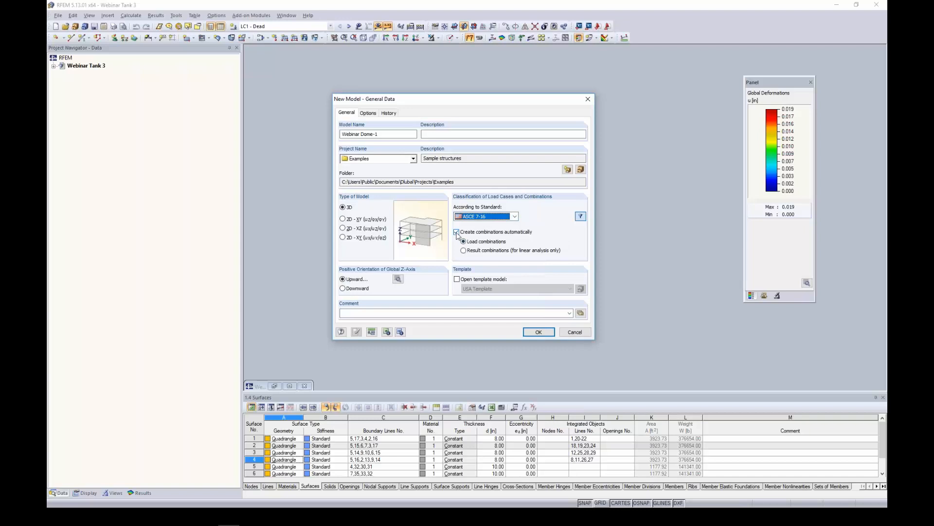
Create the 3D model Webinar Dome-1 to ASCE 7-16 with automatic combinations enabled, and maximize its window
left_click(457, 233)
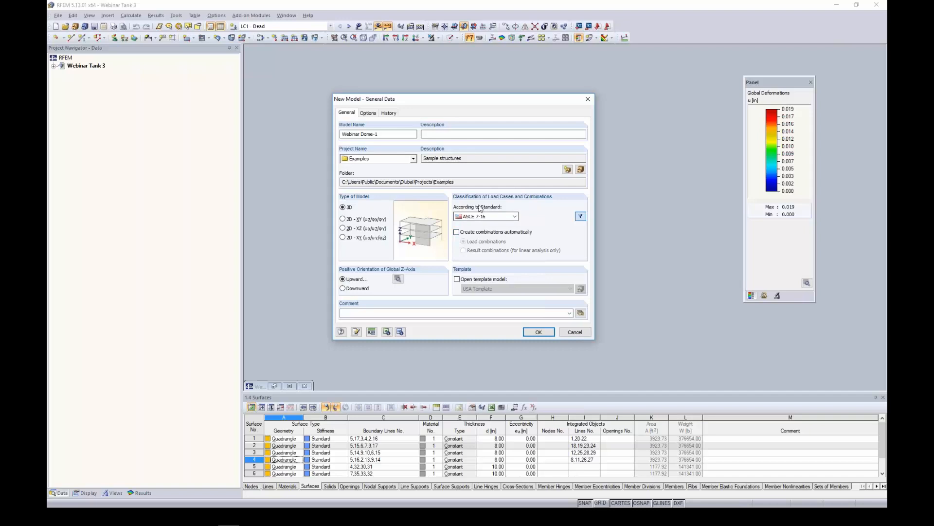
left_click(457, 232)
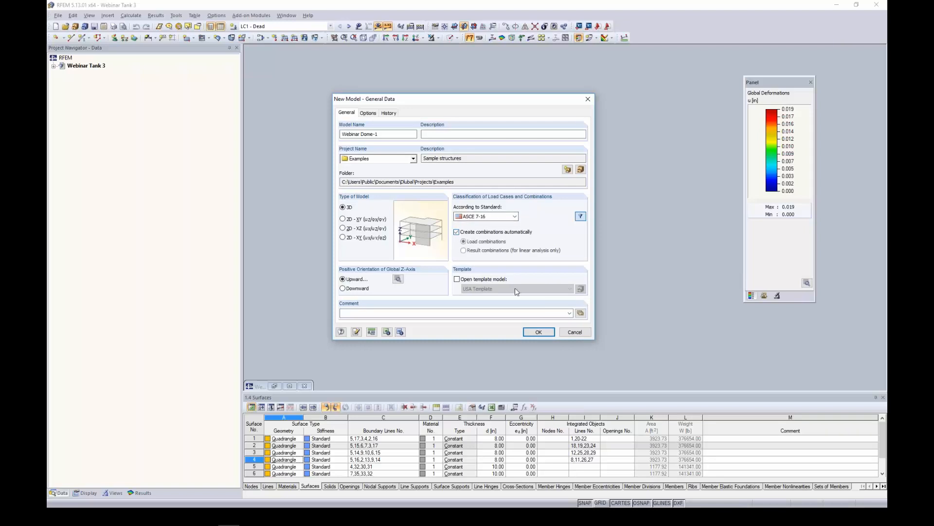
left_click(535, 332)
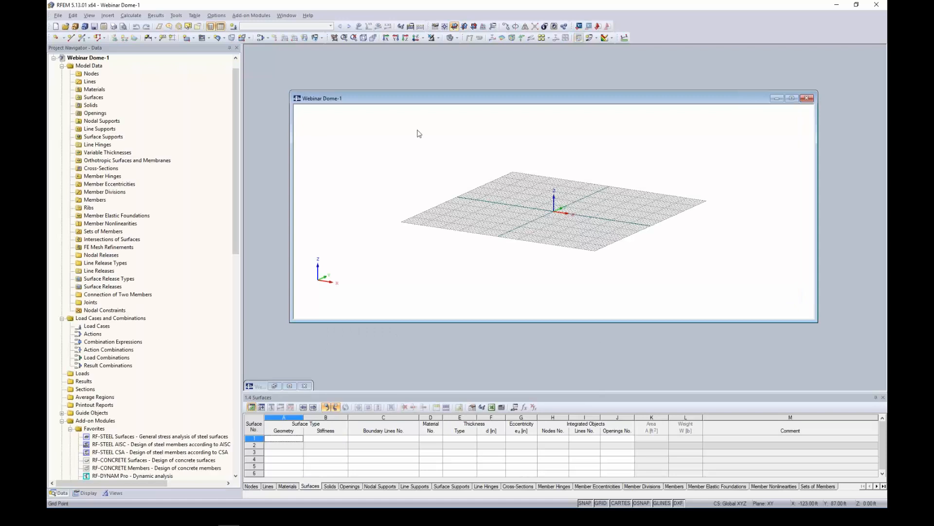
double_click(426, 98)
middle_click_drag(488, 164, 505, 233)
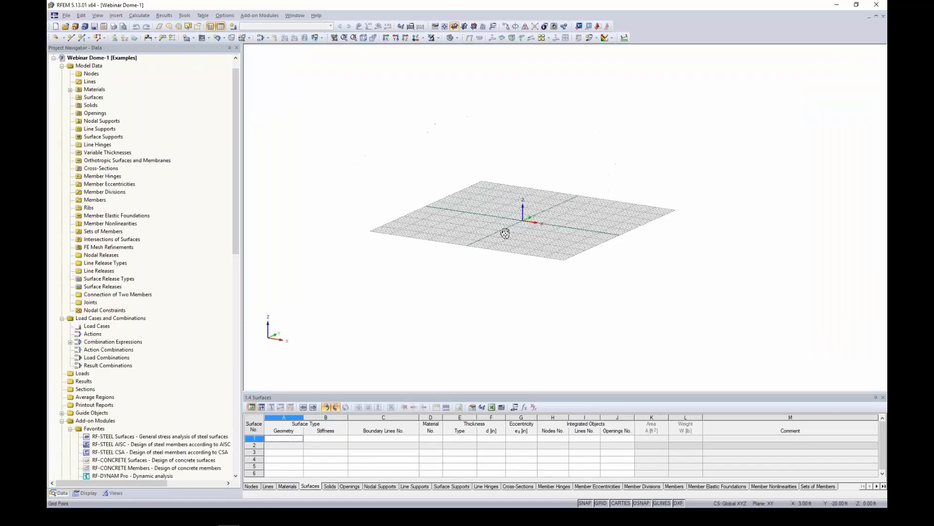
scroll(505, 233, "up", 3)
middle_click_drag(524, 190, 512, 226)
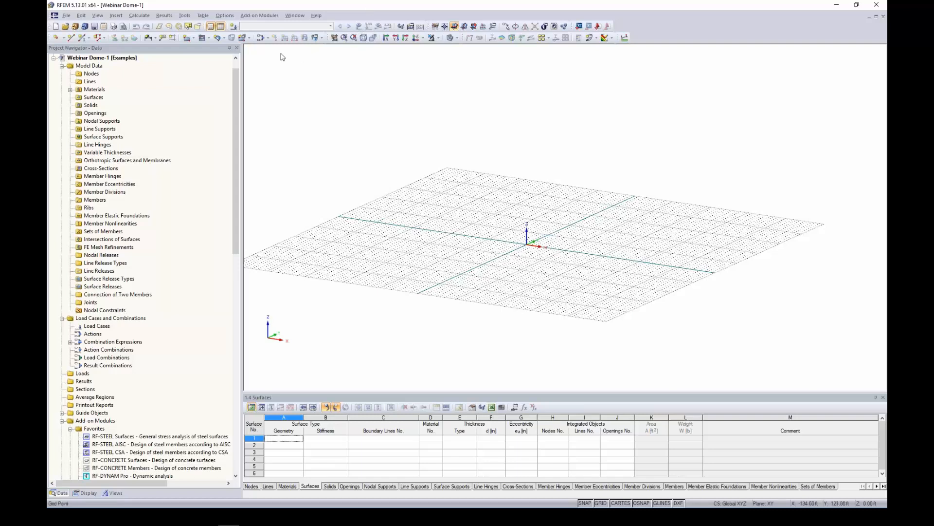
Look through the new model's data tree down to the add-on modules and inspect the work plane grid
left_click_drag(234, 86, 232, 63)
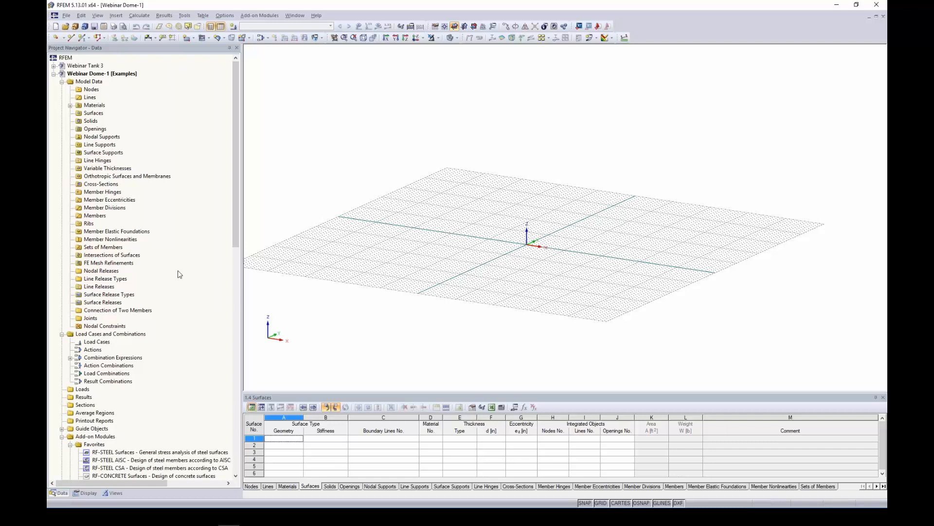
left_click_drag(235, 224, 225, 302)
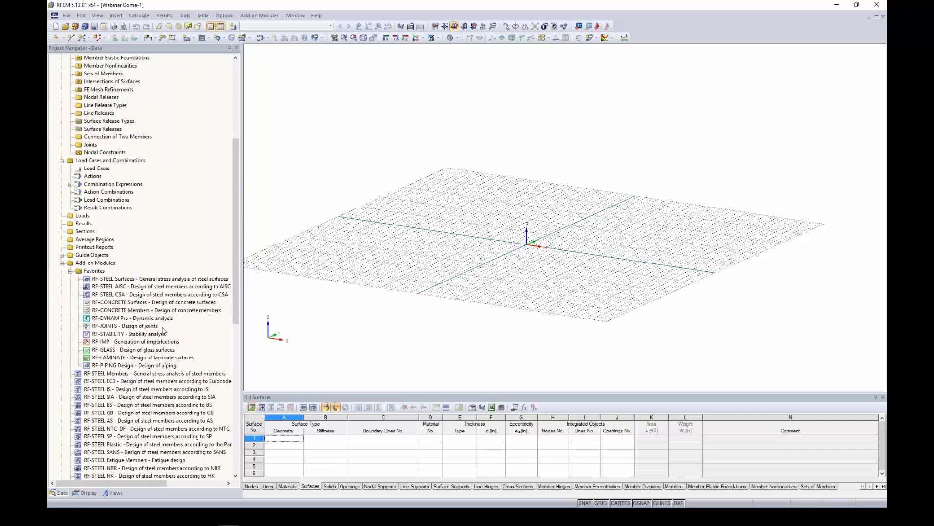
left_click_drag(237, 292, 238, 214)
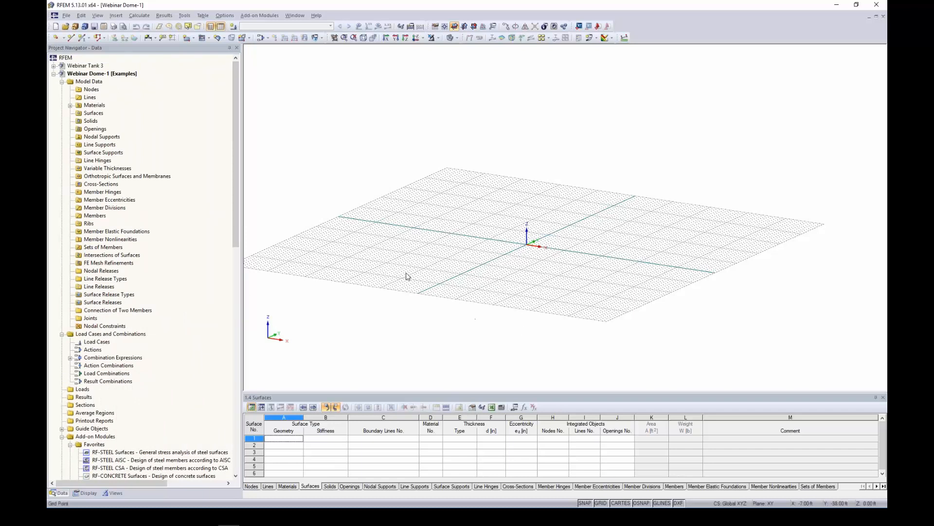
middle_click_drag(343, 241, 779, 270, "ctrl")
middle_click_drag(331, 192, 608, 264, "ctrl")
scroll(662, 267, "down", 1)
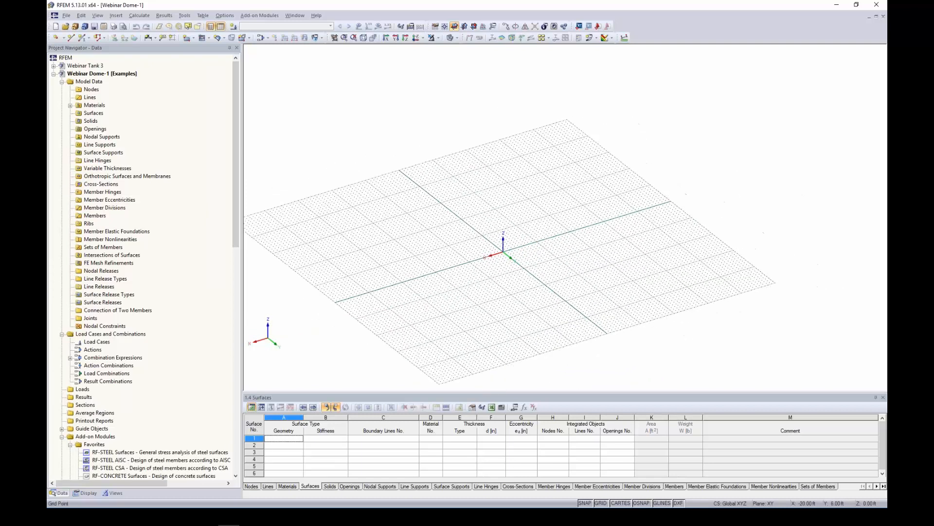
scroll(532, 238, "up", 2)
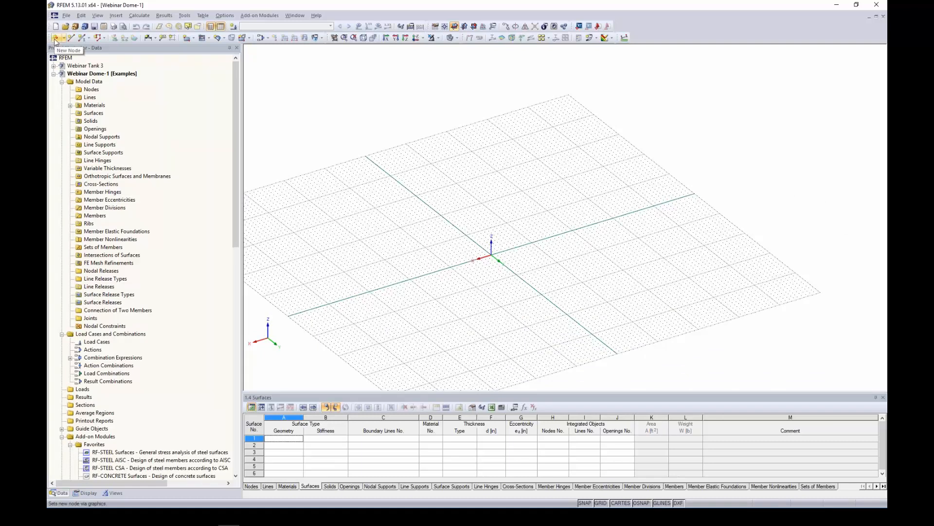
left_click(55, 41)
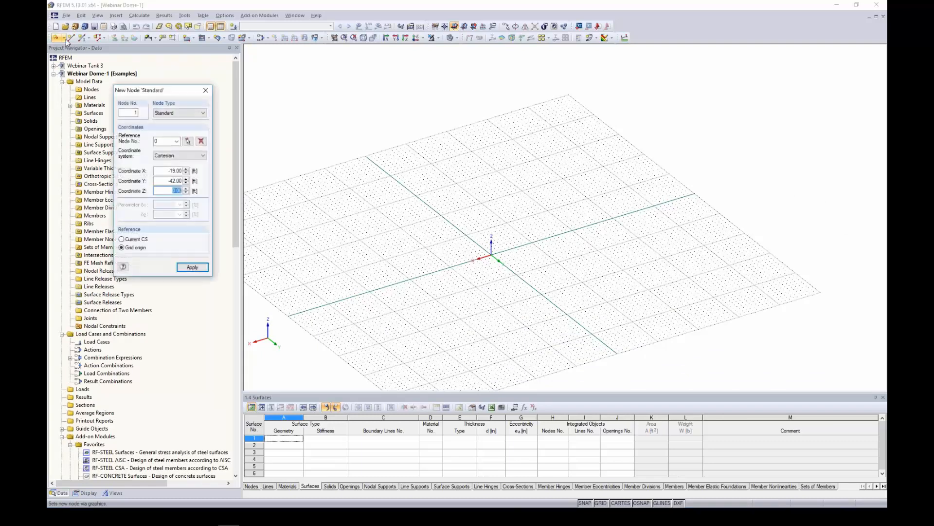
left_click_drag(148, 89, 300, 98)
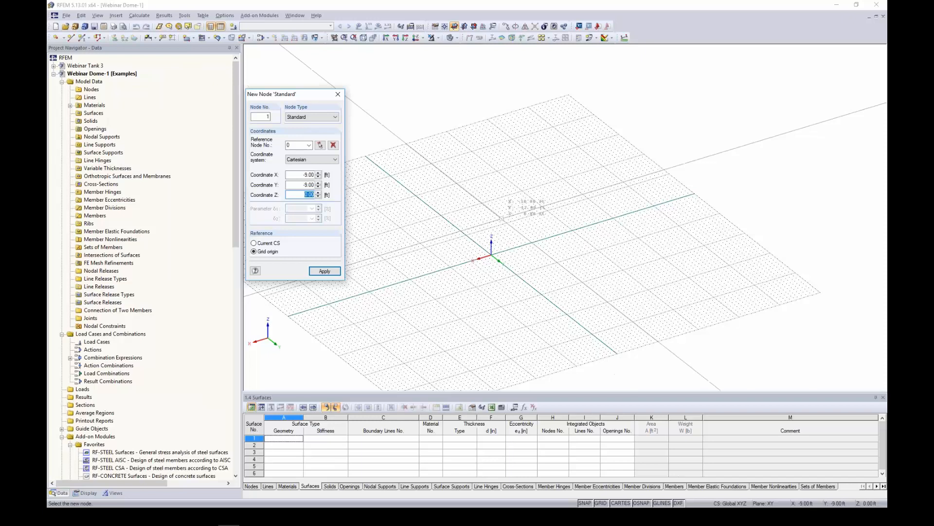
double_click(302, 174)
type("0")
key("Tab")
type("0")
key("Tab")
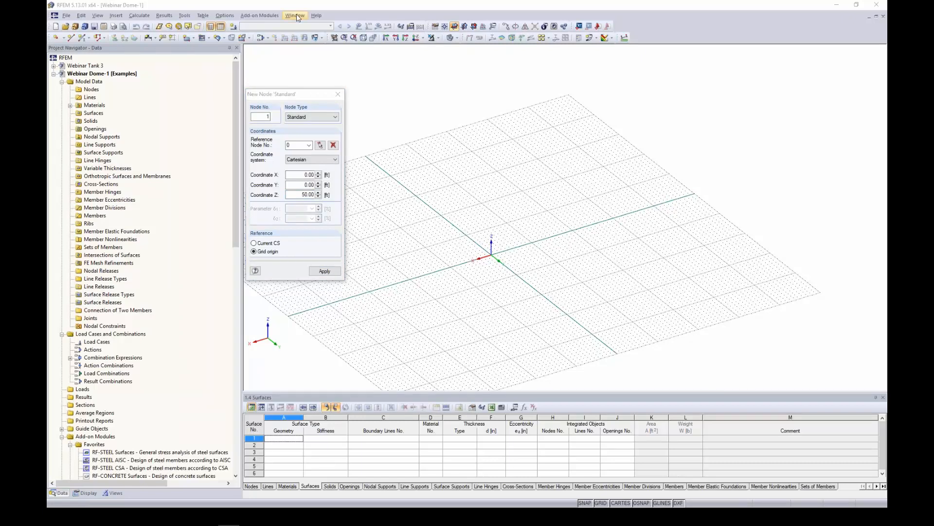
scroll(446, 188, "down", 1)
key("Escape")
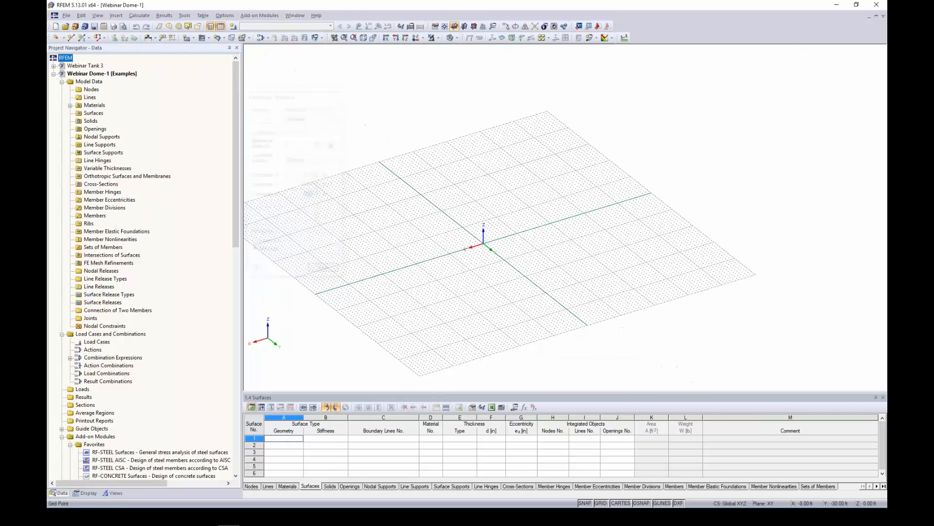
Create a standard node at X 0, Y 0, Z 50 ft above the grid origin
middle_click_drag(452, 167, 435, 211)
scroll(456, 219, "down", 2)
scroll(454, 219, "down", 1)
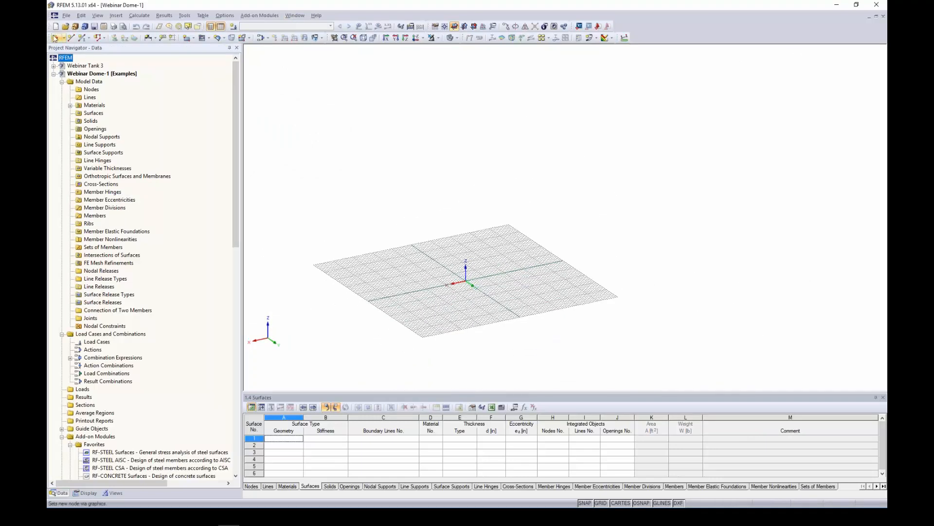
left_click(56, 37)
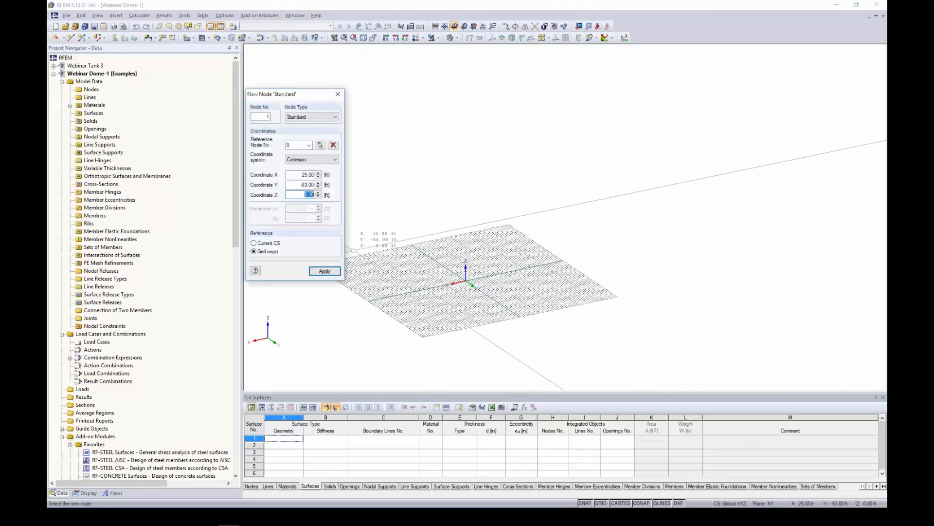
double_click(316, 175)
type("0")
key("Tab")
type("0")
key("Tab")
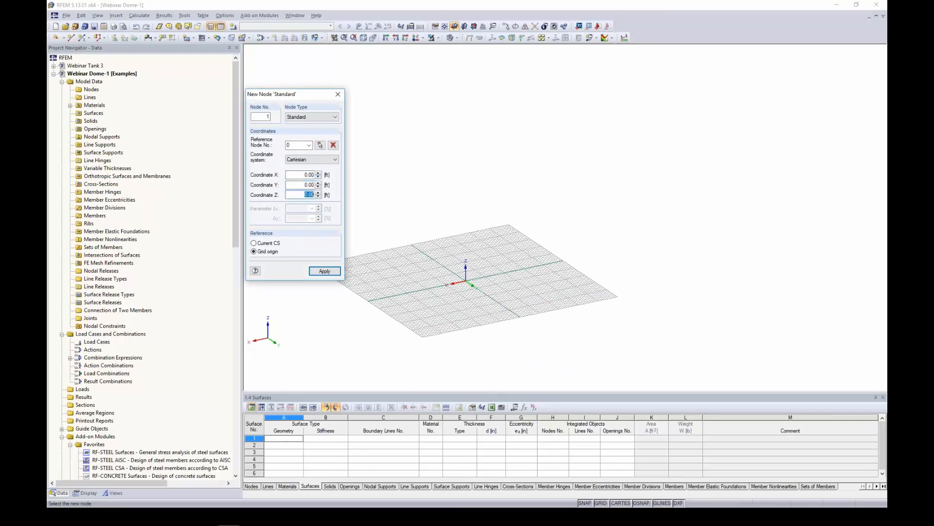
type("50")
key("Return")
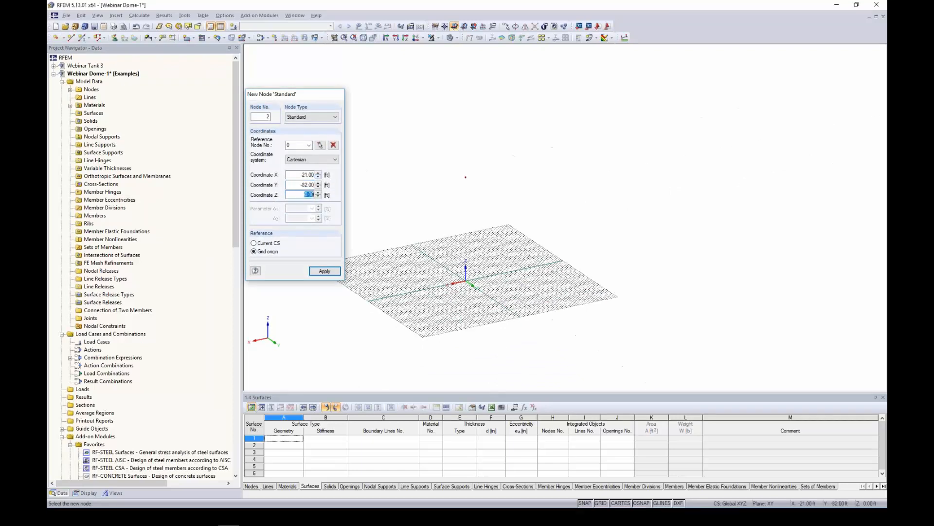
key("Escape")
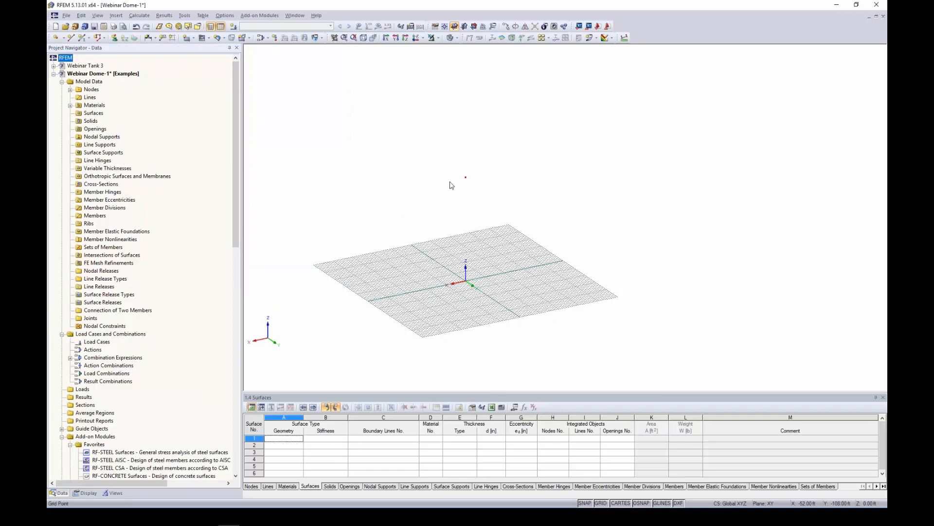
Start a radius-defined arc from X 50, Y 0, Z 0 ft to the node above the grid origin
scroll(448, 271, "up", 1)
scroll(448, 270, "up", 2)
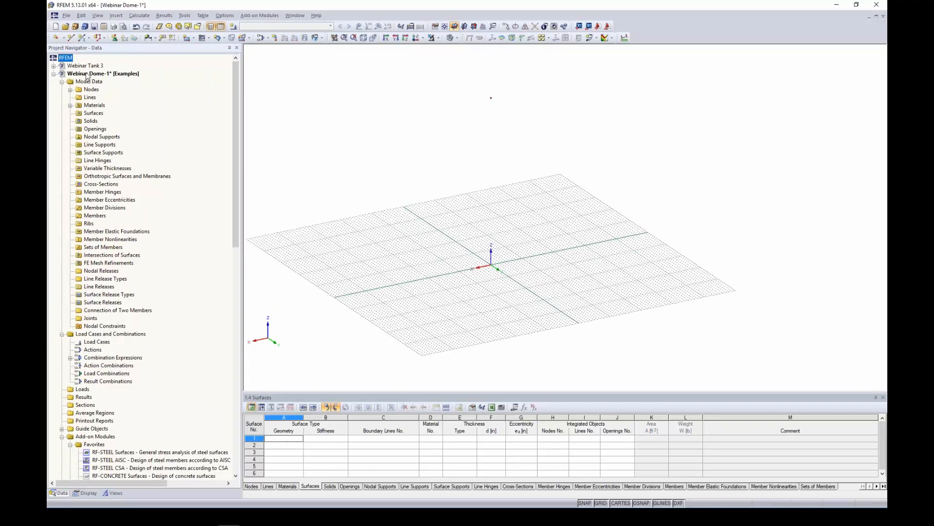
left_click(71, 38)
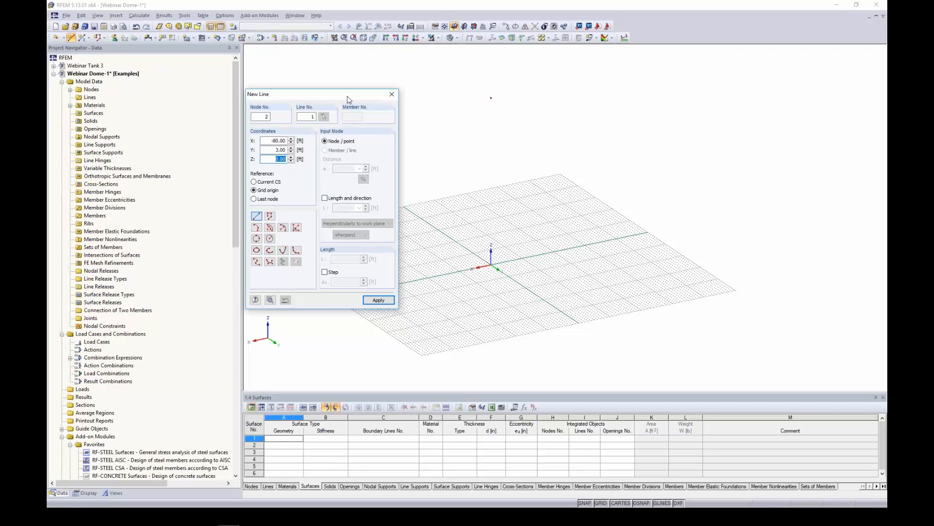
left_click(284, 227)
middle_click_drag(466, 259, 538, 242)
scroll(538, 242, "up", 6)
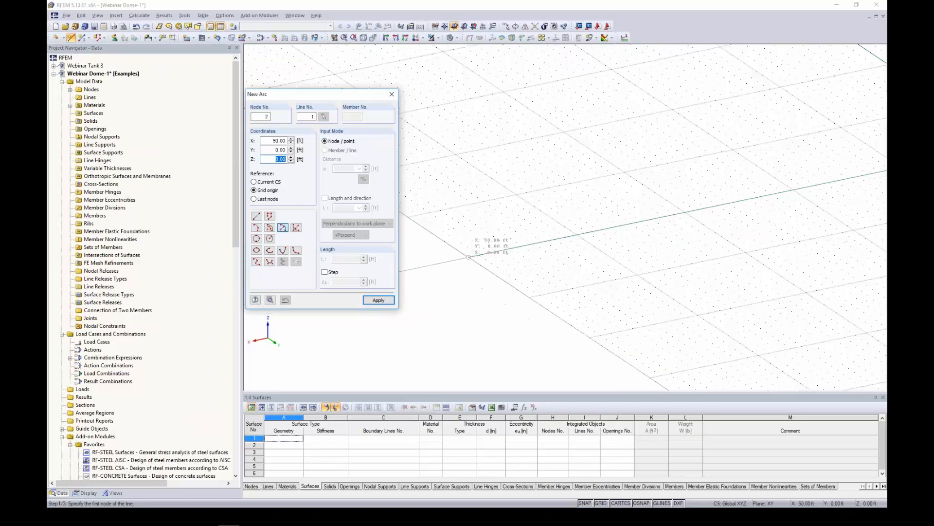
left_click(469, 257)
scroll(469, 257, "down", 4)
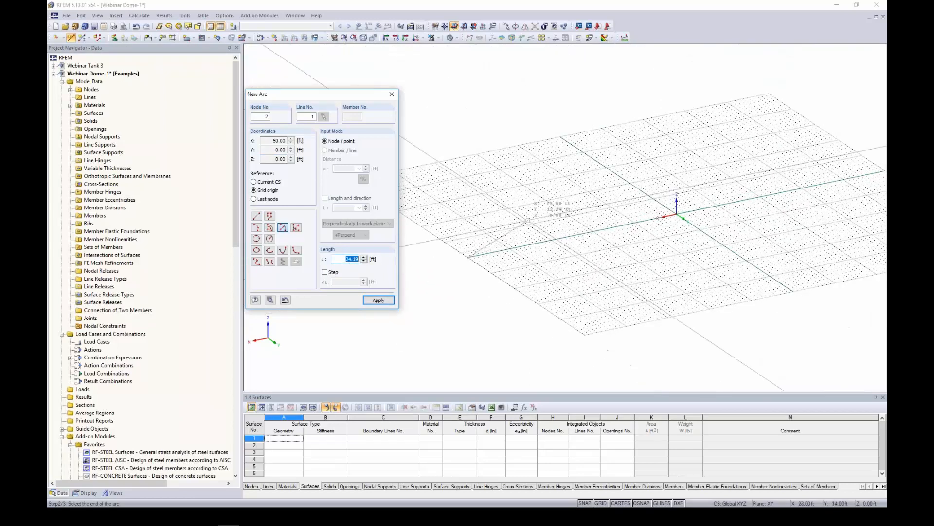
middle_click_drag(399, 277, 448, 303)
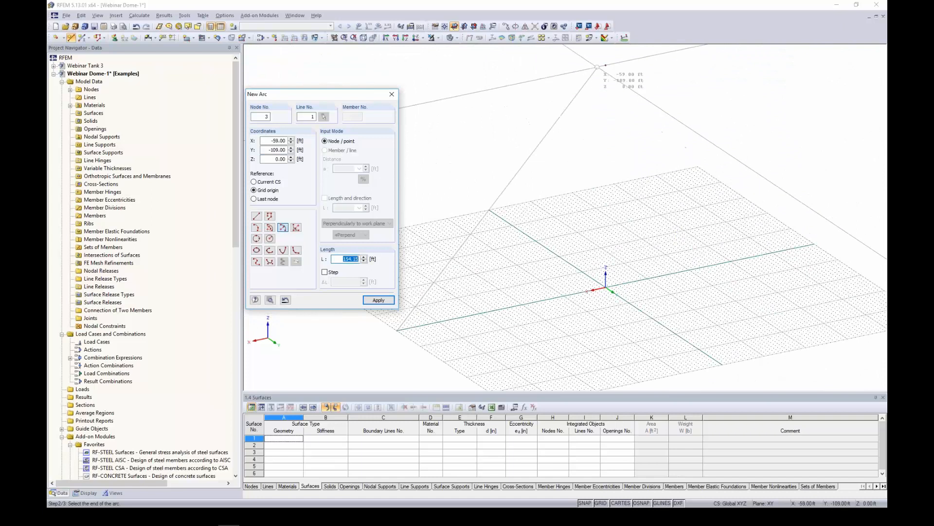
left_click(605, 65)
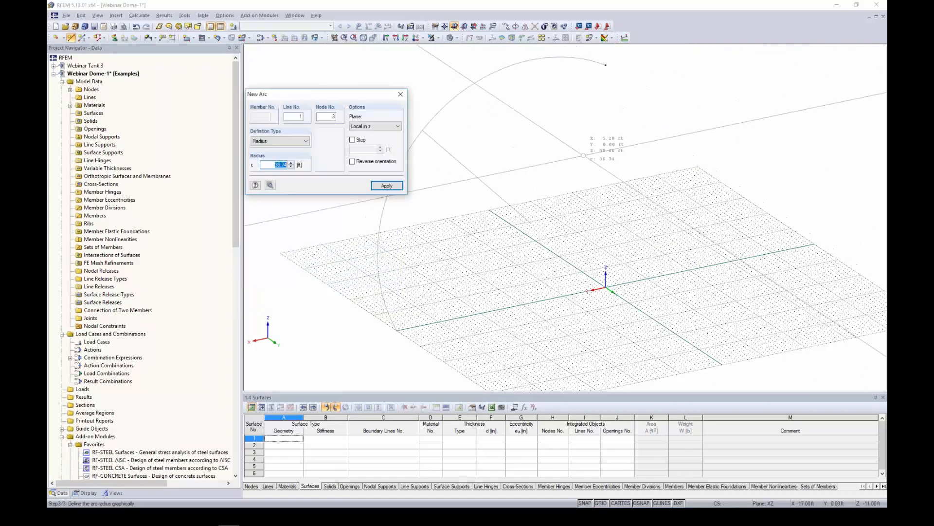
Set the arc's radius to 50 ft and finish the arc
middle_click_drag(536, 249, 603, 283, "ctrl")
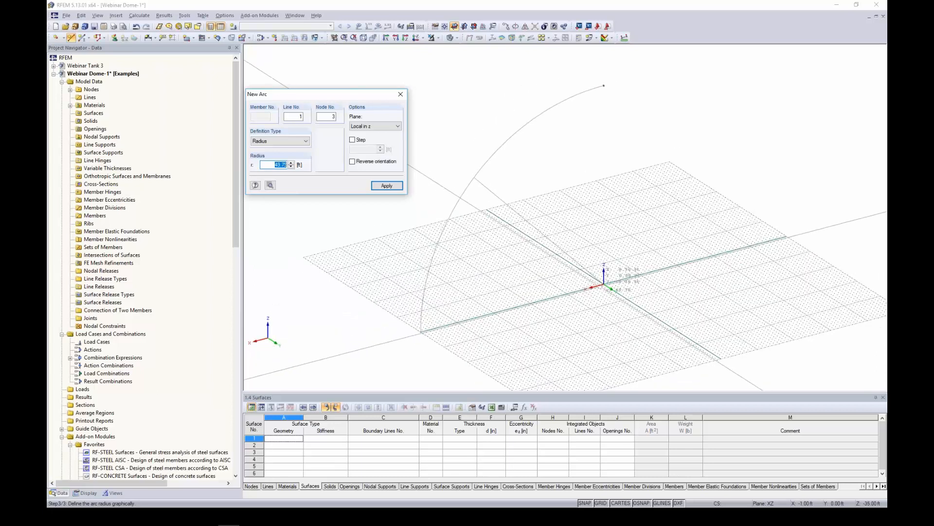
type("50")
key("Return")
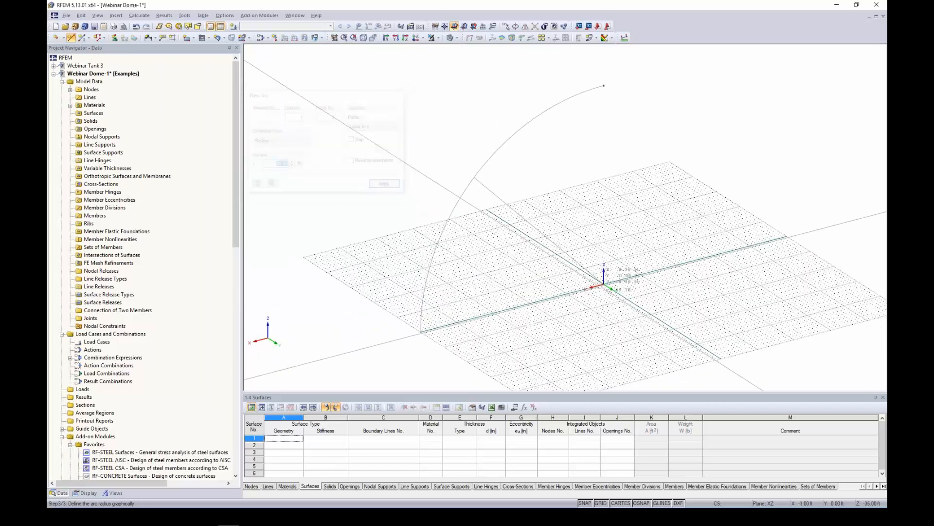
key("Escape")
Rotate-copy the arc about the global Z axis with four copies around the full circle, creating new surfaces between the selected lines and their copies
middle_click_drag(536, 217, 428, 217)
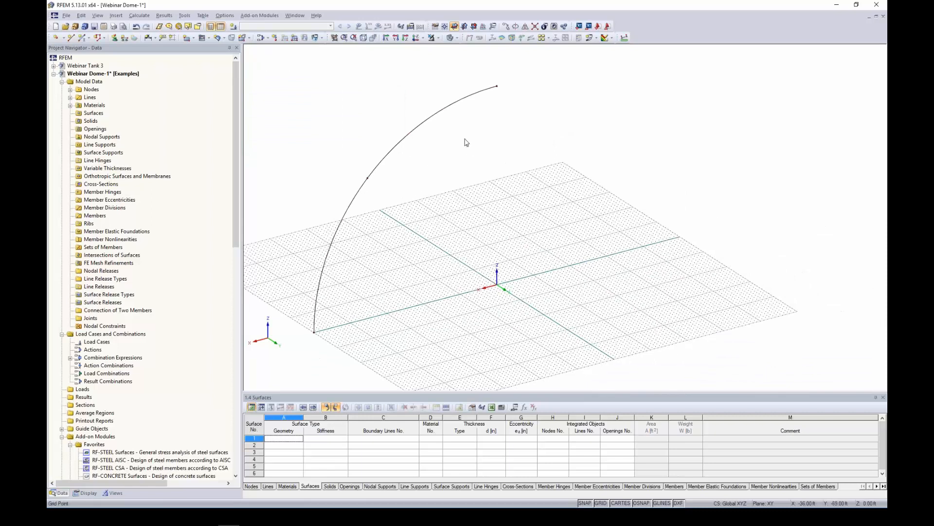
left_click_drag(463, 142, 415, 75)
left_click(516, 28)
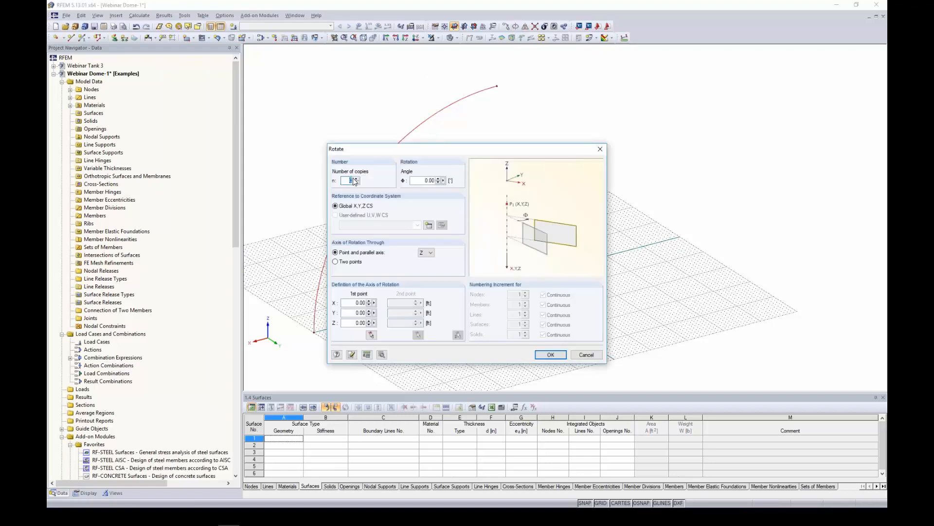
type("4")
key("Tab")
left_click(382, 355)
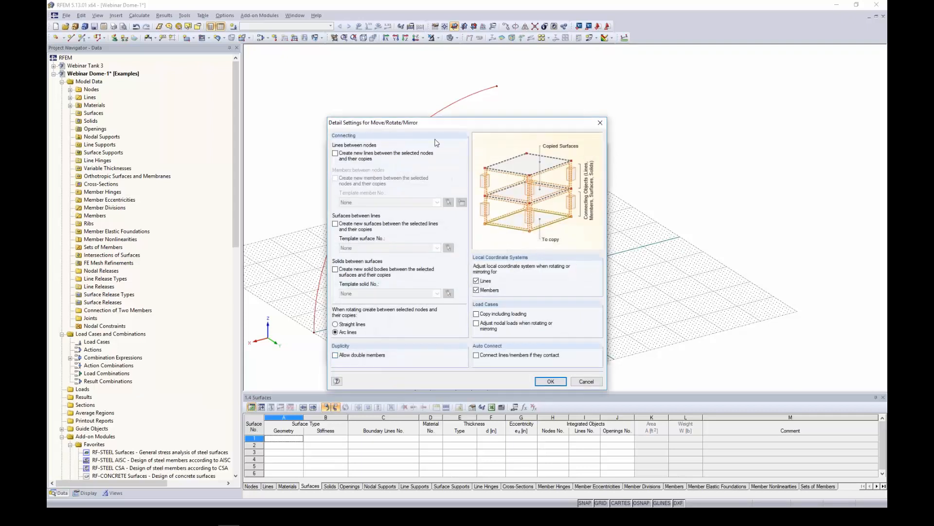
left_click_drag(440, 130, 532, 130)
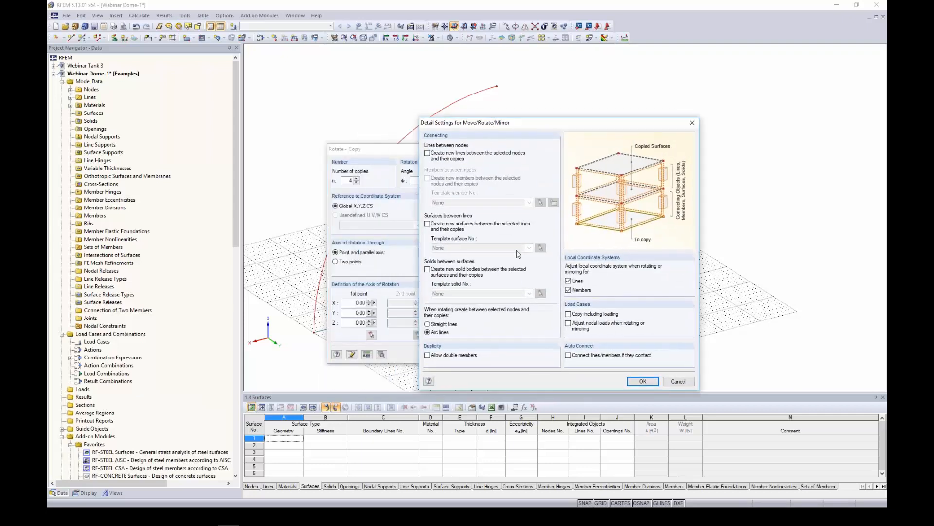
left_click(428, 224)
left_click(642, 381)
left_click(556, 354)
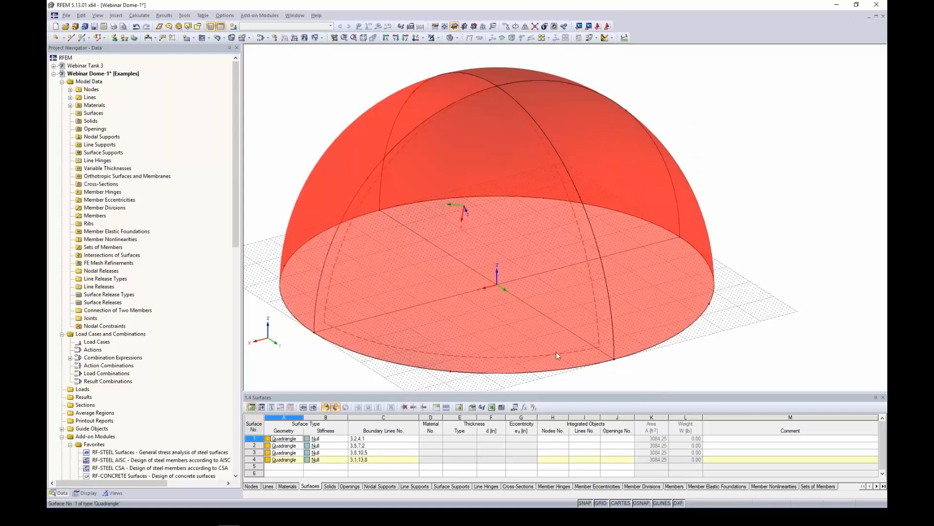
Open all four dome surfaces together for editing and set their stiffness to Standard
scroll(482, 276, "down", 3)
middle_click_drag(605, 329, 567, 217, "ctrl")
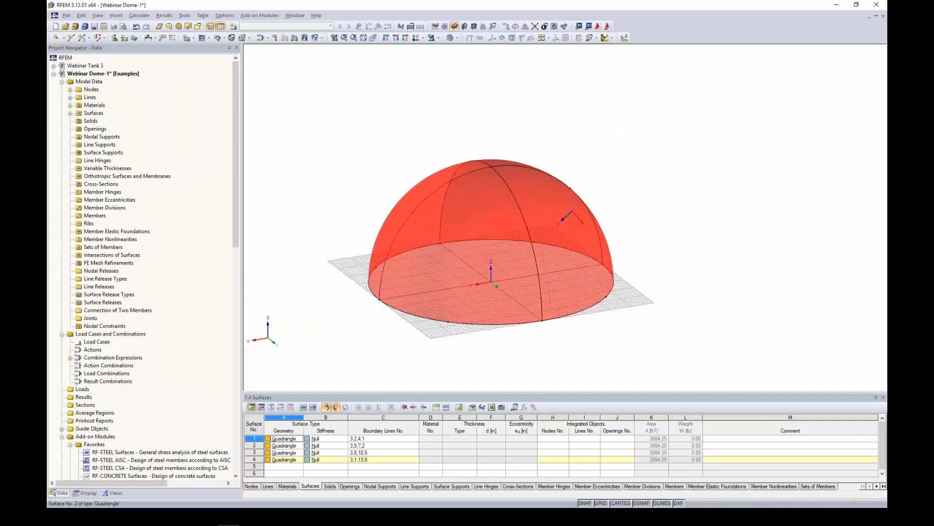
scroll(548, 348, "up", 3)
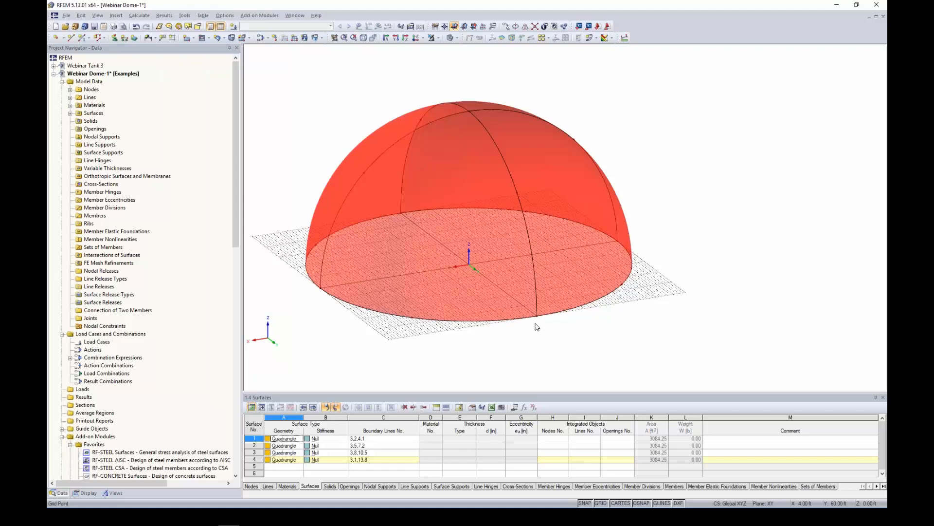
scroll(535, 332, "down", 2)
left_click_drag(637, 235, 362, 115)
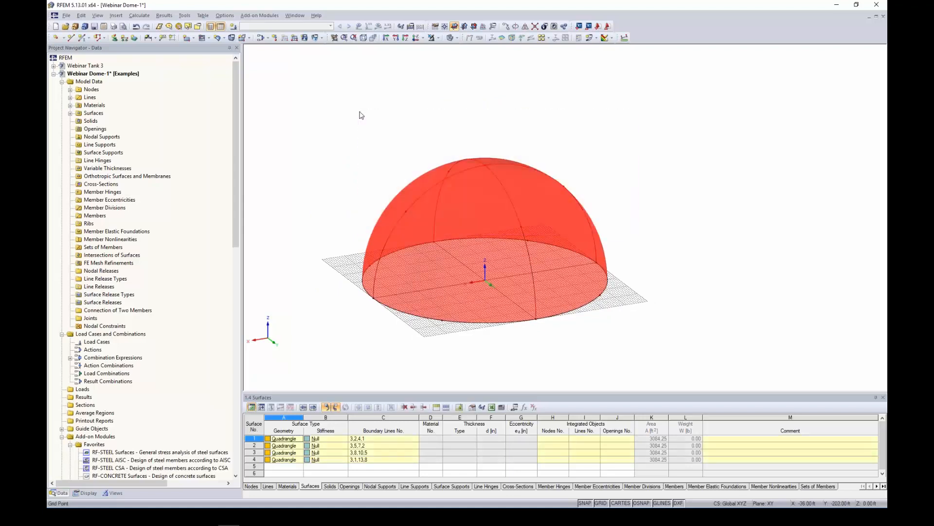
double_click(457, 187)
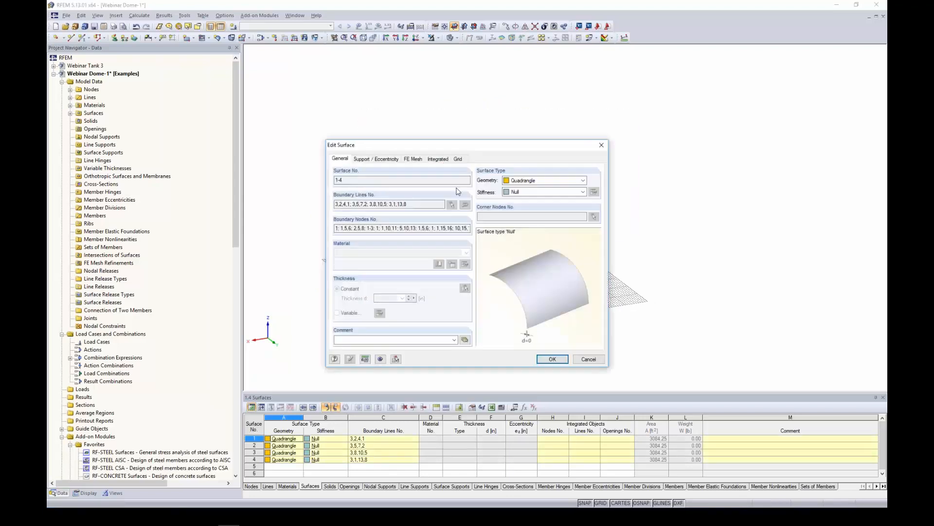
left_click(522, 193)
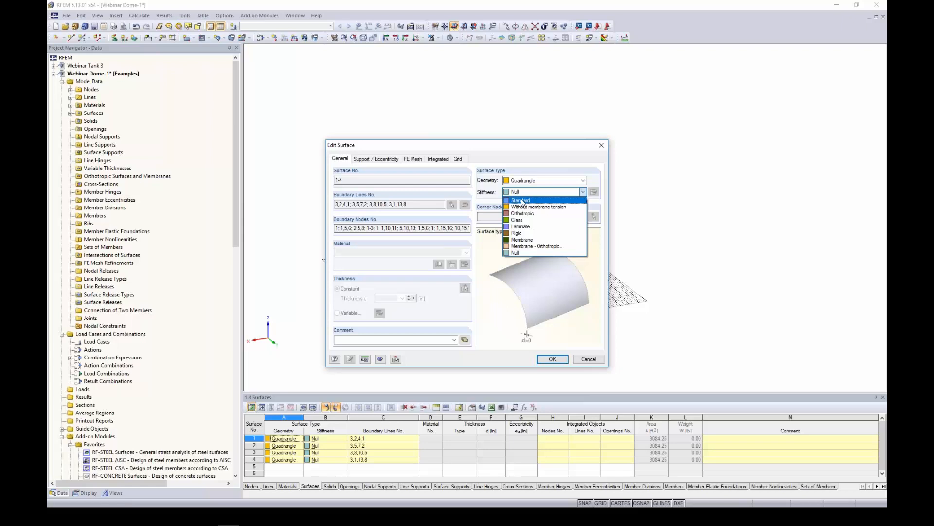
left_click(522, 201)
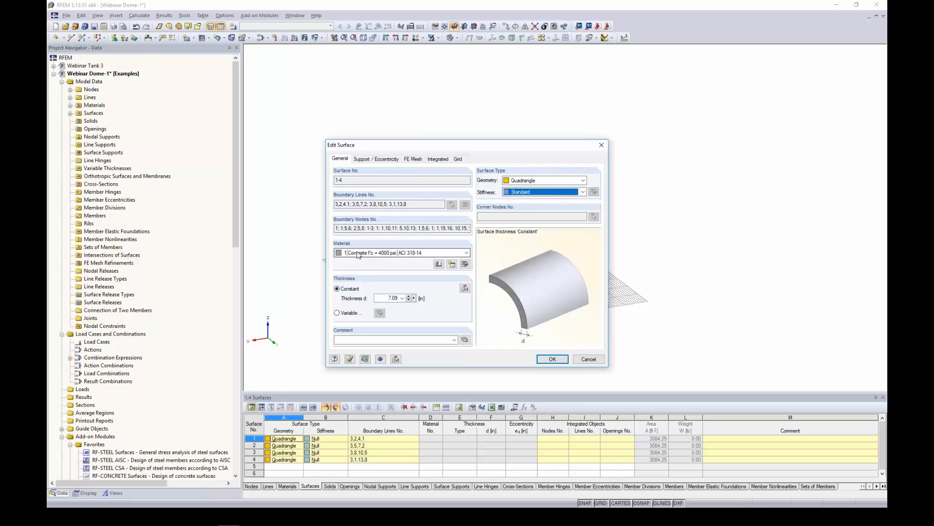
Assign Concrete f'c = 4000 psi and a constant thickness of 8 in to the four dome surfaces
left_click(358, 255)
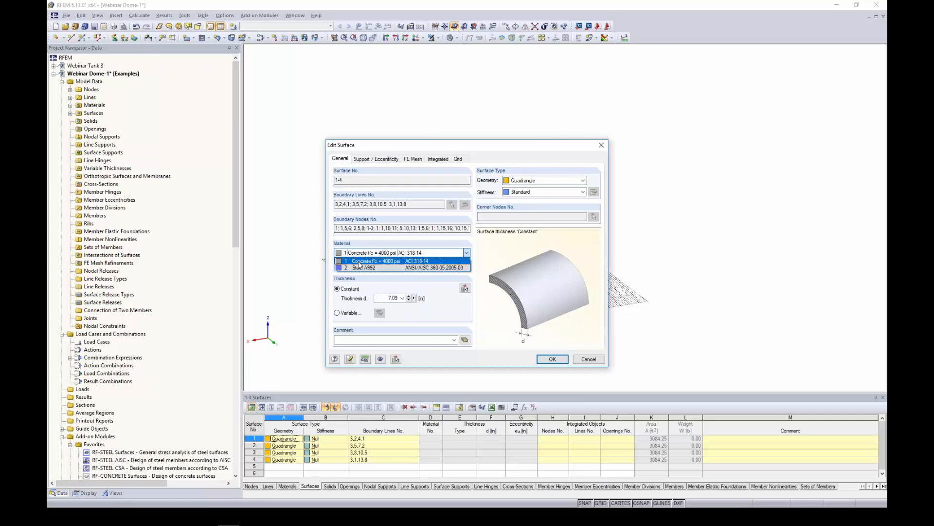
left_click(359, 263)
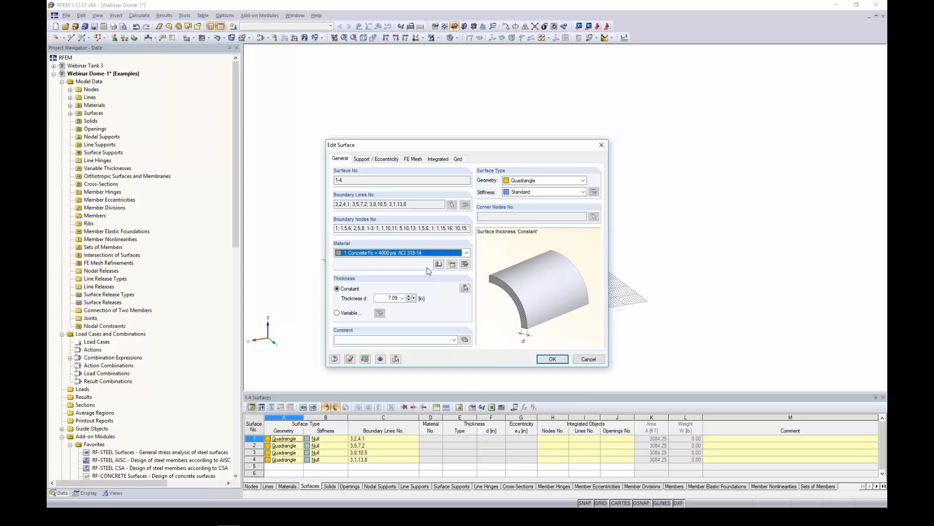
double_click(392, 298)
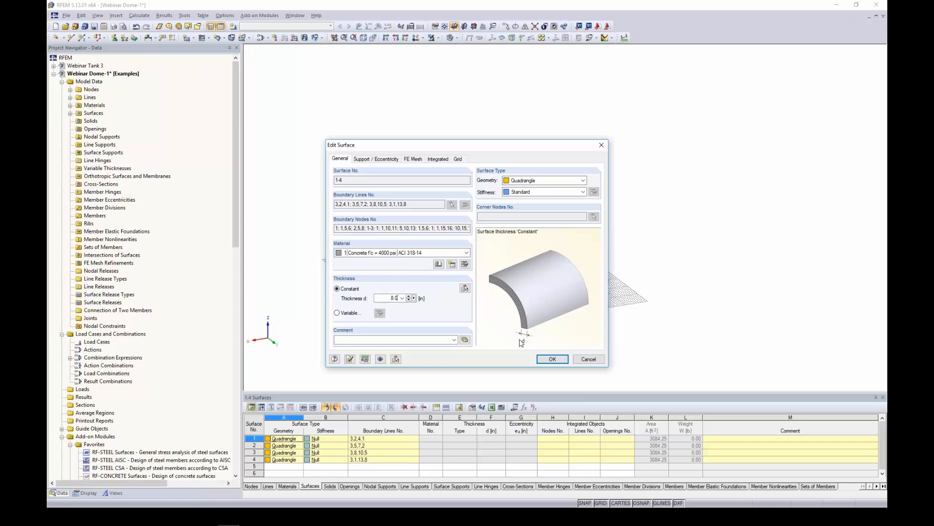
left_click(552, 358)
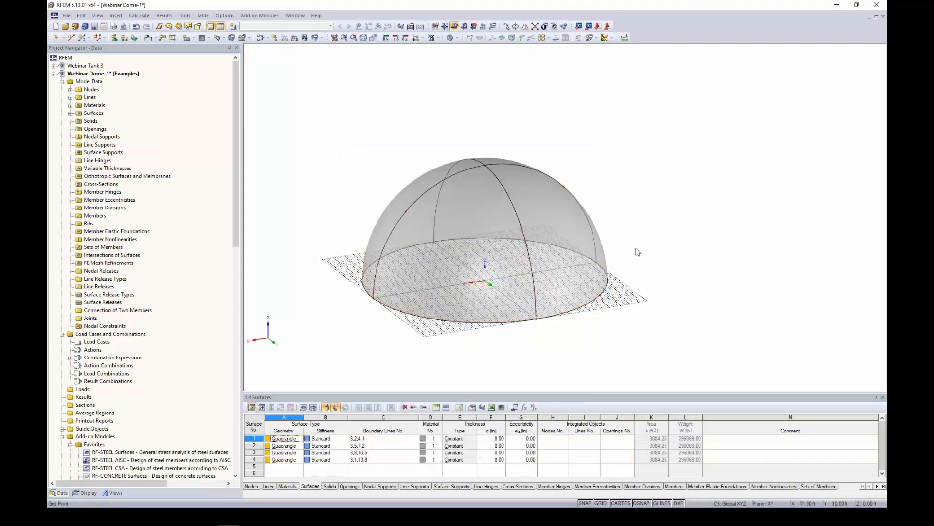
Display the dome as a wireframe and turn off the work plane grid
middle_click_drag(644, 254, 571, 271, "ctrl")
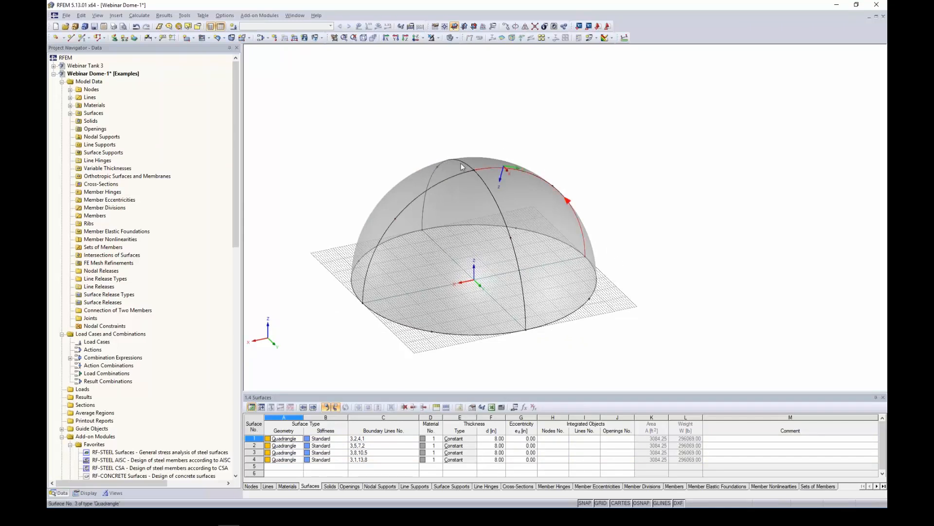
mouse_move(473, 169)
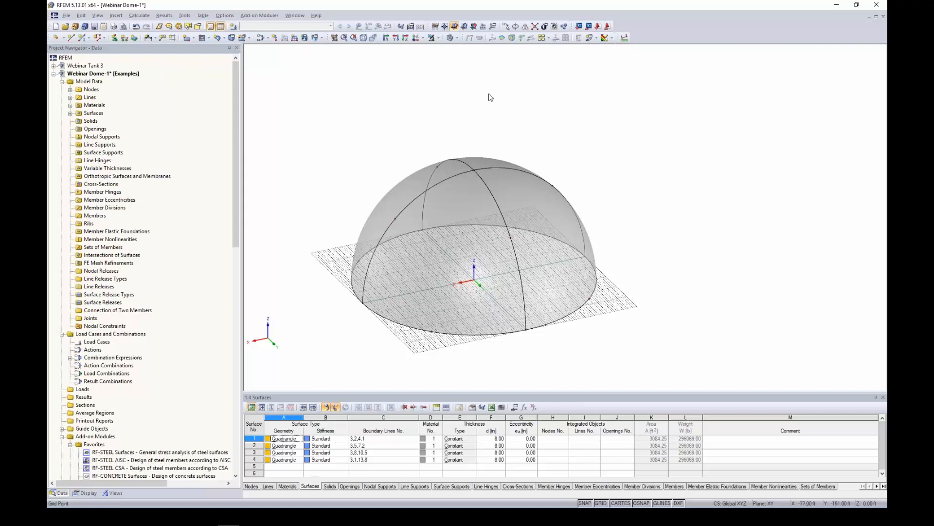
left_click(456, 37)
left_click(461, 47)
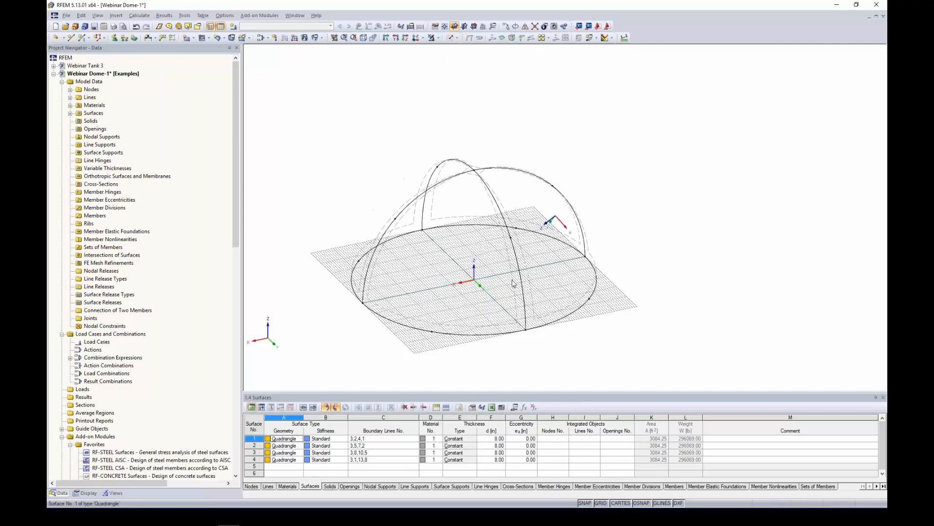
left_click(601, 503)
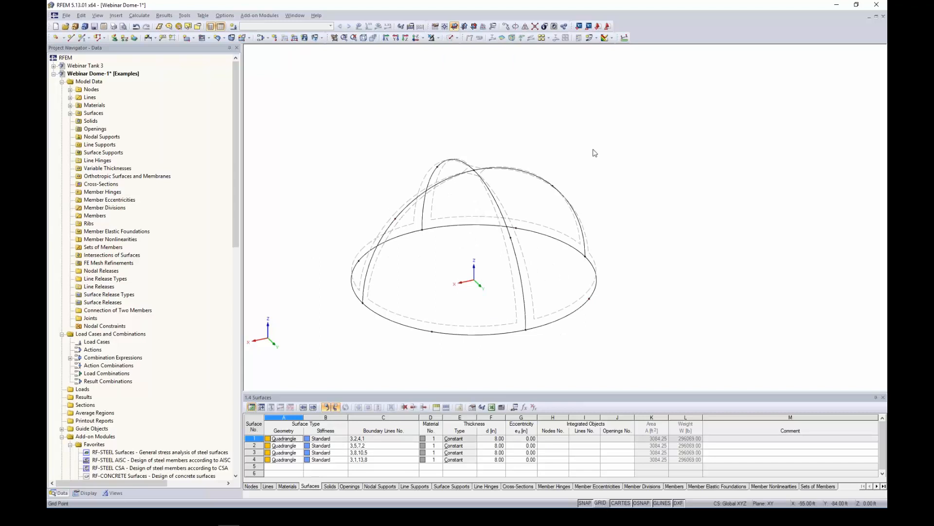
Create 'On Line' nodes by distance on the four meridian arcs, 10 ft from each line end at the apex
middle_click_drag(593, 151, 578, 167, "ctrl")
left_click_drag(604, 194, 366, 125)
right_click(483, 174)
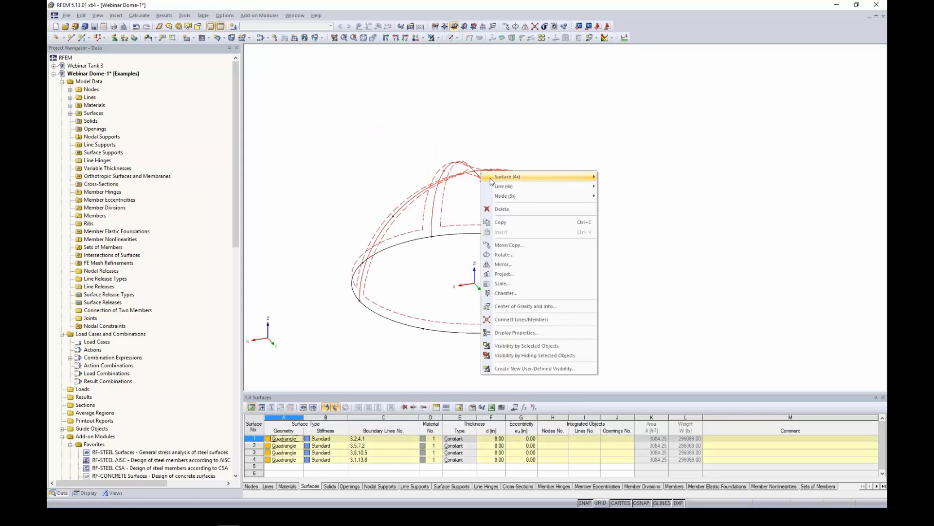
mouse_move(497, 188)
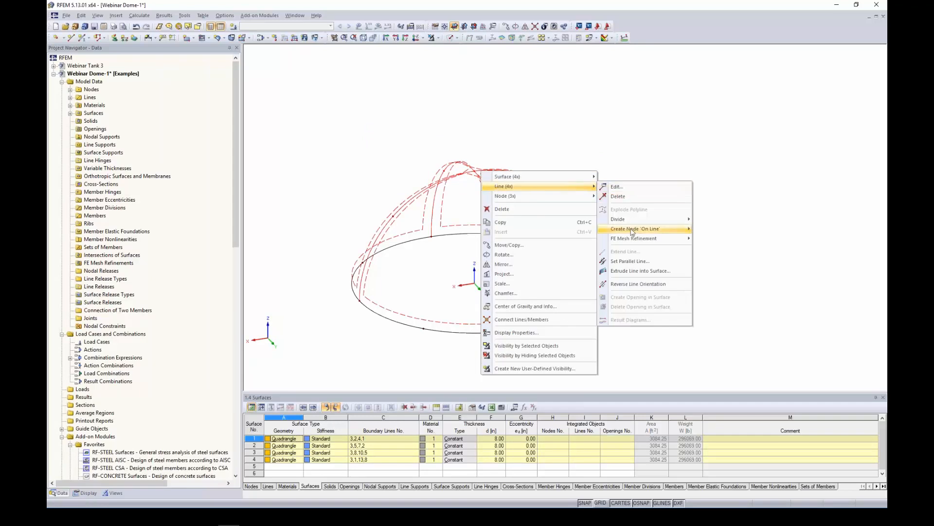
mouse_move(633, 229)
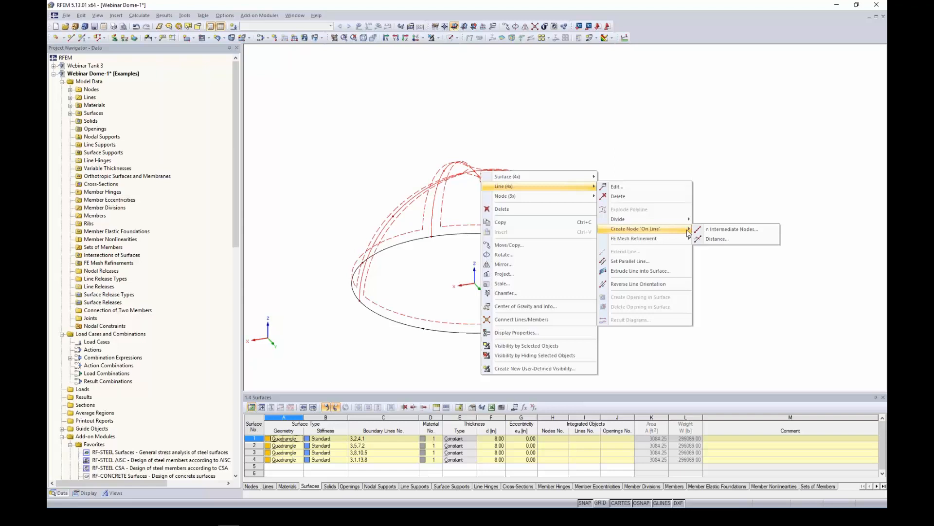
left_click(710, 239)
left_click_drag(511, 154, 691, 102)
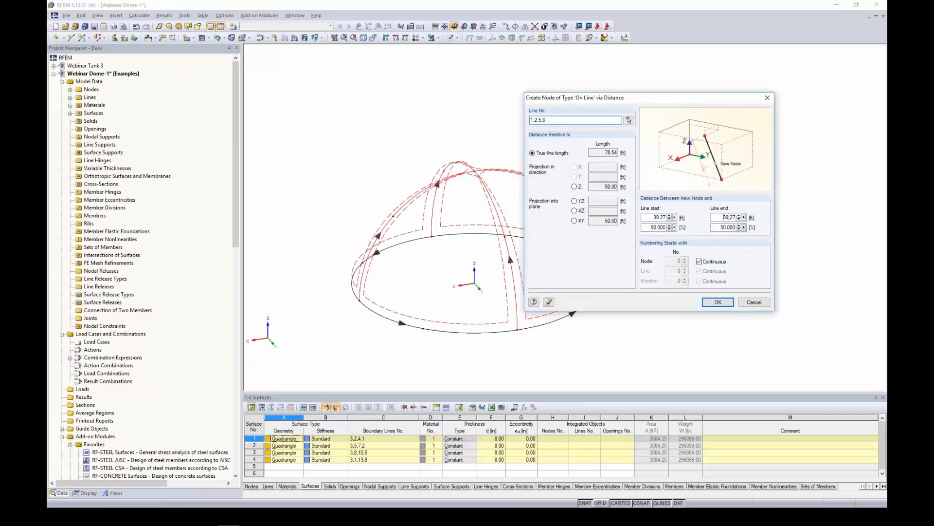
type("10")
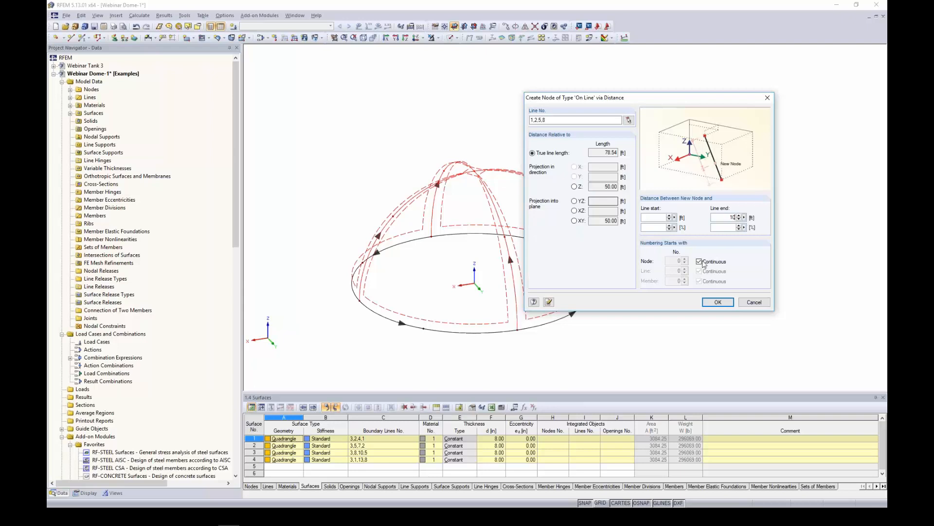
left_click(724, 304)
Create 'On Line' nodes by distance from the line ends of the four base circle arcs
scroll(510, 232, "up", 5)
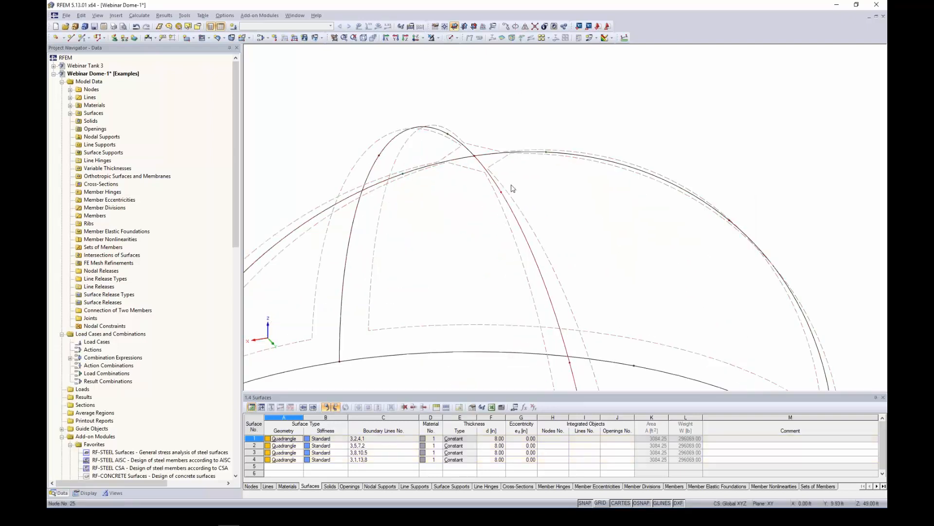
scroll(409, 190, "down", 5)
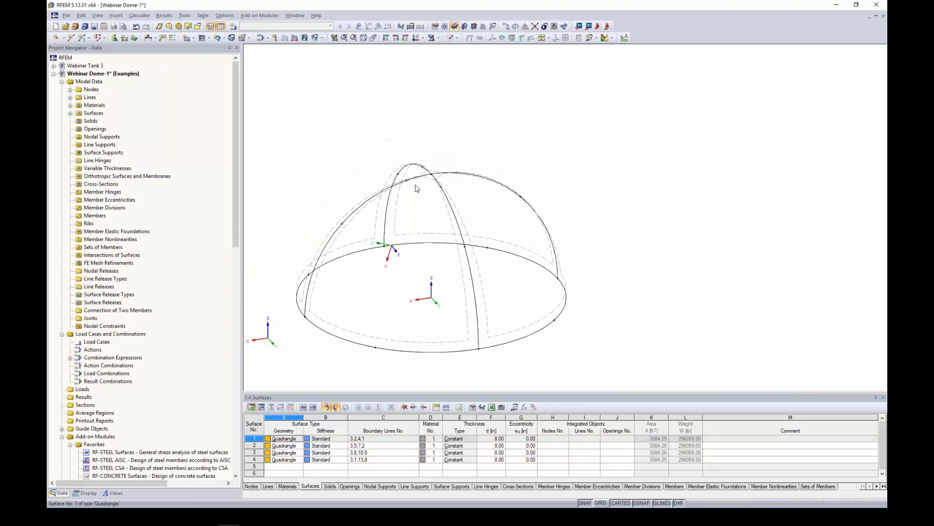
middle_click_drag(415, 186, 453, 129, "ctrl")
scroll(419, 146, "down", 1)
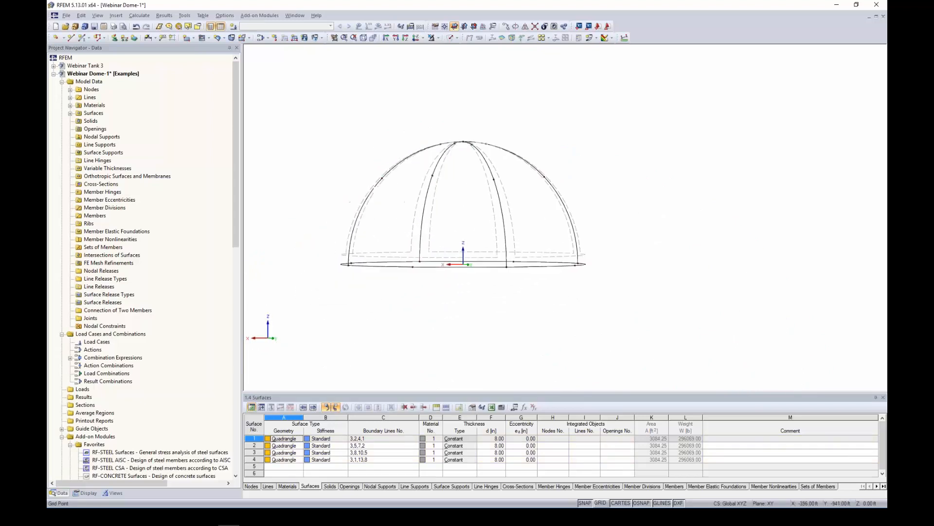
left_click_drag(322, 233, 619, 308)
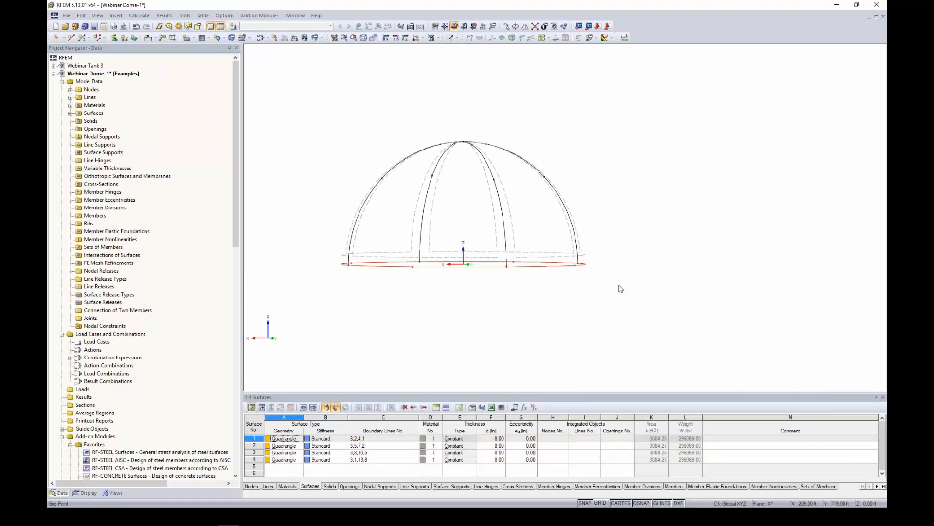
right_click(494, 271)
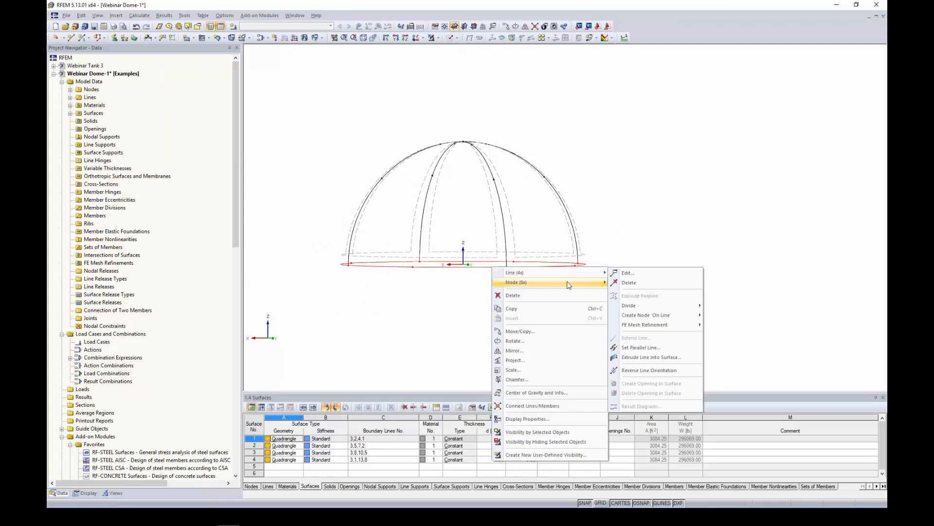
mouse_move(654, 316)
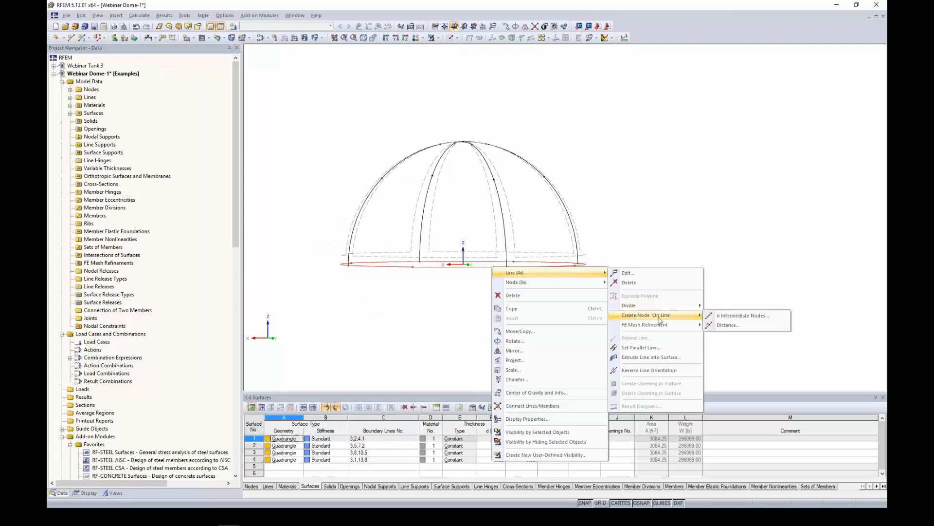
left_click(724, 325)
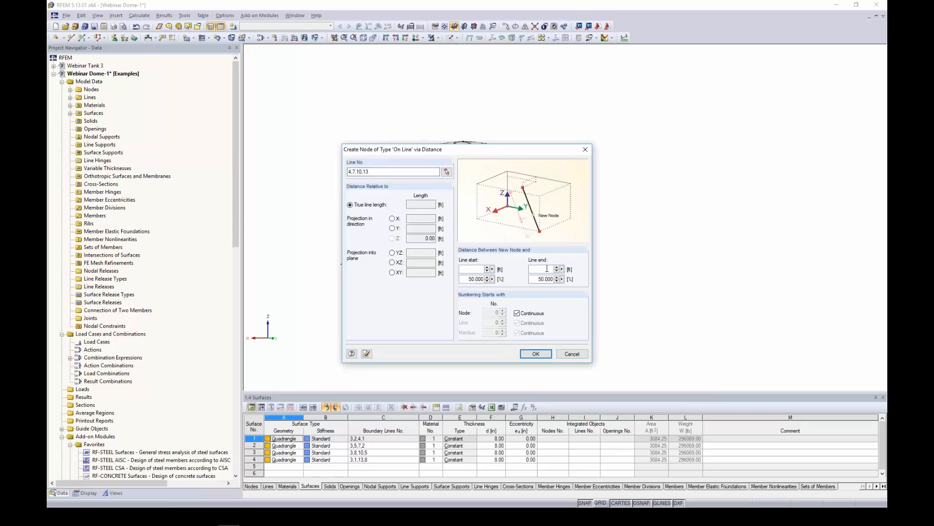
left_click(572, 353)
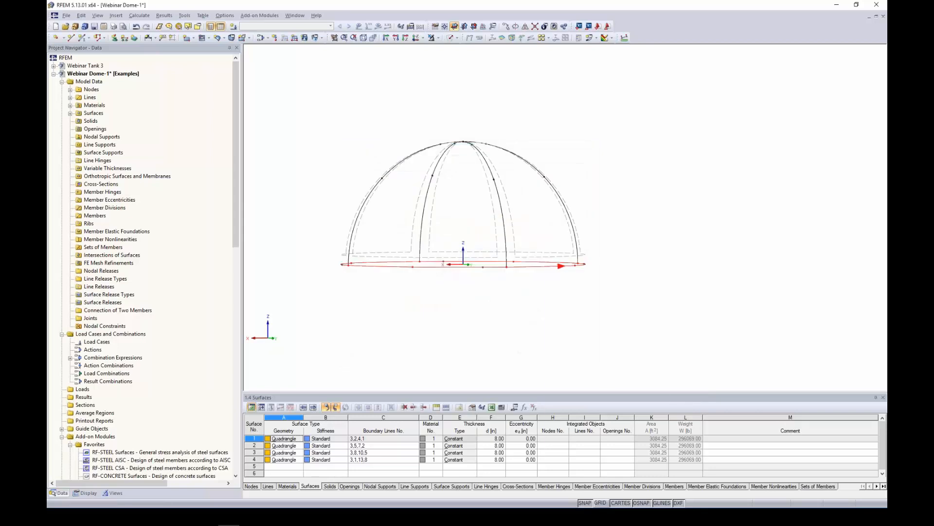
Create 'On Line' nodes by distance on the four base circle arcs, 10 ft from each line start
right_click(546, 268)
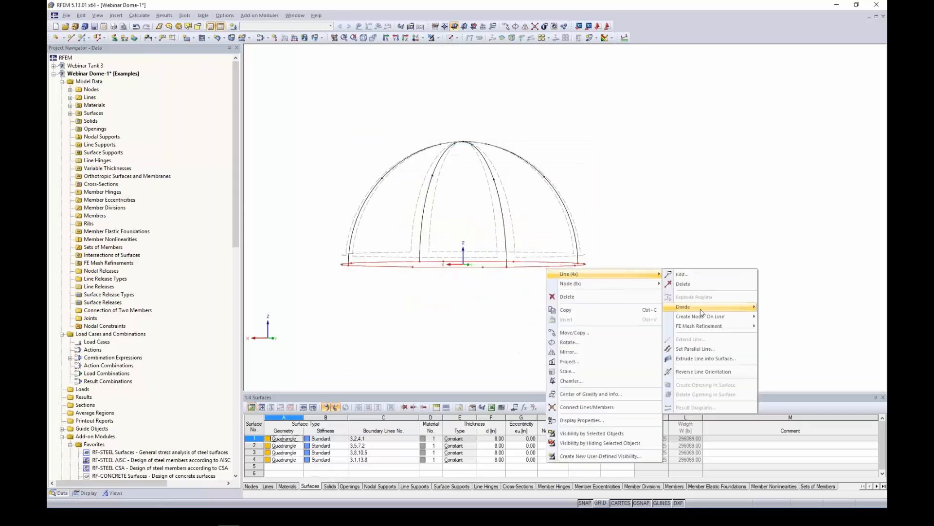
mouse_move(731, 321)
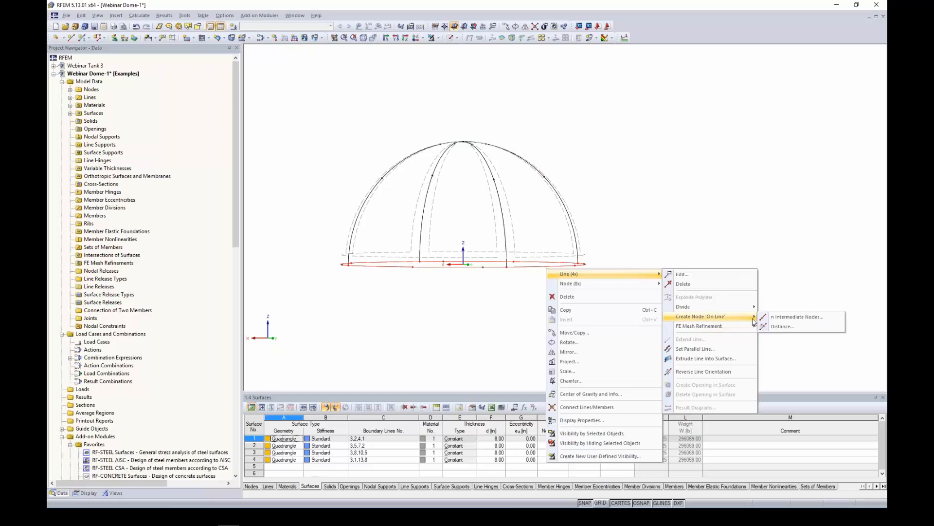
left_click(782, 326)
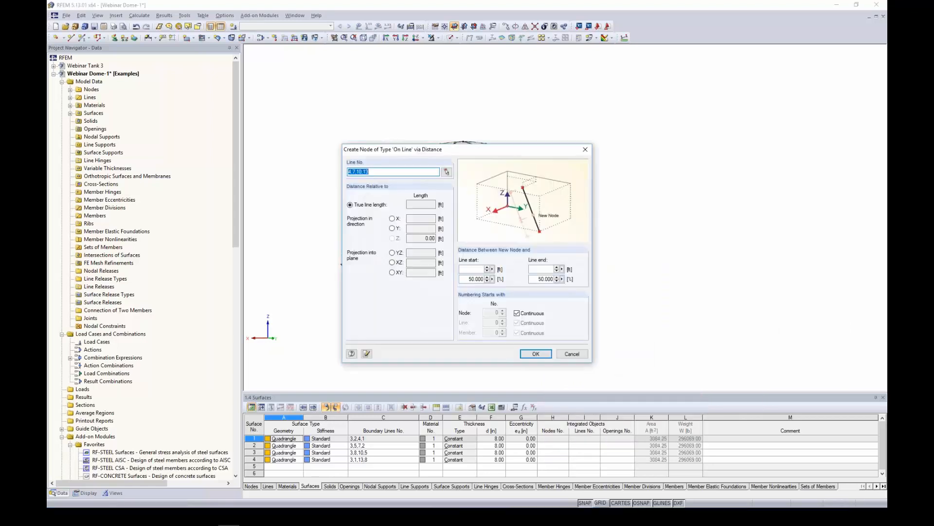
left_click(475, 268)
type("10")
key("Return")
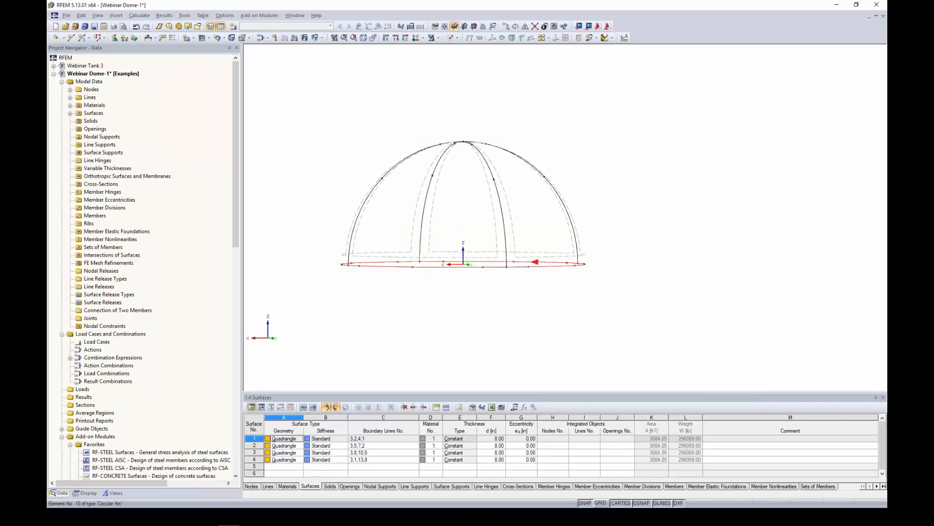
Draw two three-point arcs over the dome in the Y direction at X = 9.93 ft and X = -9.93 ft, through the existing on-line nodes
middle_click_drag(552, 164, 595, 232, "ctrl")
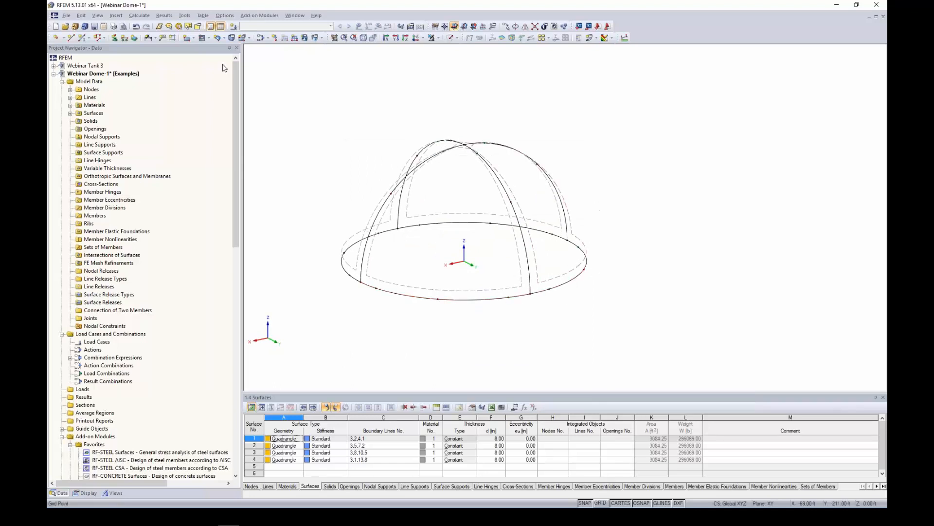
left_click(71, 38)
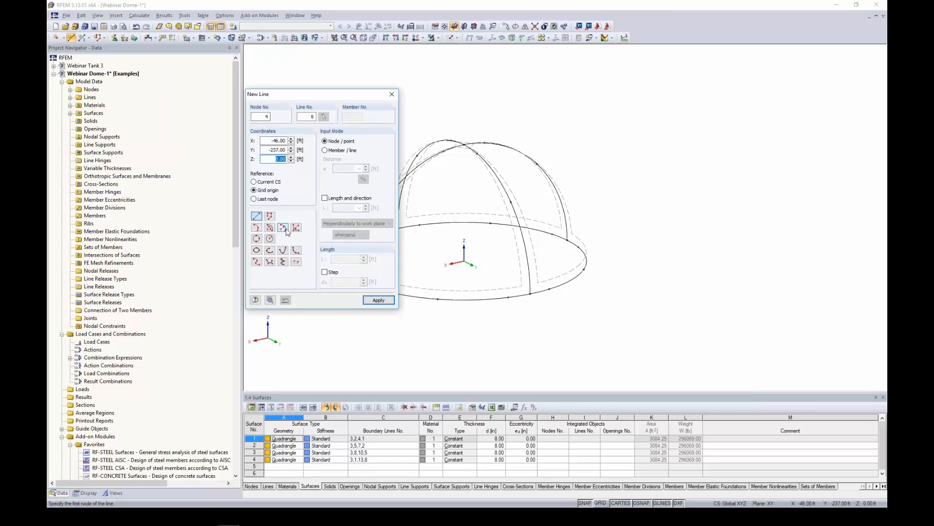
left_click(257, 227)
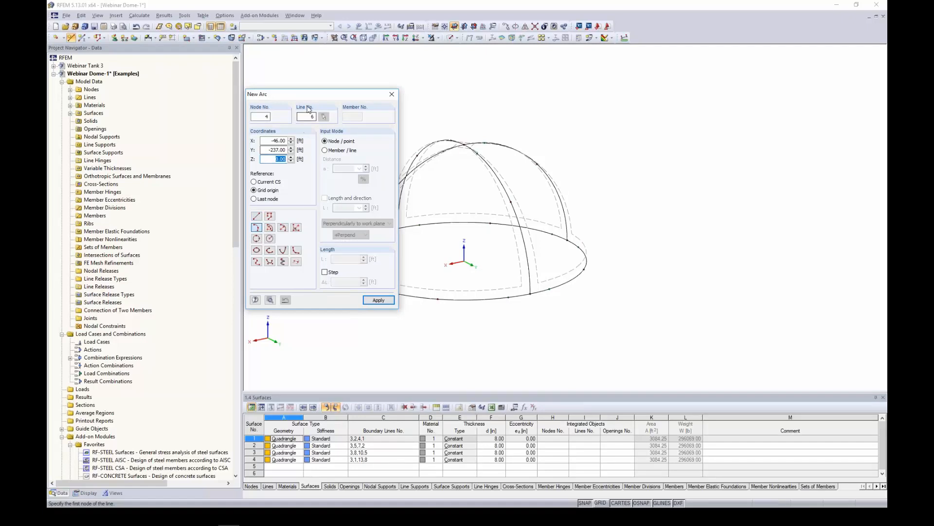
left_click_drag(302, 93, 160, 45)
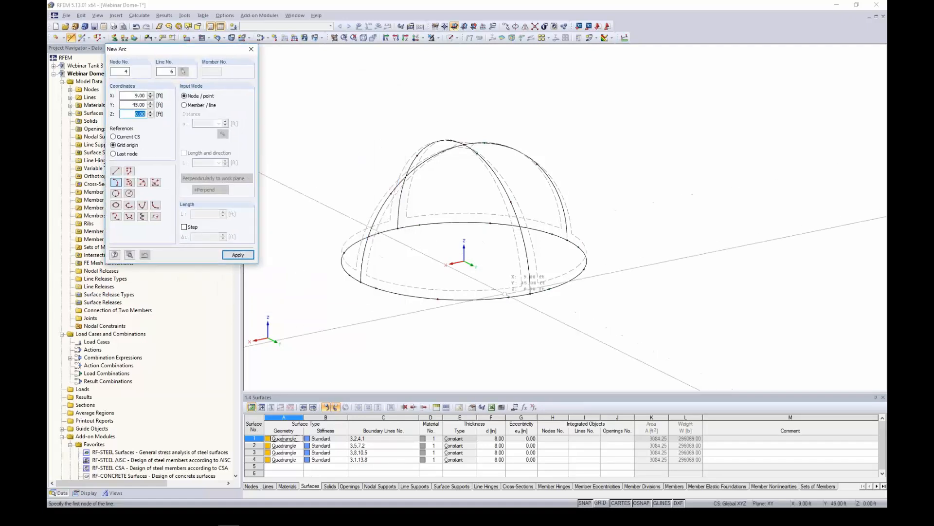
left_click(508, 297)
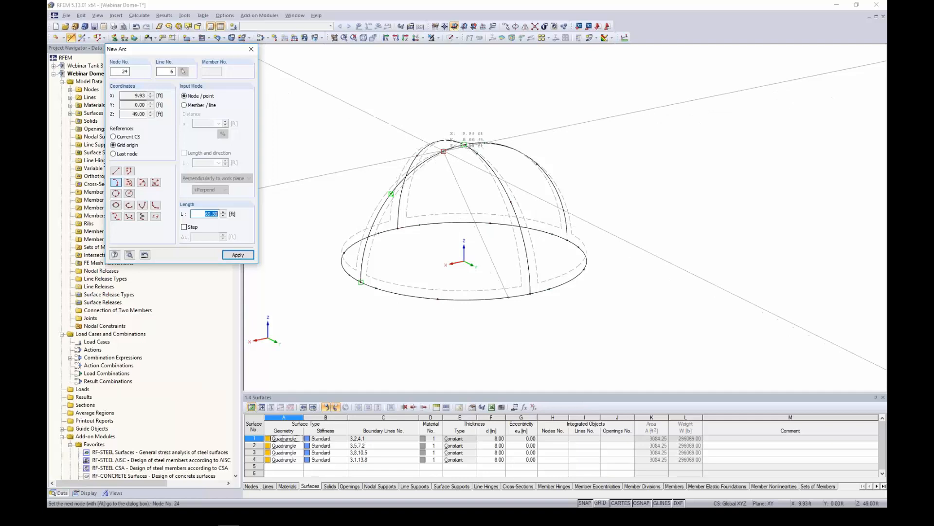
left_click(444, 151)
left_click(398, 228)
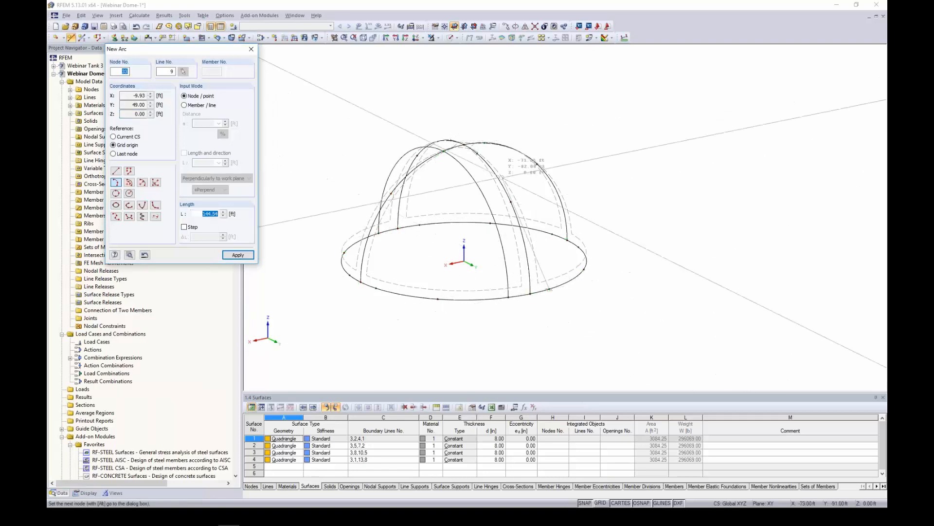
left_click(485, 142)
left_click(485, 143)
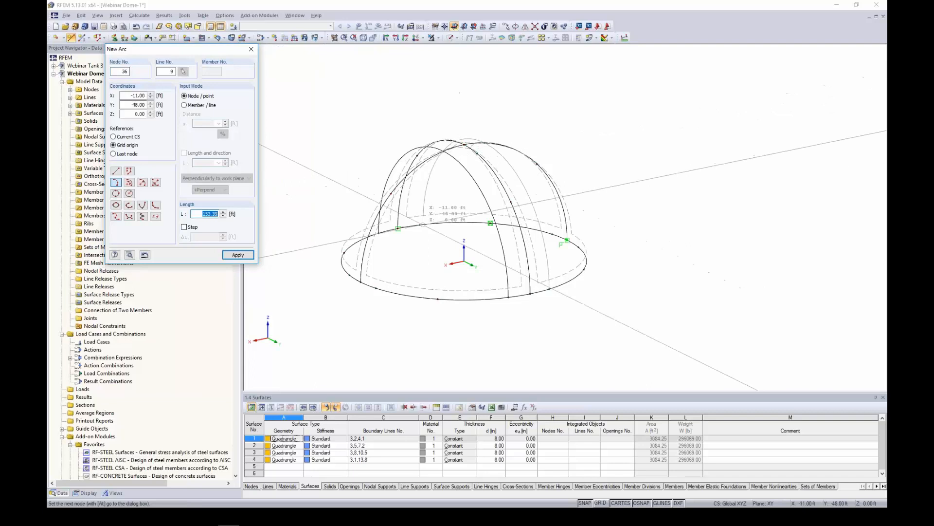
left_click(419, 225)
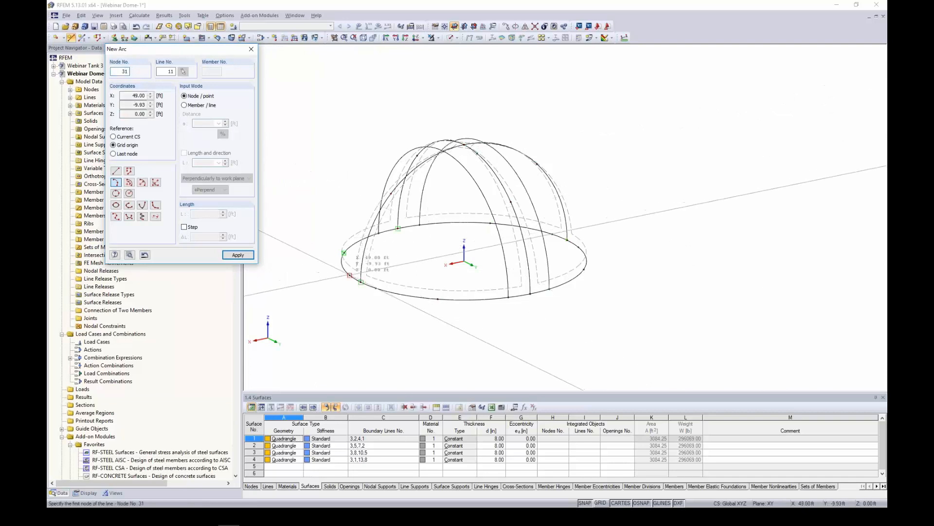
Draw two three-point arcs over the dome in the X direction at Y = -9.93 ft and Y = 9.93 ft, base node to base node
left_click(349, 275)
middle_click_drag(404, 262, 456, 282, "ctrl")
left_click(451, 142)
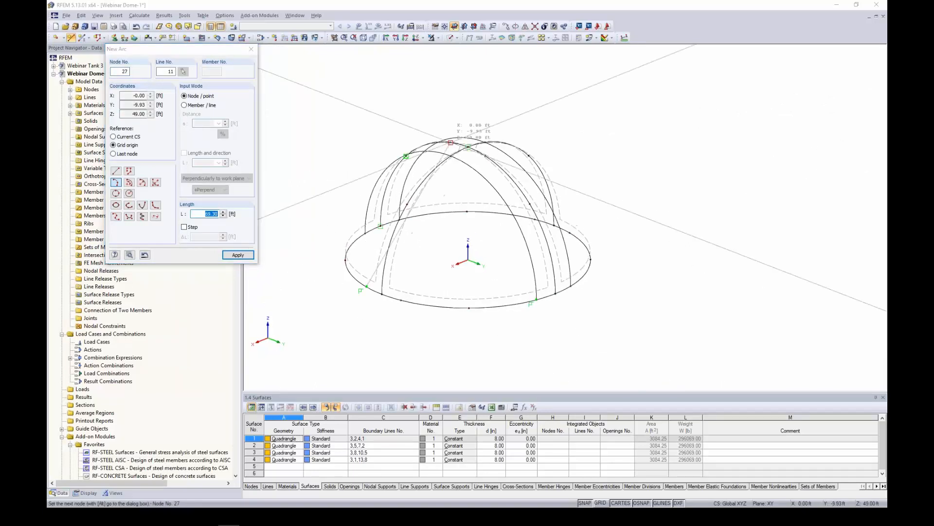
left_click(530, 204)
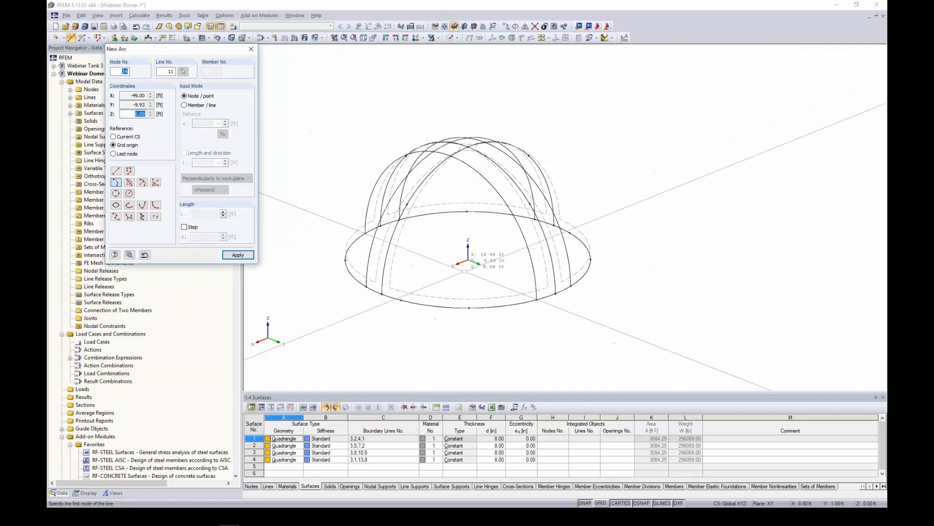
left_click(390, 298)
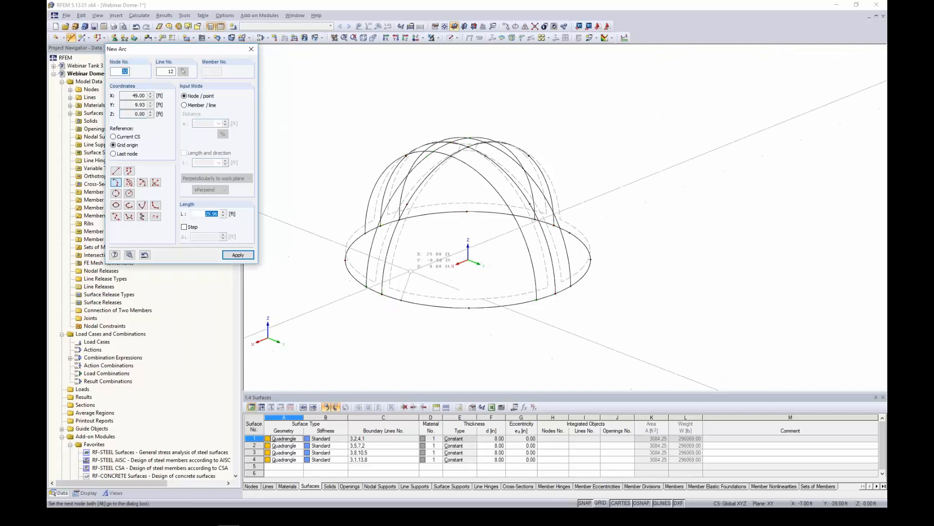
left_click(485, 154)
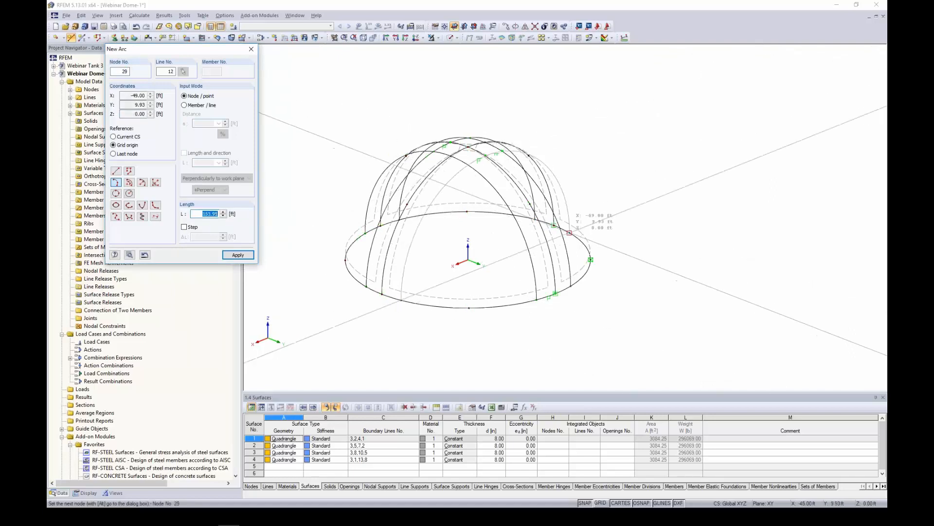
left_click(569, 233)
key("Escape")
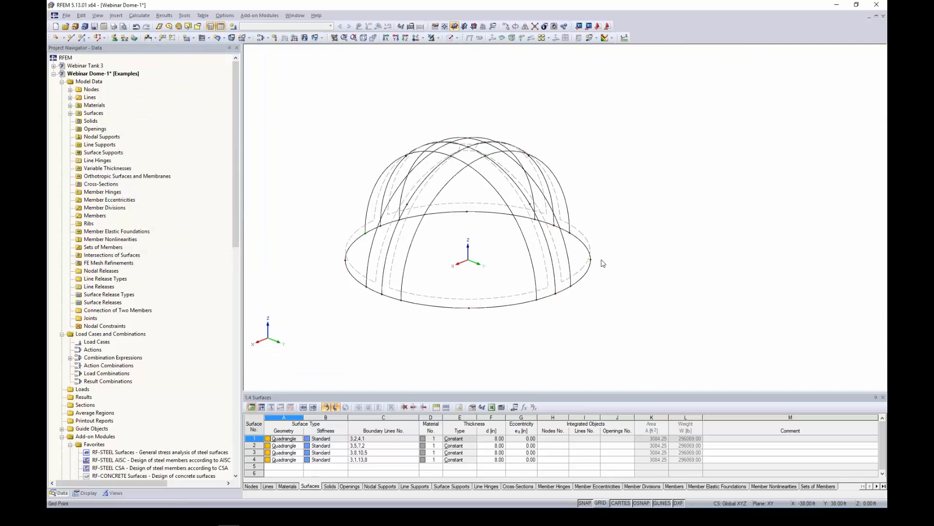
Connect the crossing arcs in the upper part of the dome at their intersections using Connect Lines
middle_click_drag(446, 245, 483, 272, "ctrl")
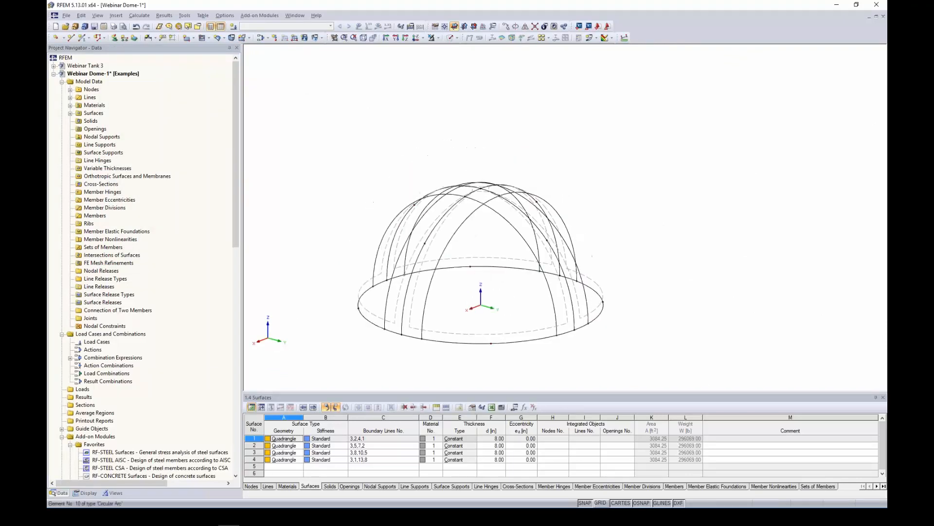
left_click(535, 27)
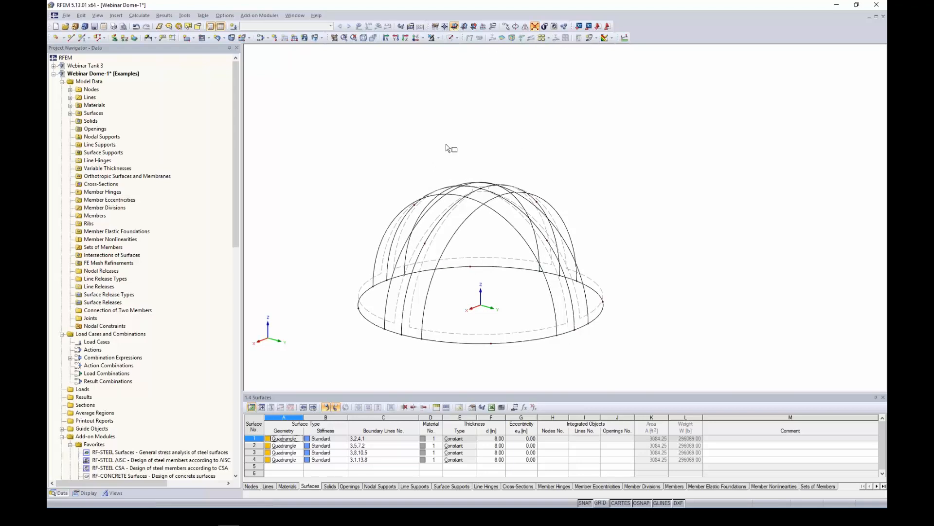
left_click_drag(360, 119, 612, 220)
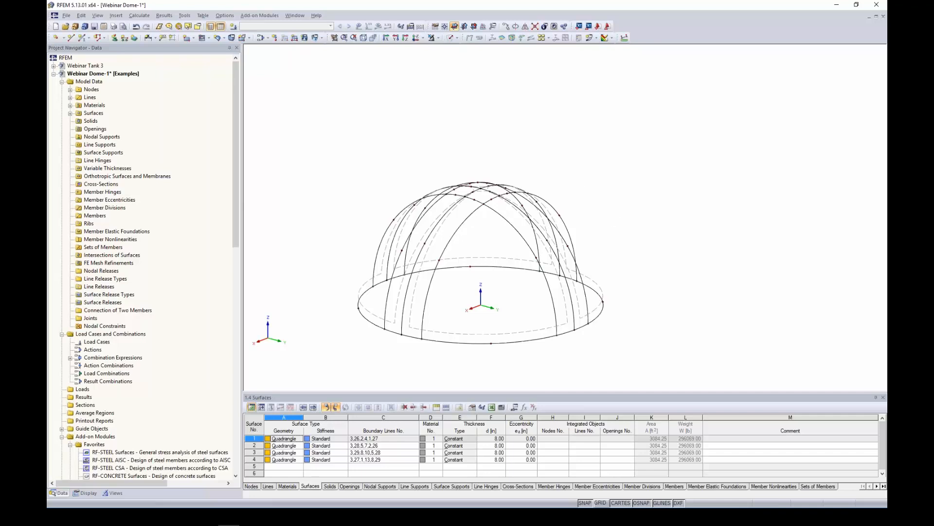
Reverse the line orientation of the four rear lower segments of the new arcs
scroll(535, 205, "up", 5)
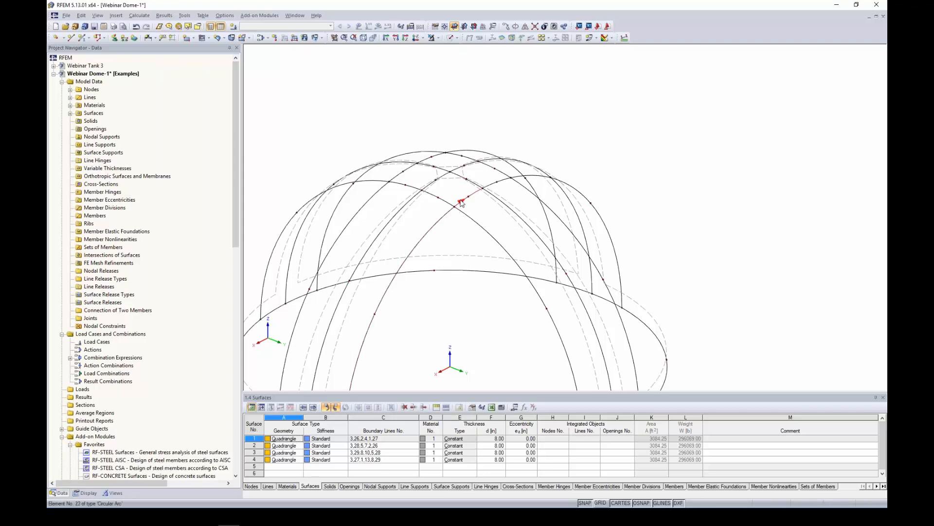
scroll(654, 227, "down", 3)
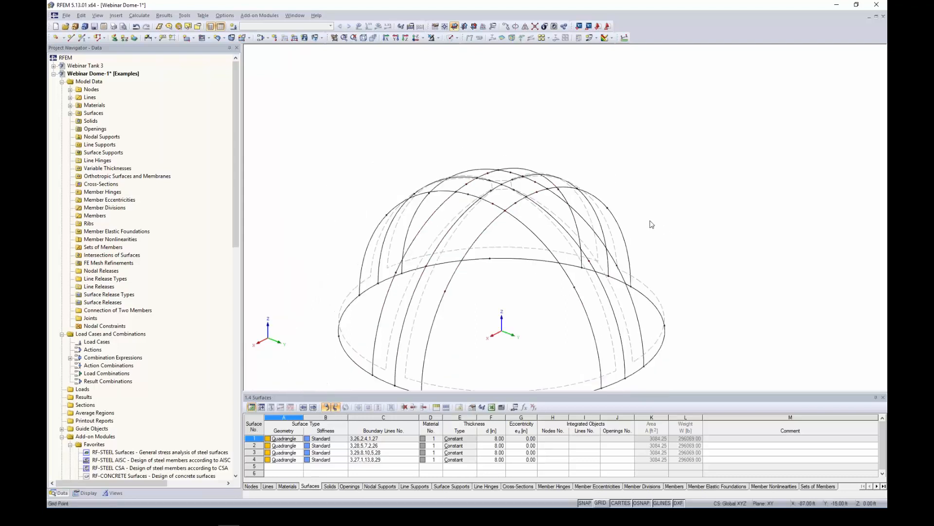
middle_click_drag(652, 225, 586, 304)
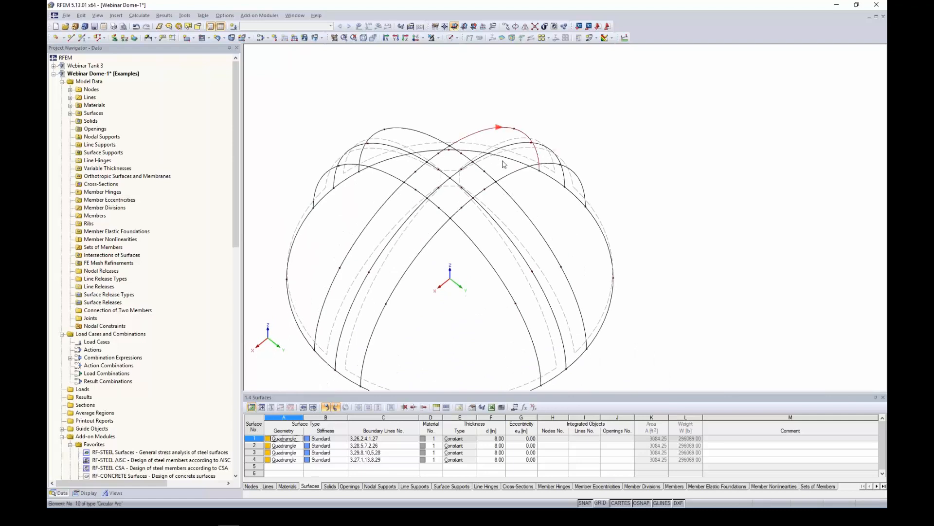
left_click(509, 176)
right_click(390, 176)
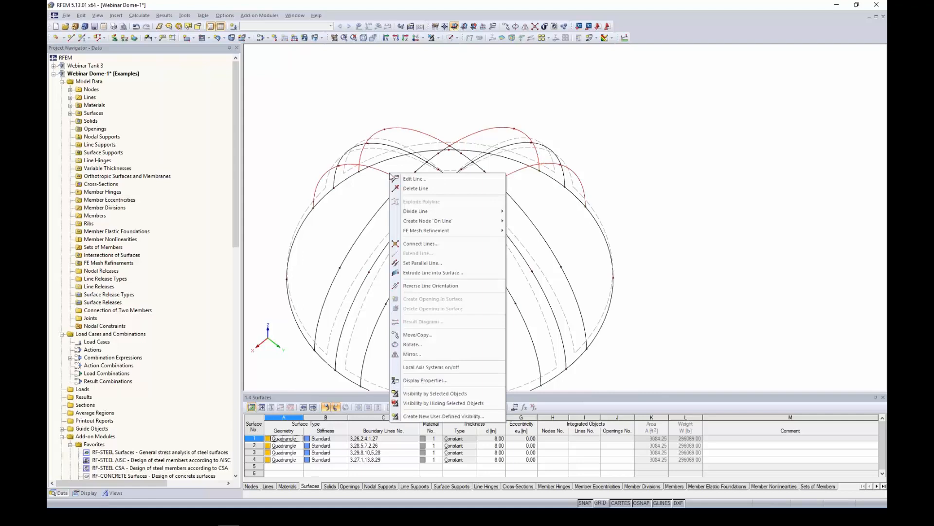
left_click(436, 286)
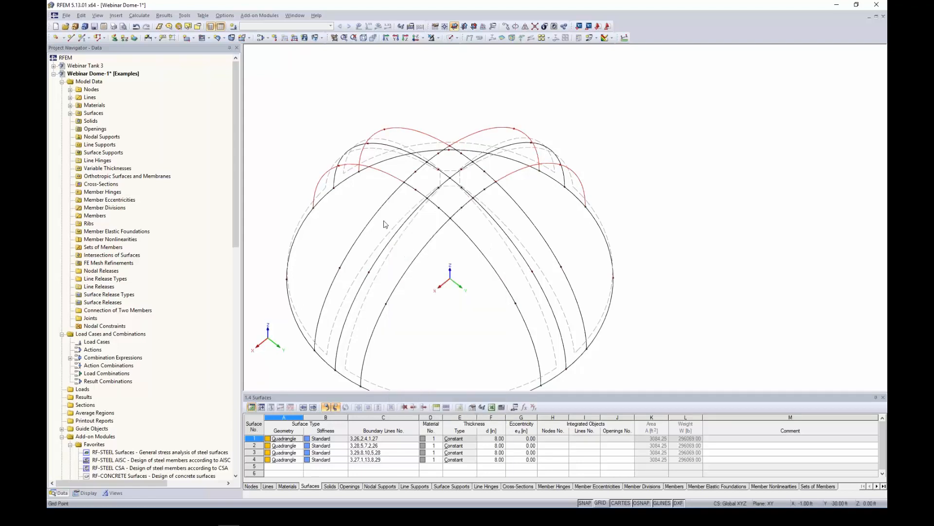
Divide the eight lower segments of the new arcs by distance, 10 ft from each line end
left_click(423, 248, "ctrl")
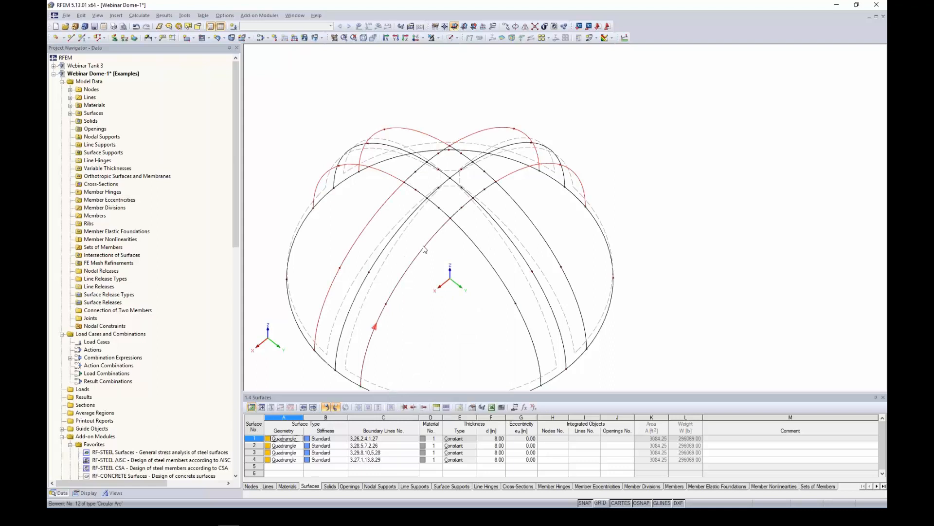
left_click(476, 248, "ctrl")
left_click(536, 233, "ctrl")
right_click(443, 229)
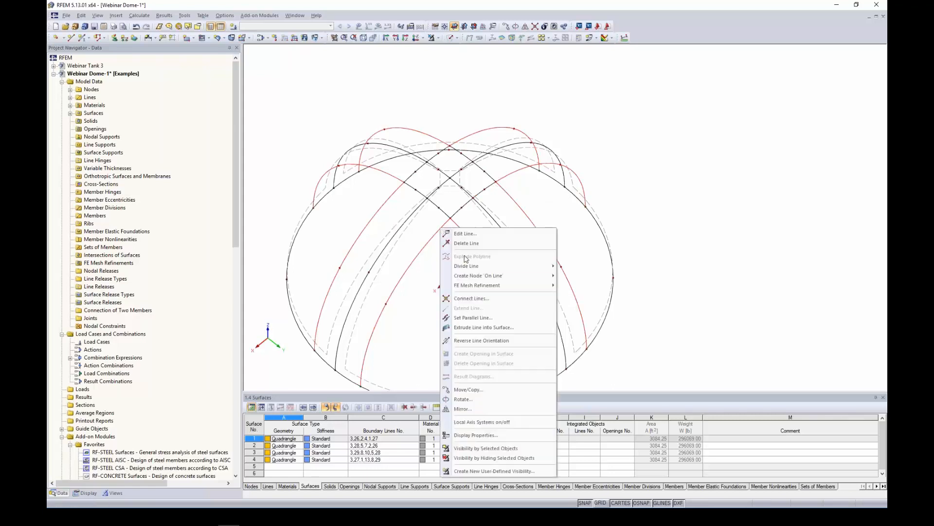
mouse_move(471, 270)
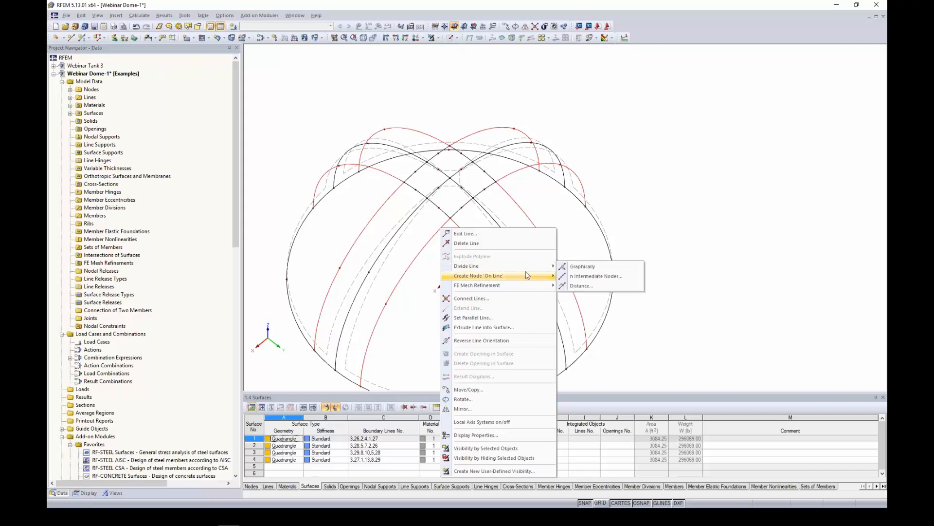
left_click(580, 286)
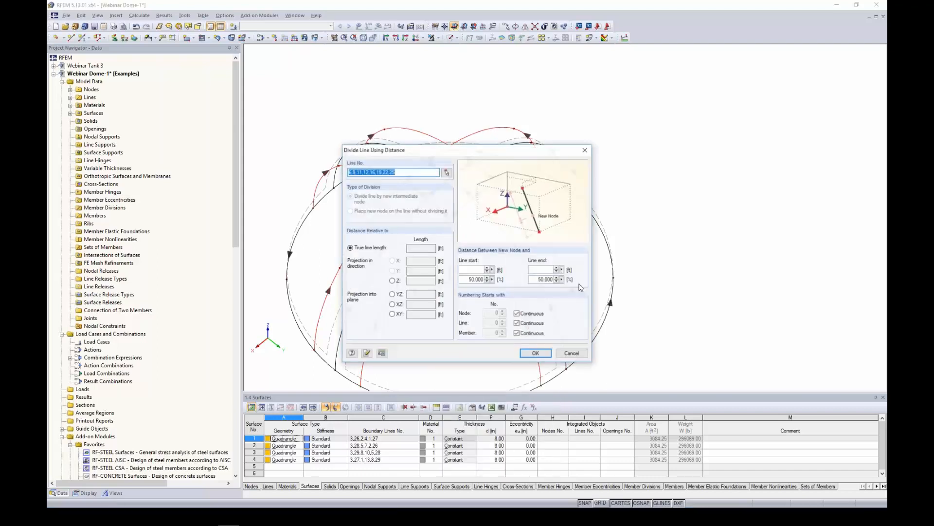
left_click_drag(504, 155, 603, 127)
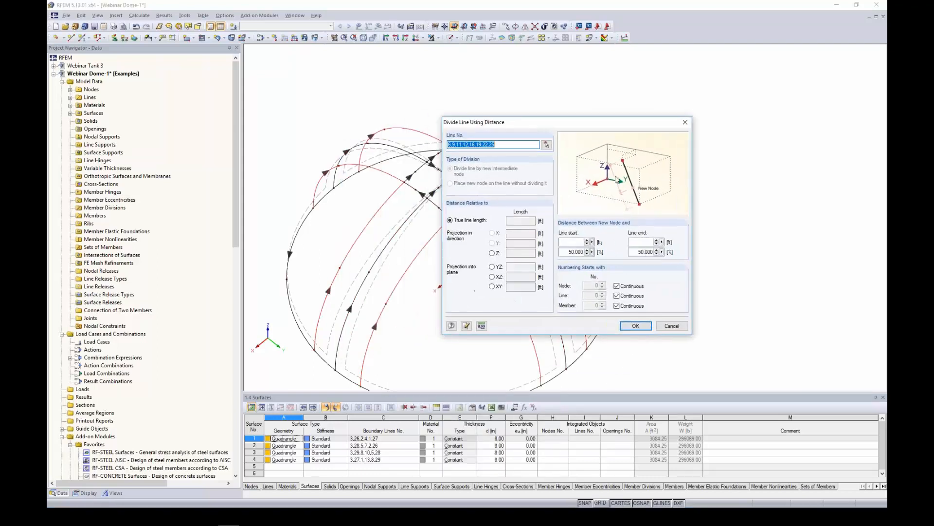
left_click(649, 241)
type("10")
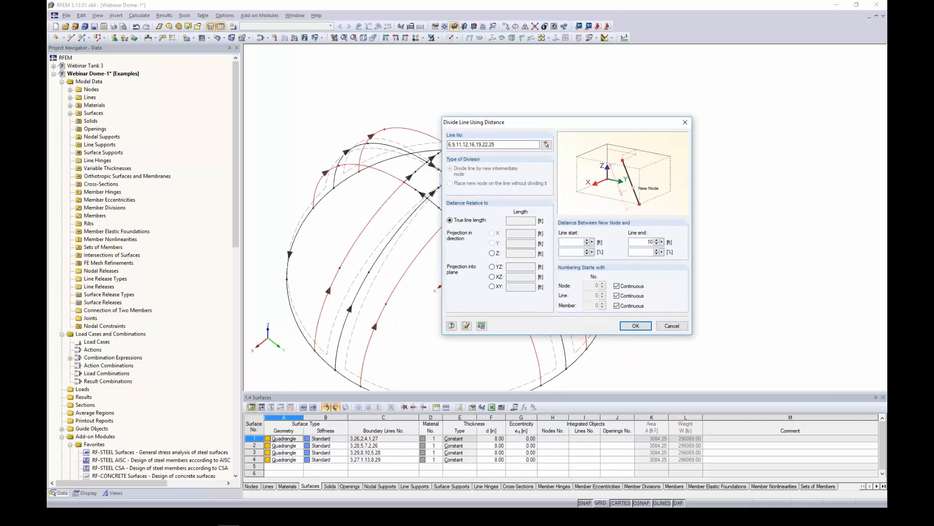
key("Return")
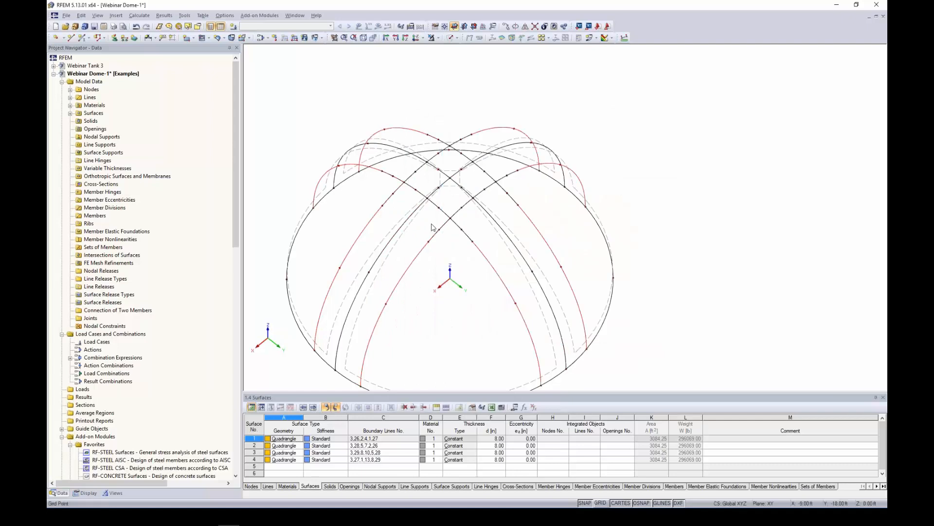
Delete the lower segments of the two X-direction arcs below their new division nodes
scroll(433, 229, "up", 2)
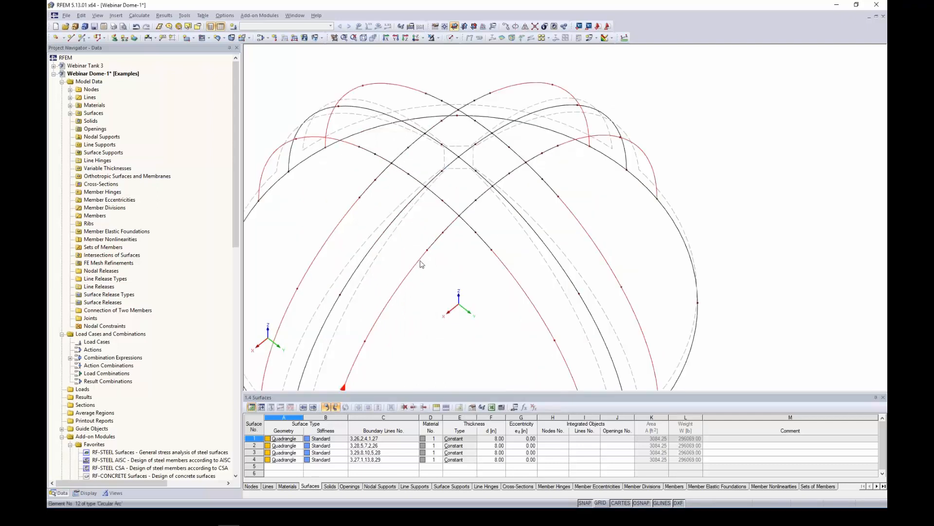
scroll(456, 260, "down", 4)
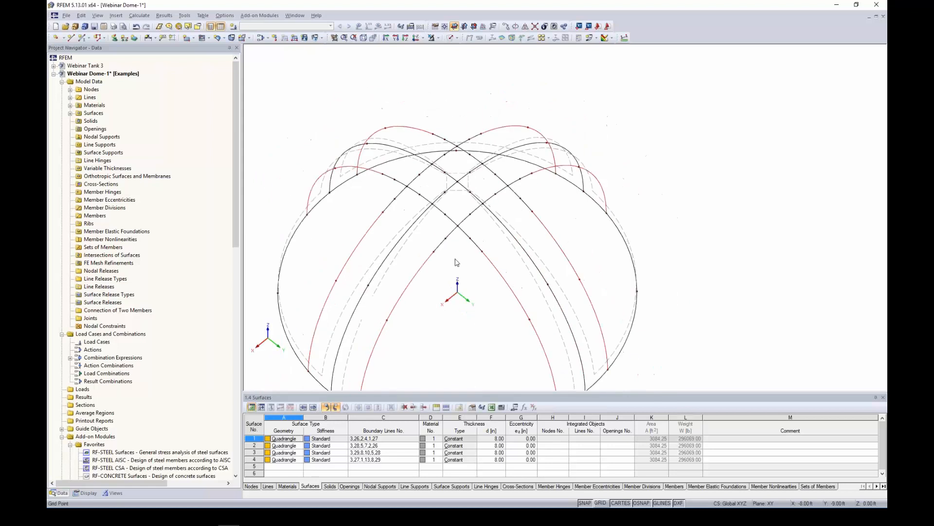
middle_click_drag(456, 260, 624, 96, "ctrl")
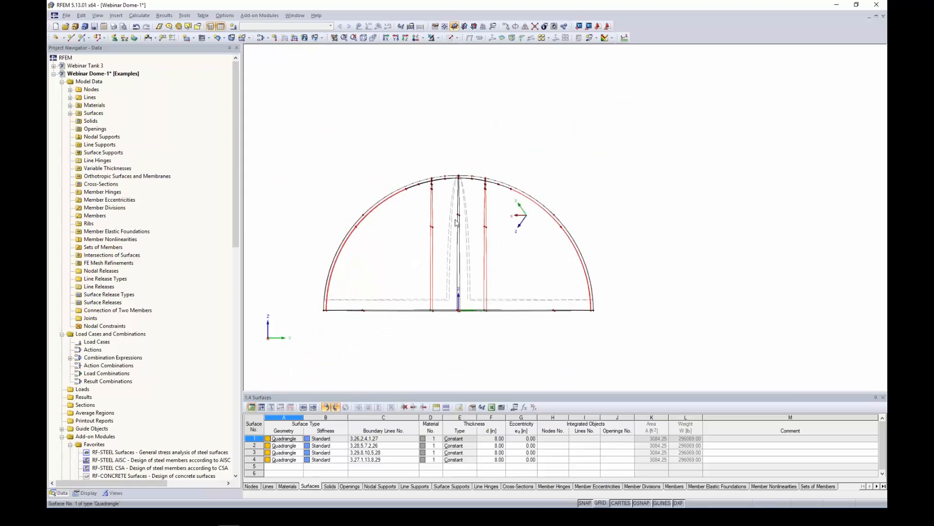
scroll(449, 240, "up", 4)
left_click_drag(448, 238, 410, 208)
left_click_drag(560, 233, 532, 204)
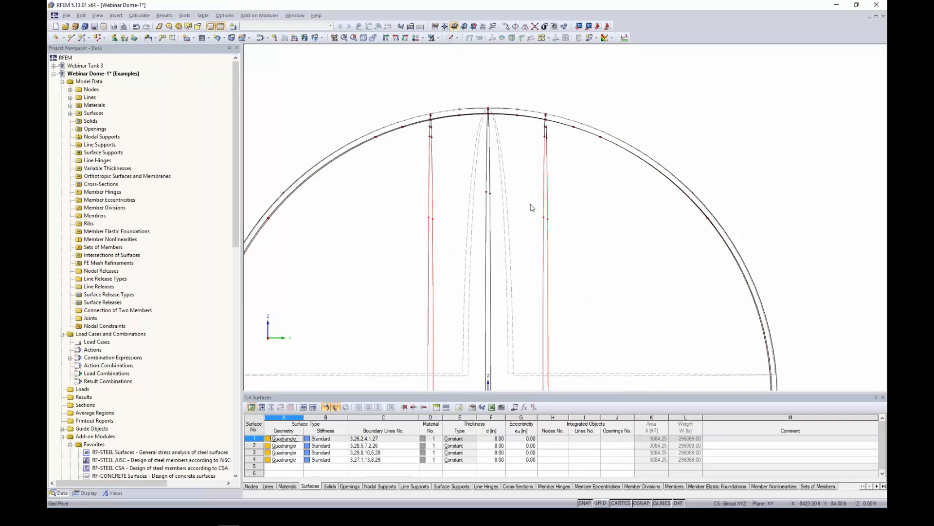
key("Delete")
Delete the lower segments of the two Y-direction arcs, keeping only the short crossing pieces around the apex
middle_click_drag(385, 241, 438, 242, "ctrl")
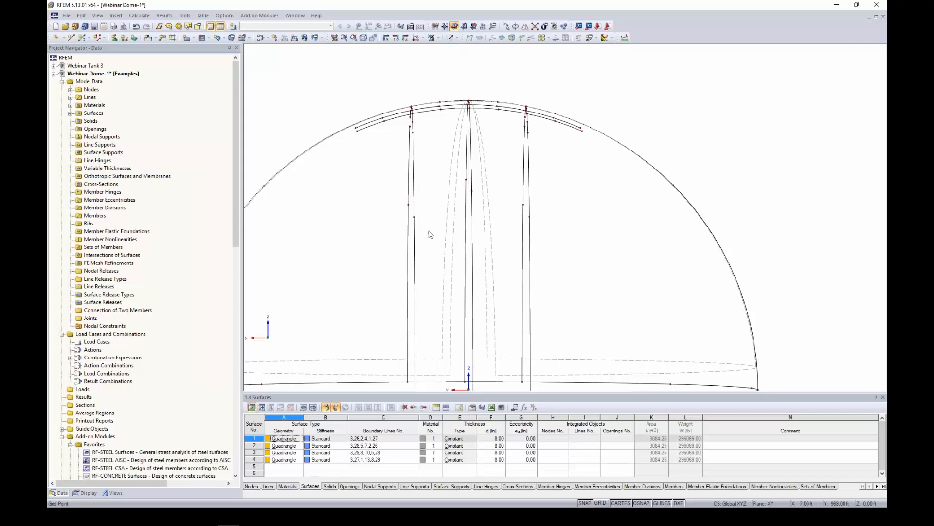
left_click_drag(435, 238, 402, 202)
left_click_drag(546, 233, 510, 194)
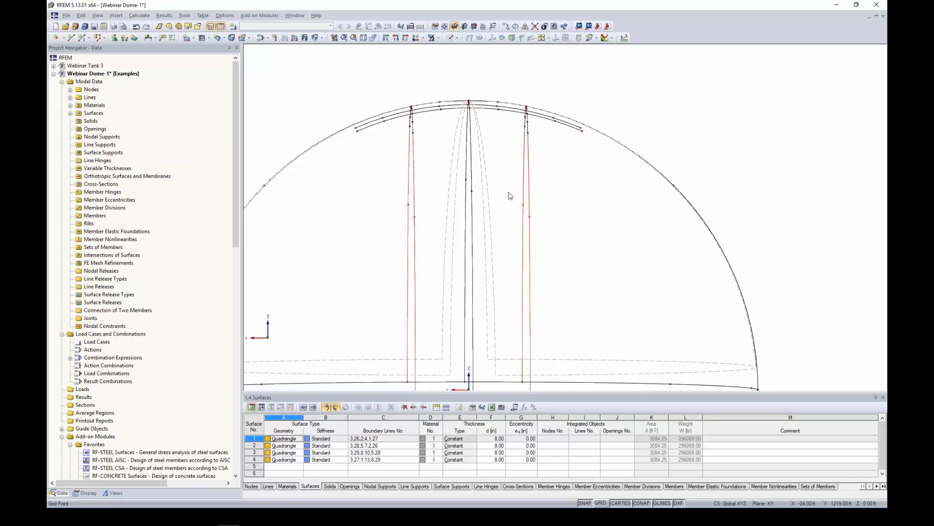
key("Delete")
scroll(494, 202, "down", 3)
middle_click_drag(473, 243, 598, 340, "ctrl")
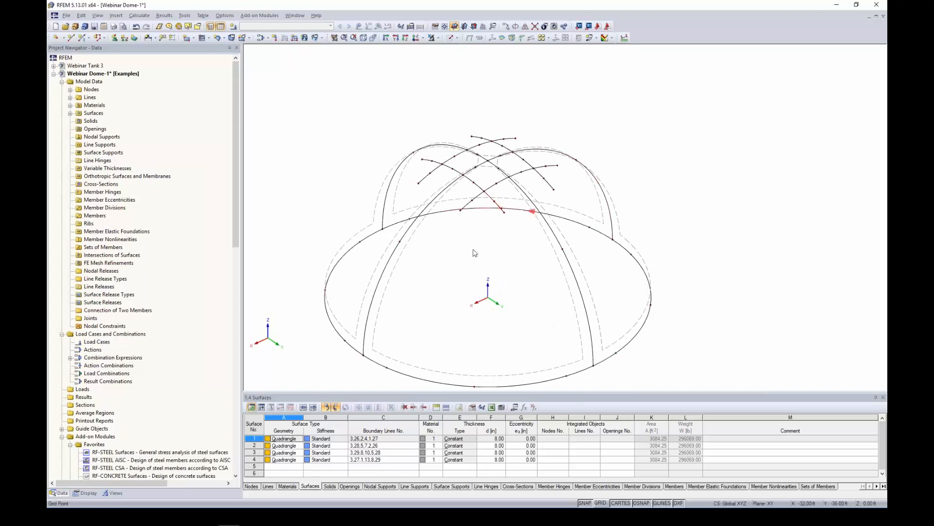
Switch the dome's display to transparent solid rendering so its surfaces appear shaded
mouse_move(475, 254)
middle_mouse_down("ctrl")
mouse_move(683, 264)
mouse_move(559, 273)
mouse_move(509, 386)
mouse_move(484, 270)
middle_mouse_up("ctrl")
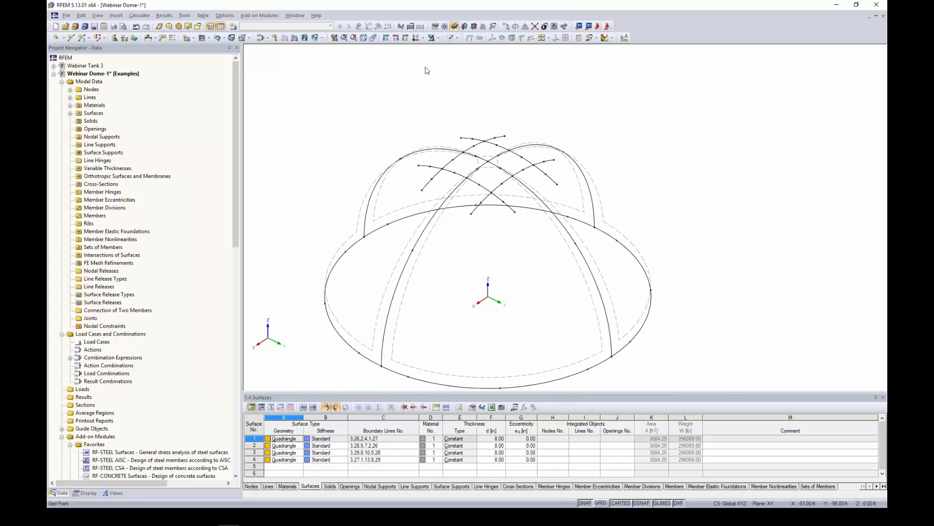
left_click(457, 38)
left_click(467, 68)
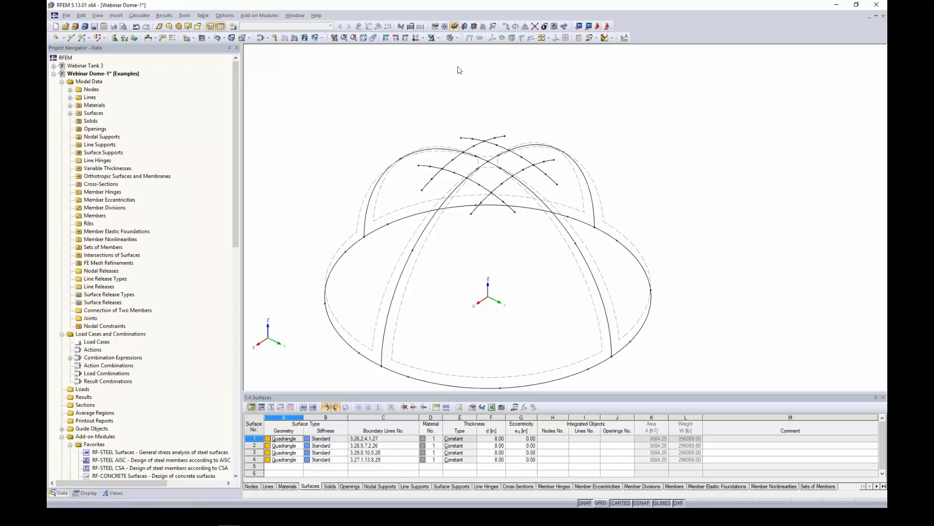
middle_click_drag(345, 141, 371, 128, "ctrl")
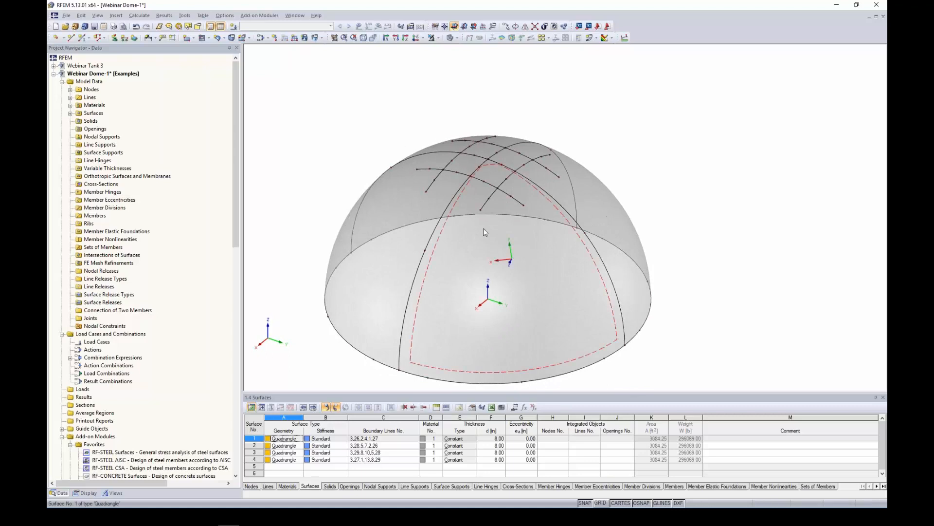
left_click(419, 218)
Assign the four short arc segments 17, 23, 30 and 33 as integrated lines of surface 1
middle_click_drag(343, 165, 619, 164, "ctrl")
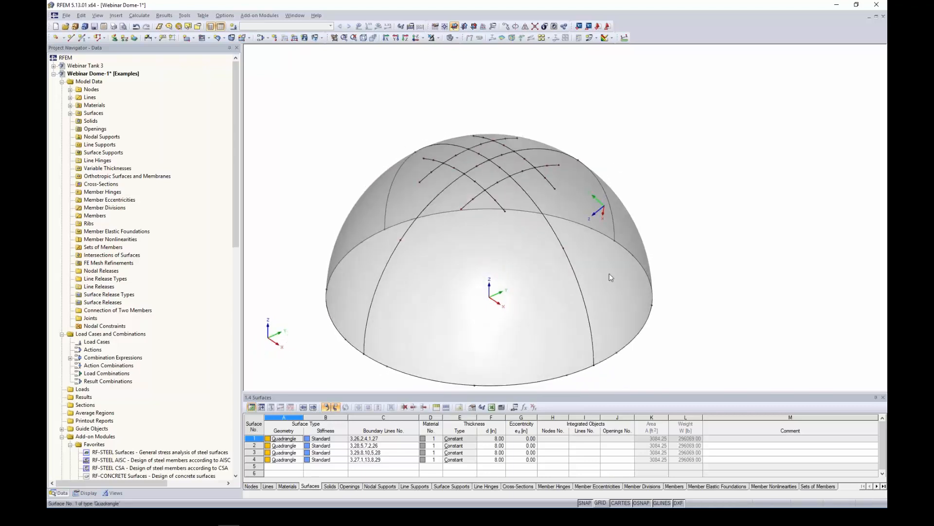
middle_click_drag(603, 280, 443, 291, "ctrl")
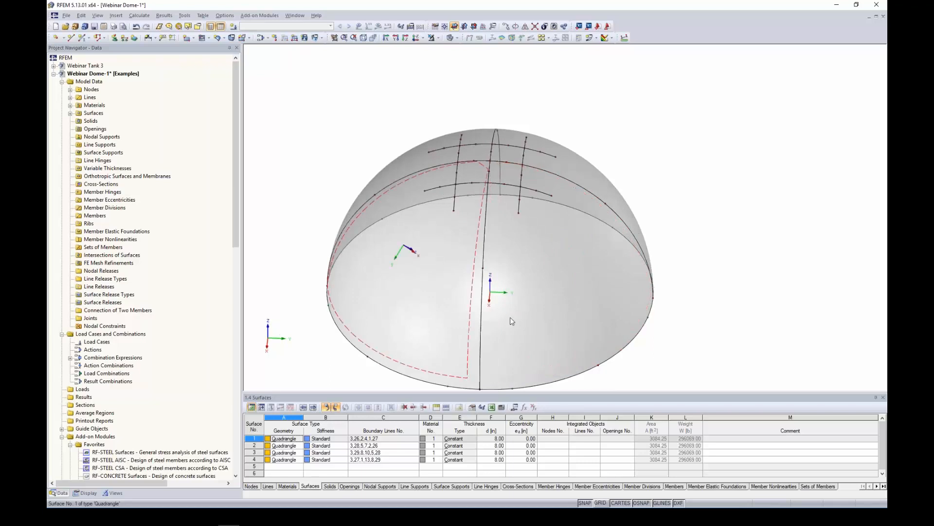
double_click(527, 313)
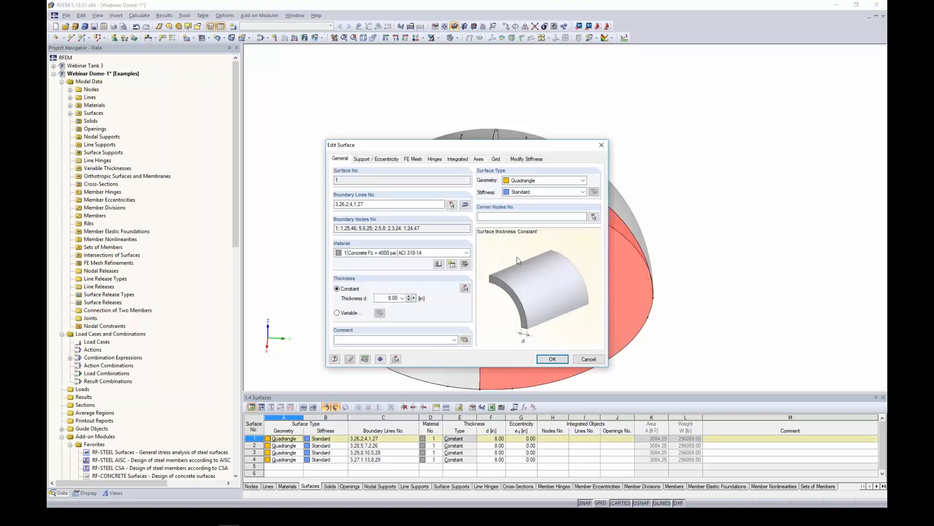
left_click(457, 159)
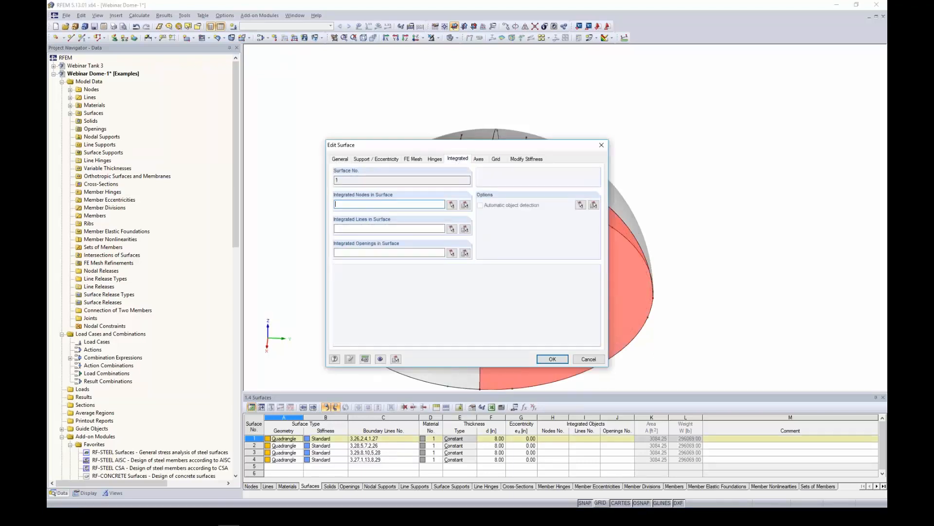
left_click(452, 229)
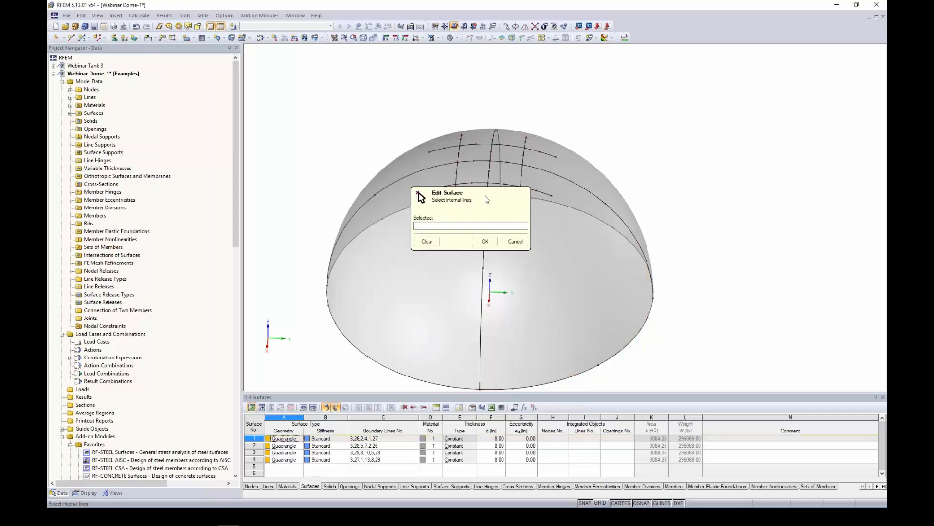
left_click_drag(488, 199, 293, 121)
left_click(519, 207)
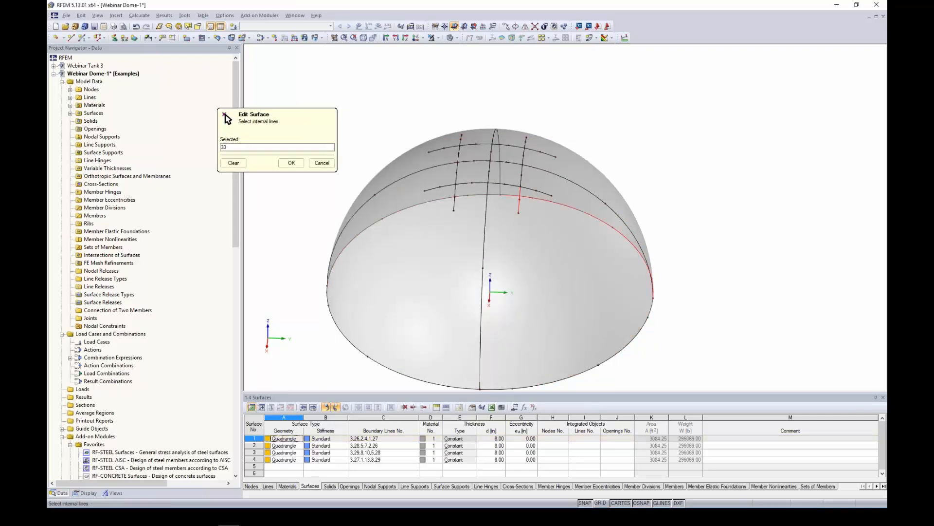
left_click(506, 185)
left_click(530, 190)
left_click(522, 176)
left_click(292, 163)
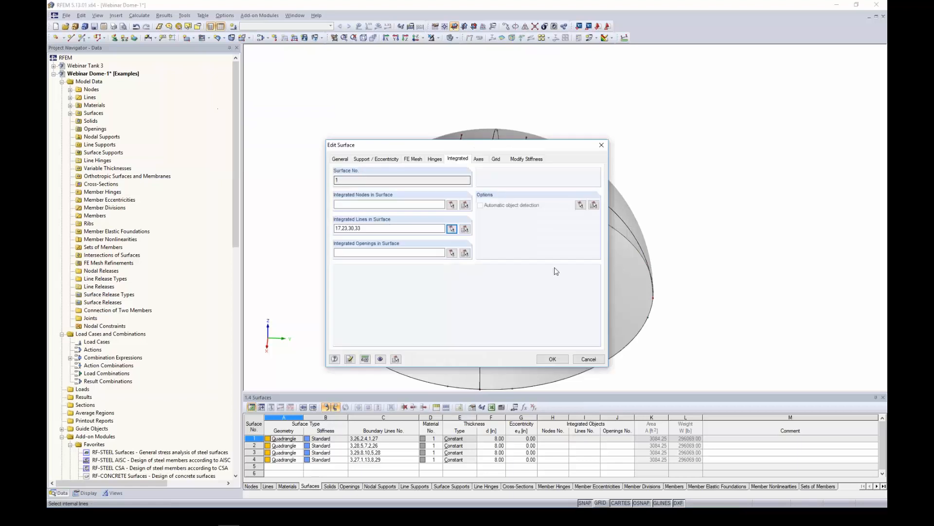
left_click(552, 359)
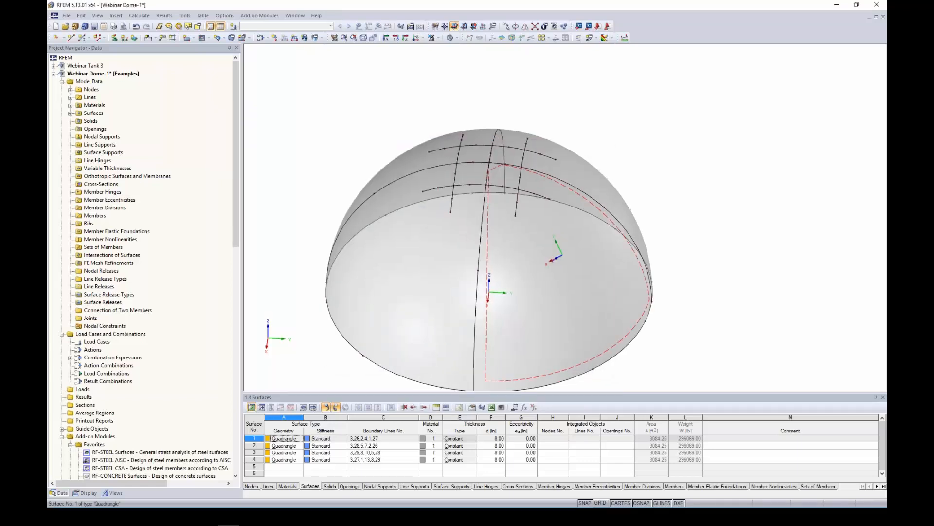
Assign the four short arc segments 14, 24, 31 and 37 as integrated lines of surface 2
double_click(596, 287)
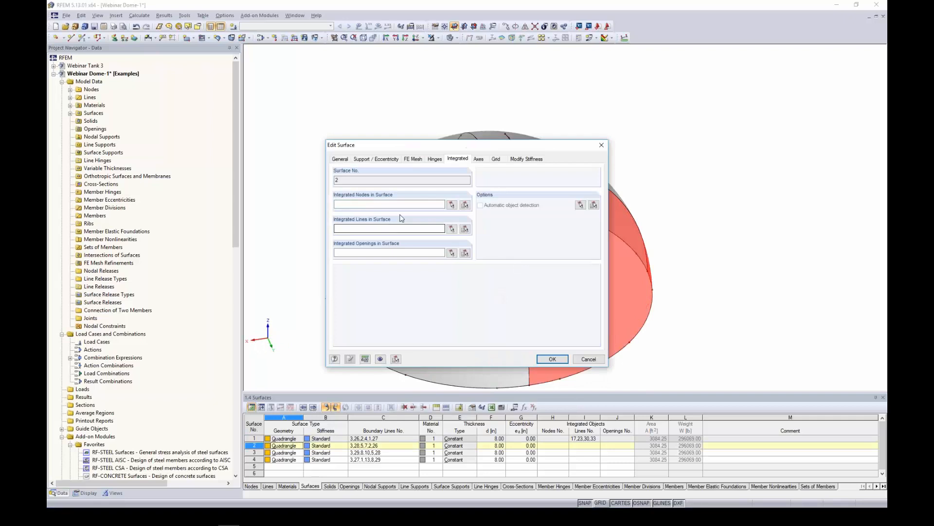
left_click(452, 230)
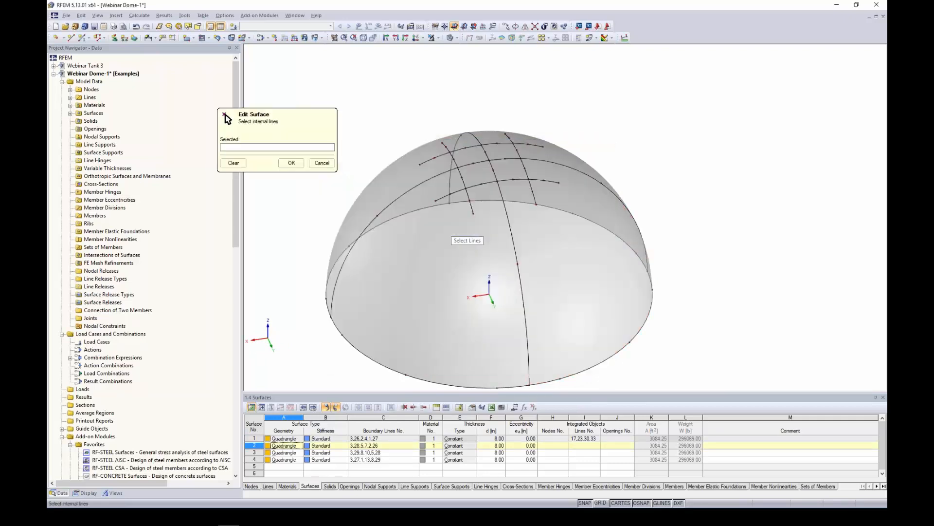
left_click(533, 192)
left_click(542, 180)
left_click(525, 171)
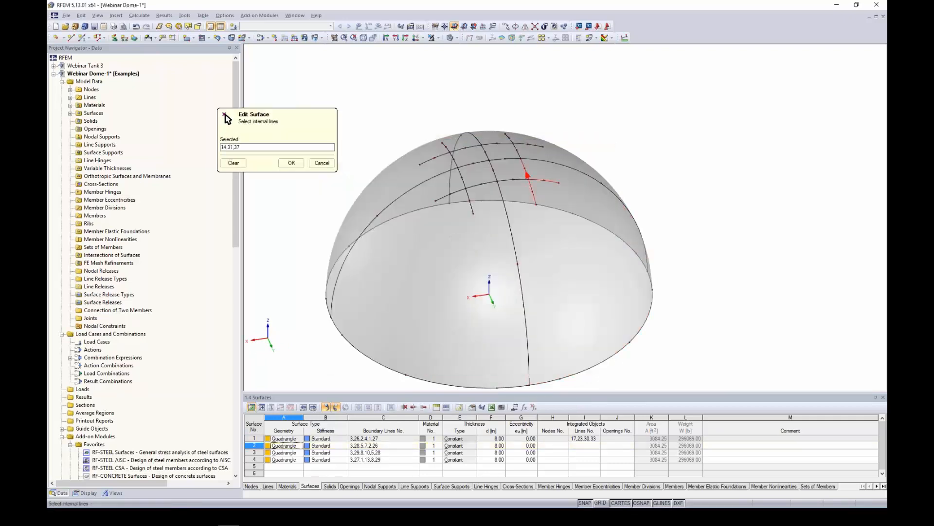
left_click(508, 180)
left_click(291, 163)
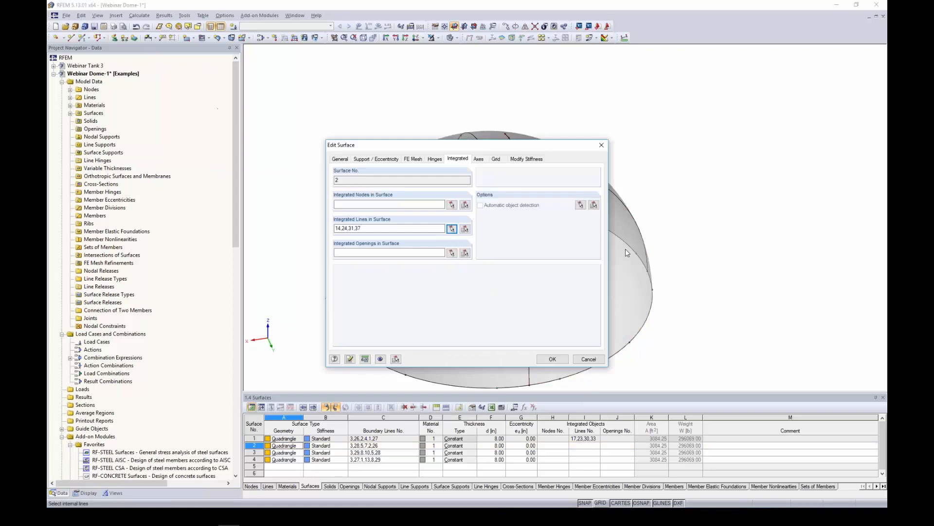
left_click(552, 359)
Assign the four short arc segments 15, 21, 34 and 36 as integrated lines of surface 3
middle_click_drag(541, 287, 351, 282, "ctrl")
double_click(586, 295)
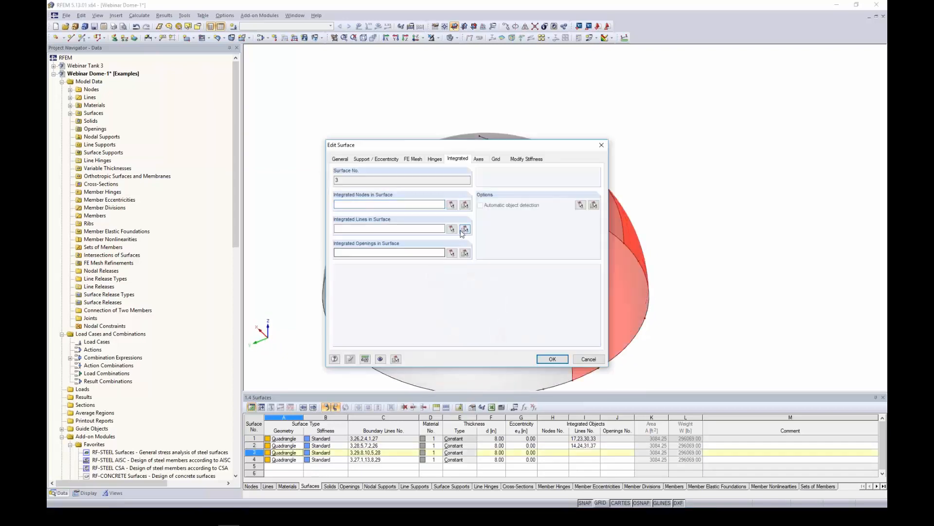
left_click(452, 229)
left_click(517, 181)
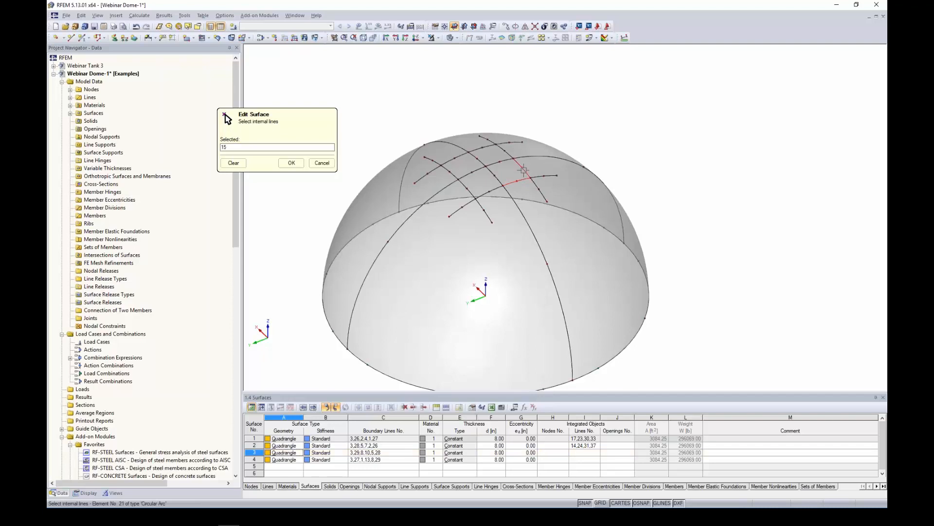
left_click(522, 168)
left_click(544, 176)
left_click(539, 190)
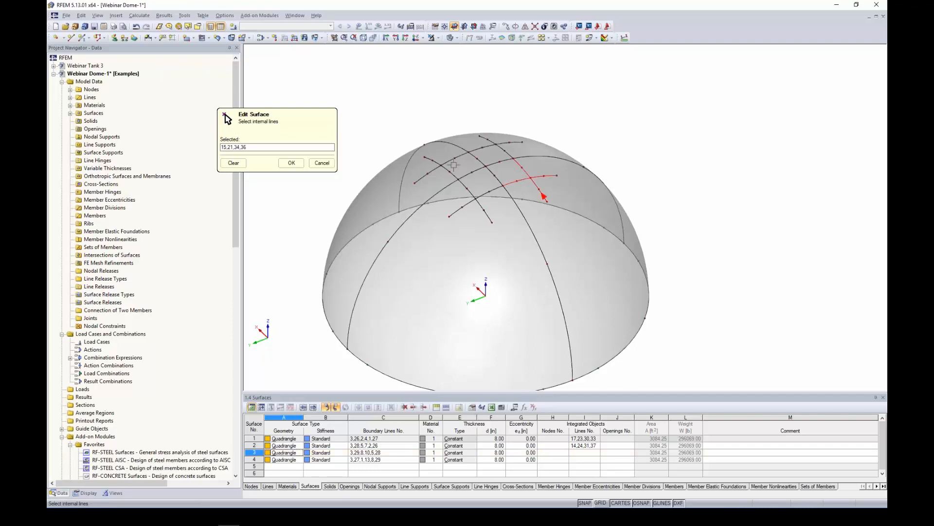
left_click(291, 163)
left_click(558, 361)
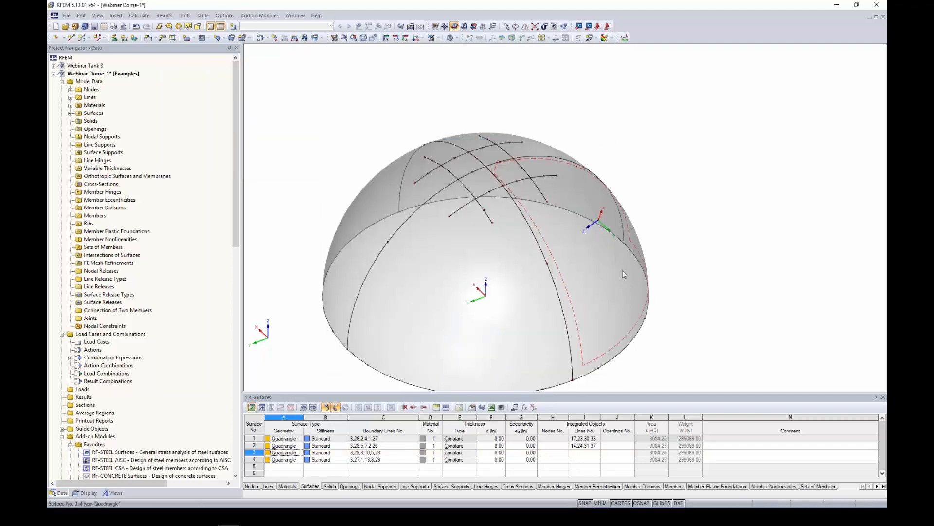
Assign the four short arc segments 18, 20, 32 and 35 as integrated lines of surface 4
middle_click_drag(623, 272, 306, 282, "ctrl")
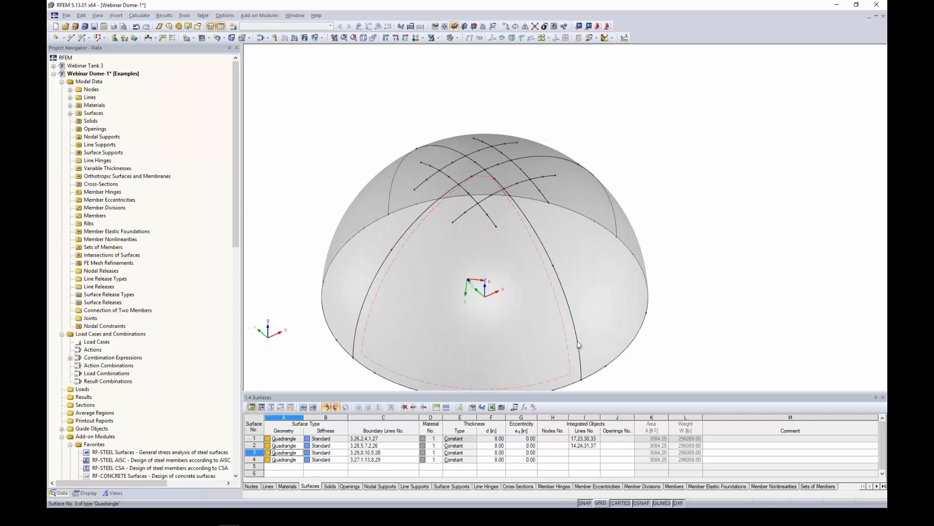
left_click(615, 286)
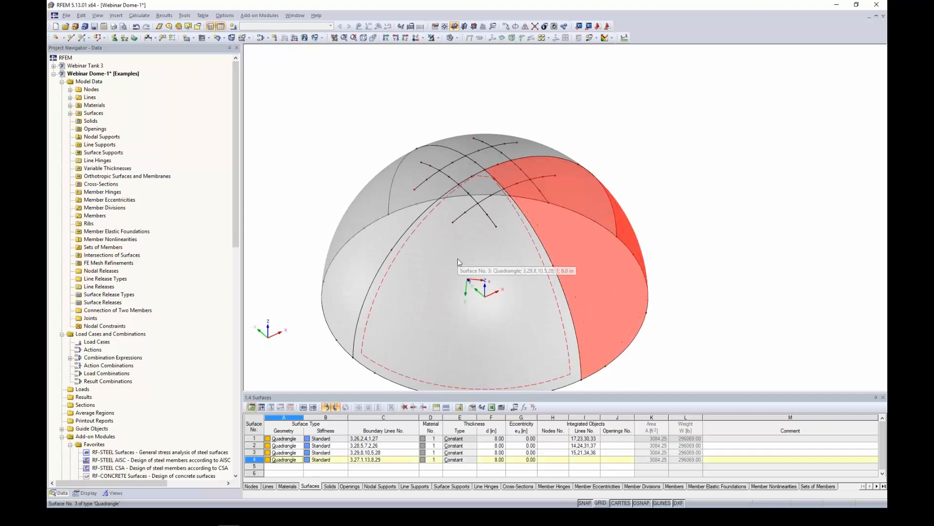
double_click(600, 267)
left_click(451, 230)
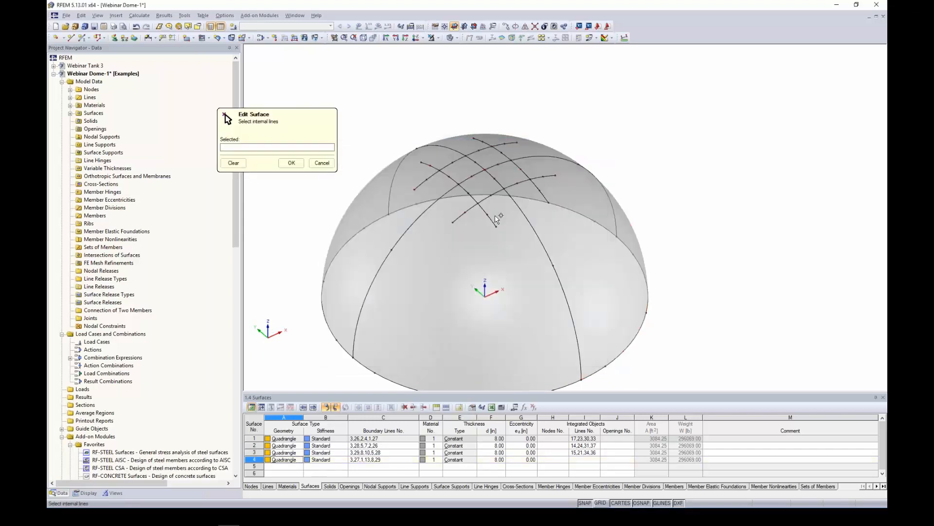
left_click(538, 193)
left_click(551, 175)
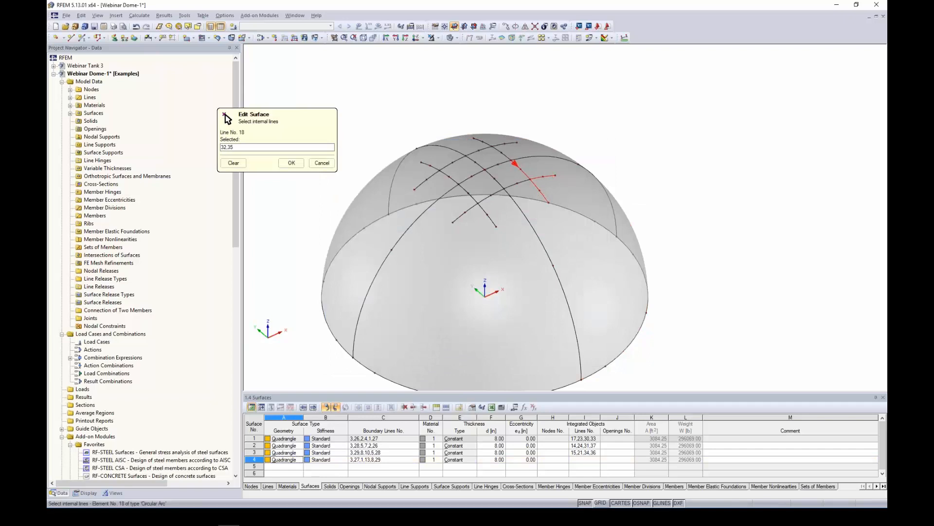
left_click(291, 163)
left_click(552, 359)
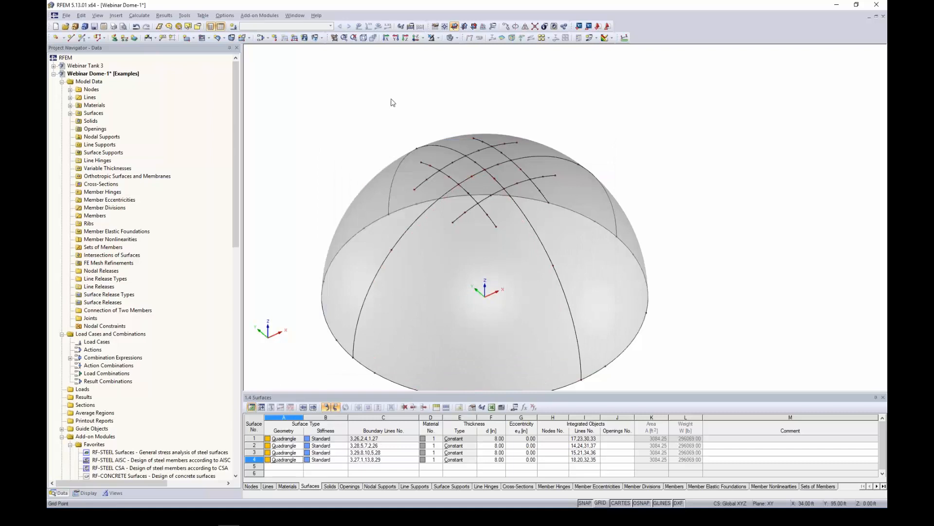
Switch the dome's display back to wireframe
left_click(457, 37)
left_click(453, 54)
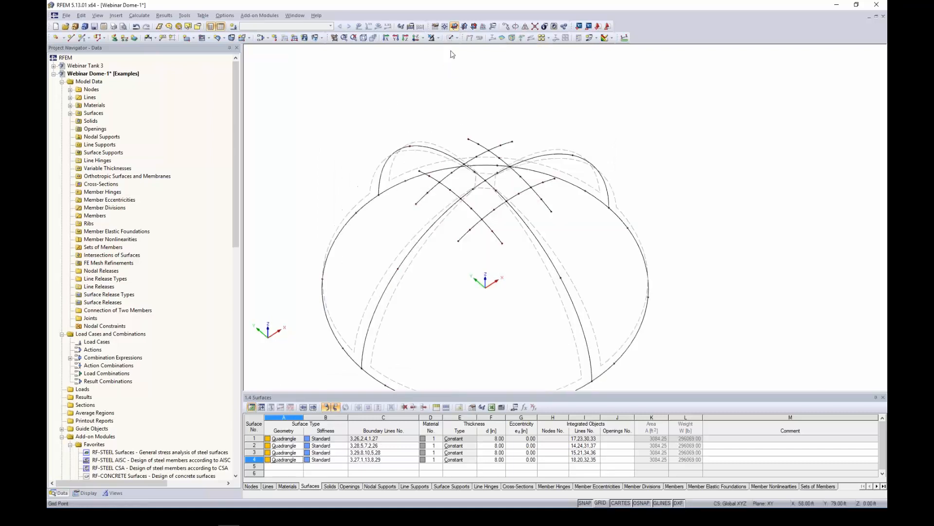
scroll(484, 185, "down", 2)
middle_click_drag(524, 284, 405, 270, "ctrl")
middle_click_drag(441, 225, 597, 299, "ctrl")
scroll(508, 286, "up", 3)
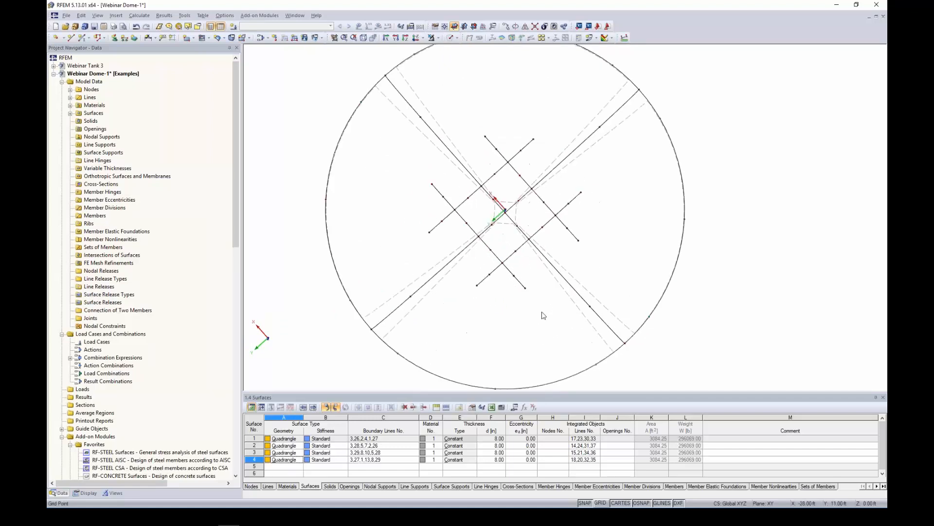
left_click_drag(543, 315, 475, 259)
left_click_drag(600, 249, 482, 120)
left_click_drag(472, 218, 433, 204)
middle_click_drag(468, 302, 540, 149, "ctrl")
right_click(544, 147)
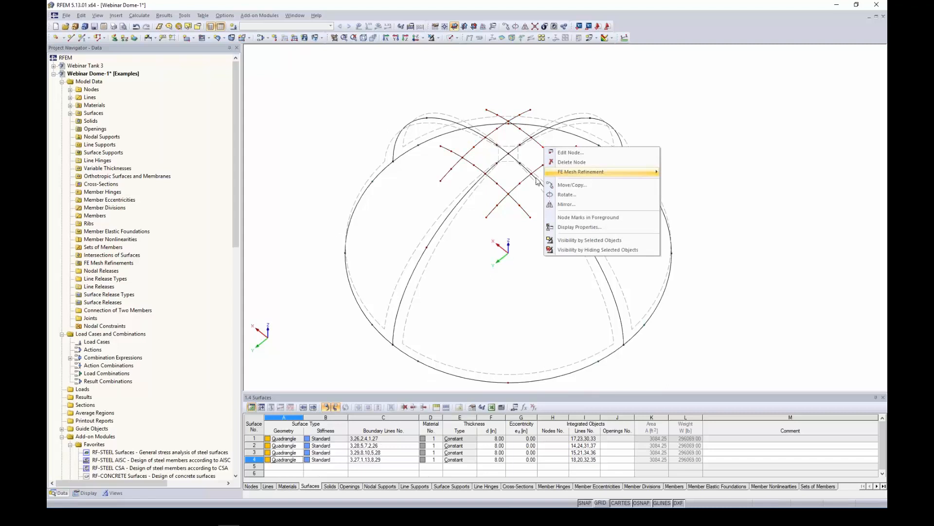
left_click(658, 96)
Select all 16 short arc segments crossing around the dome's apex and activate members for them in their line properties
middle_click_drag(548, 146, 522, 265, "ctrl")
left_click_drag(526, 284, 482, 249)
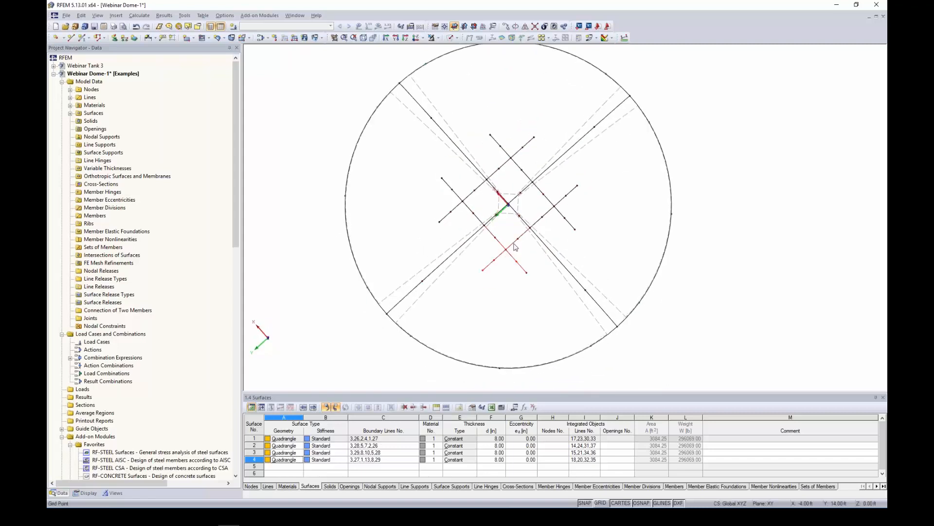
left_click_drag(599, 238, 488, 122)
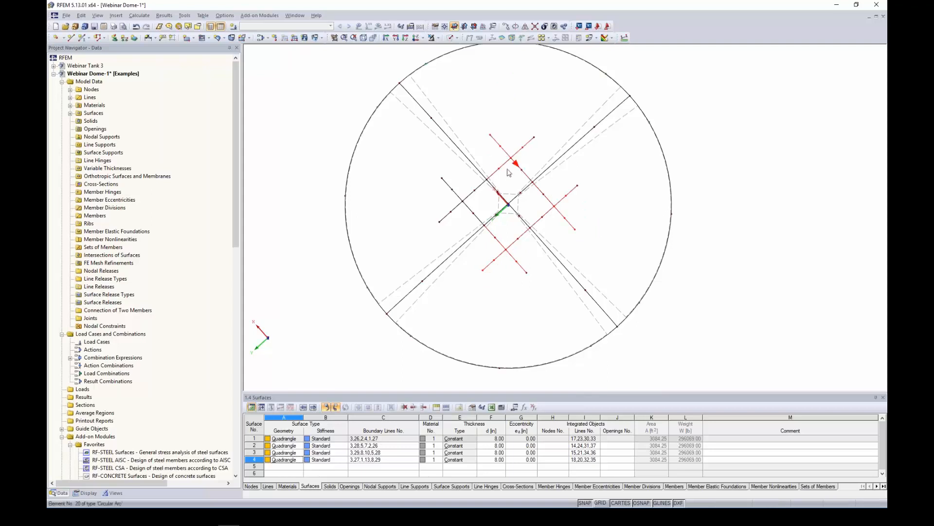
left_click_drag(477, 214, 444, 189)
middle_click_drag(455, 265, 464, 237, "ctrl")
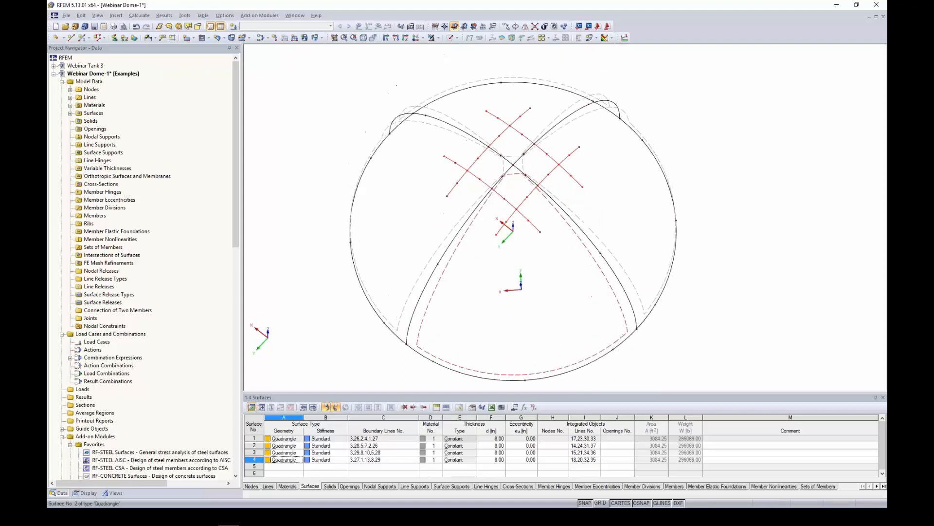
right_click(515, 132)
mouse_move(573, 140)
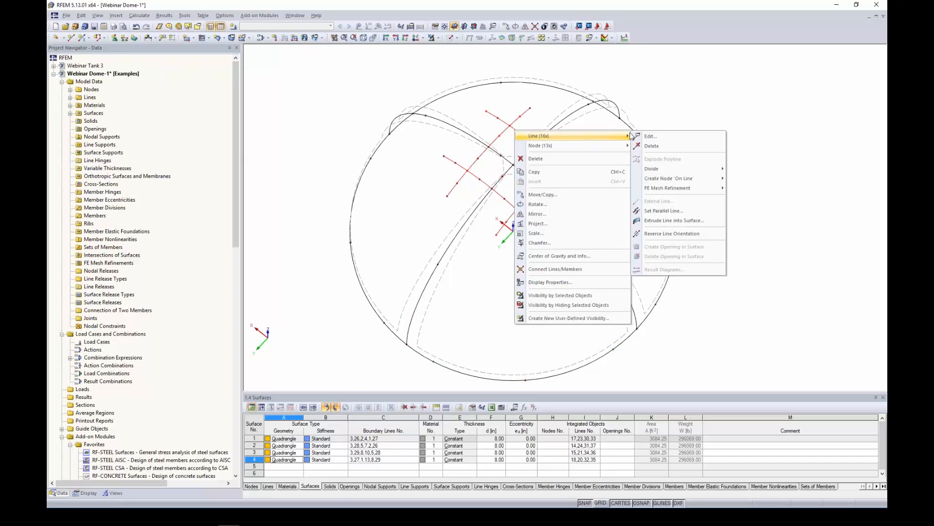
left_click(646, 137)
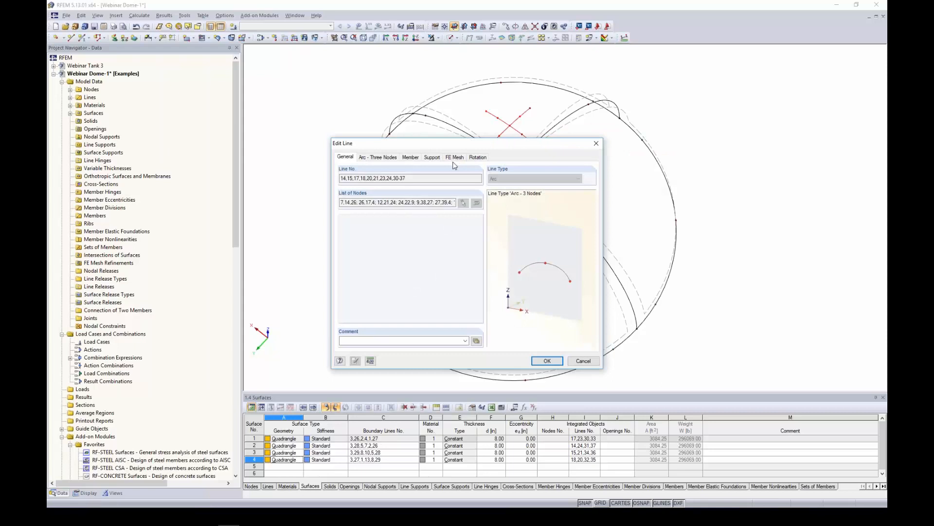
left_click(410, 158)
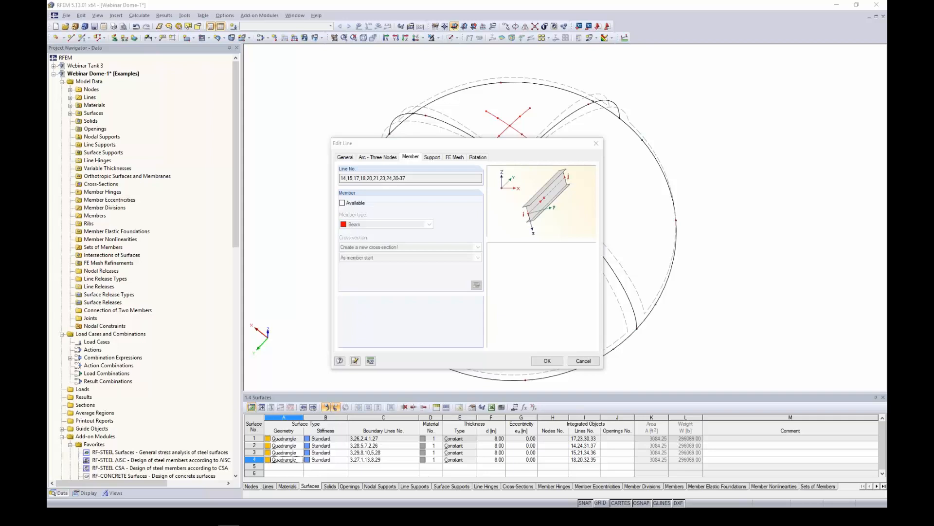
left_click(343, 203)
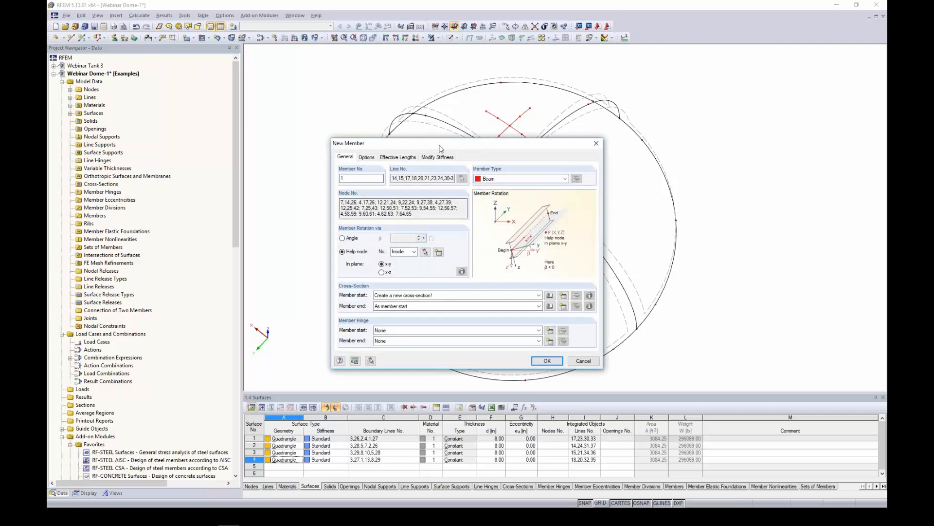
Set the member type to Rib on the +z-side of the surface, with integration widths of 2 ft on both sides
left_click_drag(441, 149, 558, 136)
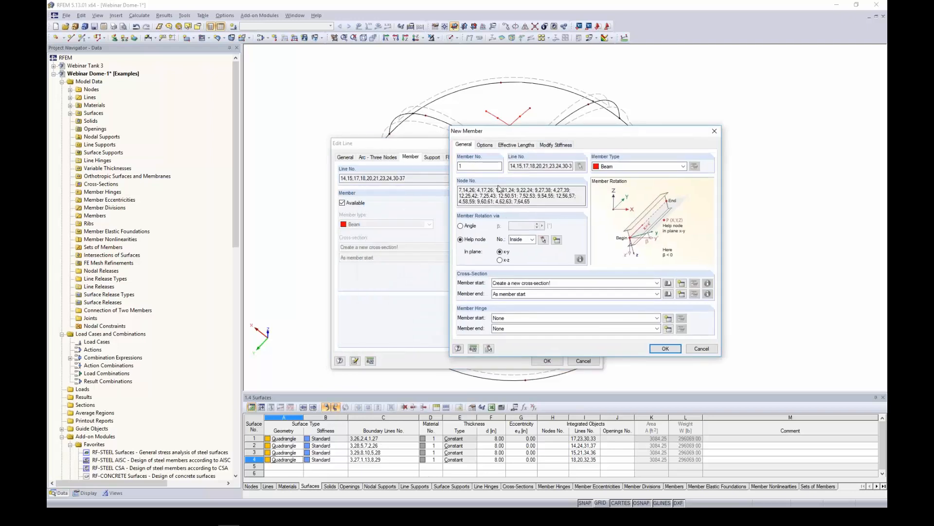
left_click(614, 167)
left_click(613, 189)
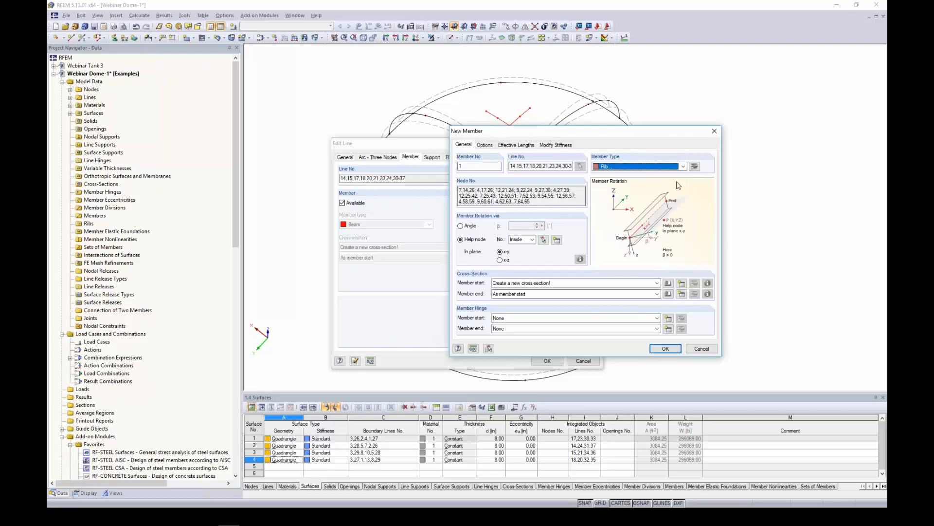
left_click(695, 166)
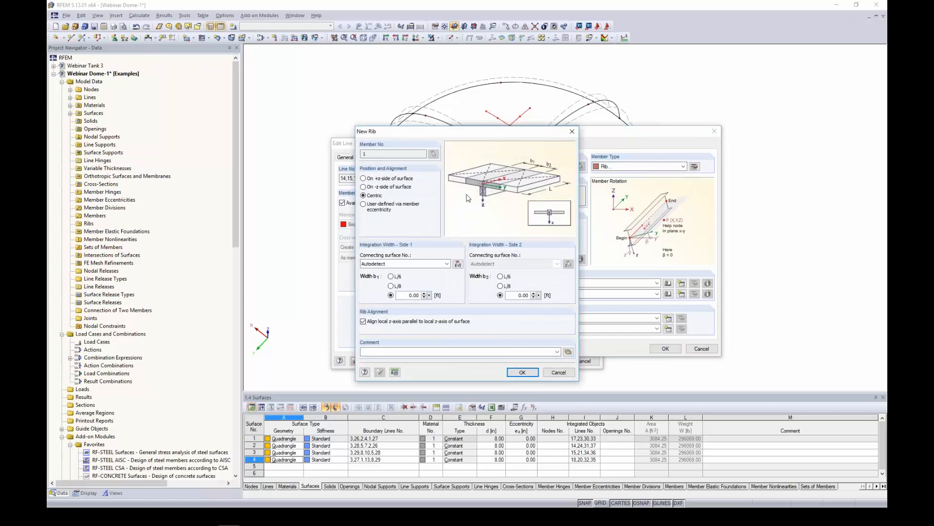
left_click(364, 178)
type("2")
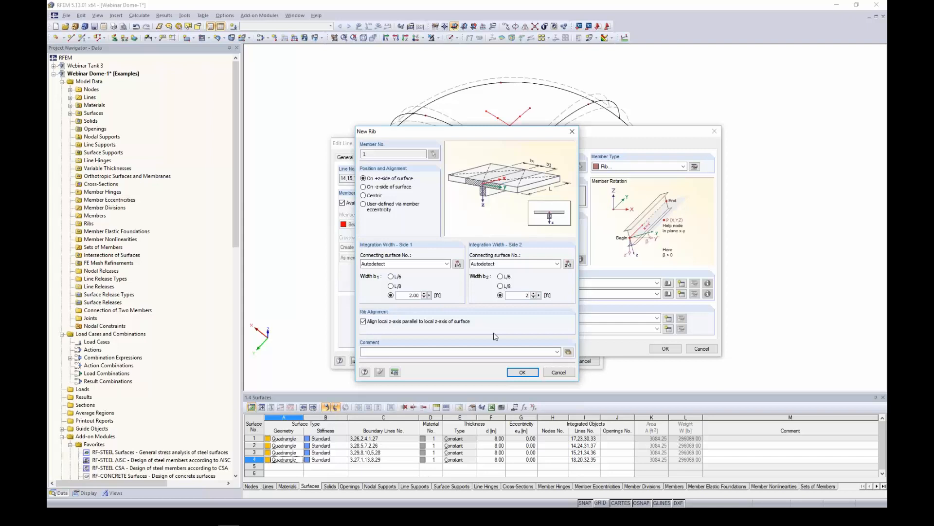
left_click(522, 372)
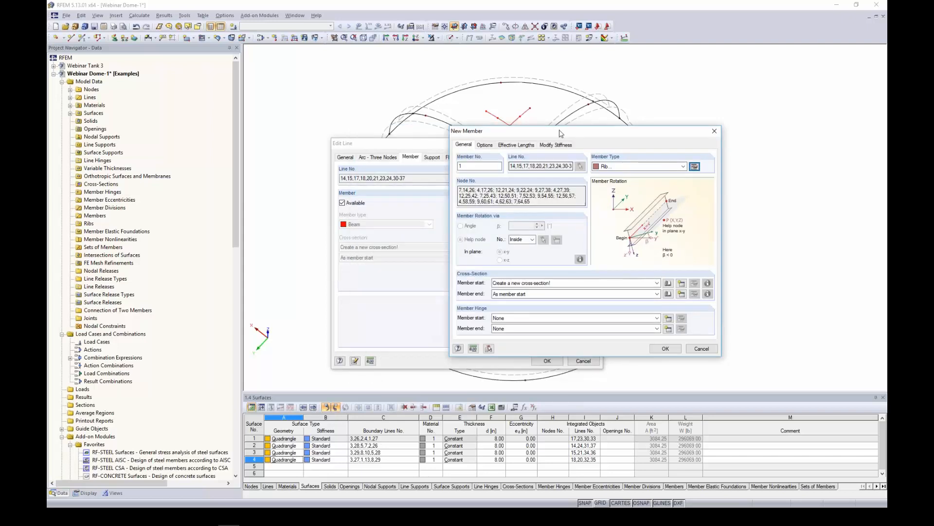
Assign the ribs a solid rectangular concrete cross-section 10 in wide and 18 in high, and create them on the arcs
left_click_drag(561, 133, 470, 115)
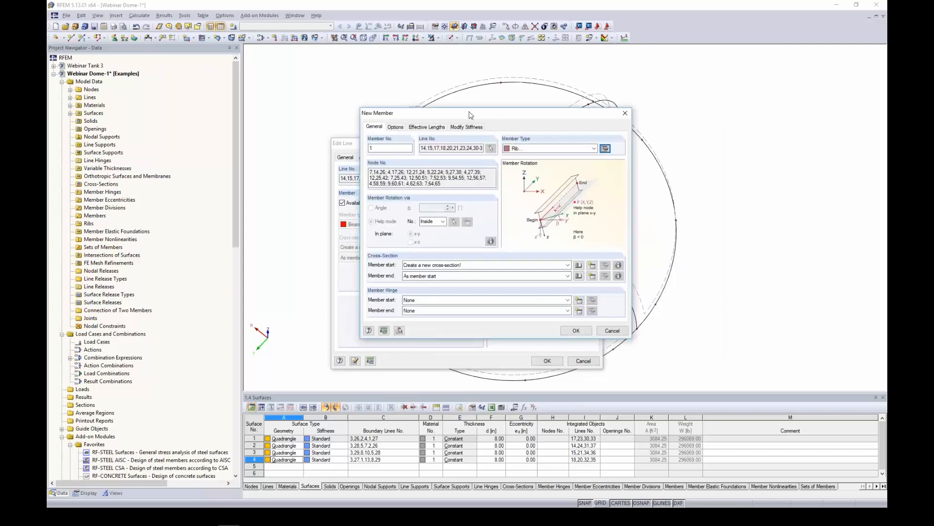
left_click(578, 264)
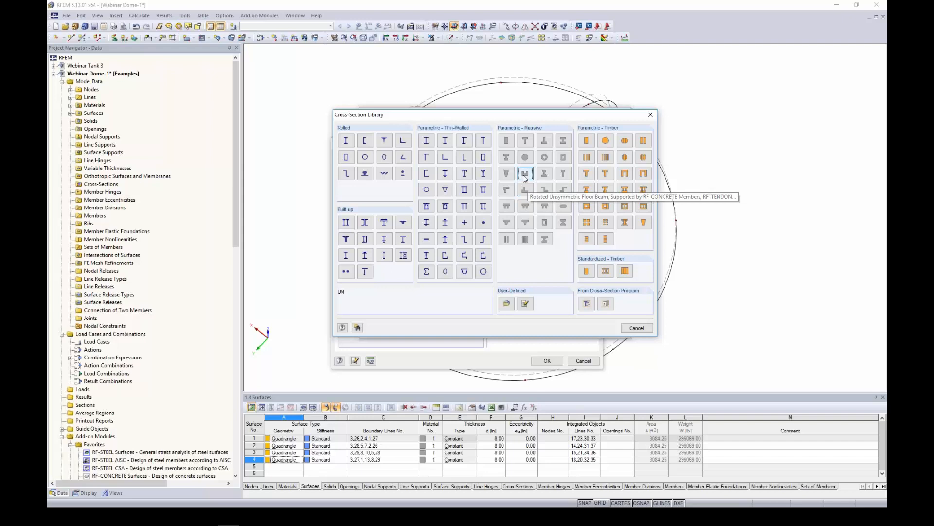
left_click(506, 141)
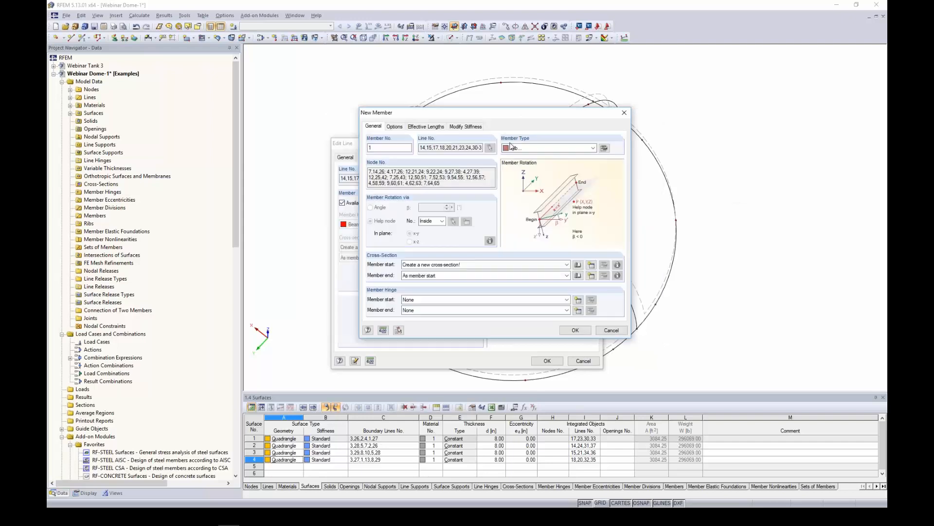
type("10")
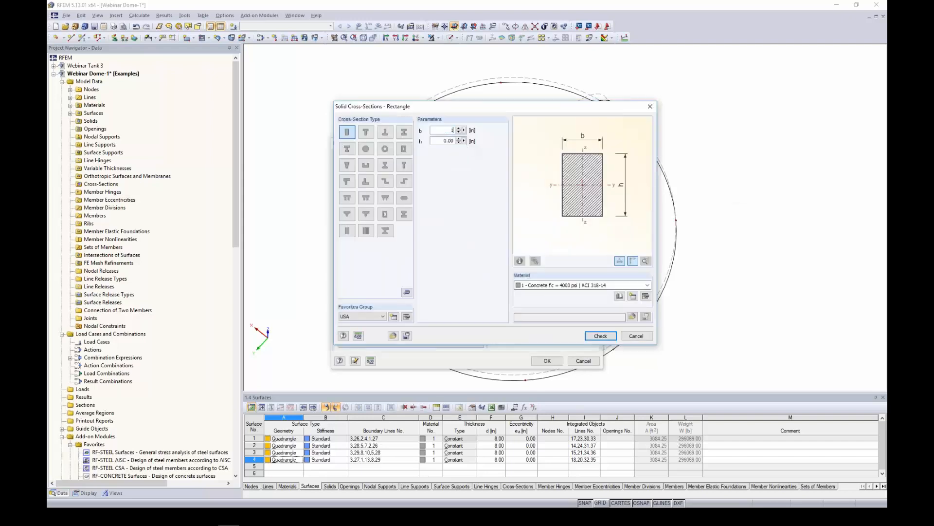
key("Tab")
type("18")
key("Tab")
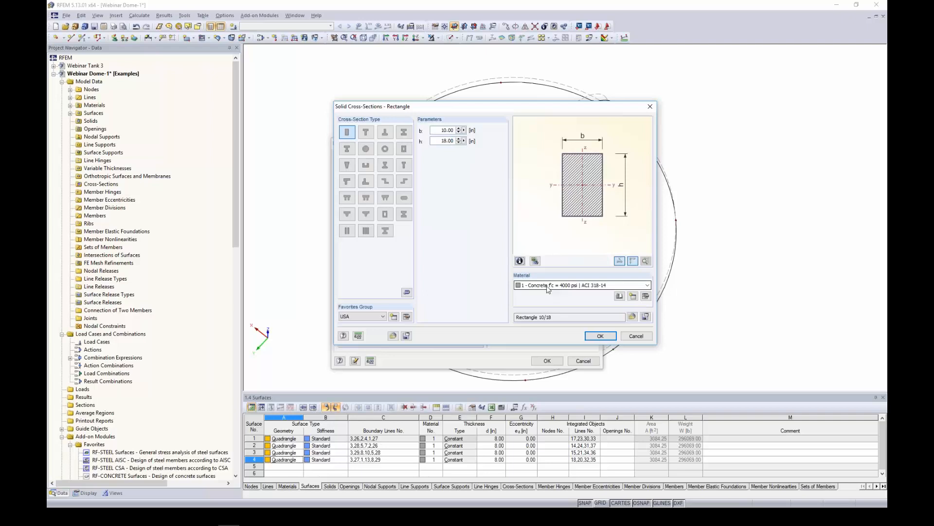
left_click(600, 336)
left_click(566, 332)
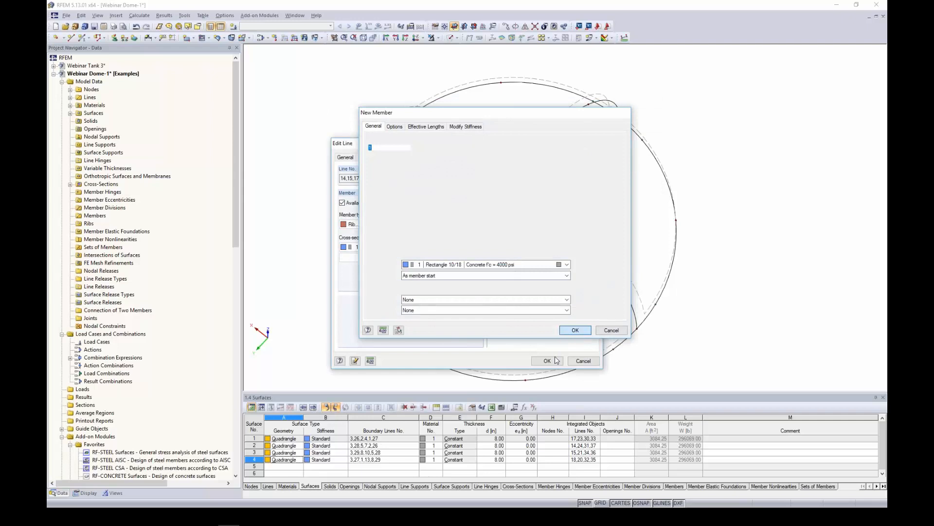
left_click(546, 360)
Display the dome as a transparent shaded model and examine the ribs around the apex
middle_click_drag(496, 269, 727, 164, "ctrl")
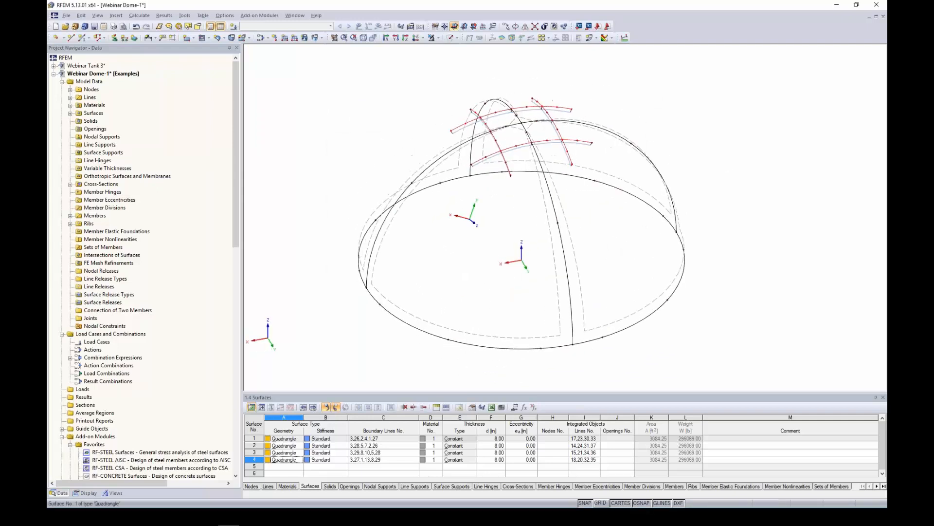
middle_click_drag(471, 219, 568, 186, "ctrl")
middle_click_drag(568, 186, 534, 211)
scroll(534, 211, "down", 1)
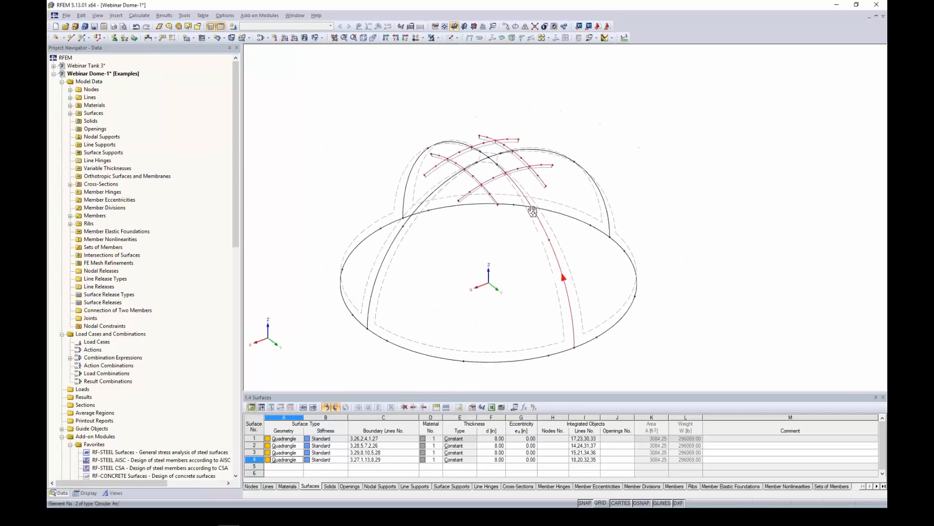
left_click(460, 38)
left_click(467, 71)
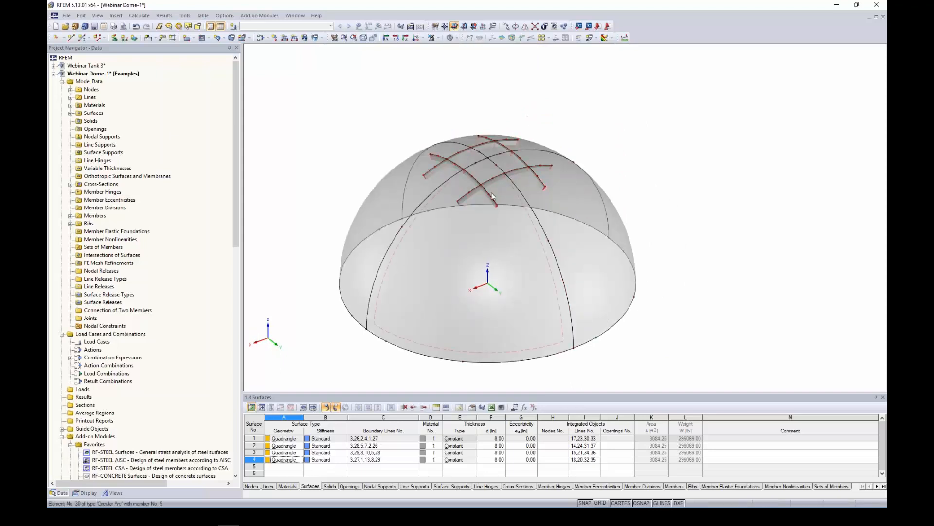
scroll(442, 191, "up", 6)
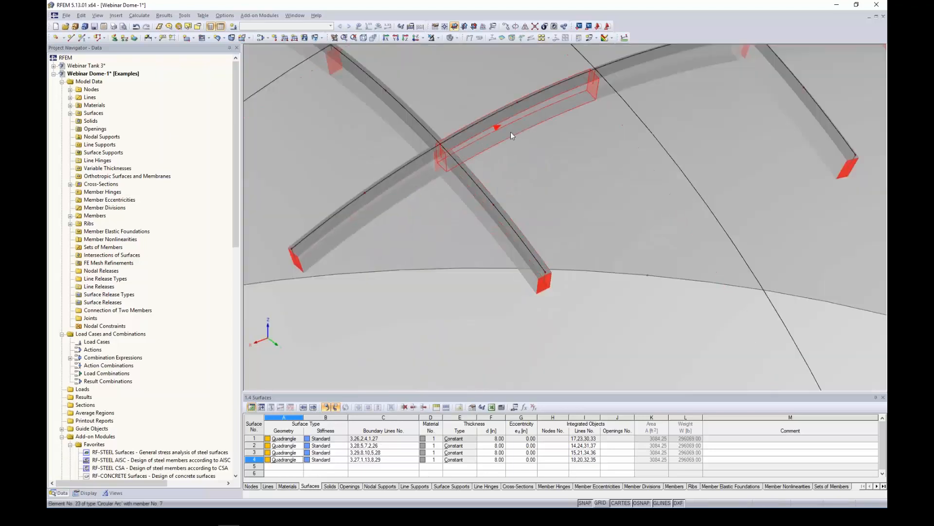
scroll(511, 134, "down", 6)
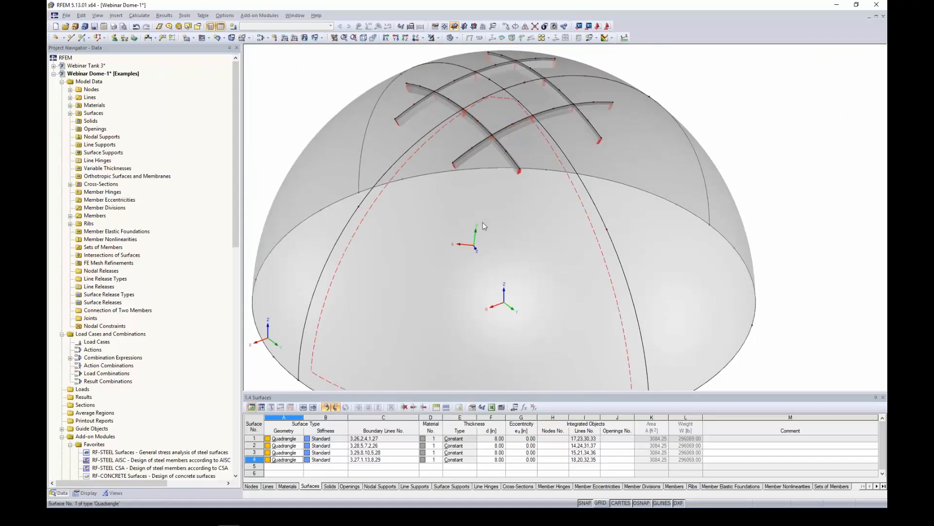
middle_click_drag(483, 222, 497, 167, "ctrl")
scroll(496, 166, "down", 2)
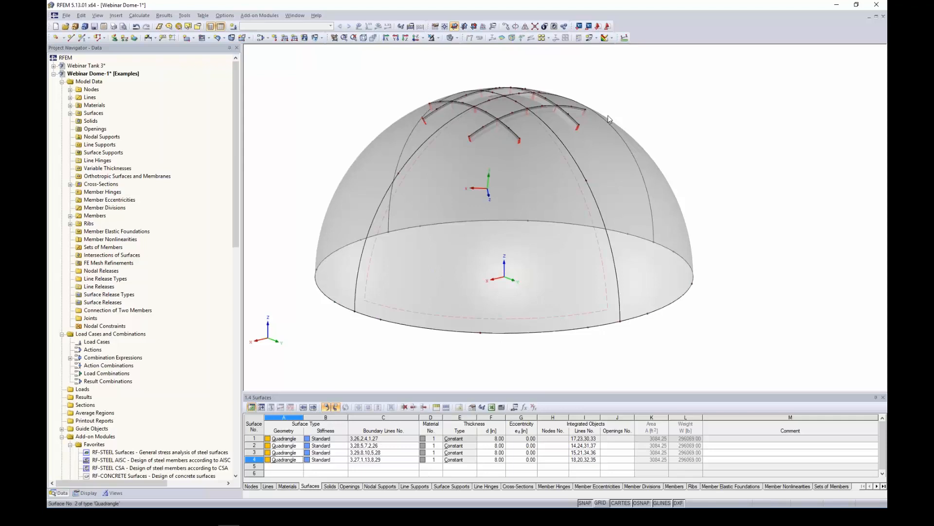
scroll(759, 256, "down", 2)
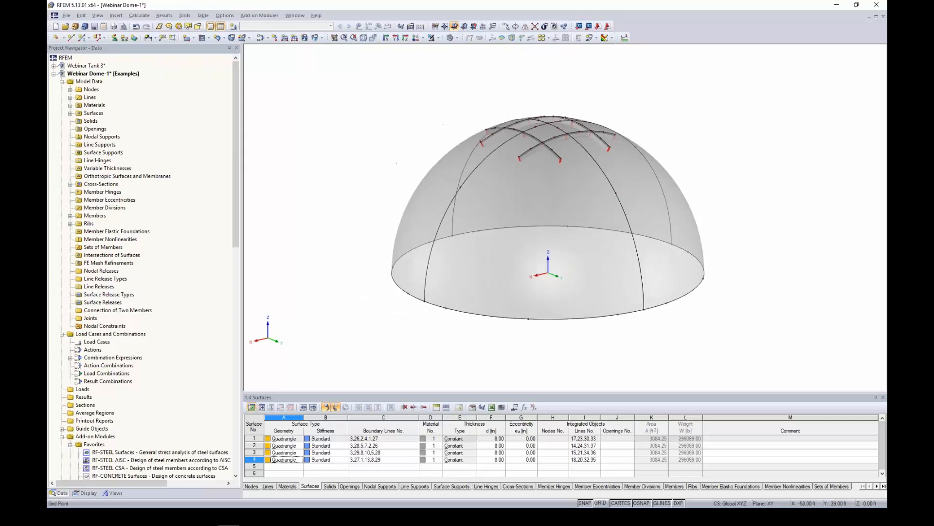
Extrude the four base circle arcs of the dome 15 ft in global -Z into concrete wall surfaces 10 in thick
middle_click_drag(759, 257, 717, 194, "ctrl")
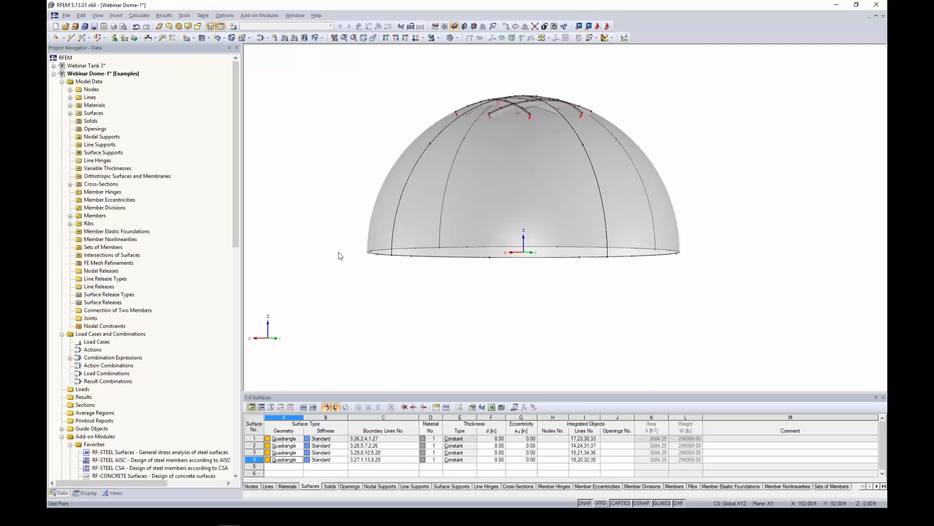
left_click_drag(341, 224, 737, 315)
middle_click_drag(722, 299, 685, 283)
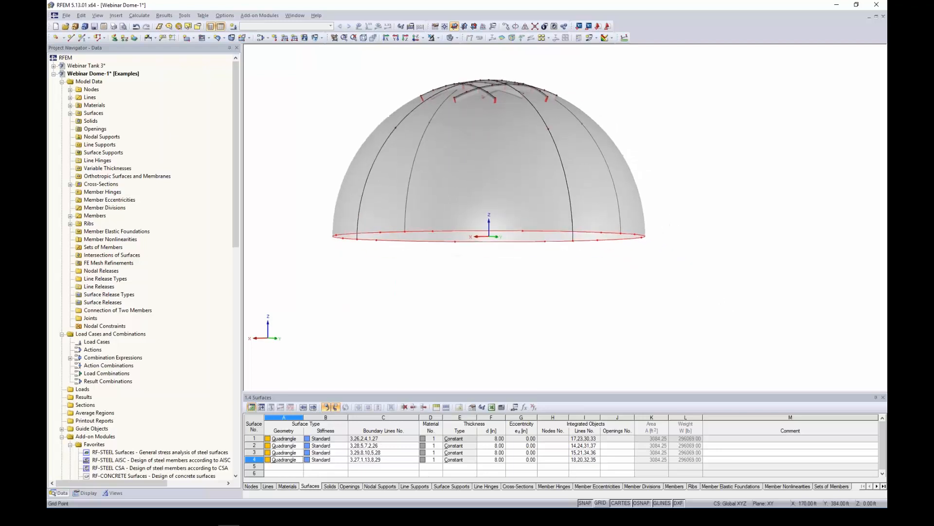
right_click(589, 245)
mouse_move(605, 247)
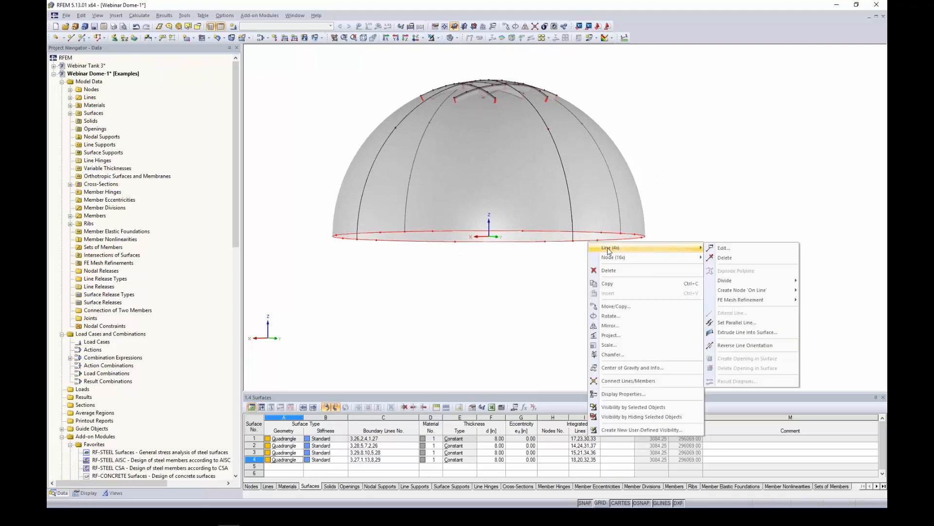
left_click(730, 332)
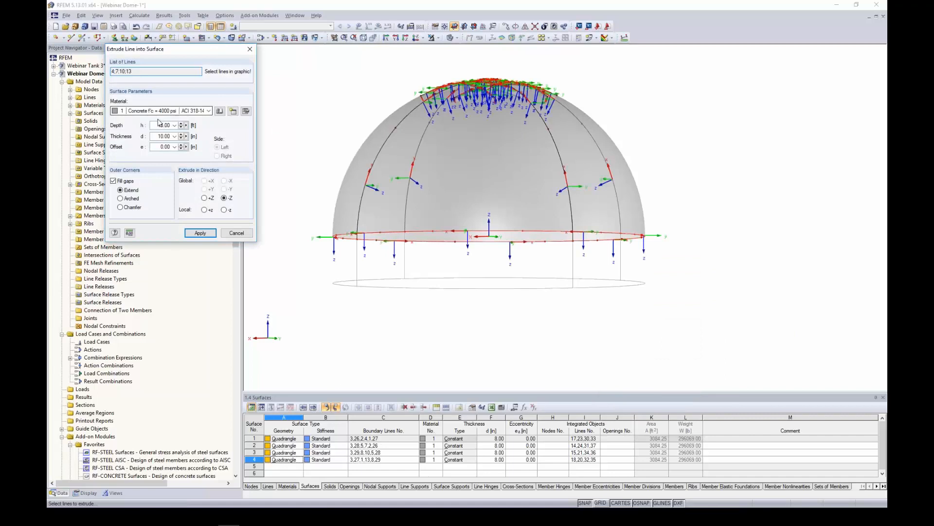
double_click(179, 126)
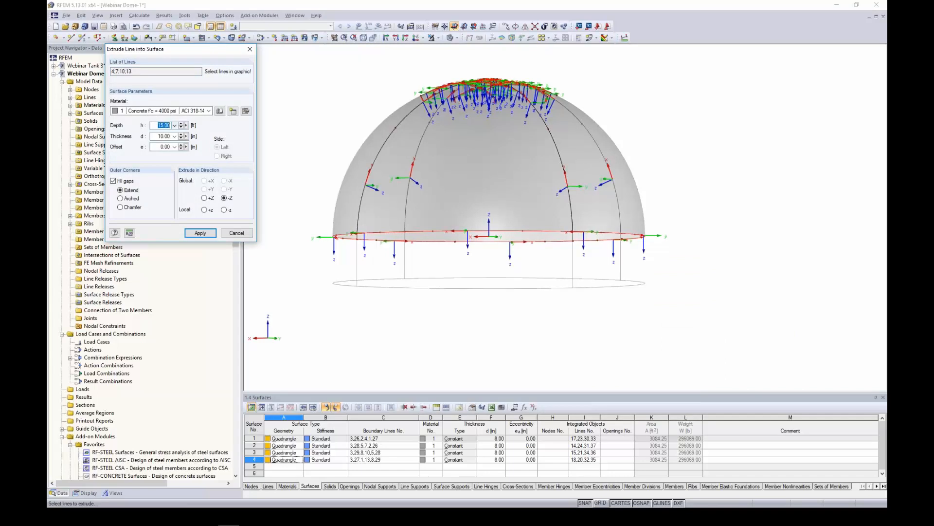
key("Tab")
key("Tab")
left_click(200, 233)
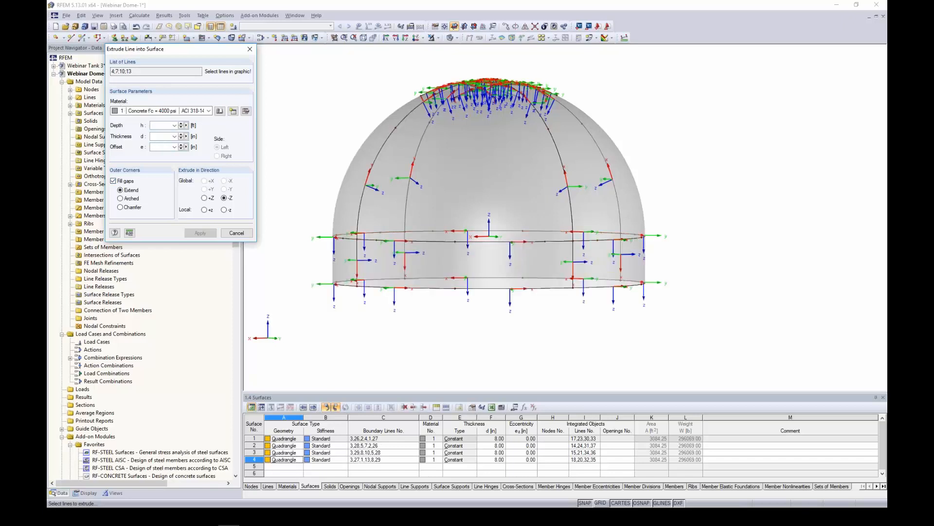
key("Escape")
Start a new line support and examine the preset types, support conditions and nonlinearity options of a custom definition
middle_click_drag(646, 148, 616, 193, "ctrl")
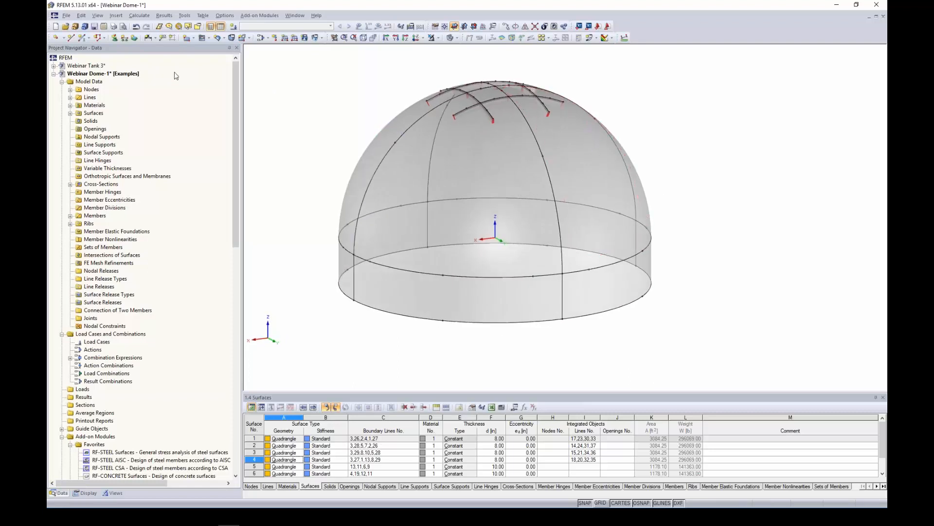
middle_click_drag(326, 151, 330, 129)
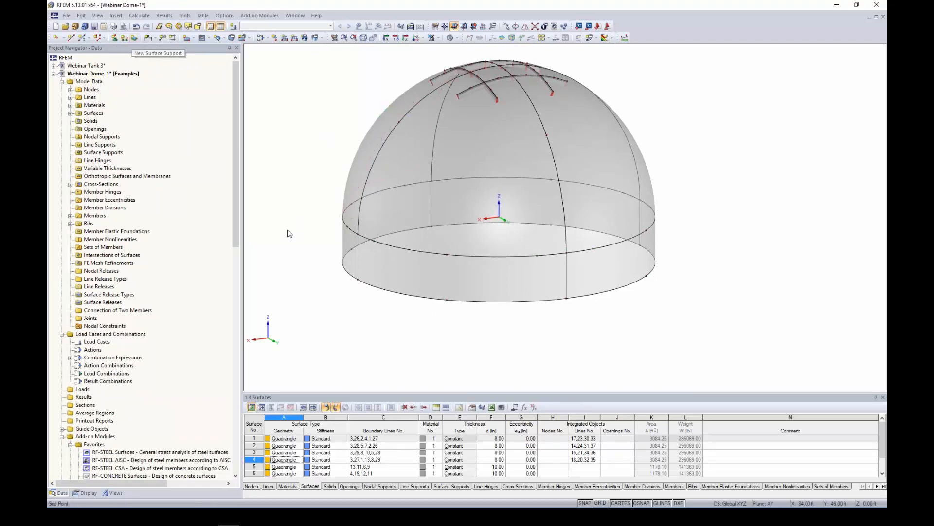
left_click(124, 39)
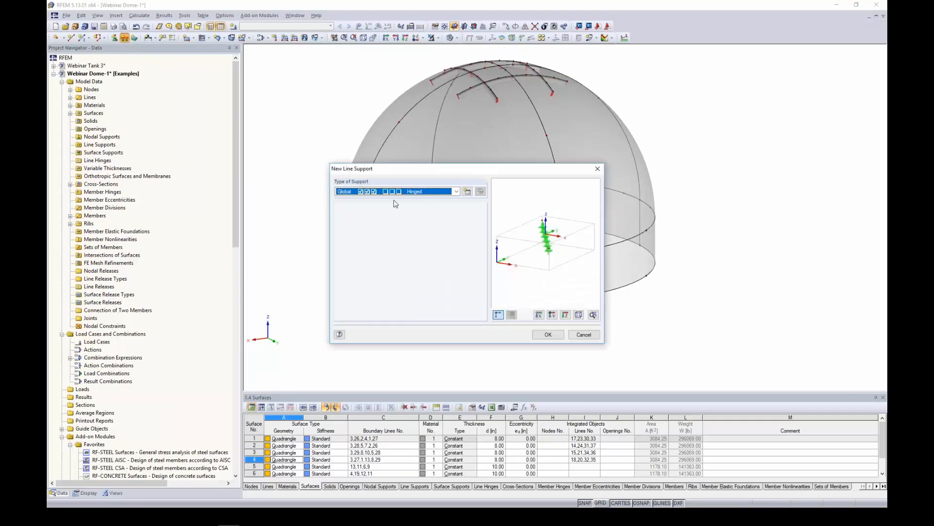
left_click(412, 193)
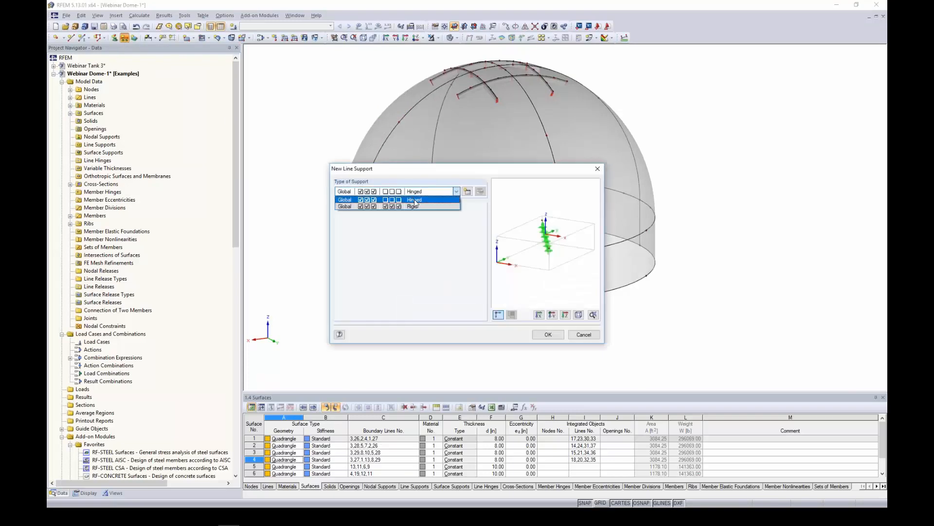
left_click(440, 225)
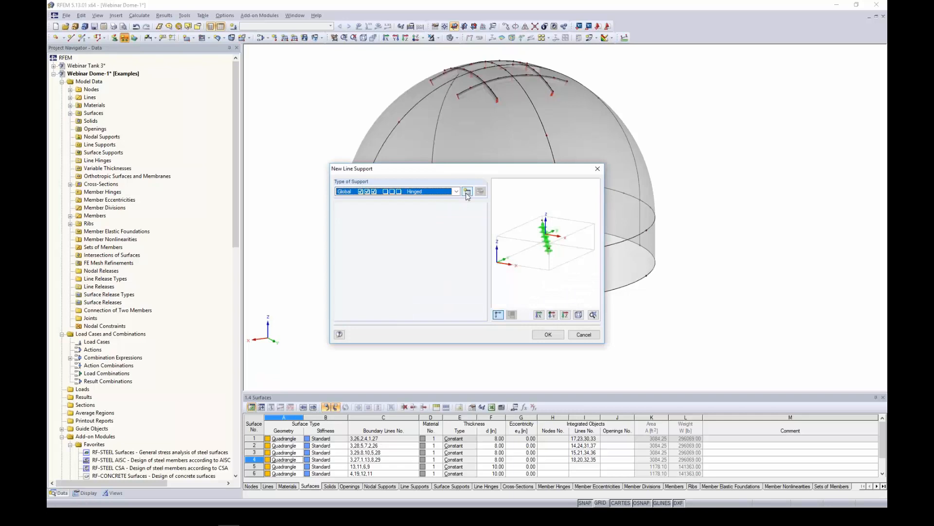
left_click(468, 192)
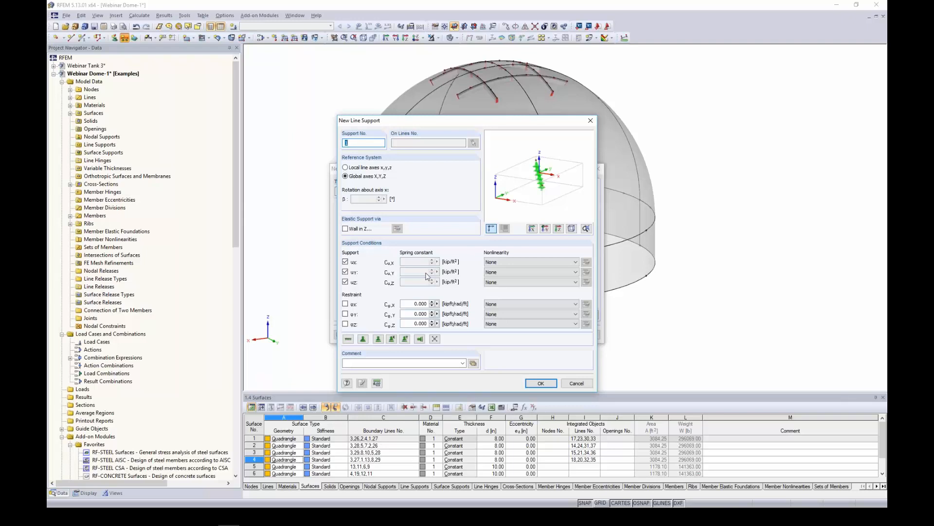
left_click(545, 263)
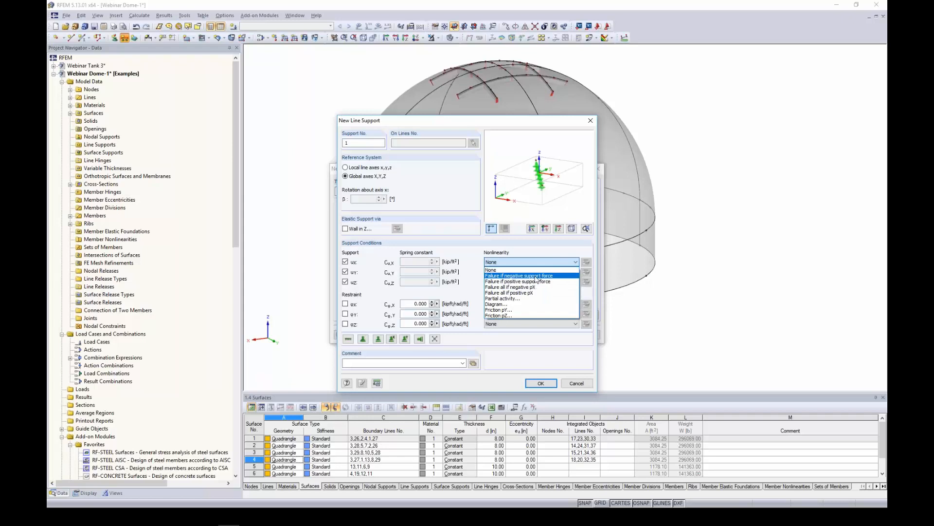
left_click(473, 251)
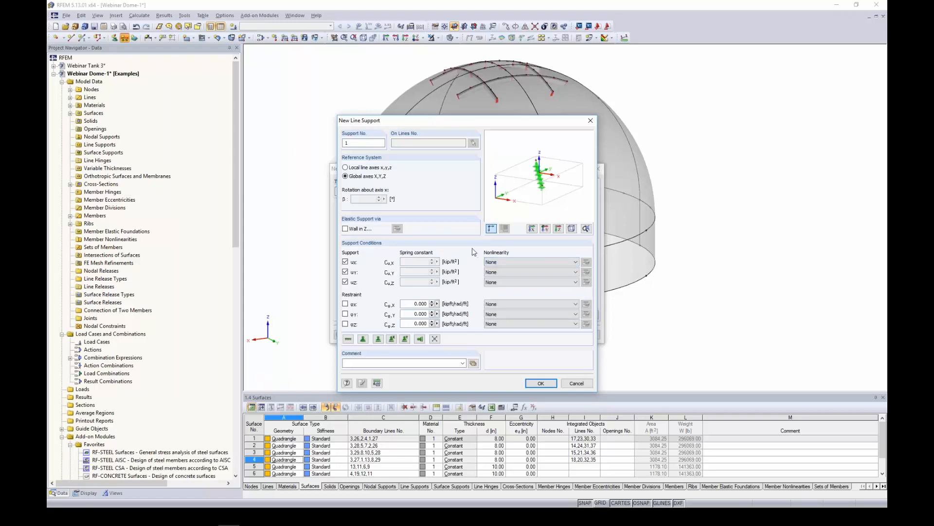
left_click(579, 383)
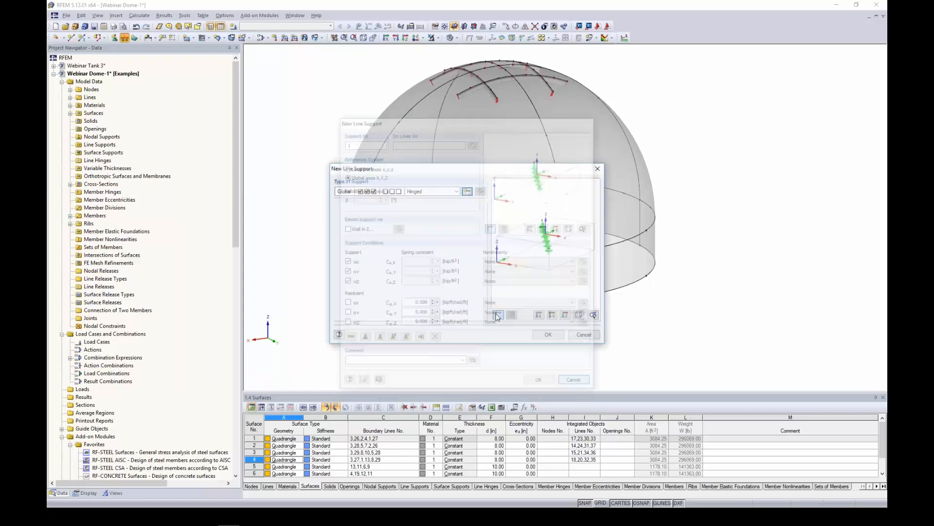
Assign a Rigid line support in global axes to all the circular base lines of the cylindrical wall
left_click(420, 191)
left_click(421, 205)
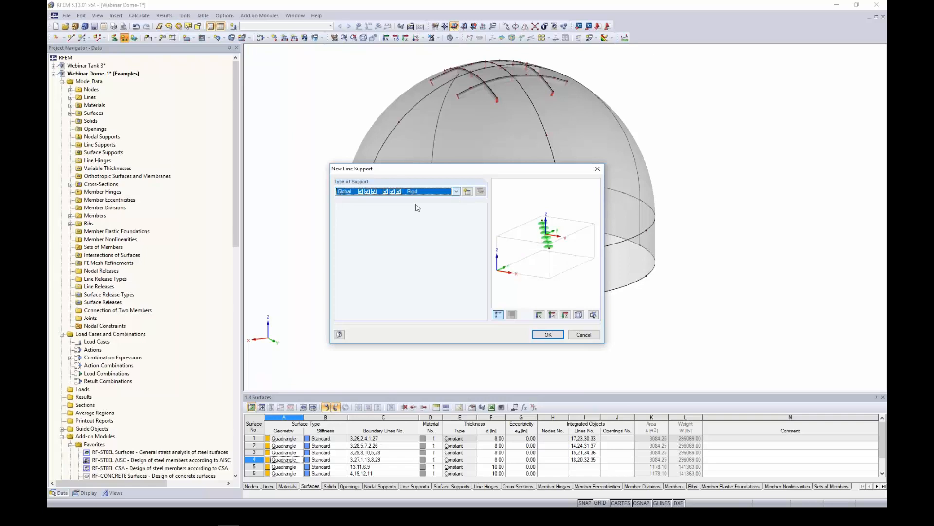
left_click(548, 334)
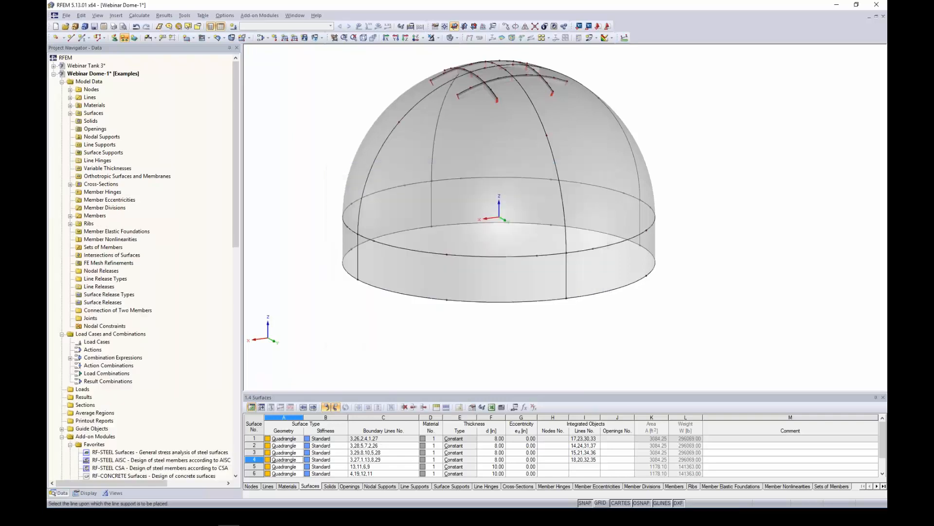
middle_click_drag(532, 293, 532, 284)
left_click_drag(317, 240, 687, 296)
middle_click_drag(692, 231, 697, 278, "ctrl")
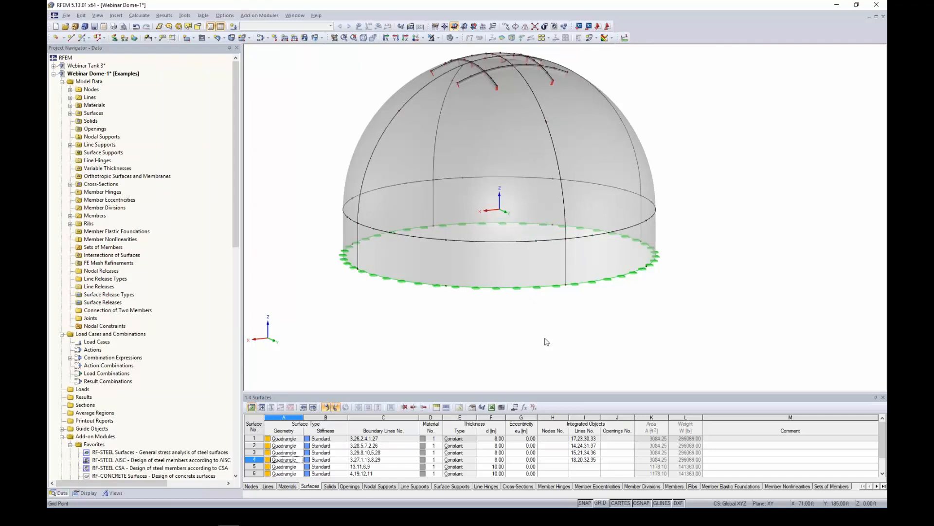
Turn on the display of the local axis systems for the dome and wall surfaces
scroll(546, 341, "down", 1)
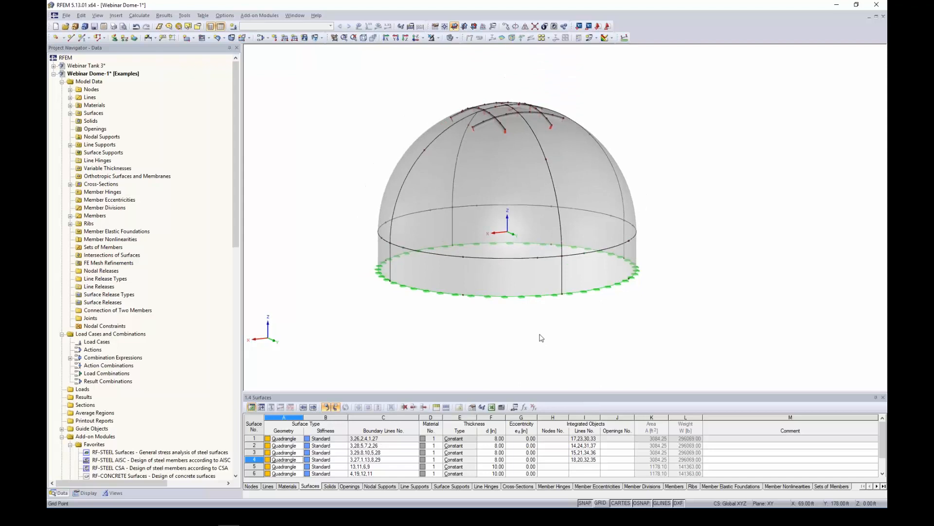
left_click(591, 186)
right_click(591, 186)
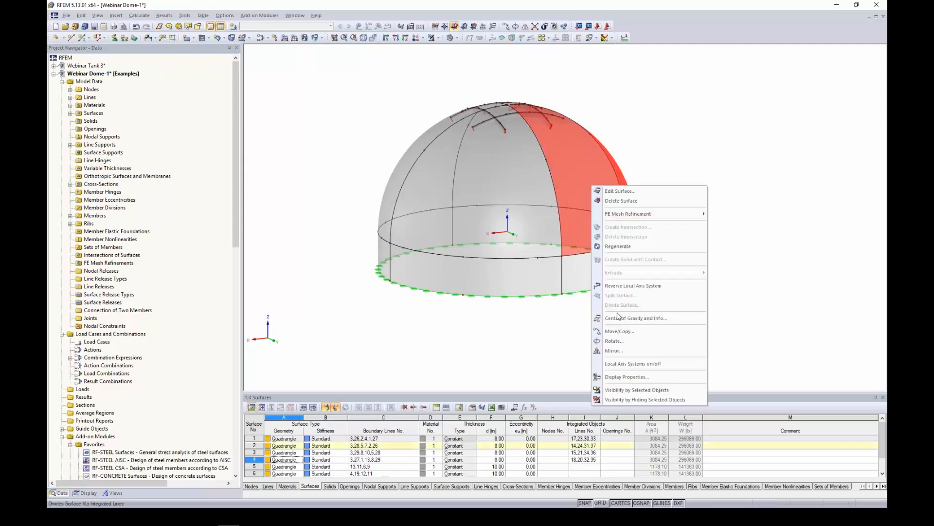
left_click(625, 364)
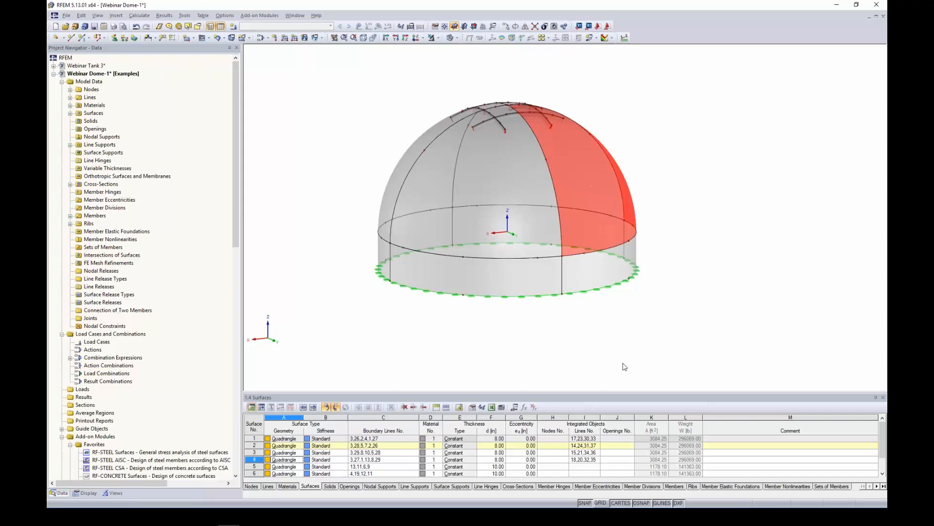
left_click(600, 348)
middle_click_drag(630, 318, 669, 335, "ctrl")
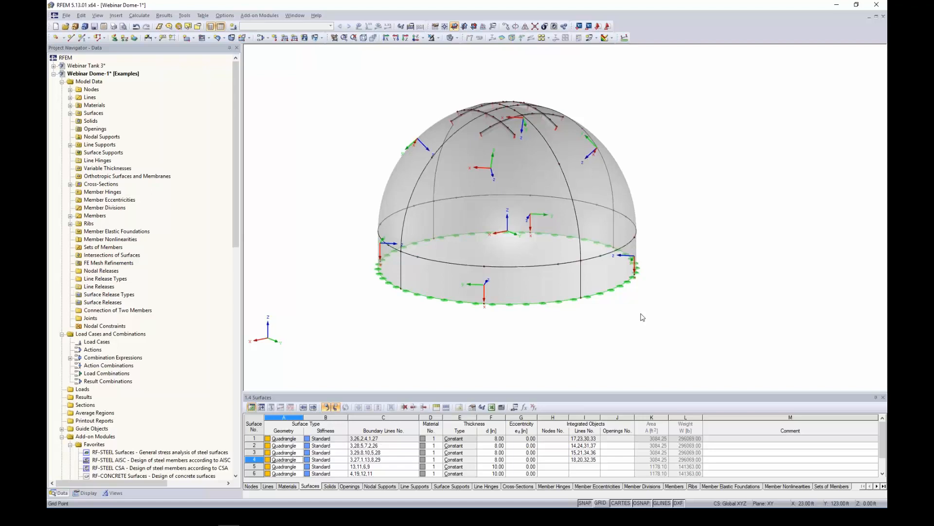
Select the whole model and examine the input axis direction options for surfaces 1-8
scroll(641, 314, "down", 1)
middle_click_drag(641, 313, 595, 304)
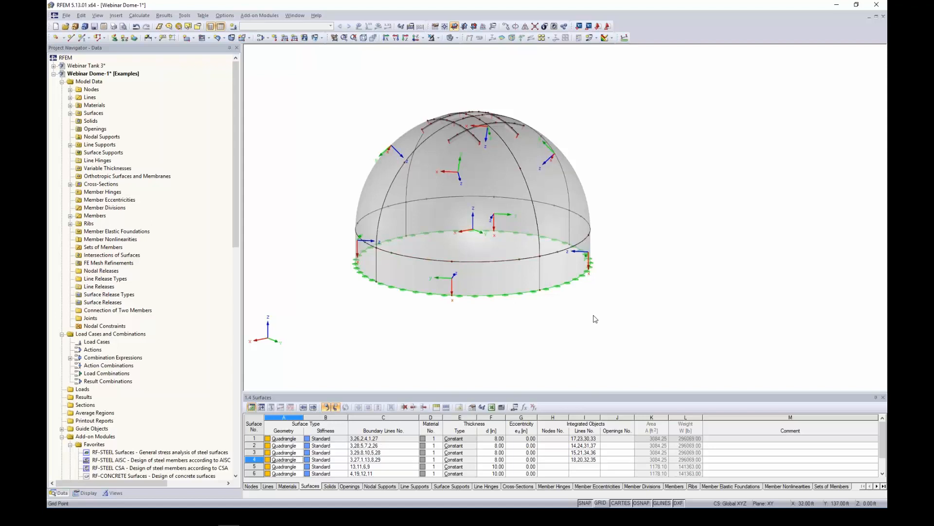
left_click_drag(631, 340, 324, 78)
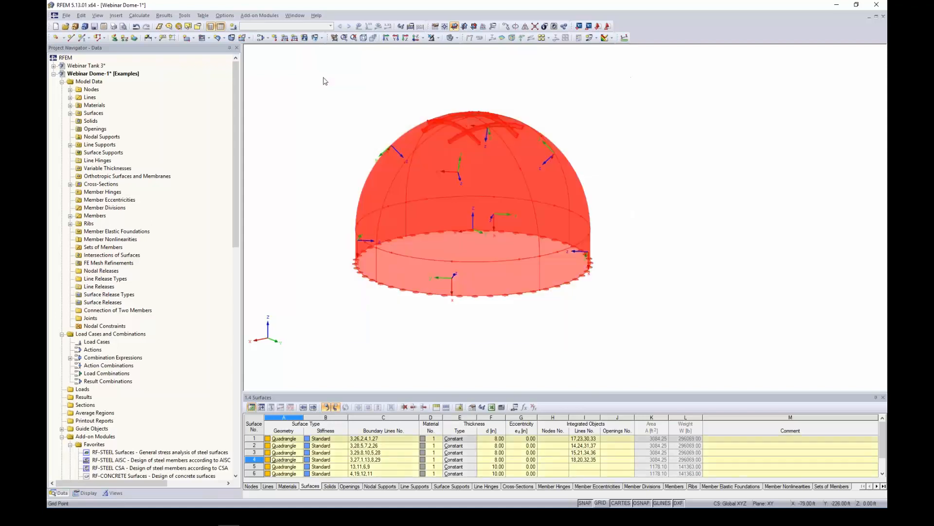
right_click(492, 153)
mouse_move(564, 164)
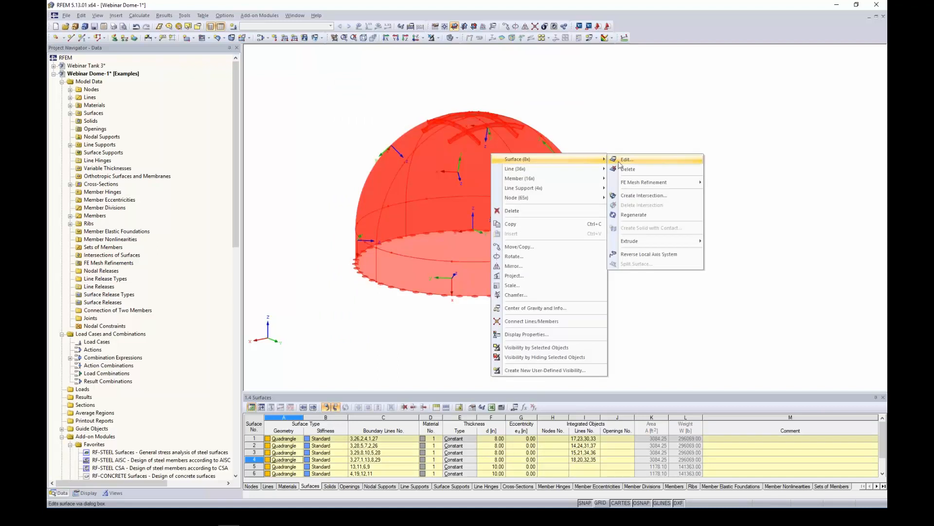
left_click(627, 160)
left_click(480, 159)
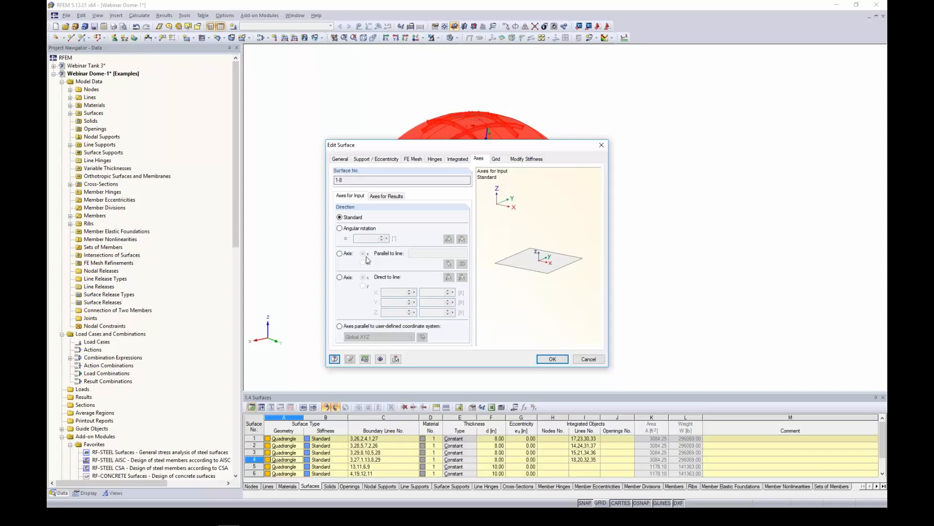
left_click(552, 360)
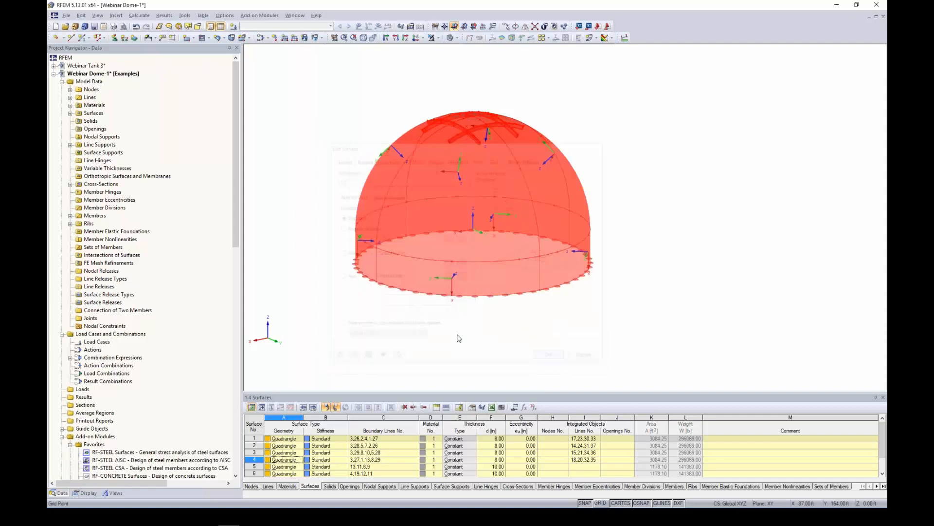
Reverse the orientation of vertical wall line 19 and set the input y-axis of surfaces 1-8 parallel to that line
right_click(524, 285)
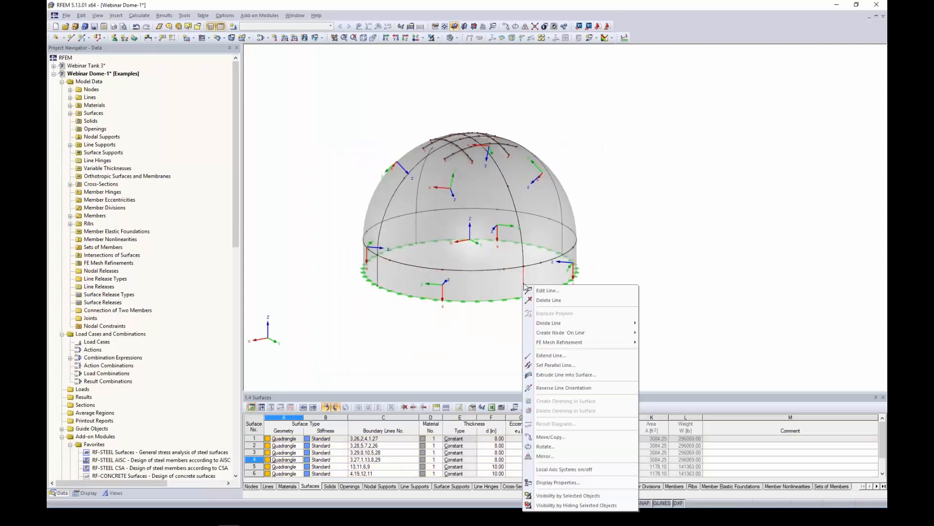
left_click(550, 388)
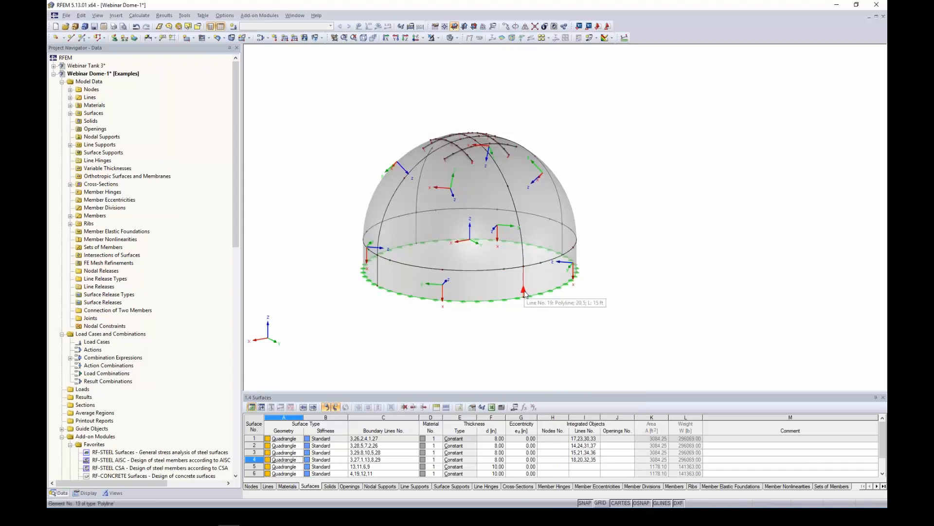
left_click_drag(629, 348, 349, 98)
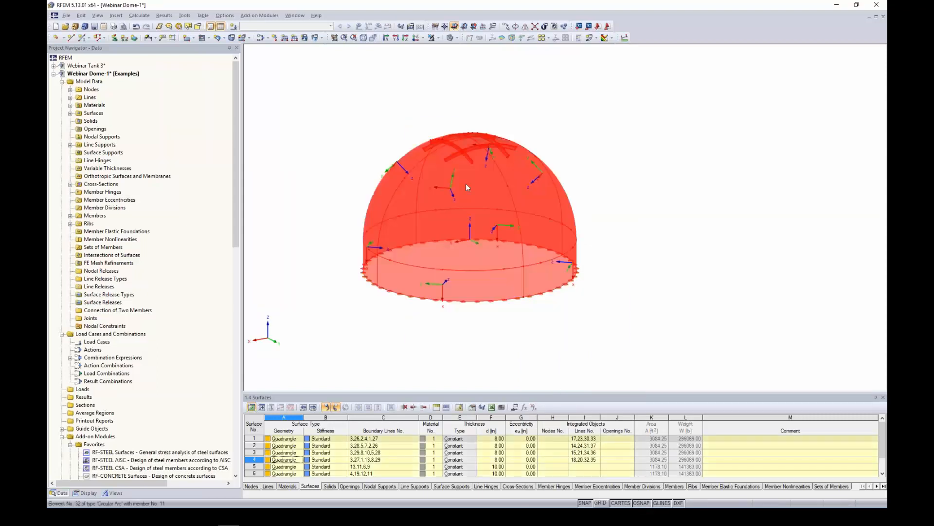
right_click(475, 202)
mouse_move(550, 210)
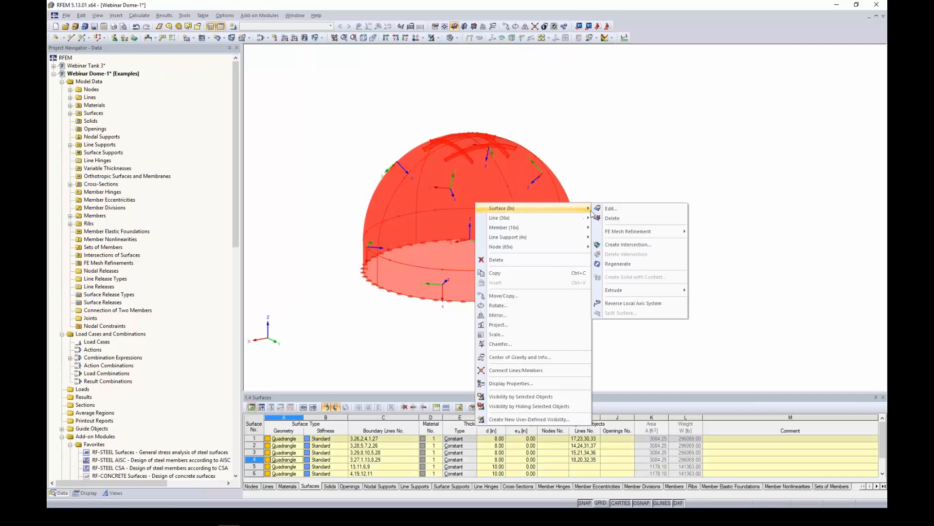
left_click(609, 208)
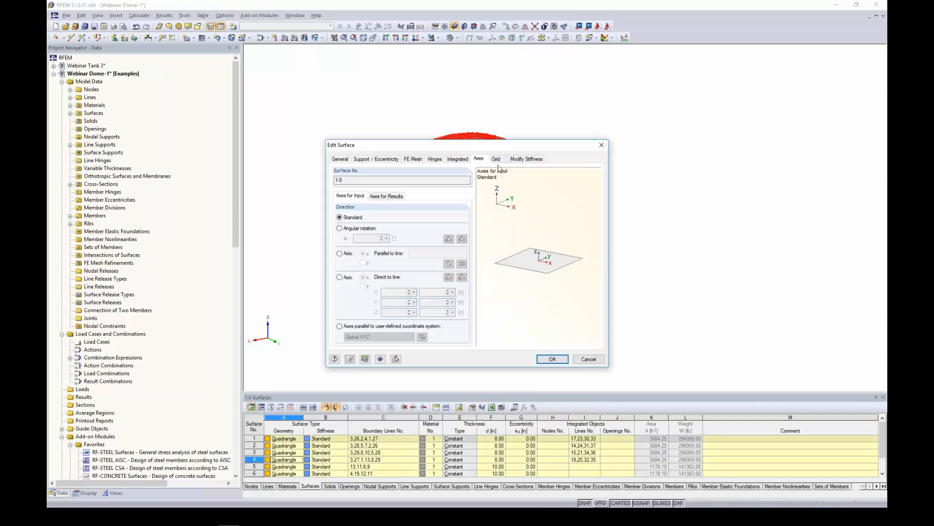
left_click(340, 254)
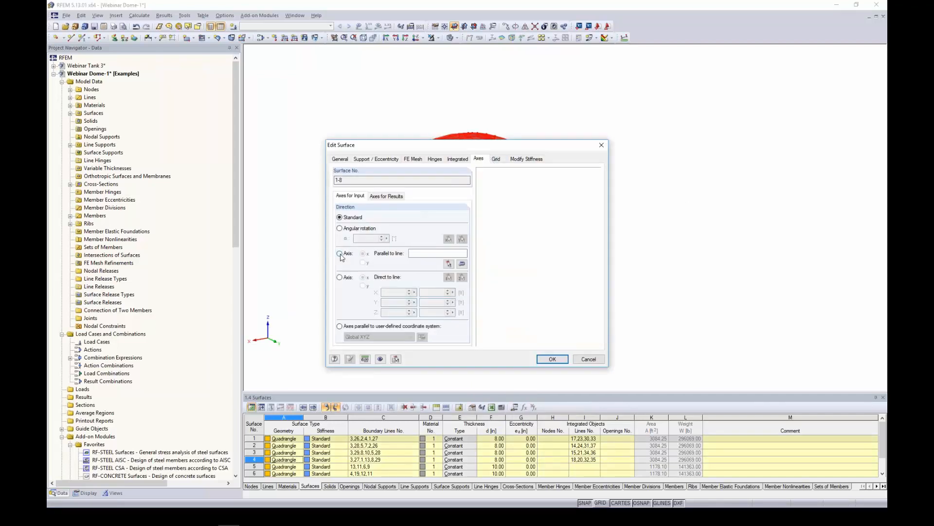
left_click(363, 263)
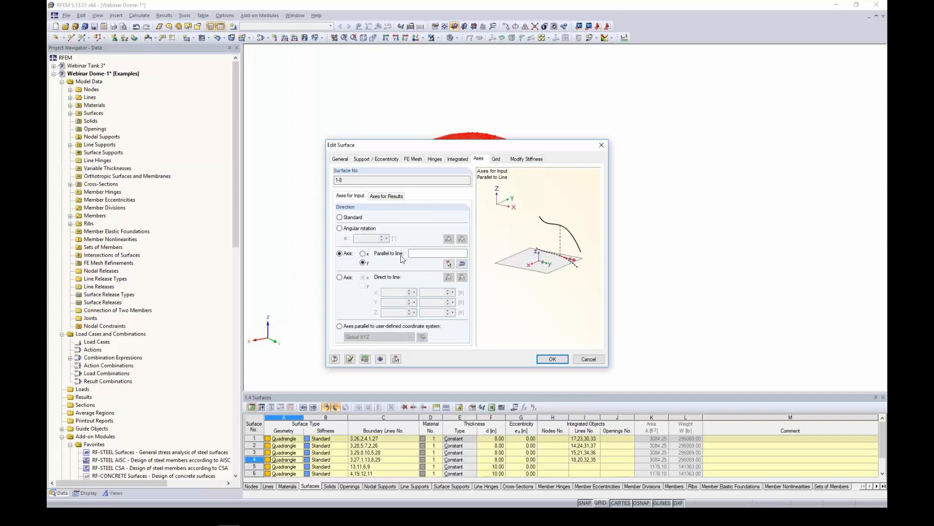
left_click(449, 264)
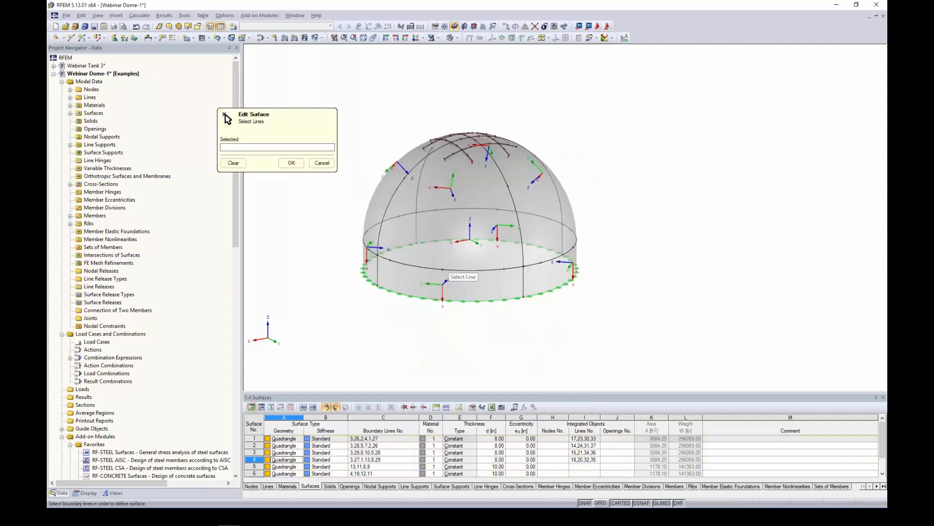
left_click(524, 278)
left_click(292, 163)
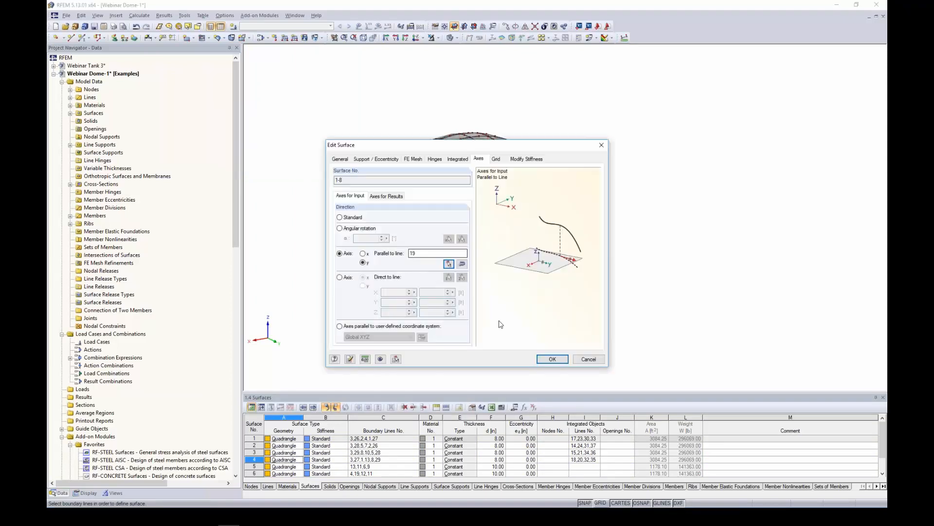
left_click(545, 362)
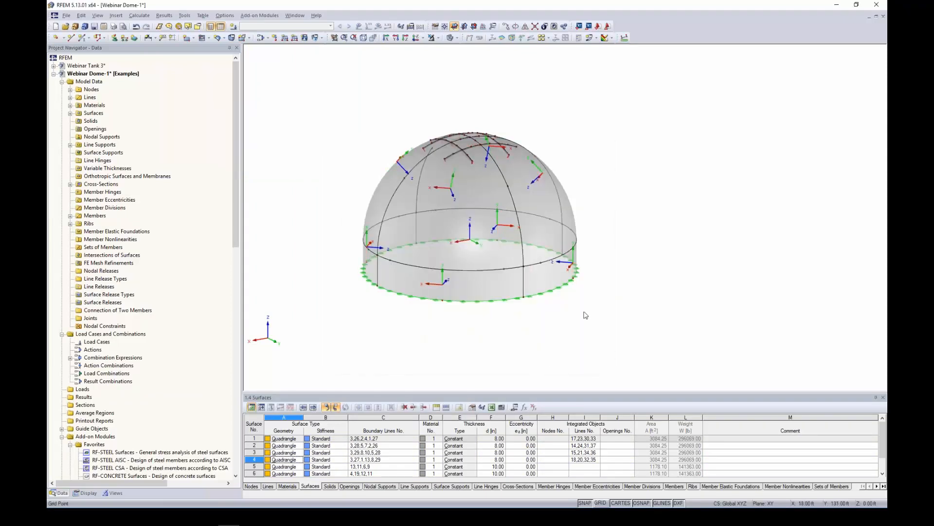
Examine the local surface axes around the dome and wall from several sides
middle_click_drag(609, 307, 311, 312, "ctrl")
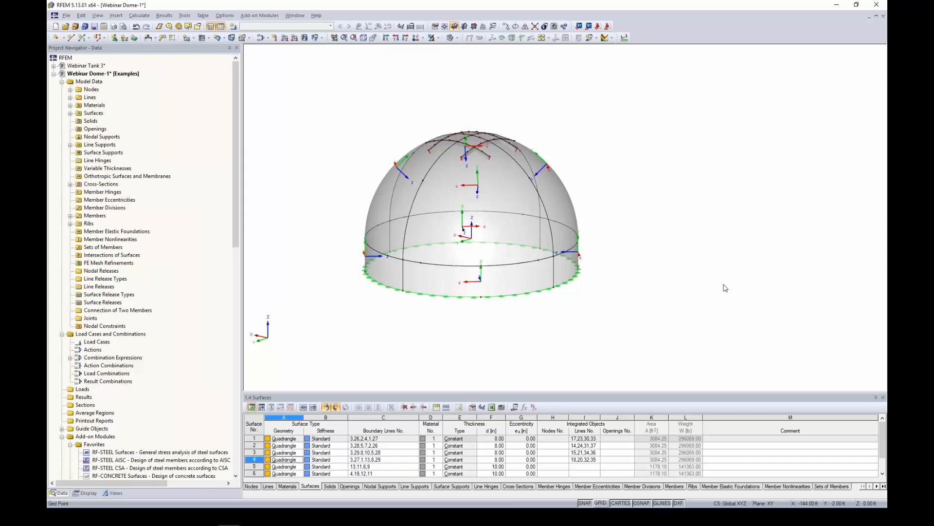
middle_click_drag(723, 288, 440, 297, "ctrl")
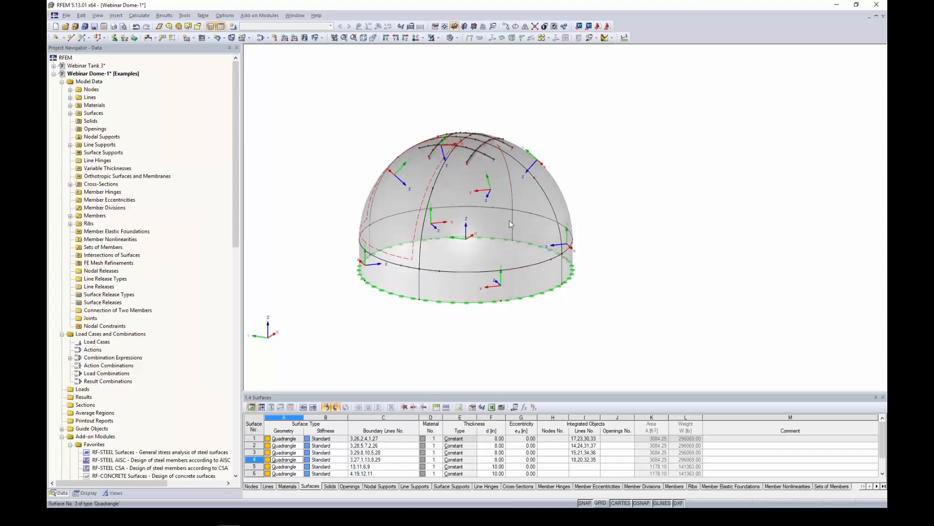
middle_click_drag(509, 224, 492, 155, "ctrl")
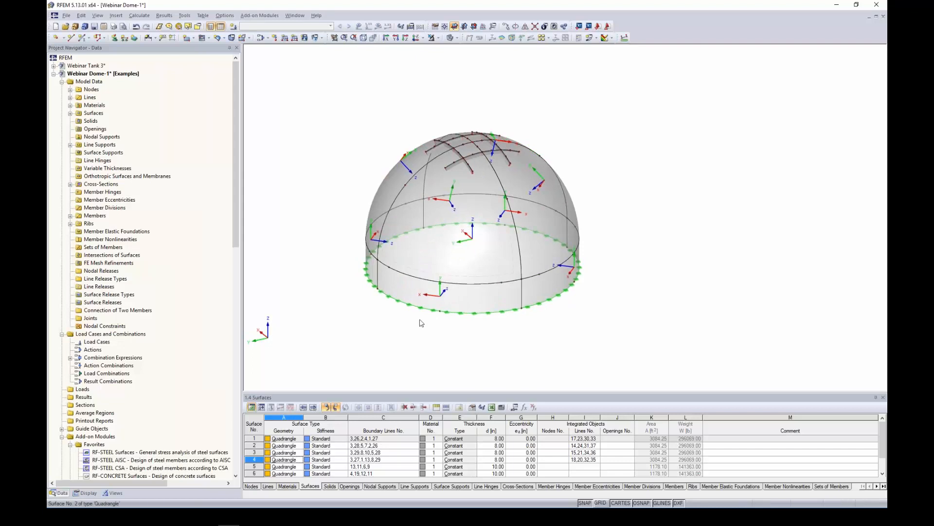
middle_click_drag(377, 314, 598, 273, "ctrl")
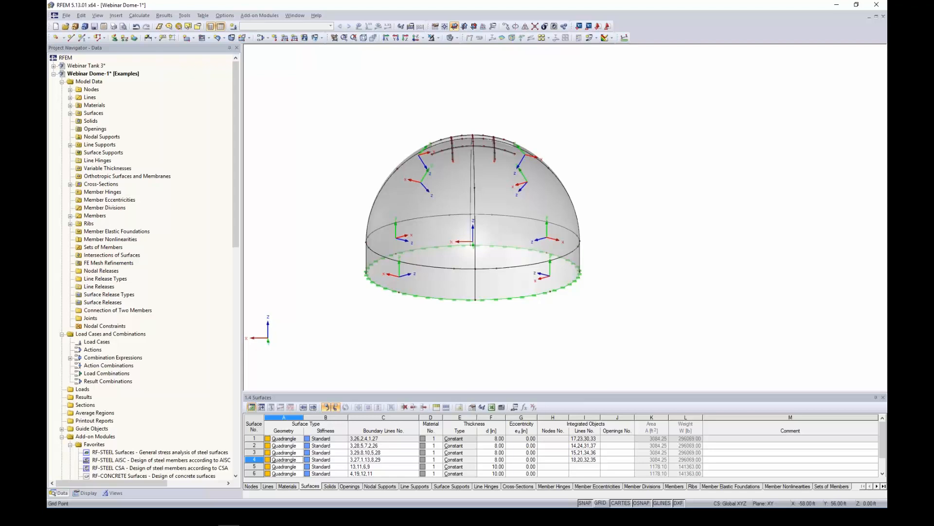
Turn off the display of the local axis systems on the dome and wall surfaces
right_click(562, 206)
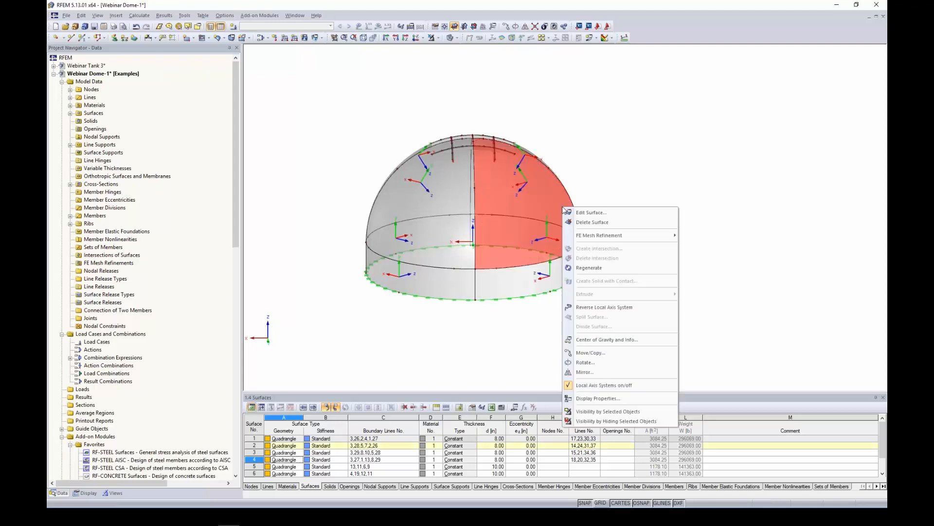
left_click(583, 388)
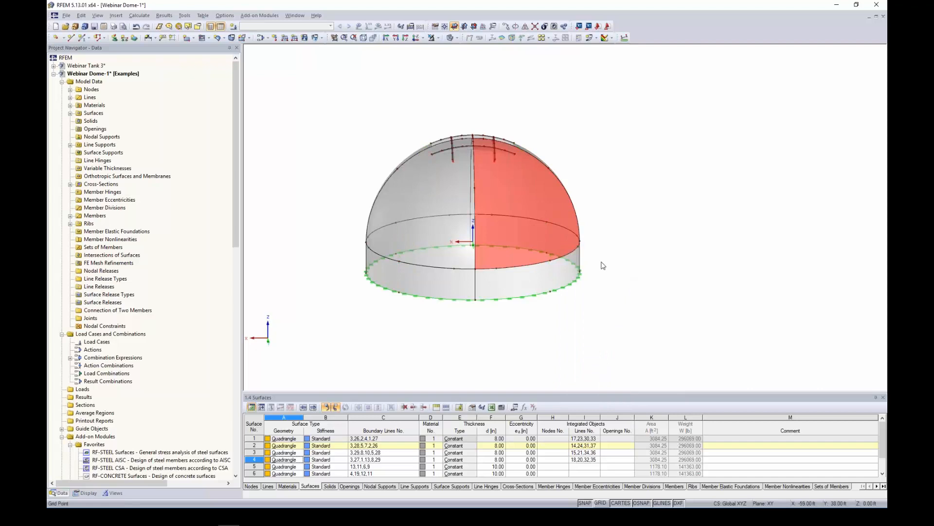
middle_click_drag(601, 265, 684, 294, "ctrl")
scroll(646, 298, "down", 1)
left_click(619, 309)
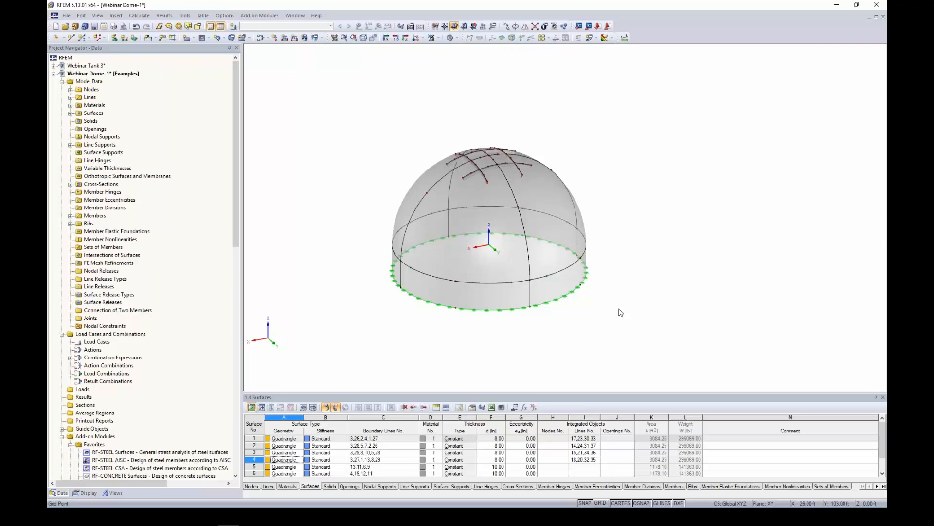
Modify the stiffness of surfaces 1-8 according to ACI 318-14 Table 6.6.3.1.1(a), with the component type Walls uncracked
left_click_drag(620, 324, 356, 96)
right_click(472, 184)
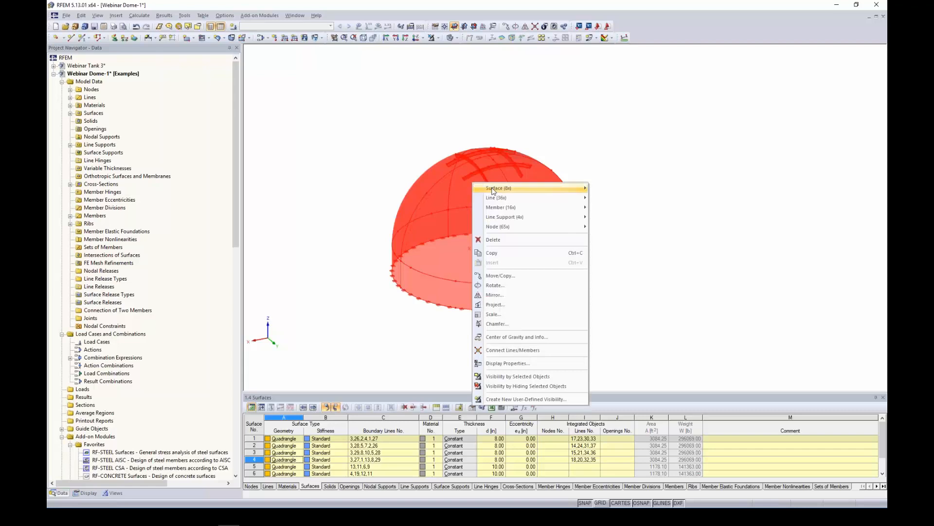
mouse_move(500, 190)
left_click(608, 189)
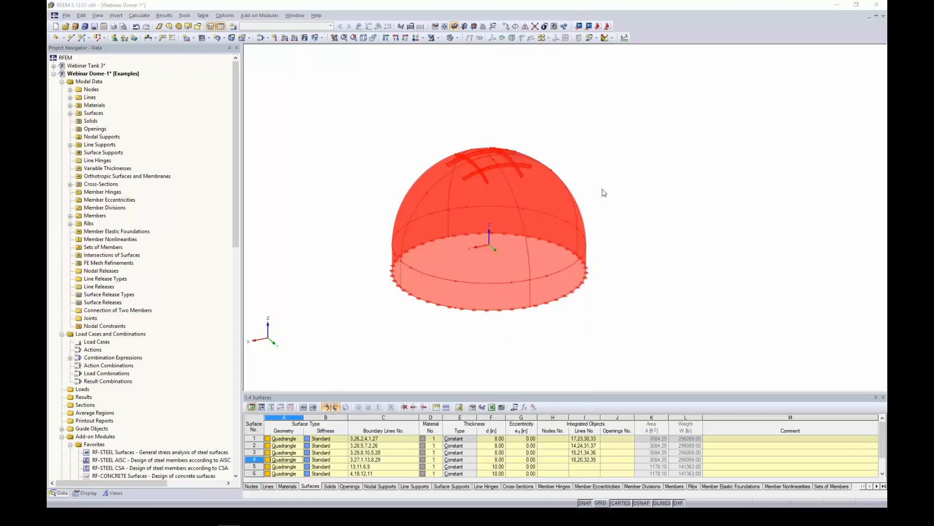
left_click(527, 159)
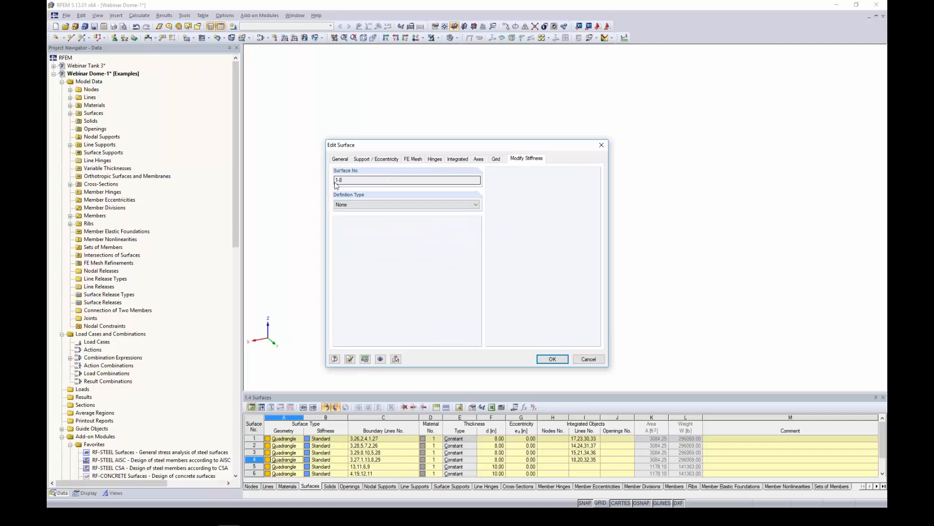
left_click(347, 205)
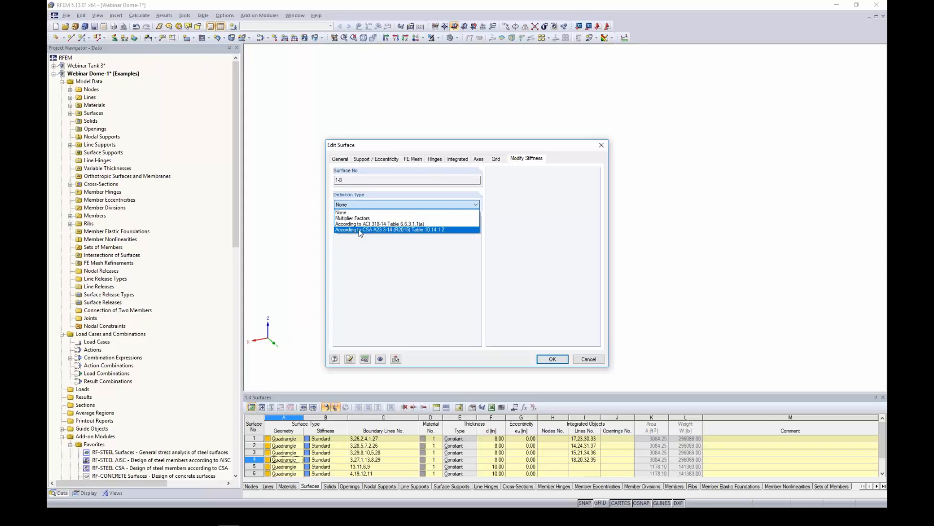
left_click(360, 224)
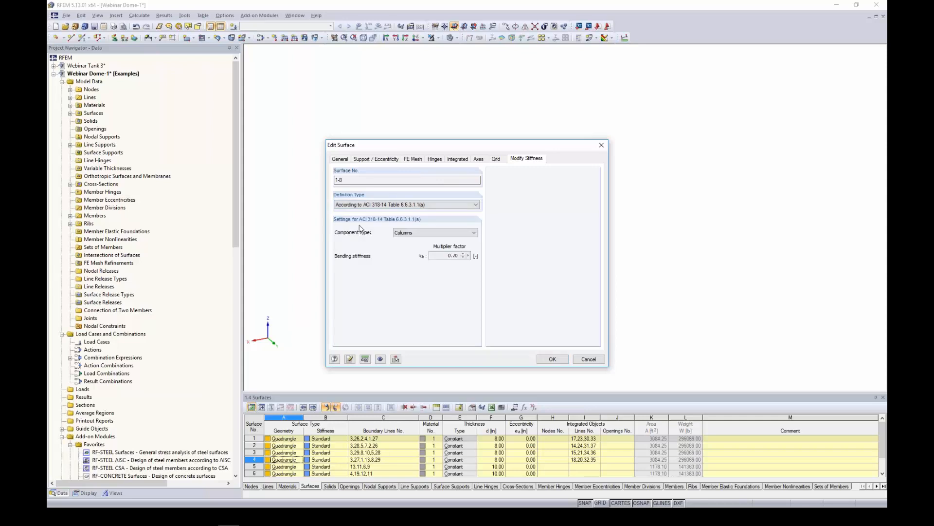
left_click(411, 233)
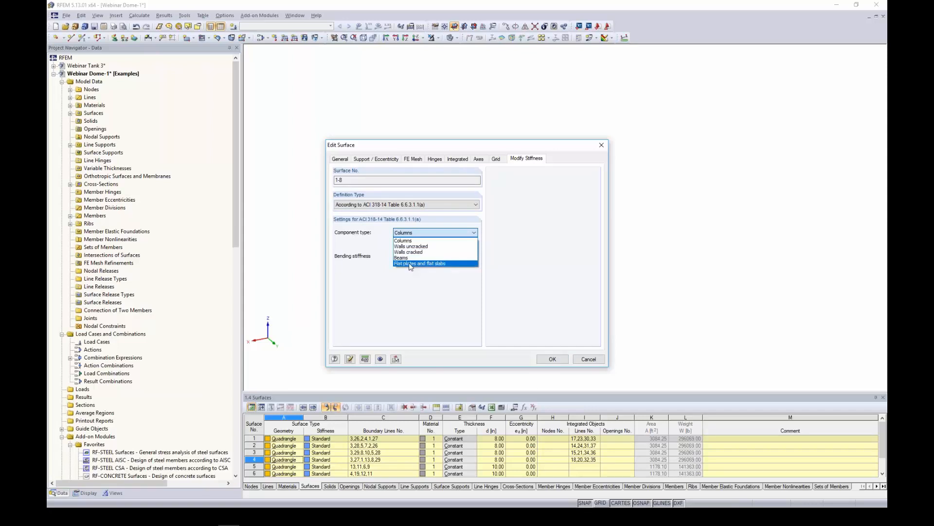
left_click(411, 246)
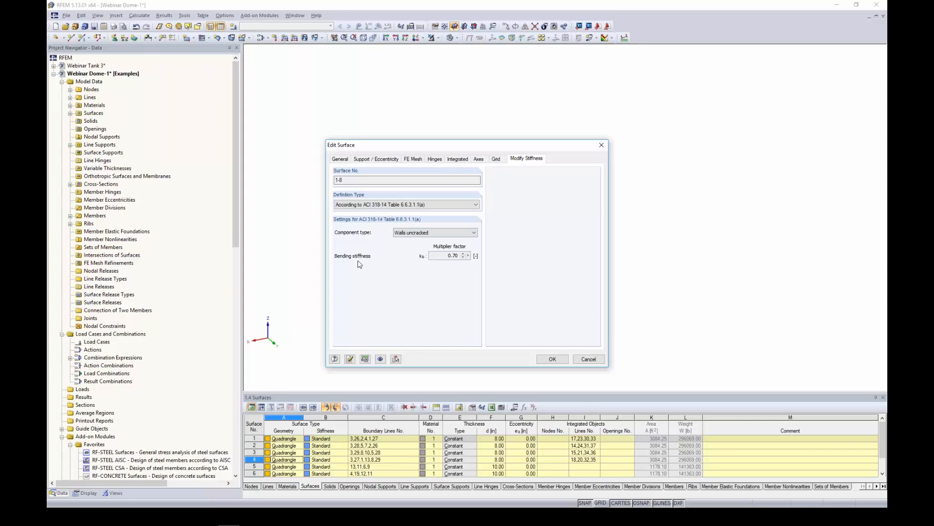
left_click(554, 359)
left_click(622, 225)
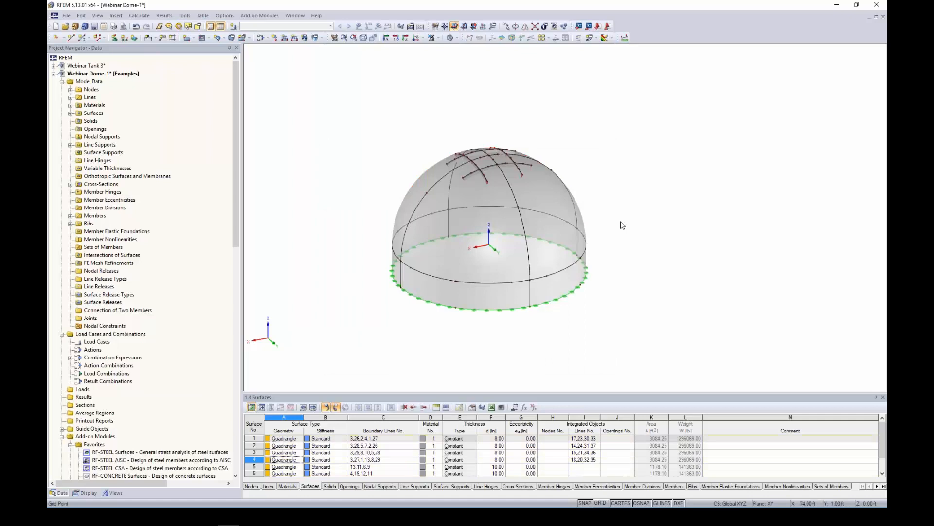
Modify the stiffness of rib members 1-16 according to ACI 318-14 Table 6.6.3.1.1(a), with the component type Beams
left_click_drag(409, 114, 587, 182)
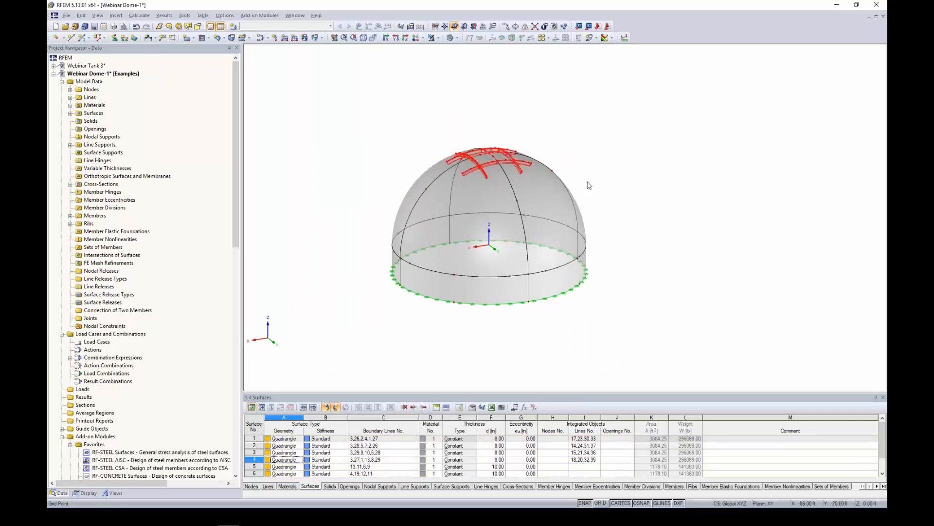
right_click(506, 162)
mouse_move(528, 178)
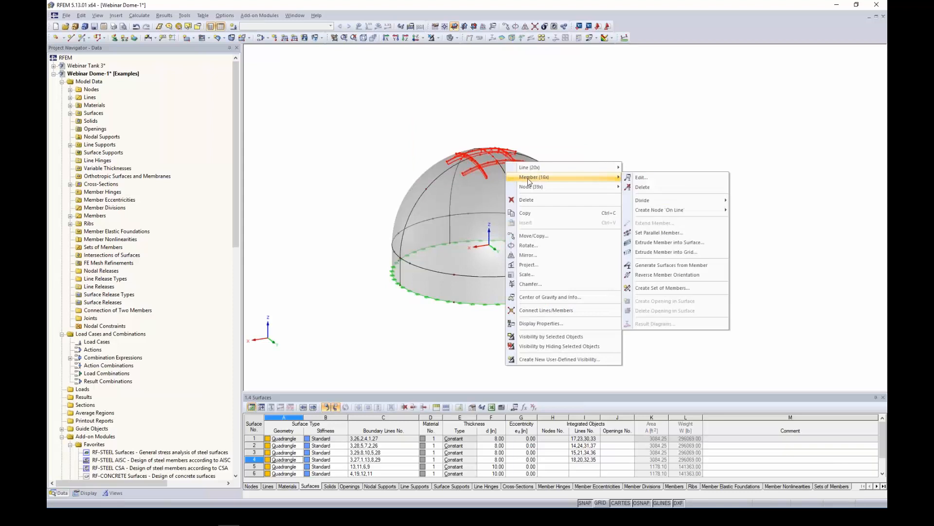
left_click(634, 177)
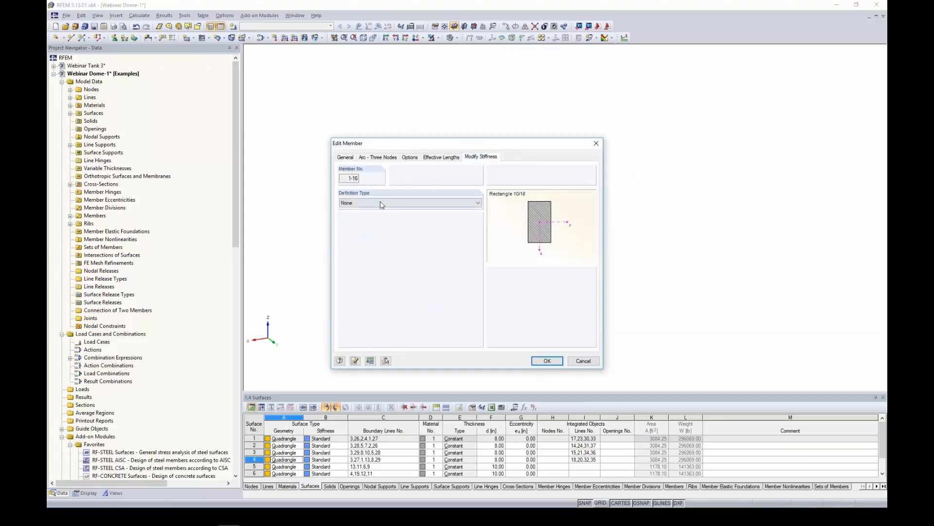
left_click(382, 203)
left_click(360, 228)
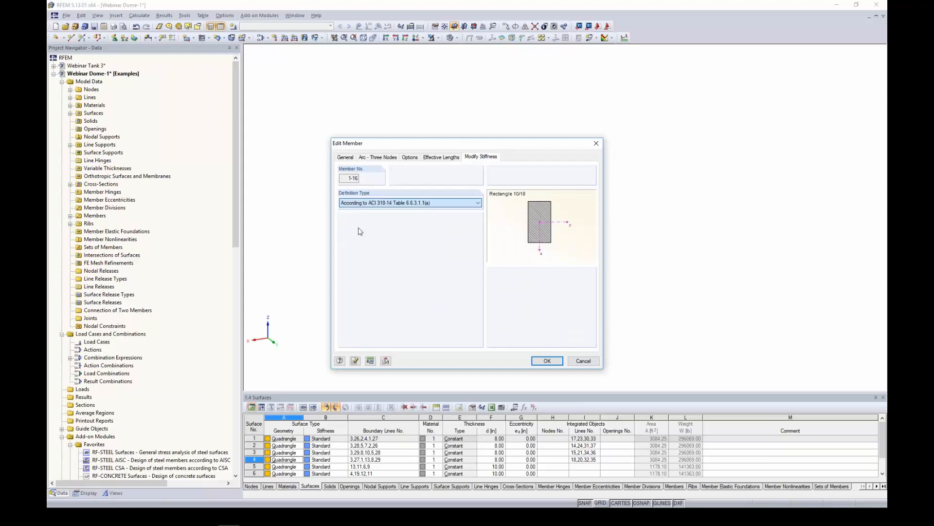
left_click(403, 232)
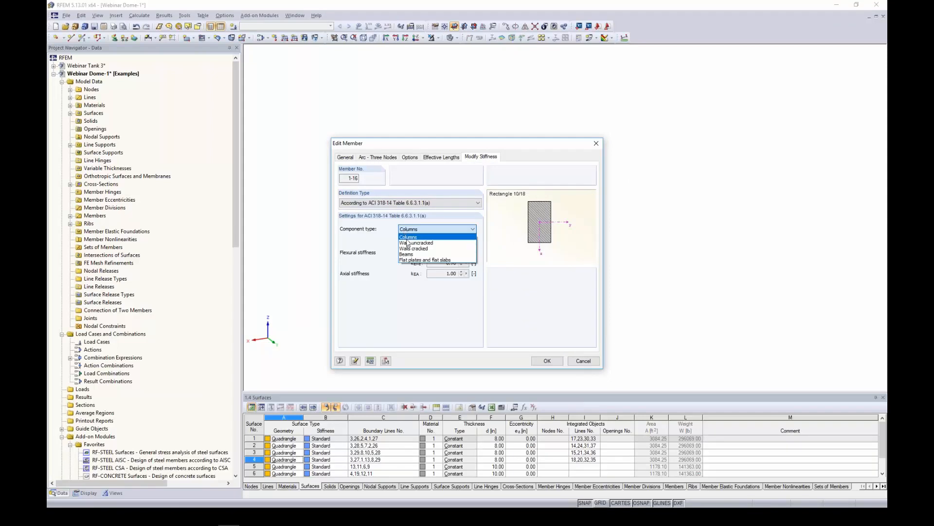
left_click(405, 255)
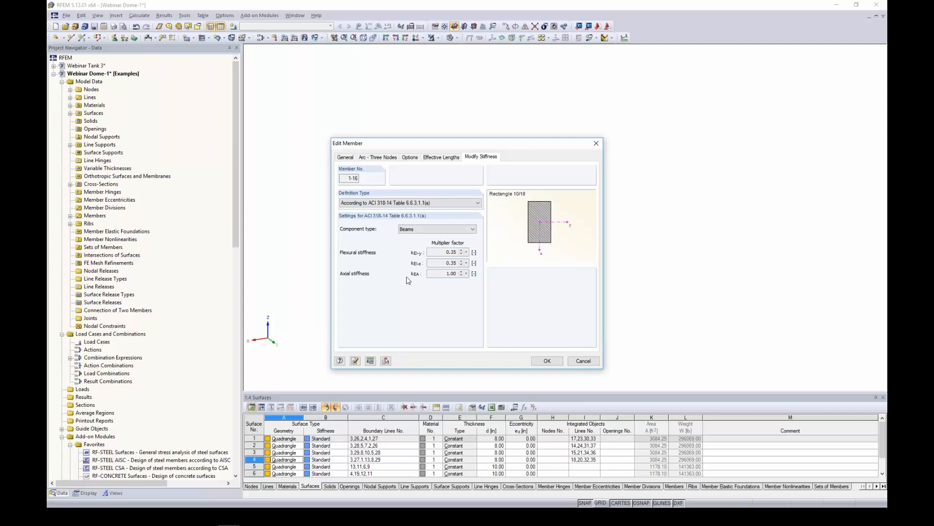
left_click(547, 362)
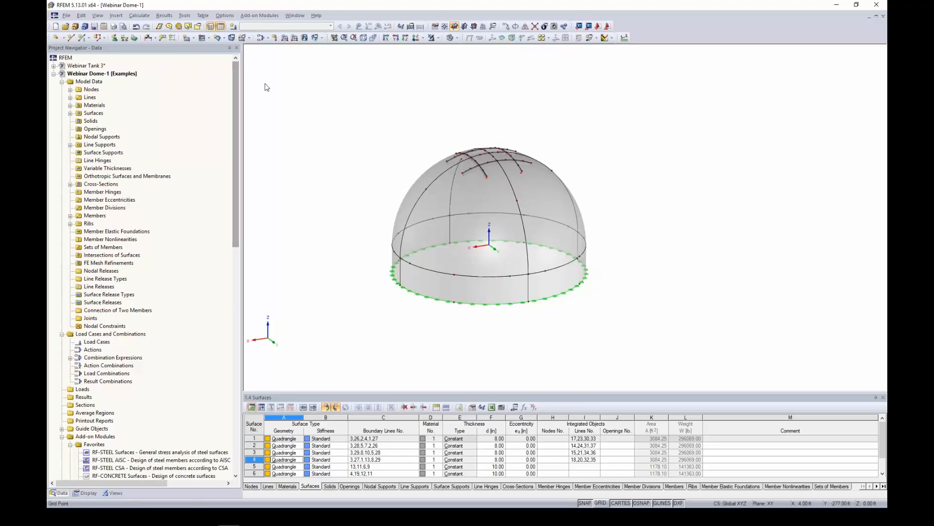
Set the target length of finite elements to 3 ft and regenerate the FE mesh
left_click(139, 15)
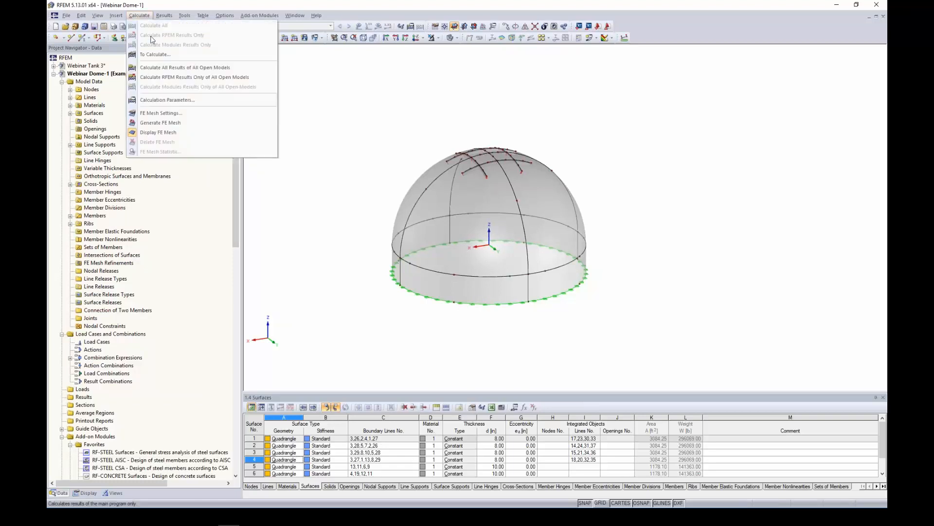
left_click(156, 116)
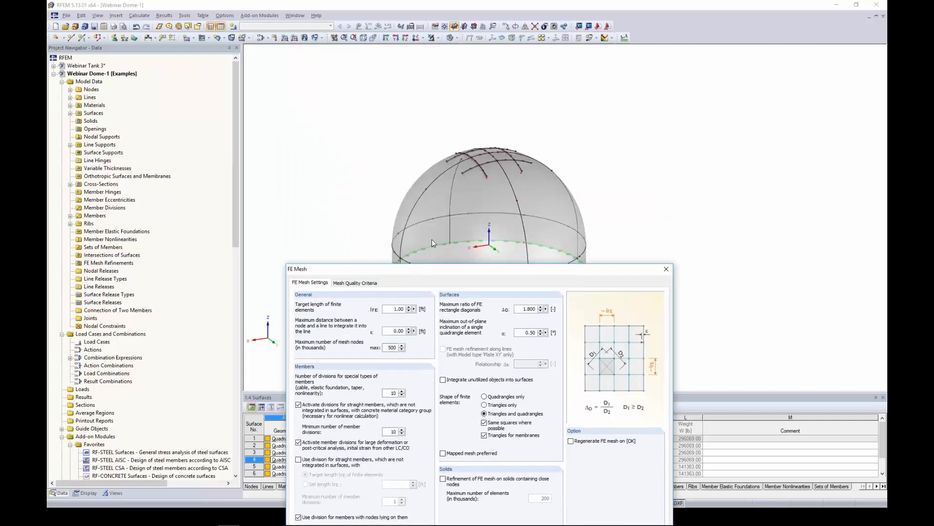
left_click_drag(473, 272, 479, 149)
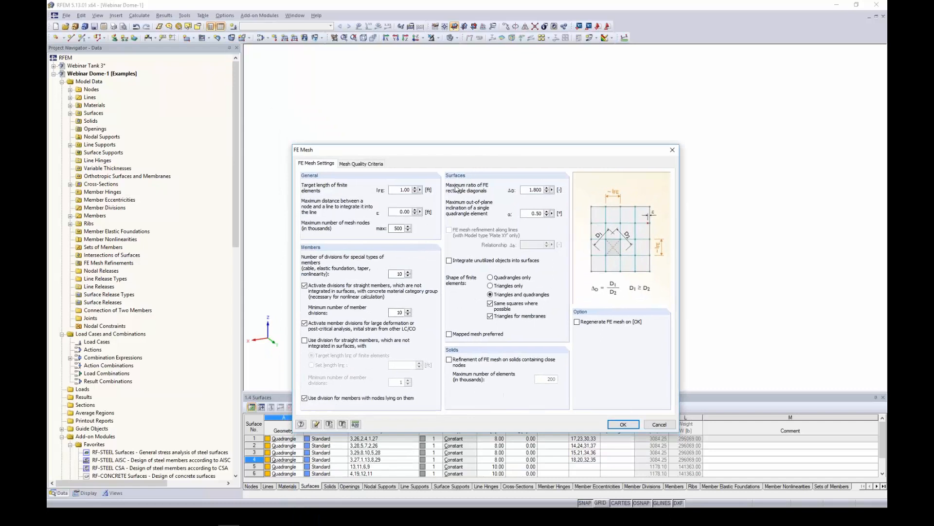
left_click_drag(399, 190, 440, 193)
type("3.")
left_click(576, 322)
left_click(623, 424)
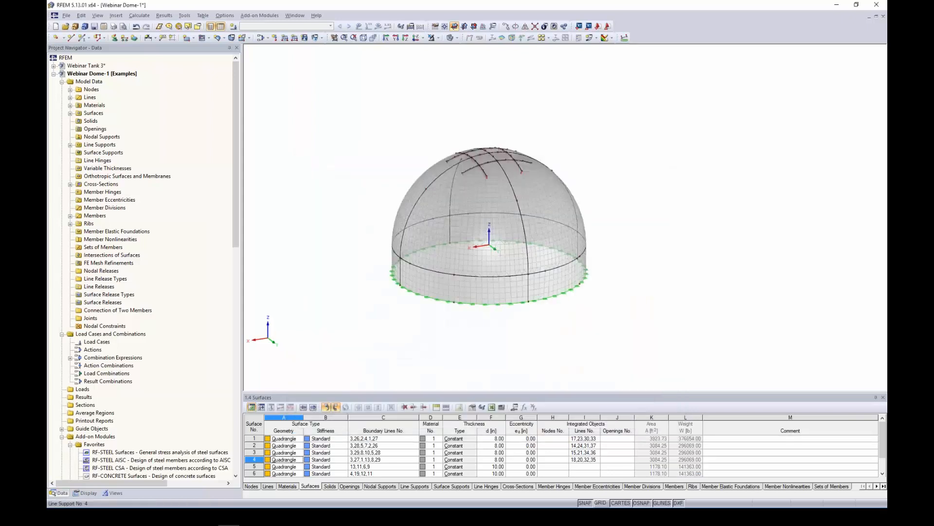
middle_click_drag(621, 242, 477, 230, "ctrl")
scroll(477, 230, "up", 3)
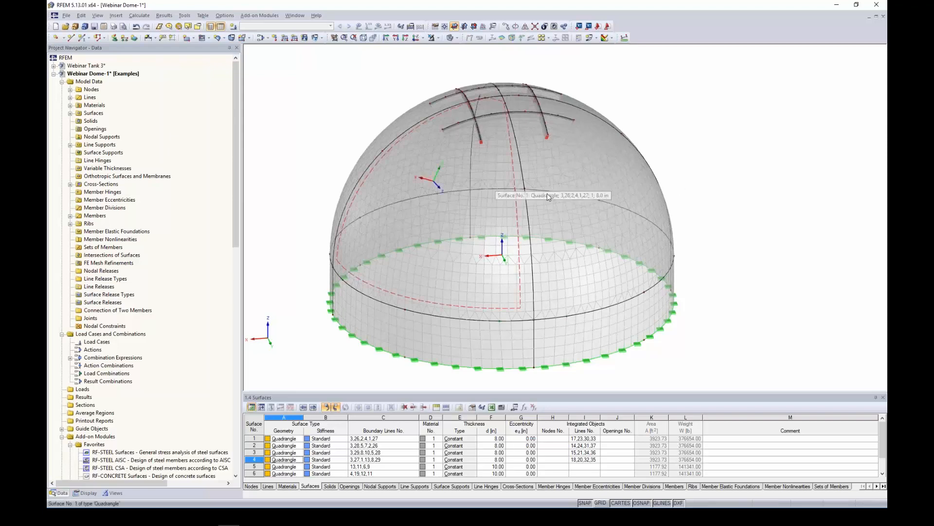
middle_click_drag(684, 217, 660, 239)
scroll(681, 213, "down", 2)
scroll(691, 235, "down", 1)
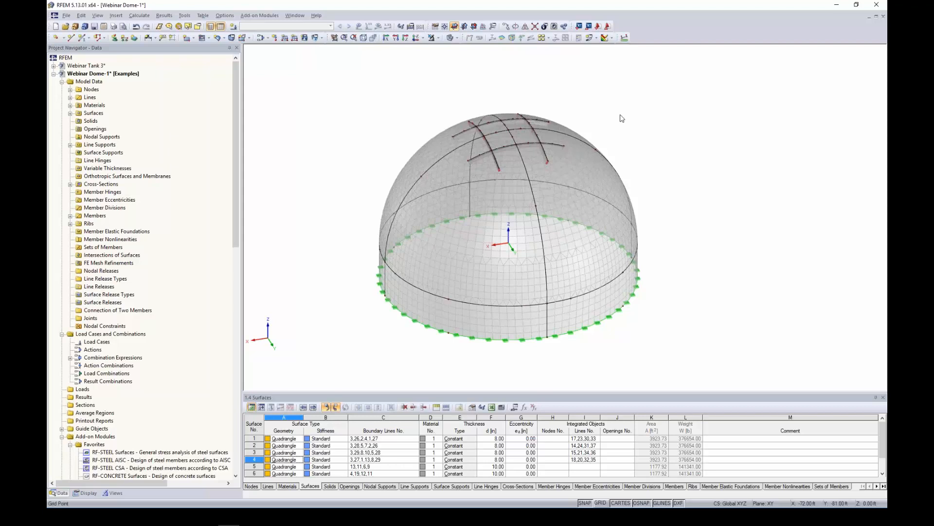
Create load case LC1 with the description Dead and the action category Dead
left_click(234, 26)
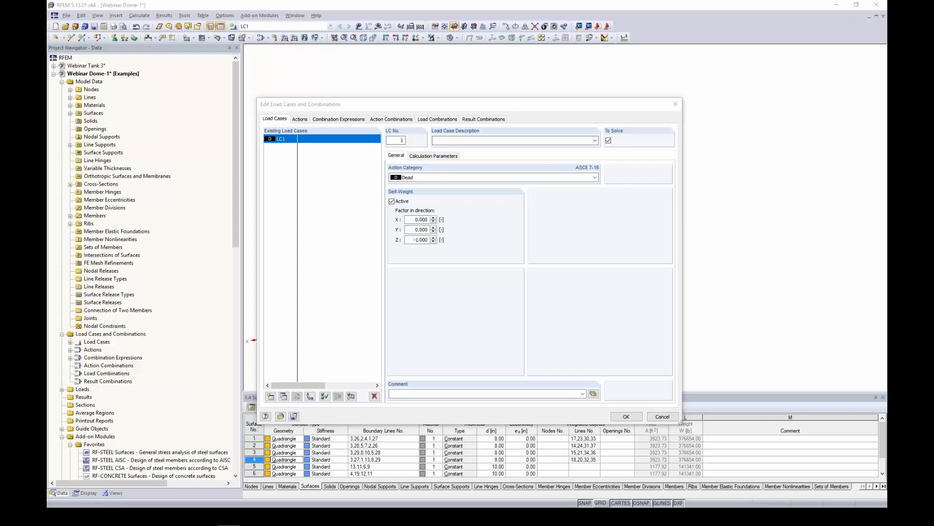
left_click(445, 141)
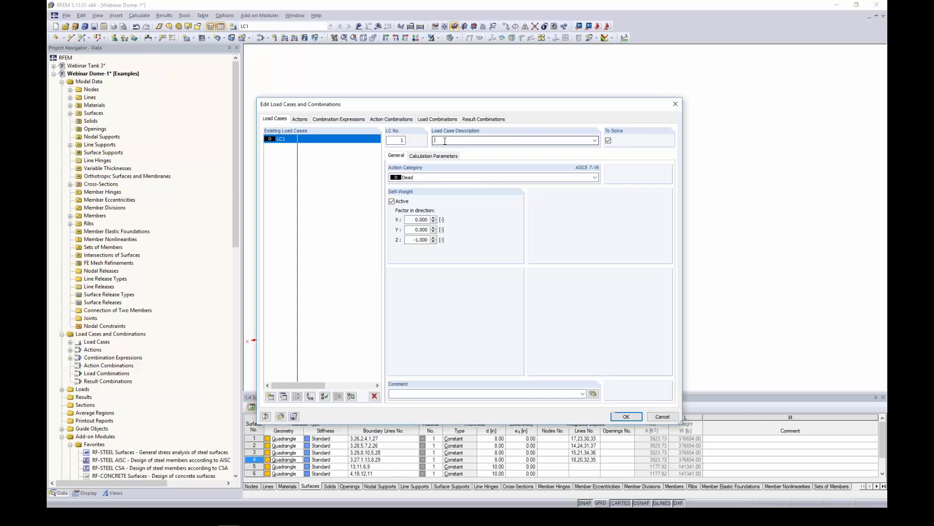
type("Dead Load")
left_click(422, 177)
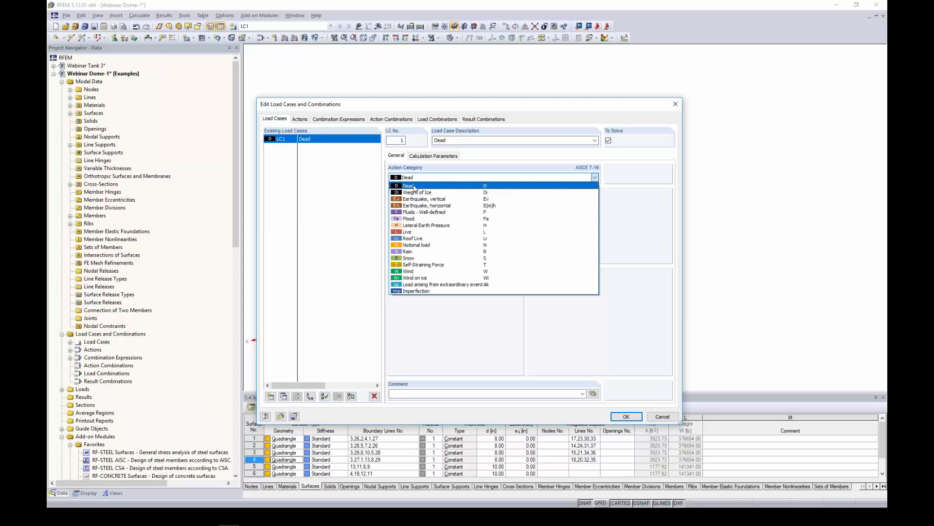
left_click(413, 186)
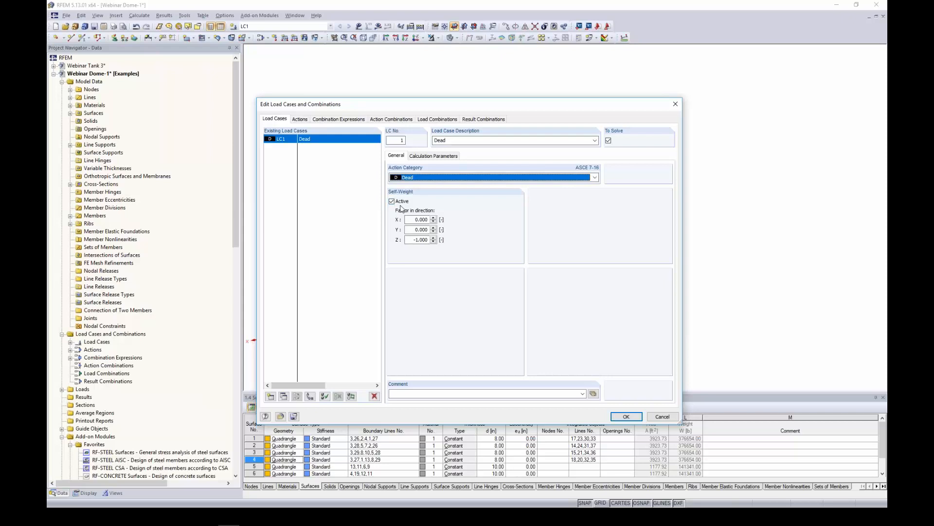
Add load case LC2 named Live 1 in the Live action category and copy it as LC3 named Live 2
left_click(272, 395)
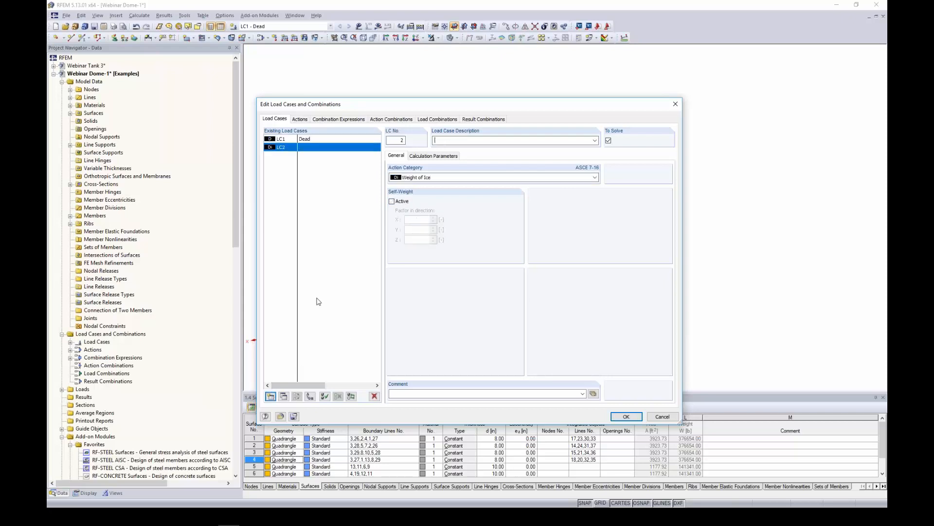
type("Live 1")
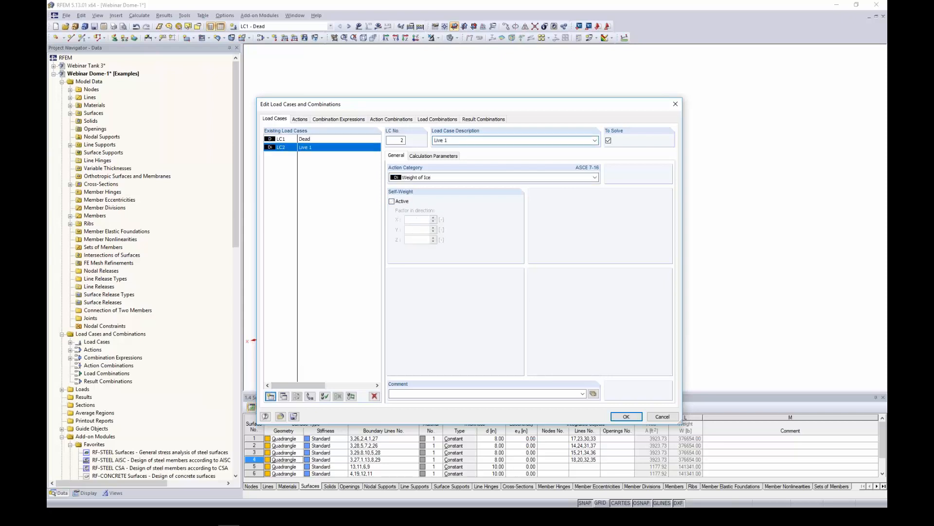
left_click(435, 178)
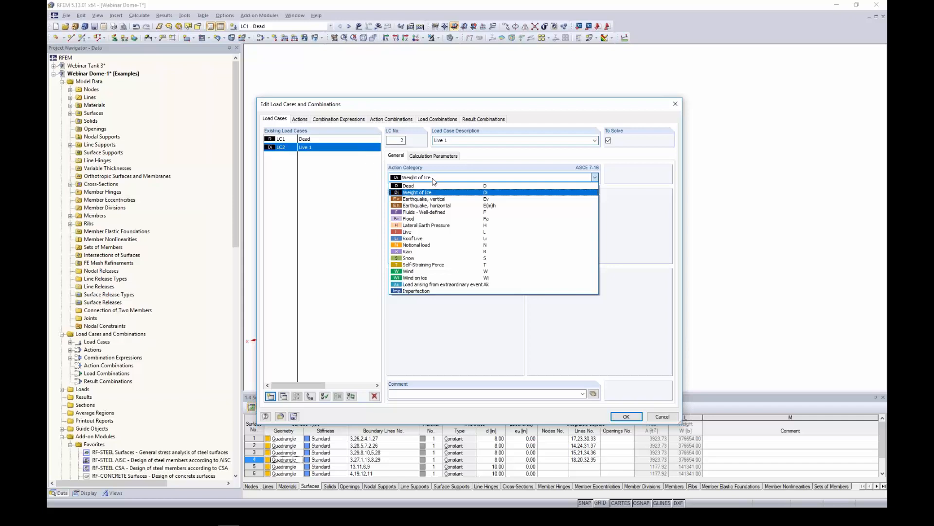
left_click(422, 232)
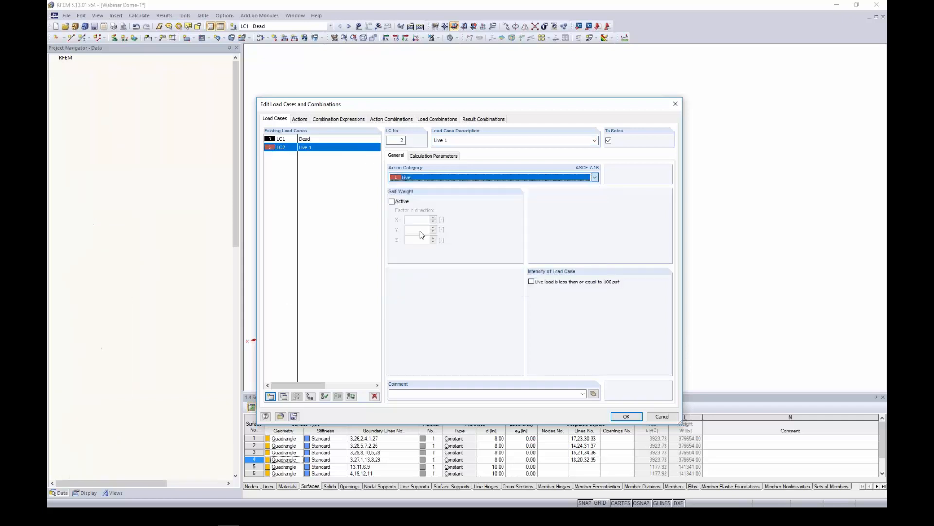
left_click(284, 395)
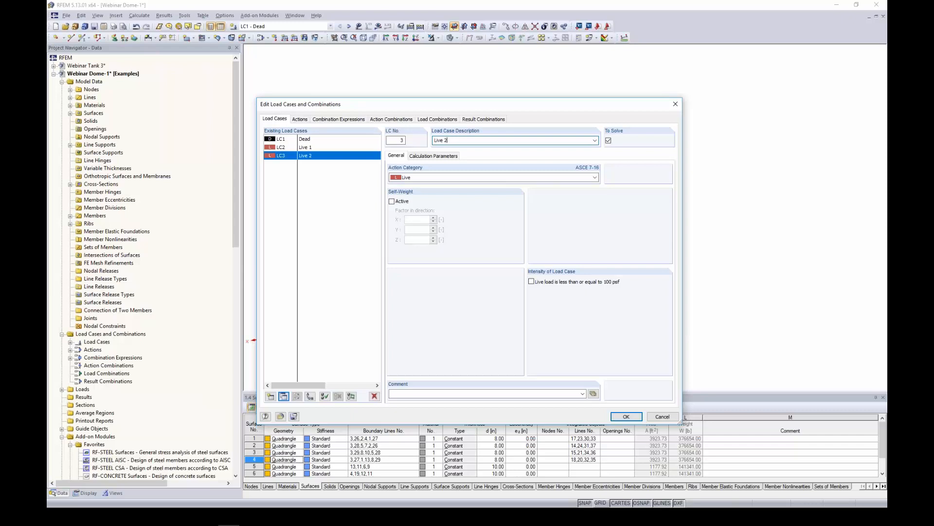
Add load case LC4 named Snow with the action category Snow
left_click(271, 396)
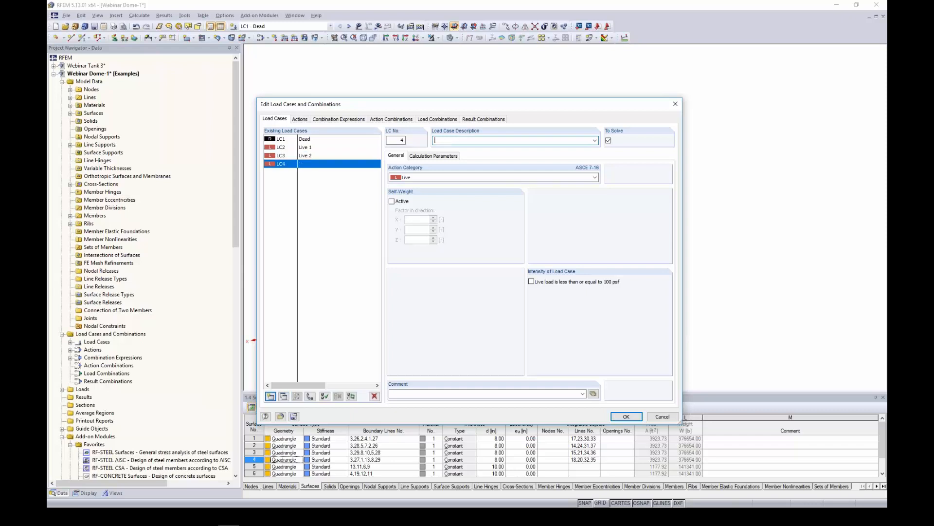
type("Snow")
left_click(413, 177)
left_click(412, 259)
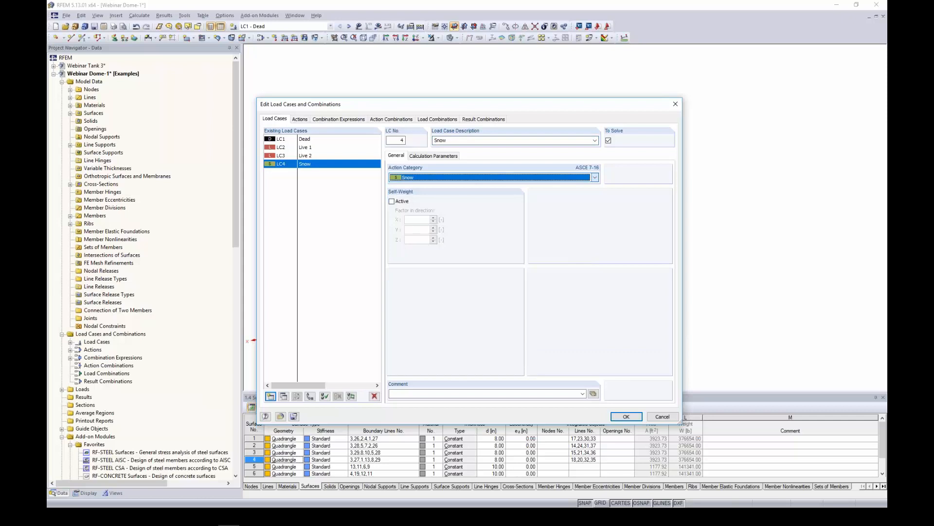
Add load case LC5 named Wind with the action category Wind
left_click(271, 395)
type("Wi")
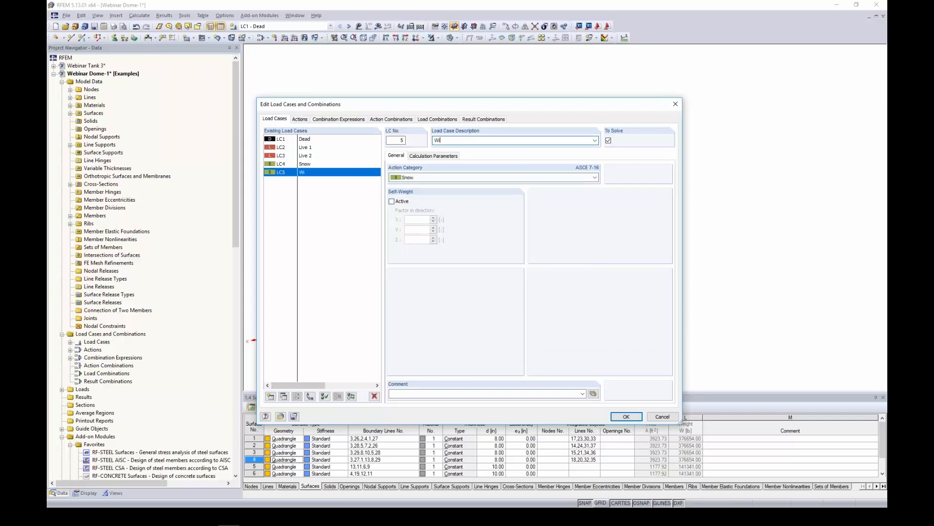
type("nd")
left_click(403, 177)
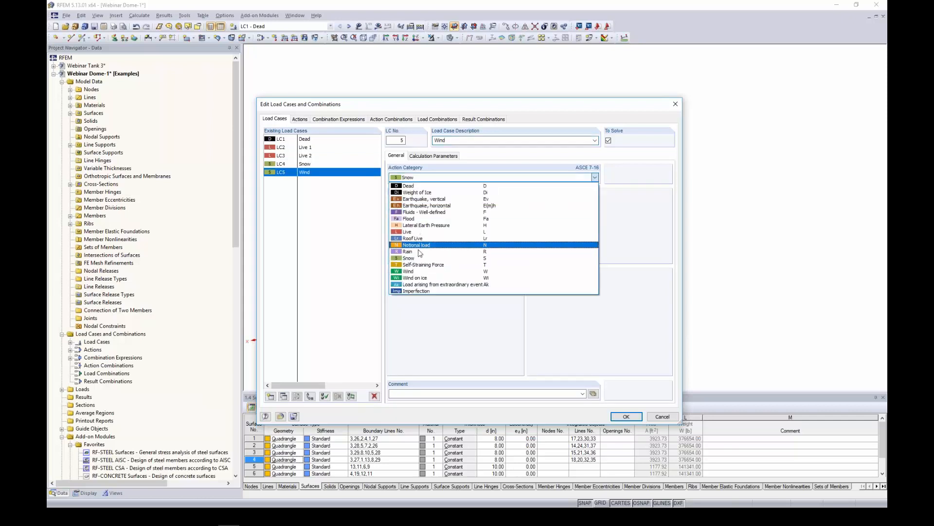
left_click(411, 271)
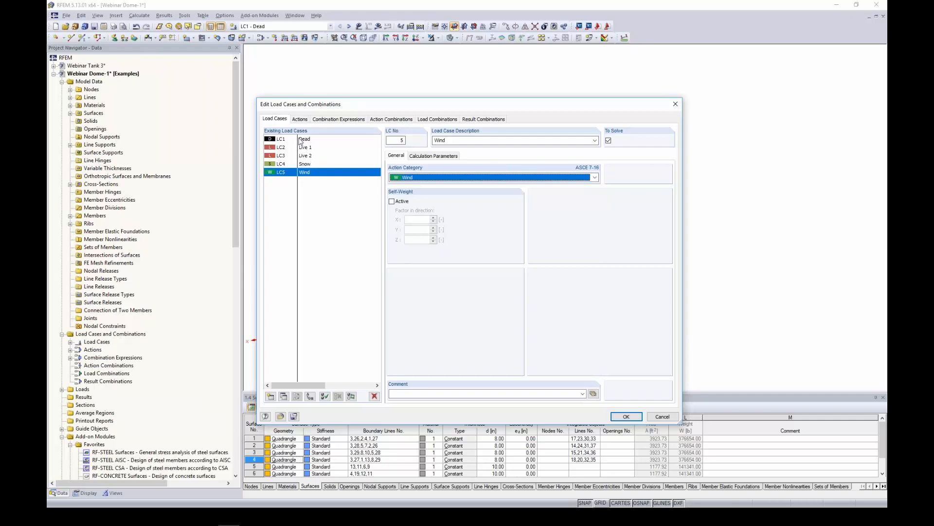
Review the combination expressions, load combinations and result combinations for LRFD and ASD, and accept the load case definitions
left_click(330, 119)
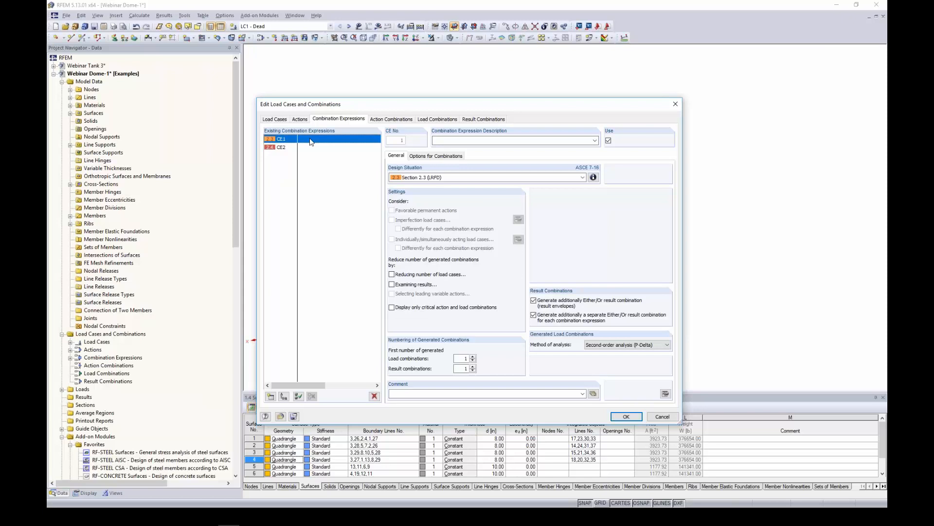
left_click(309, 147)
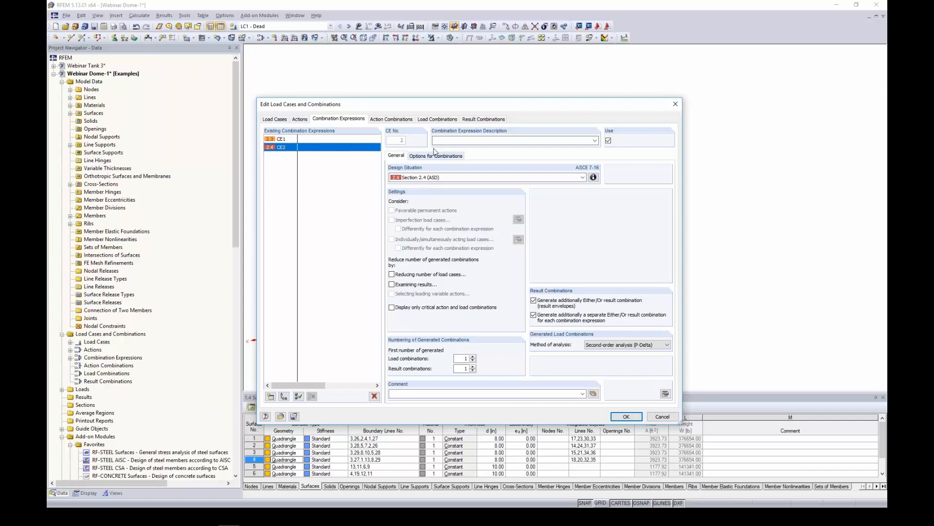
left_click(430, 120)
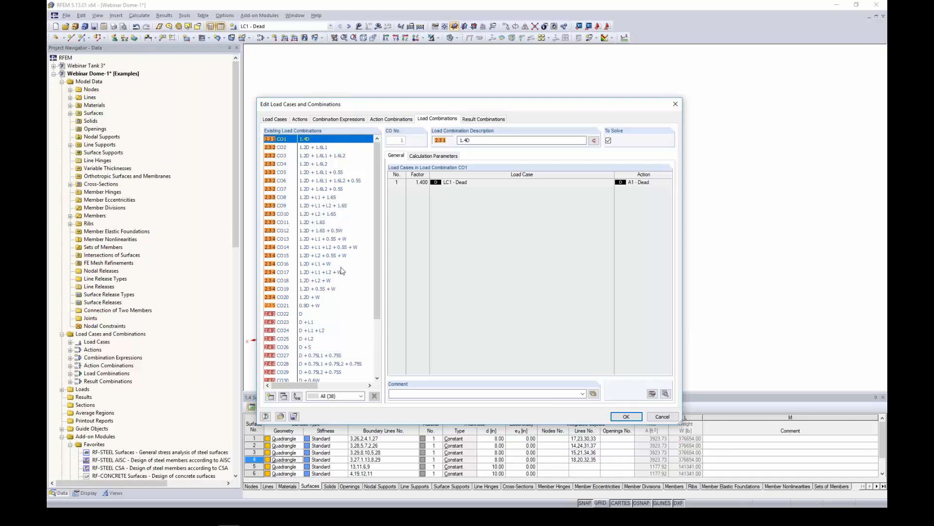
left_click_drag(375, 212, 375, 236)
left_click(483, 120)
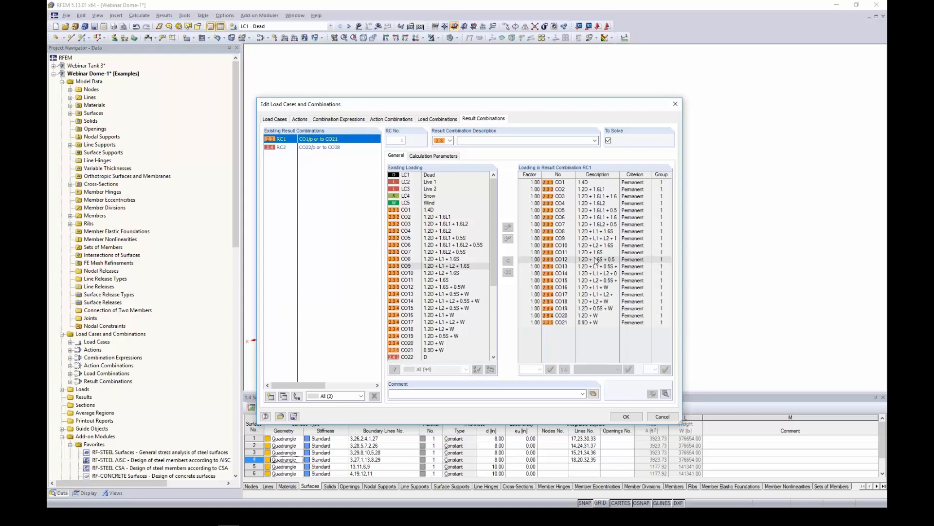
left_click(313, 147)
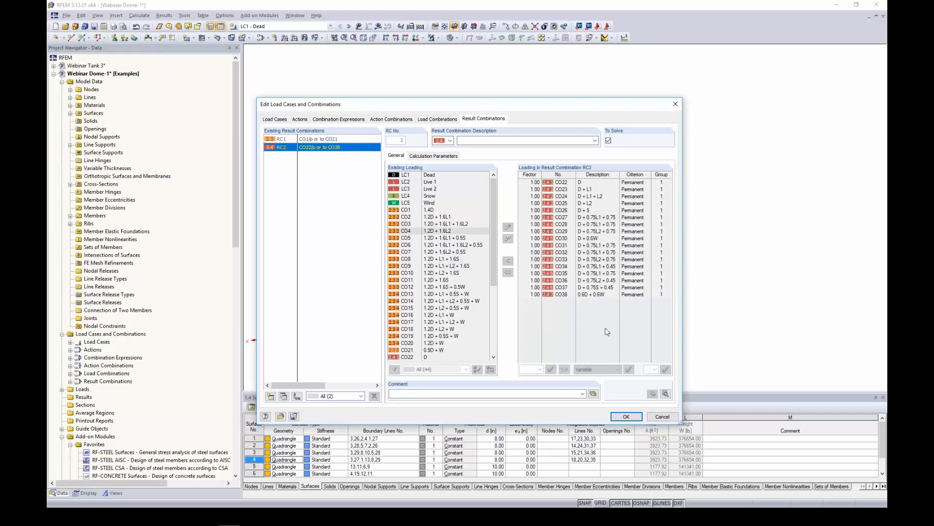
left_click(627, 418)
Display load case LC1 - Dead and advance to LC2 - Live 1 as the current load case
left_click(330, 26)
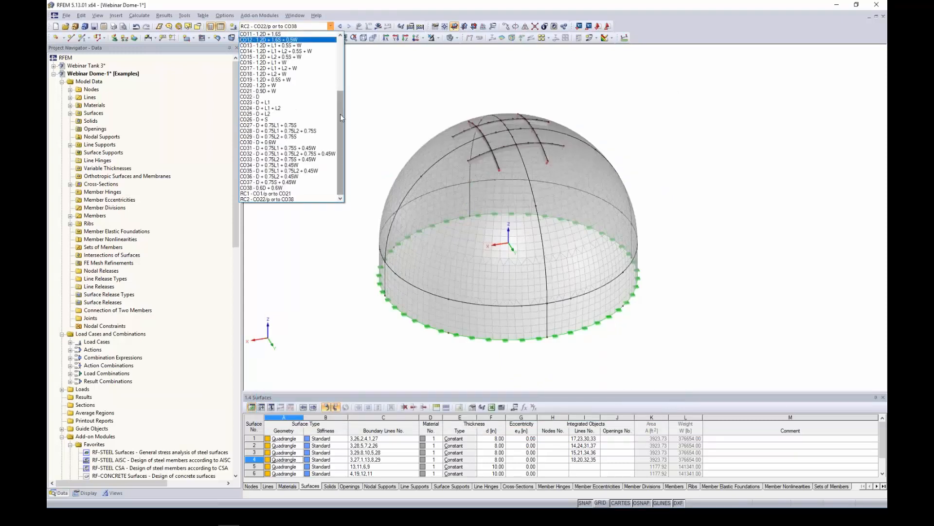
left_click_drag(340, 113, 341, 49)
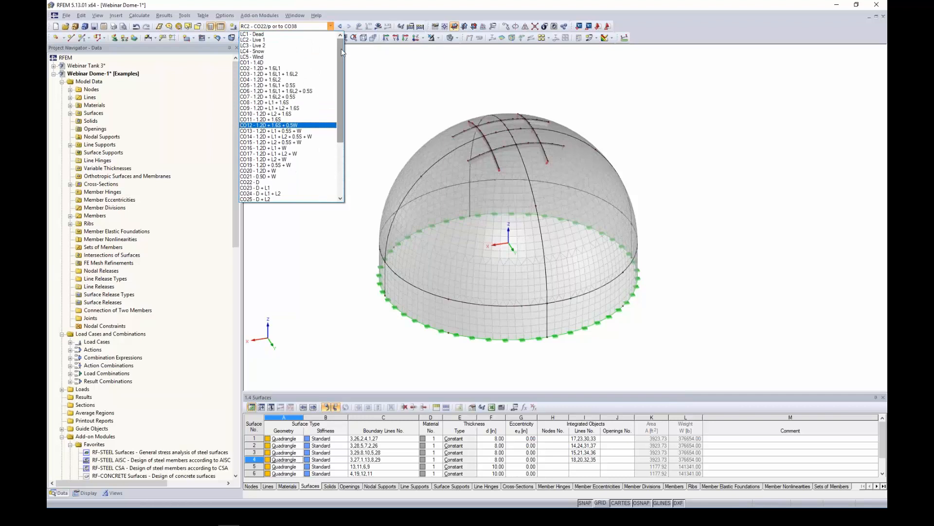
left_click(254, 35)
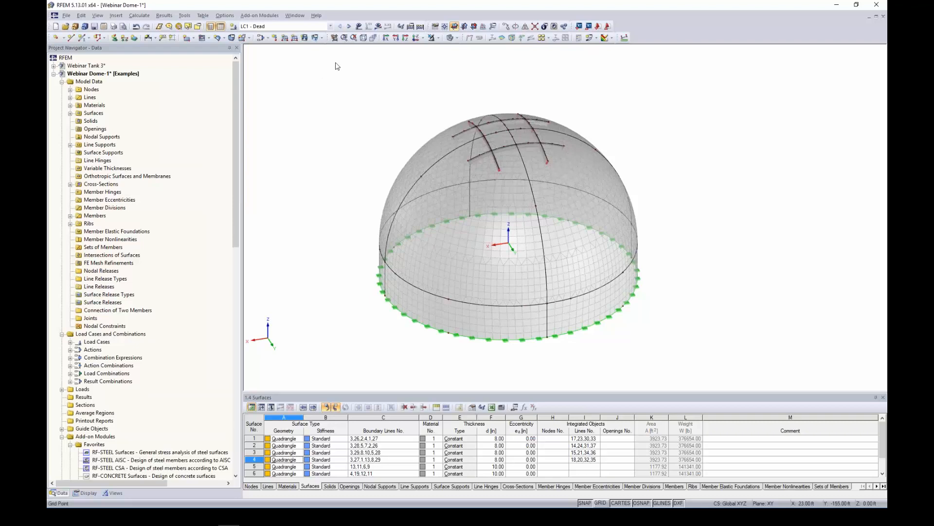
left_click(349, 27)
Start a new force-type surface load in LC2 acting in the local z direction with a Linear in Z distribution
middle_click_drag(349, 210, 349, 159, "ctrl")
middle_click_drag(358, 192, 367, 173)
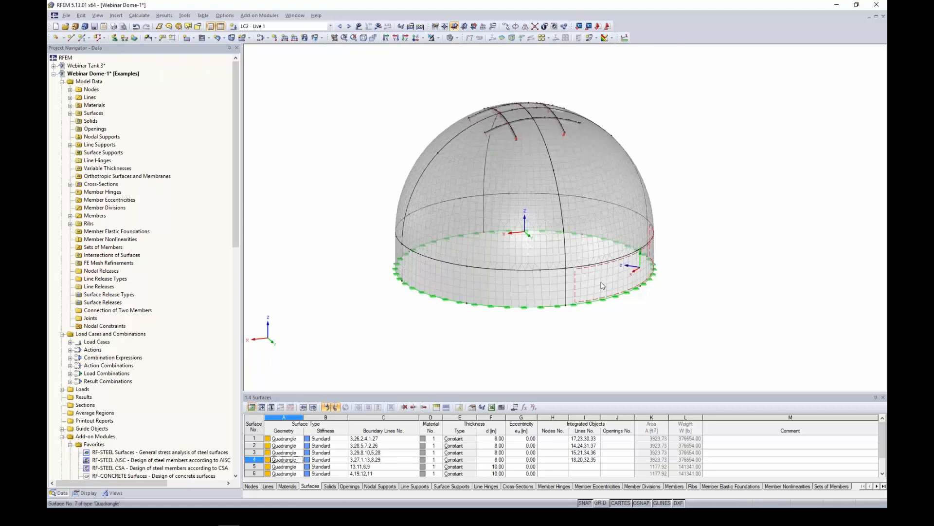
middle_click_drag(517, 287, 515, 254, "ctrl")
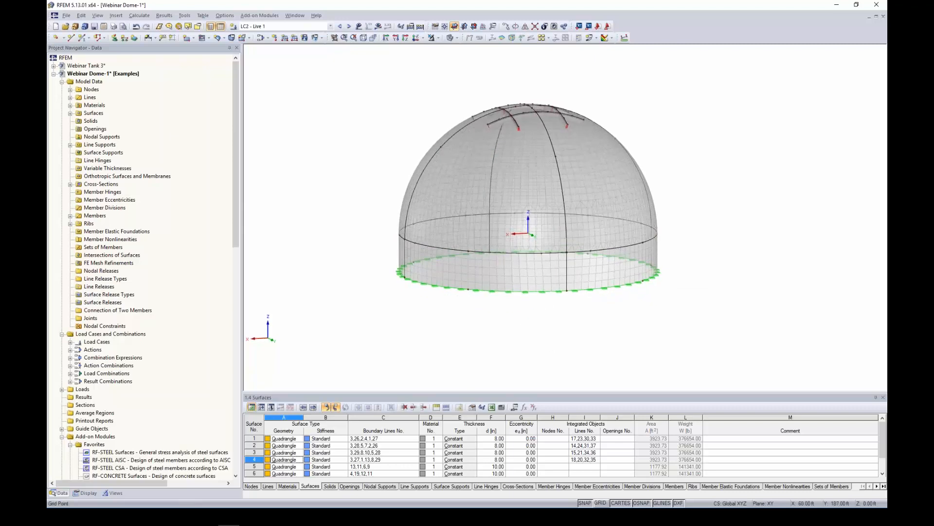
middle_click_drag(529, 316, 516, 341, "ctrl")
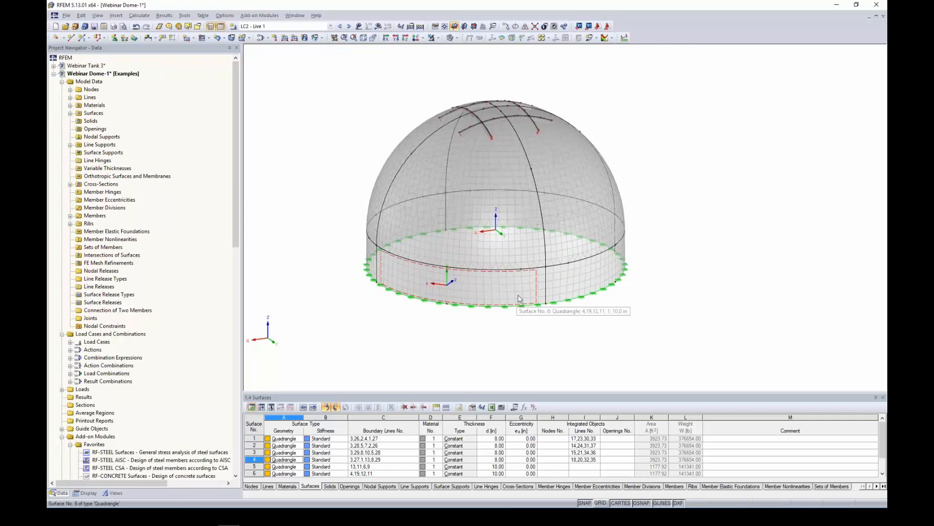
middle_click_drag(520, 339, 517, 268, "ctrl")
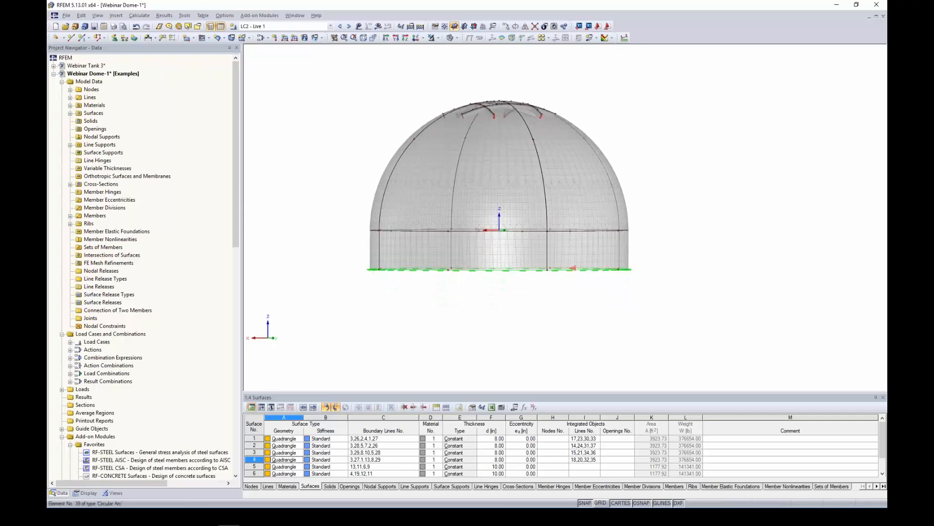
left_click(305, 39)
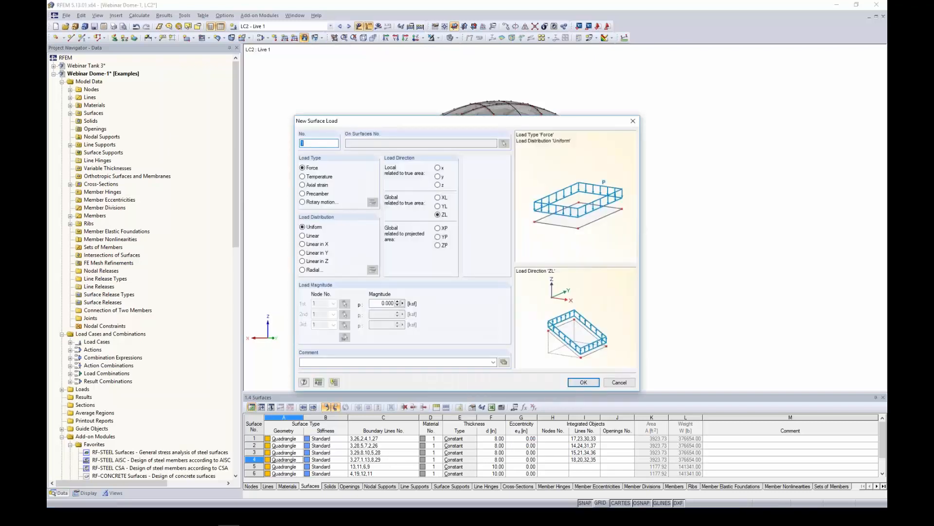
left_click(438, 185)
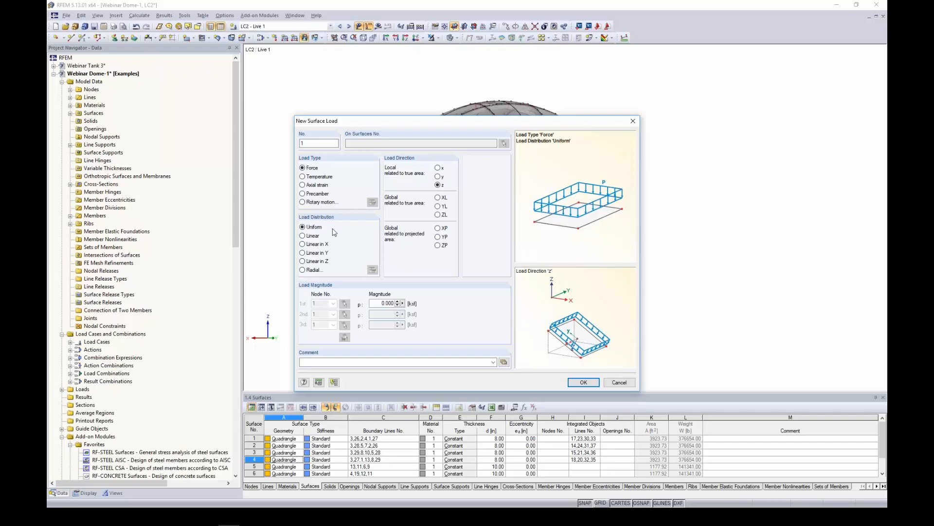
left_click(303, 262)
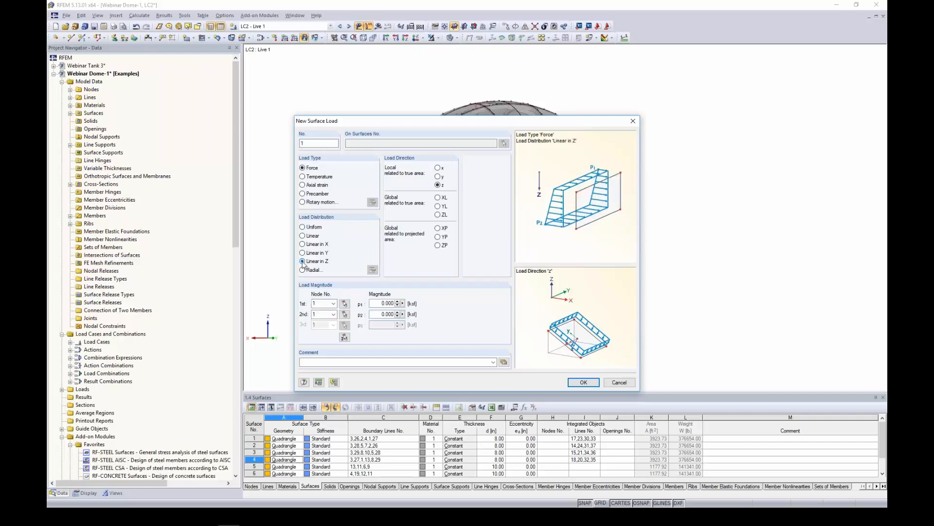
Set the load magnitudes to -2 ksf at node 5 on the wall's upper edge and -2.5 ksf at node 20 on its base
left_click(372, 303)
type("-2")
left_click(380, 314)
type("-2.5")
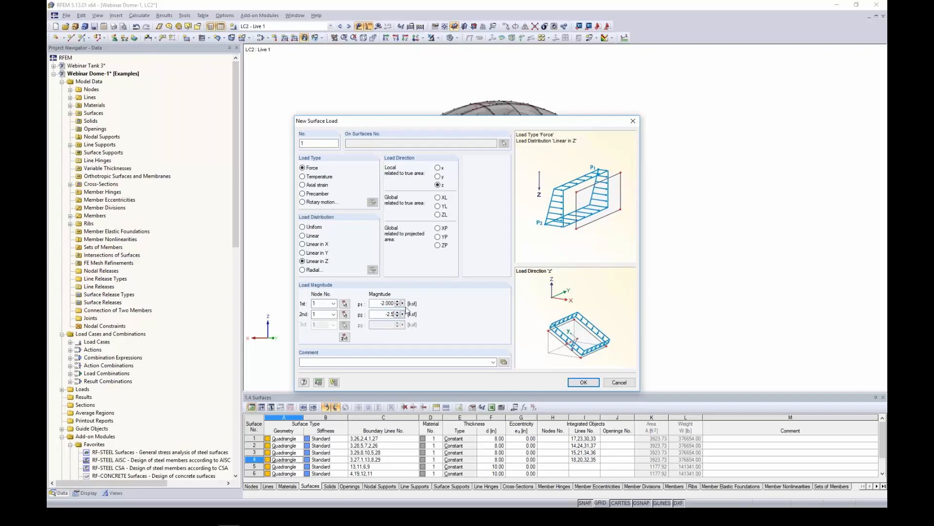
left_click(344, 336)
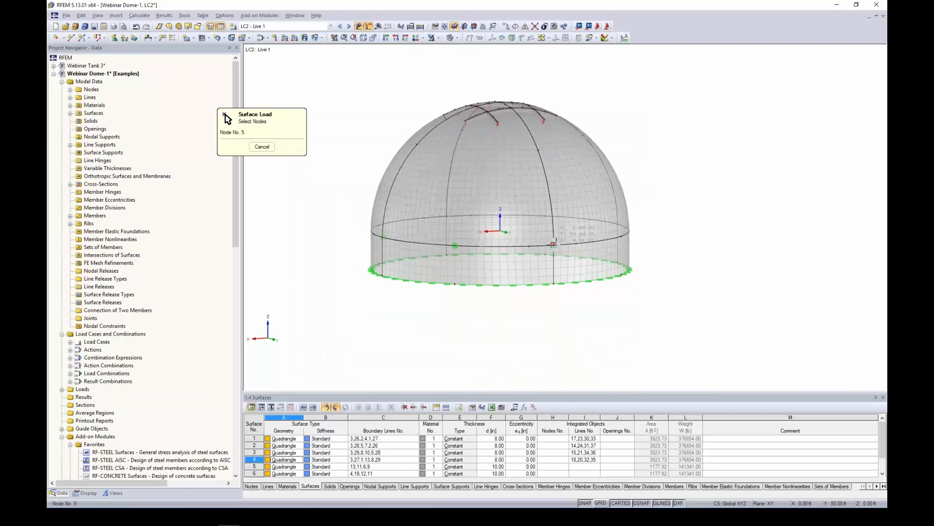
left_click(555, 246)
left_click(555, 282)
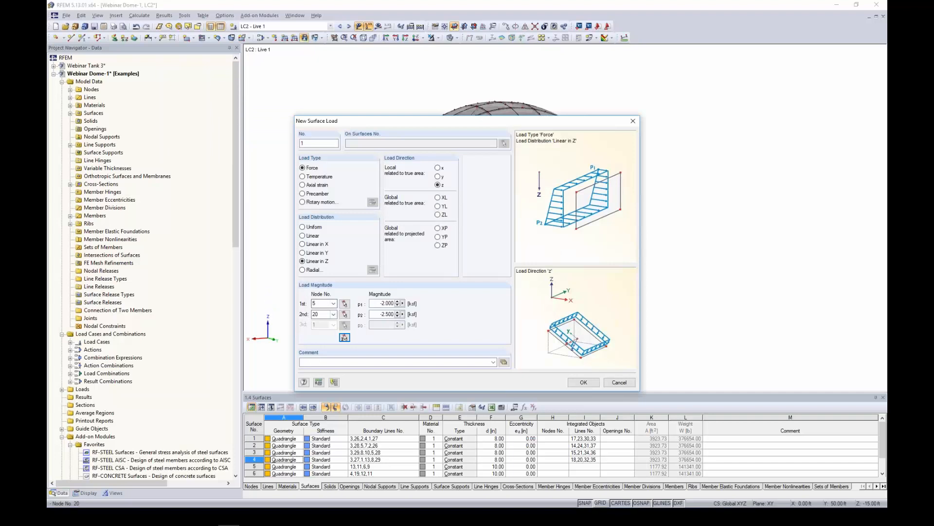
Apply the linearly varying load to all the cylindrical wall surfaces below the dome
left_click(593, 383)
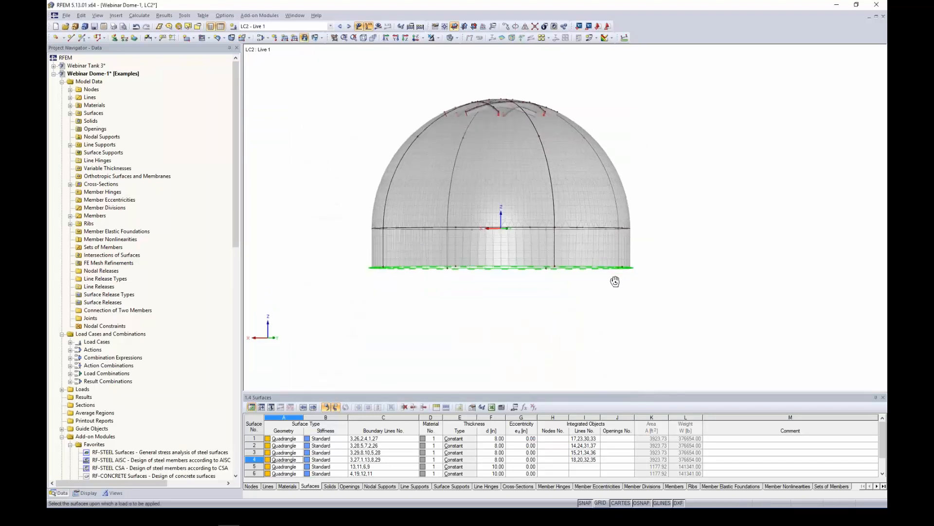
scroll(667, 261, "down", 1)
left_click_drag(663, 254, 384, 246)
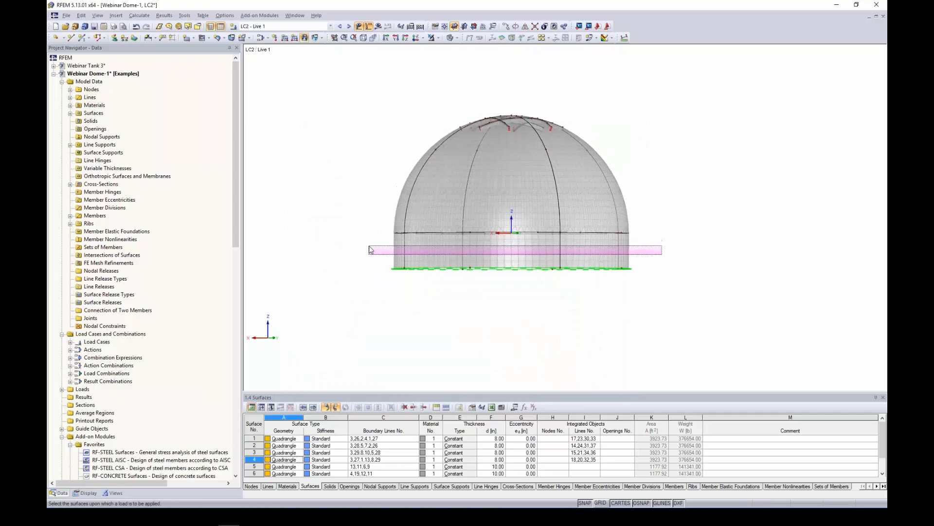
middle_click_drag(643, 249, 643, 279, "ctrl")
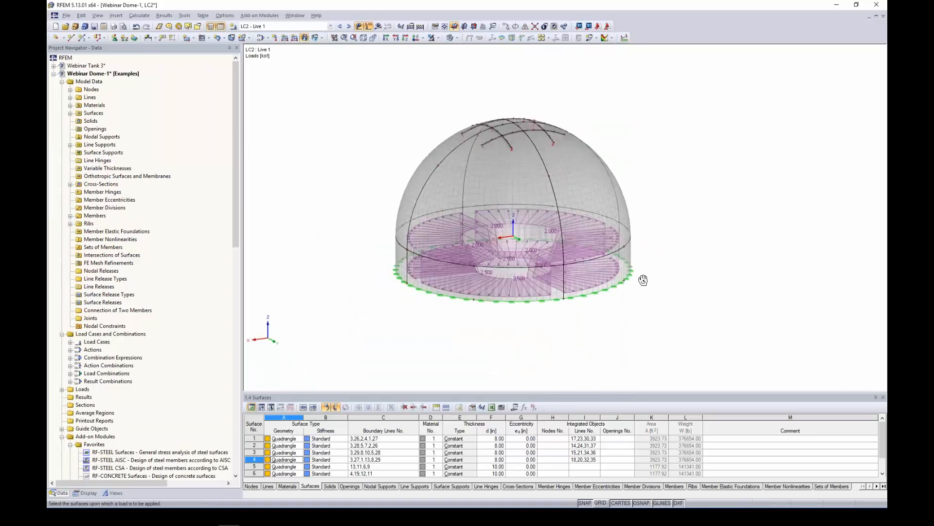
scroll(586, 242, "up", 3)
middle_click_drag(684, 234, 509, 249, "ctrl")
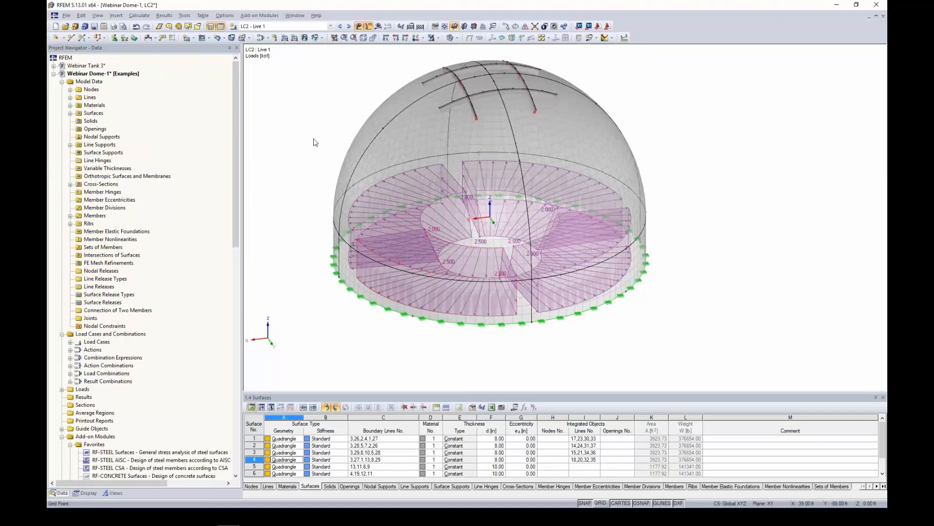
Define a Linear in Z surface load for LC3 - Live 2 in global direction ZL, with magnitudes -0.2 and -0.25 ksf at nodes 5 and 20
left_click(349, 26)
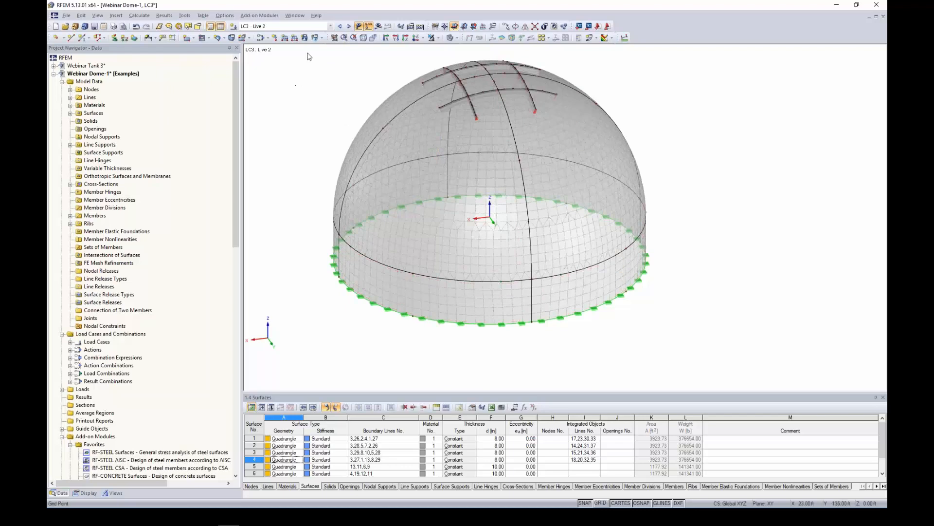
left_click(304, 38)
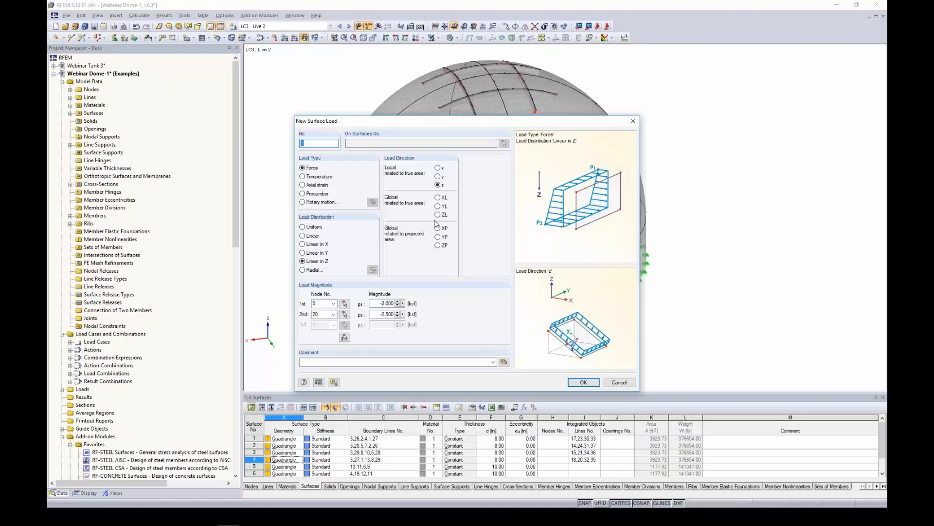
left_click(438, 215)
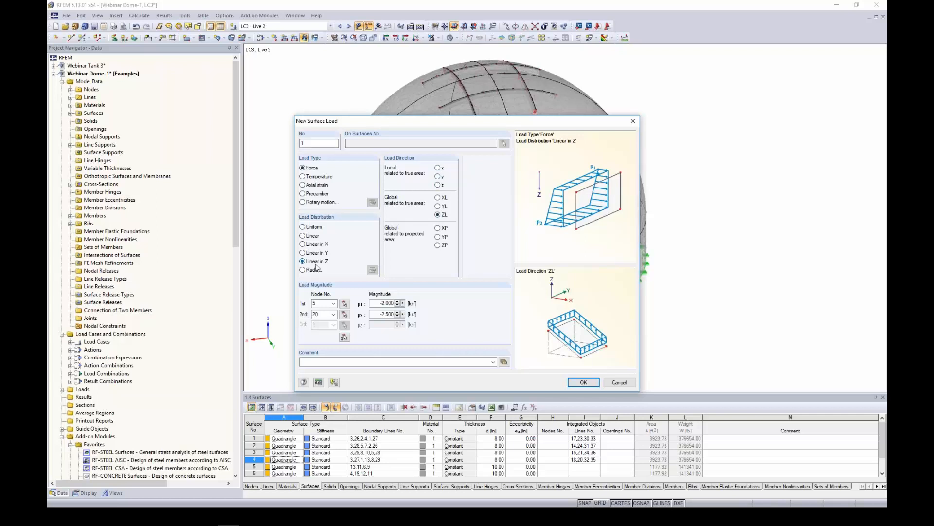
double_click(374, 302)
type("-0.2")
key("Tab")
type("-")
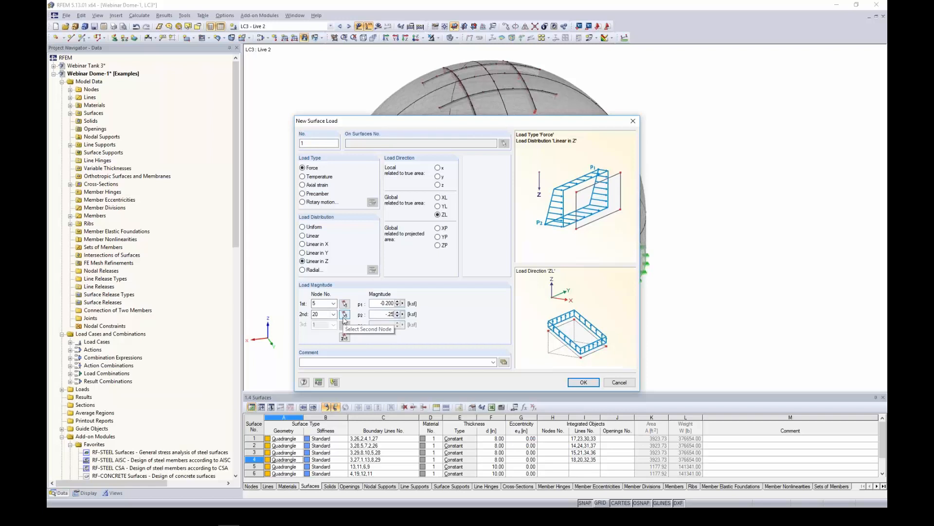
Apply the vertical Live 2 load to all the cylindrical wall surfaces
left_click(583, 382)
middle_click_drag(585, 354, 555, 250, "ctrl")
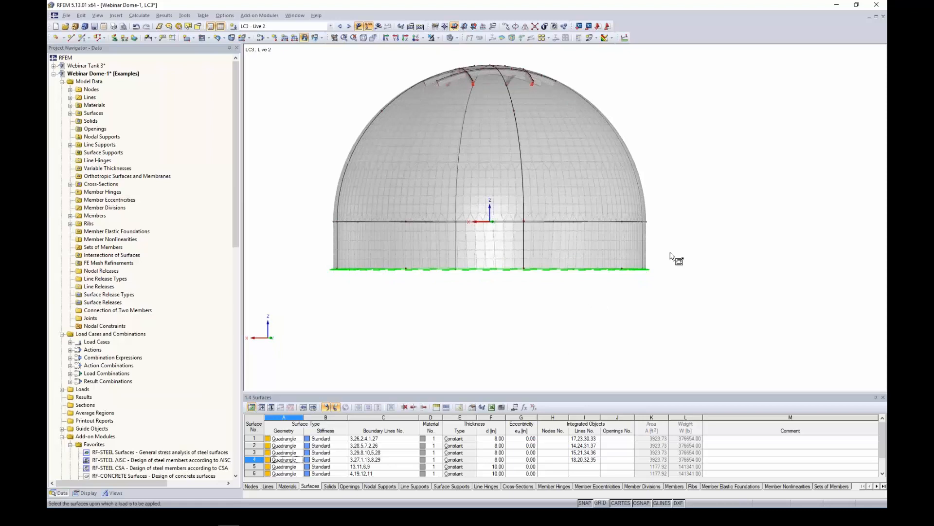
left_click_drag(672, 252, 312, 232)
middle_click_drag(523, 300, 498, 339, "ctrl")
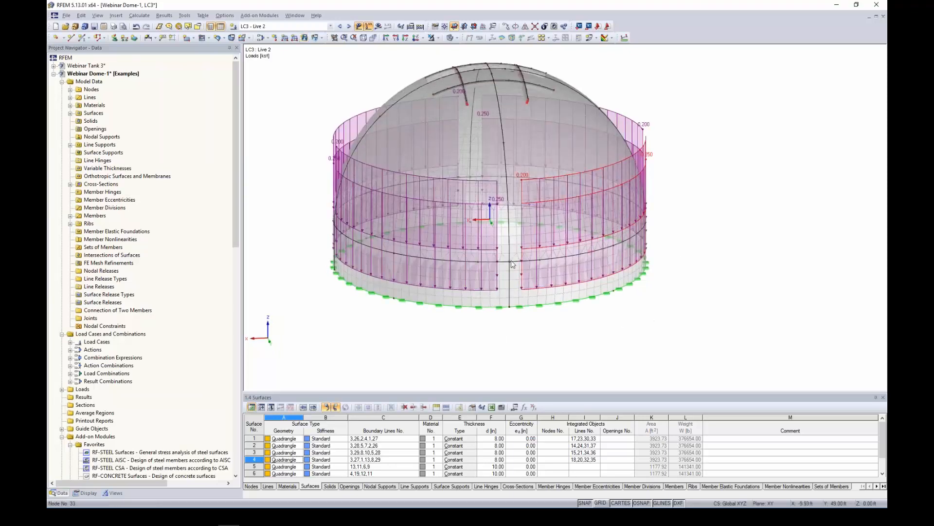
Define a uniform force surface load for LC4 - Snow in the global ZP direction, related to the projected area
left_click(349, 26)
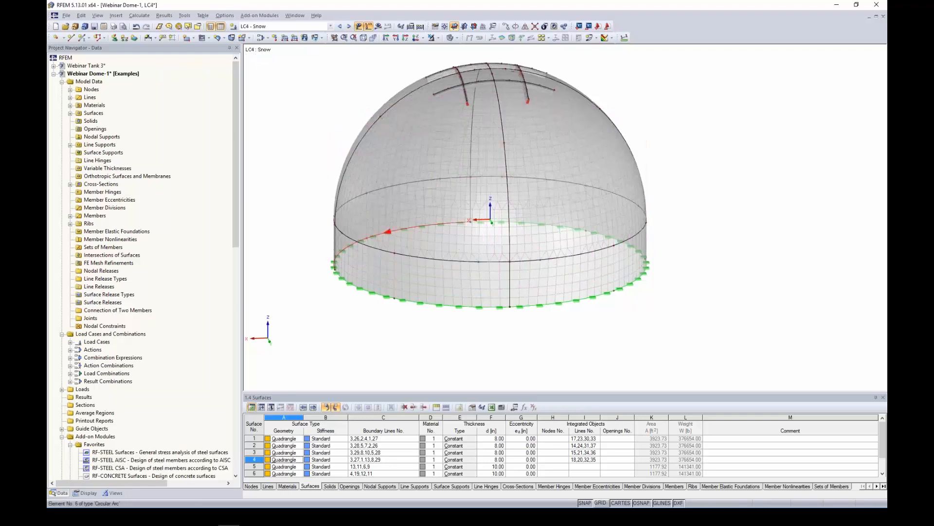
middle_click_drag(506, 200, 452, 239, "ctrl")
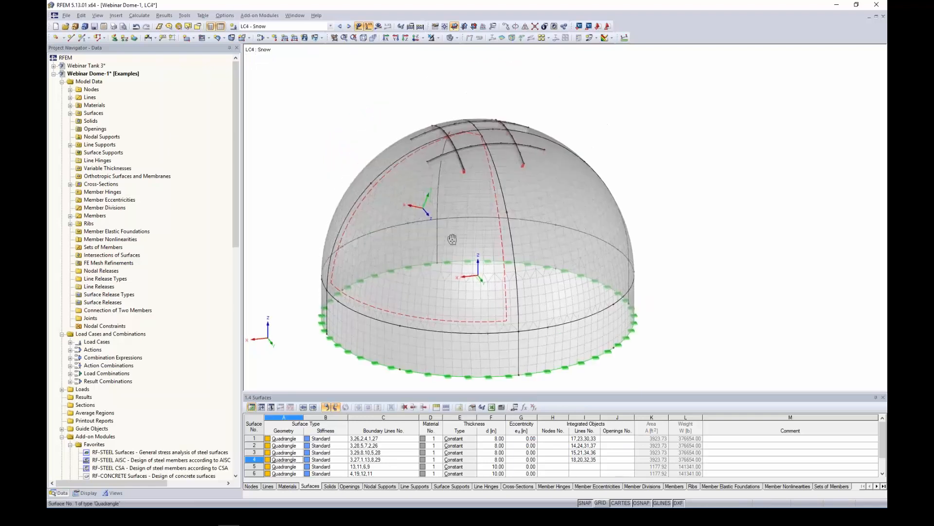
left_click(304, 38)
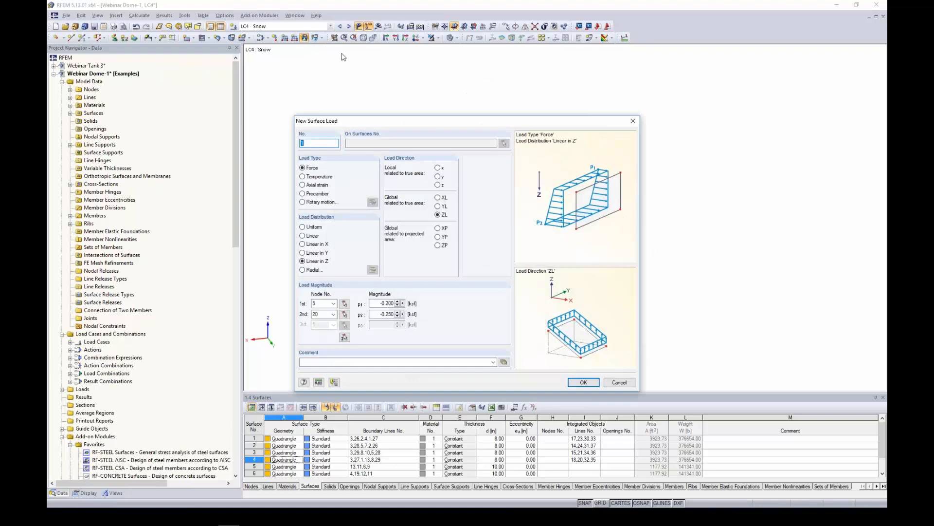
left_click(438, 245)
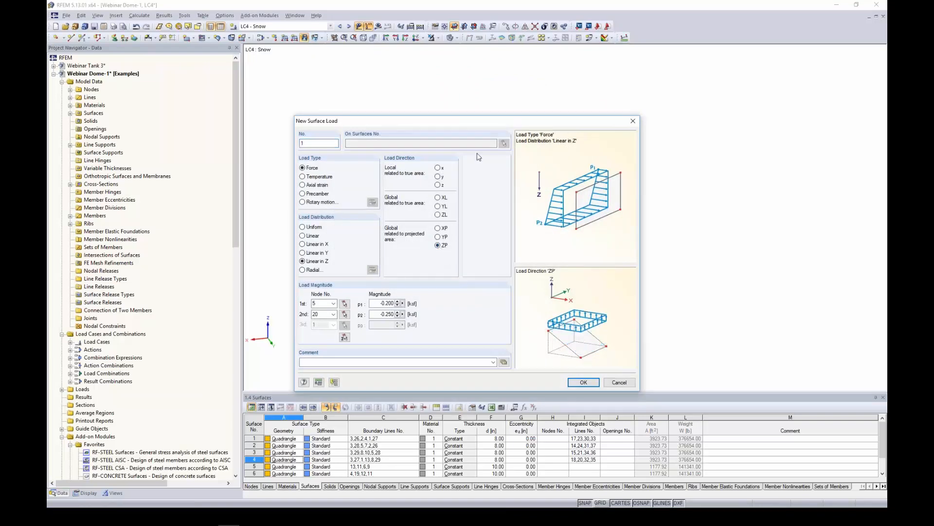
left_click_drag(457, 120, 234, 69)
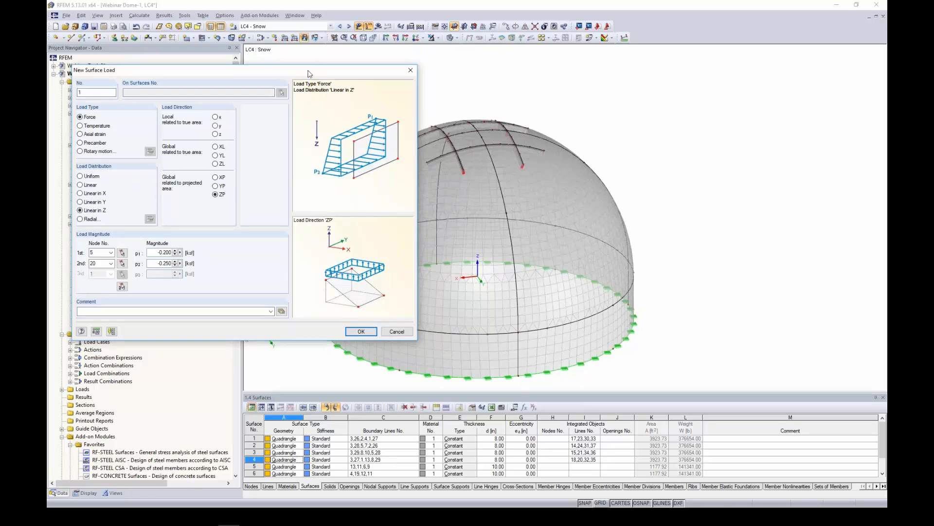
left_click_drag(314, 68, 422, 71)
left_click(189, 179)
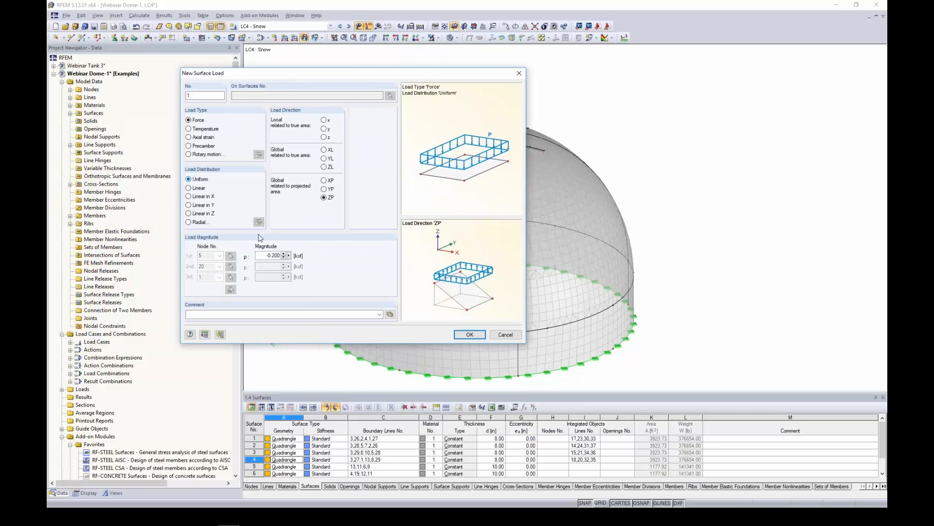
double_click(259, 255)
key("BackSpace")
left_click(470, 334)
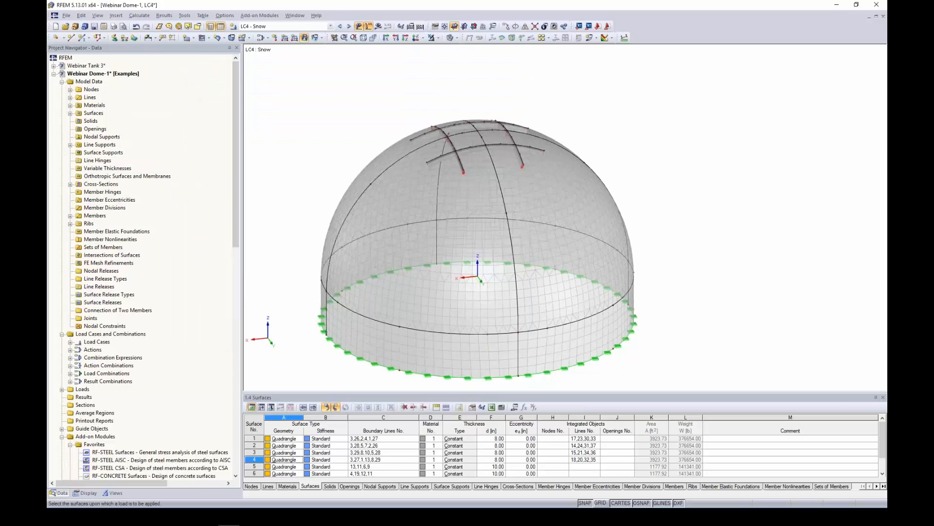
Apply the uniform snow load to all the dome surfaces above the cylindrical wall
left_click_drag(671, 198, 332, 82)
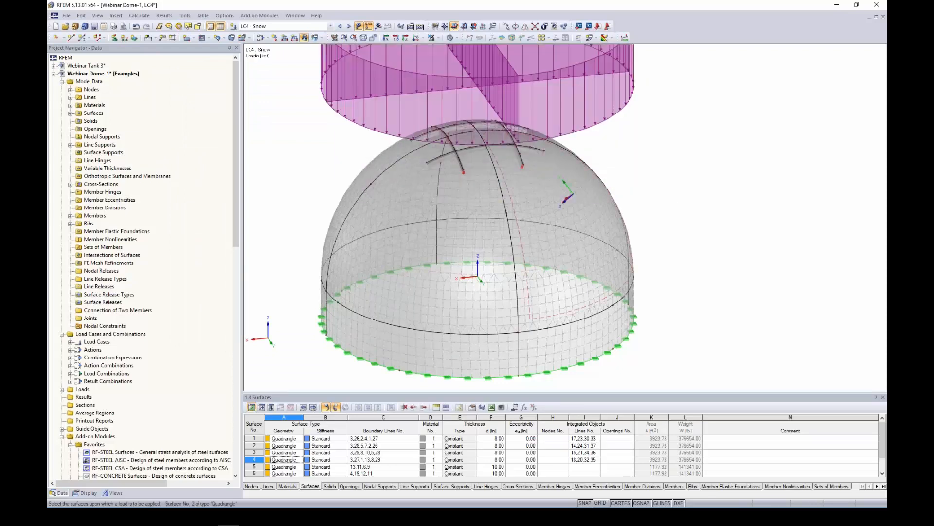
key("Escape")
middle_click_drag(646, 195, 603, 192, "ctrl")
scroll(636, 167, "down", 1)
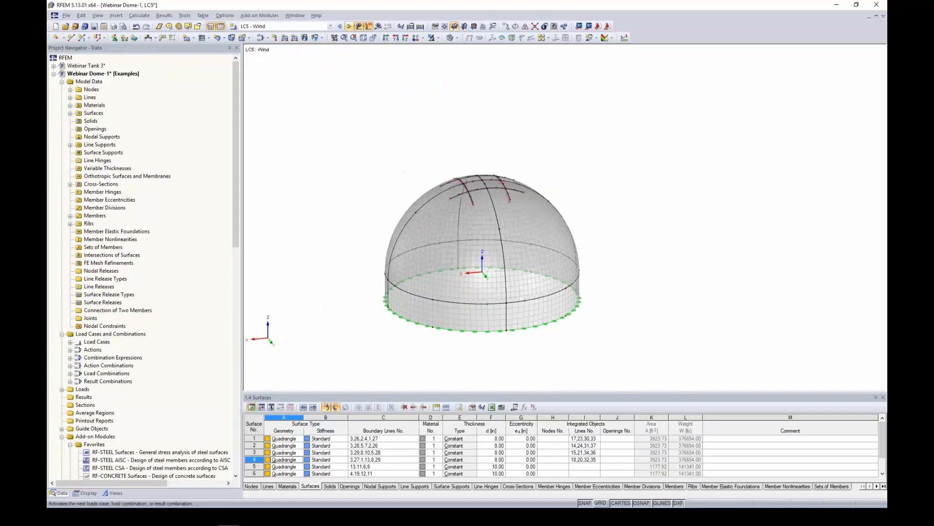
Make LC5 - Wind the active load case and switch to the PowerPoint slide on ASCE 7-16 wind loads on domes
left_click(349, 26)
scroll(368, 214, "up", 3)
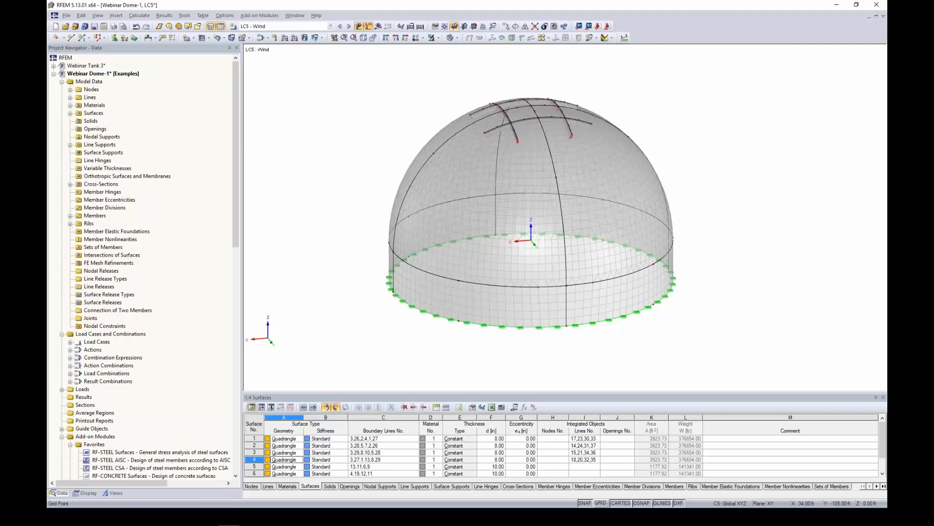
key("super+Tab")
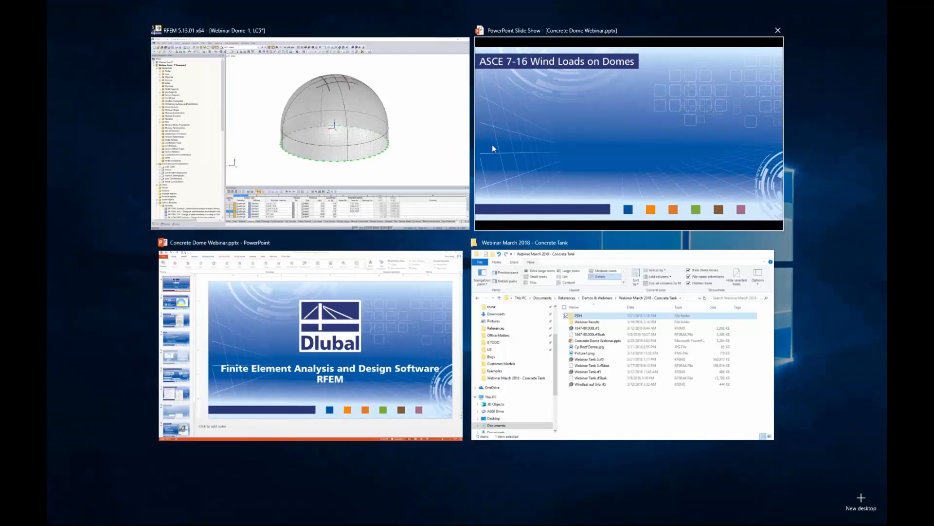
left_click(492, 145)
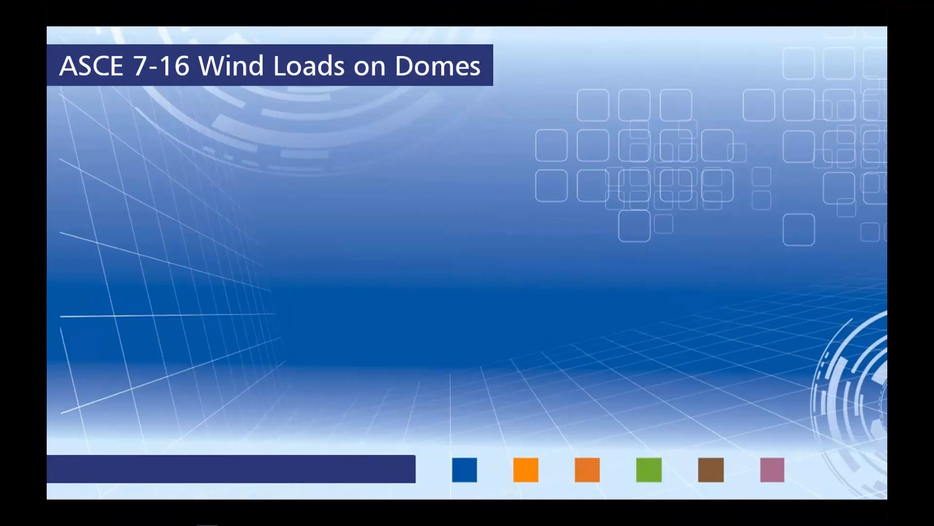
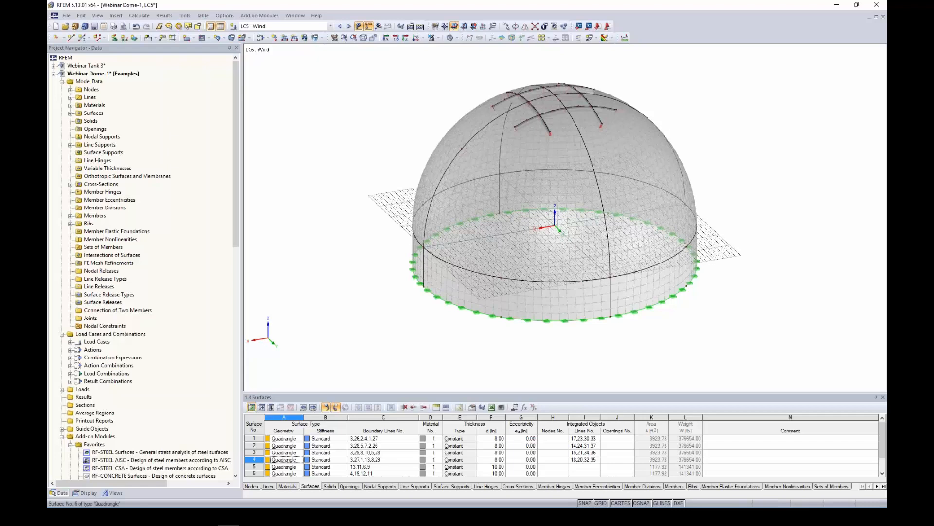
Set the work plane to YZ with its origin at the wall's upper-edge node at X = 50 ft
left_click(465, 27)
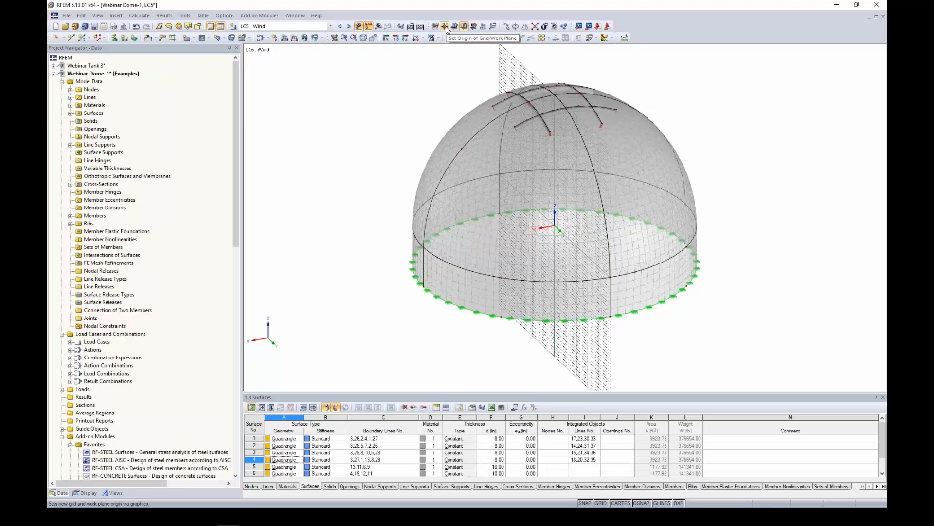
left_click(447, 30)
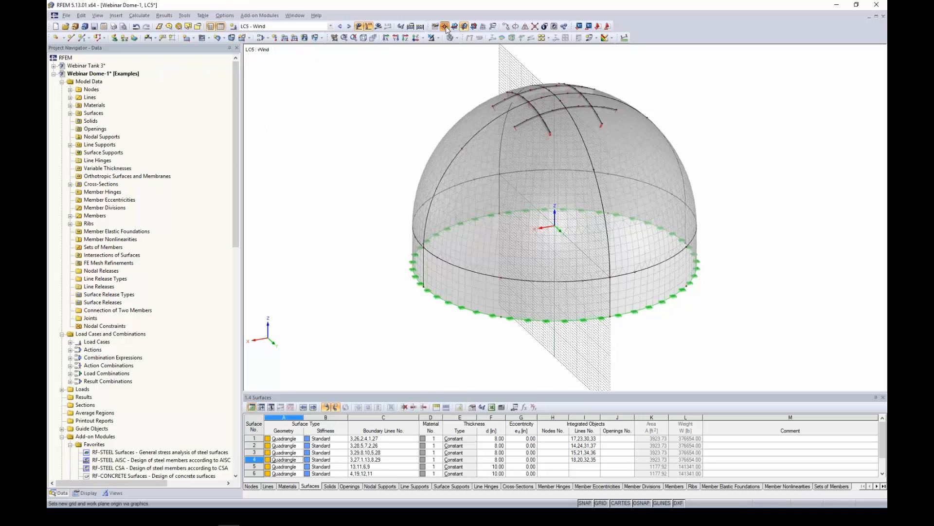
left_click(424, 247)
right_click(607, 356)
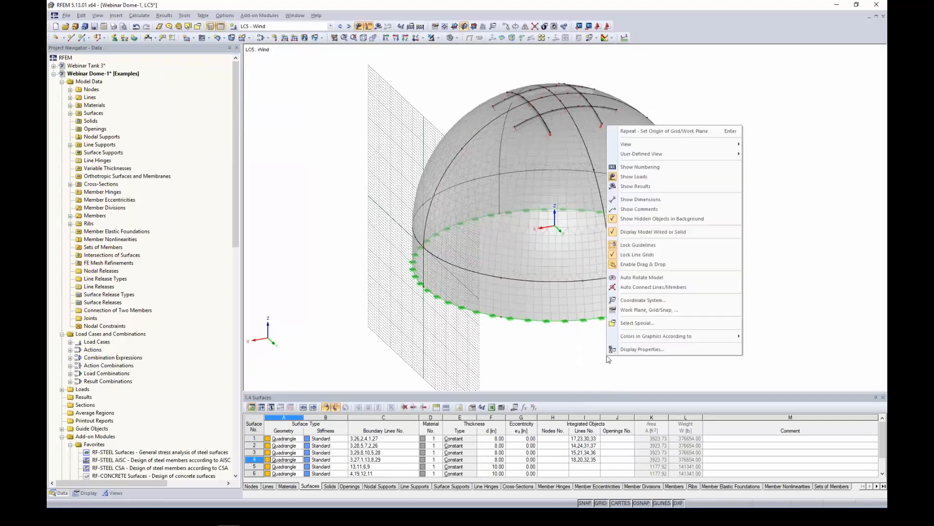
left_click(587, 364)
middle_click_drag(536, 357, 593, 317, "ctrl")
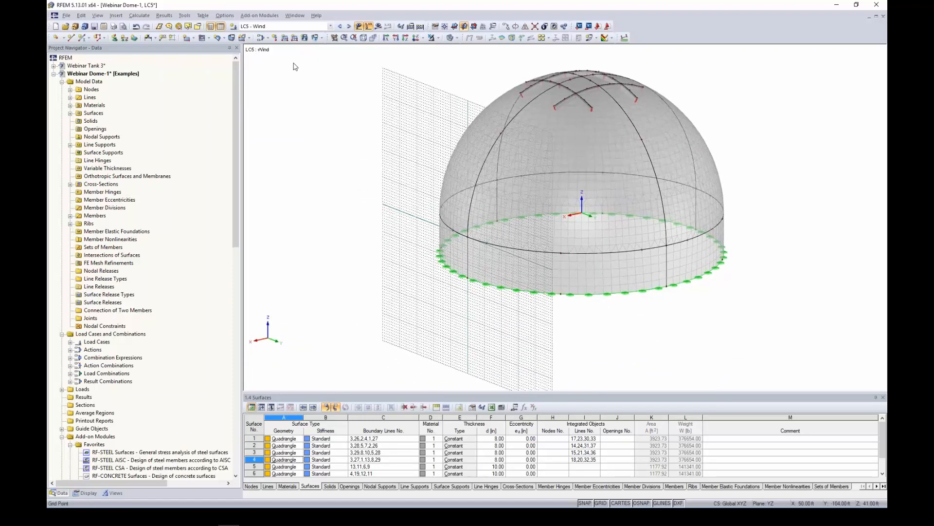
Start a new free rectangular load and assign it to cylindrical wall surfaces 5-8
left_click(322, 38)
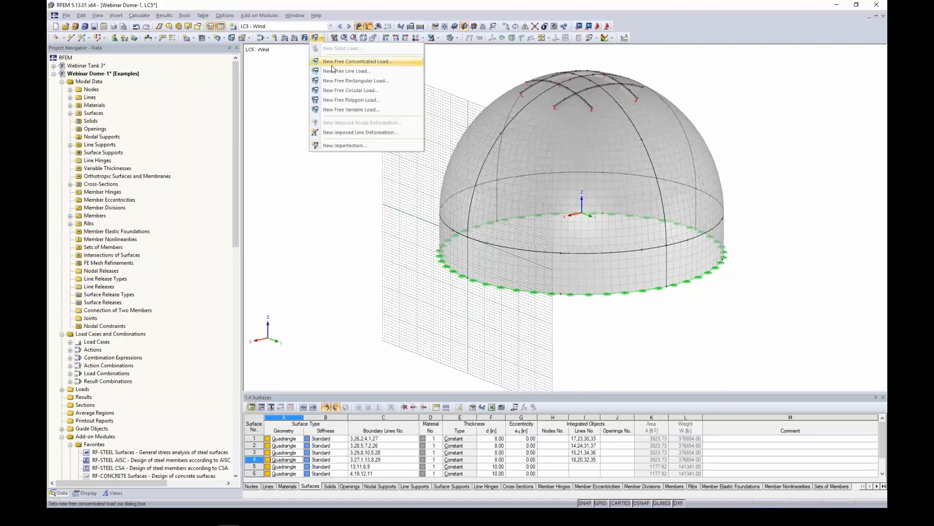
left_click(334, 82)
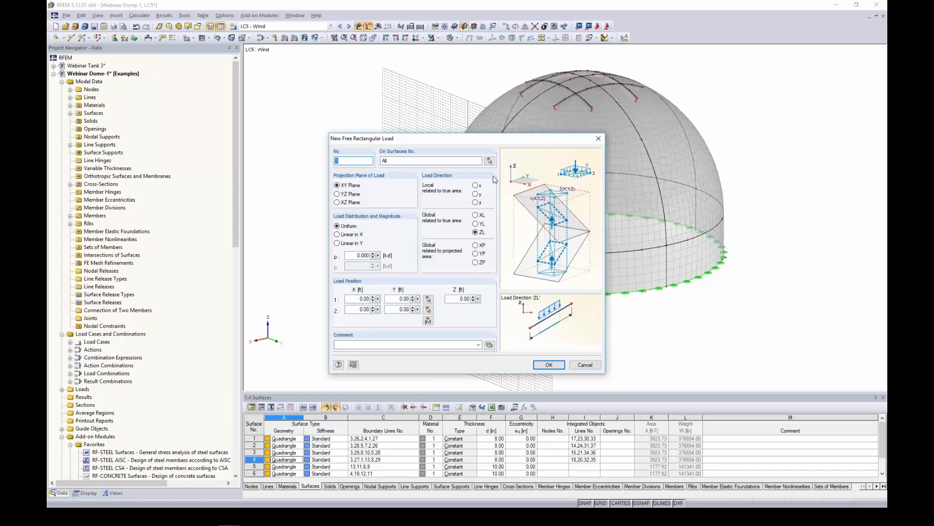
left_click(490, 161)
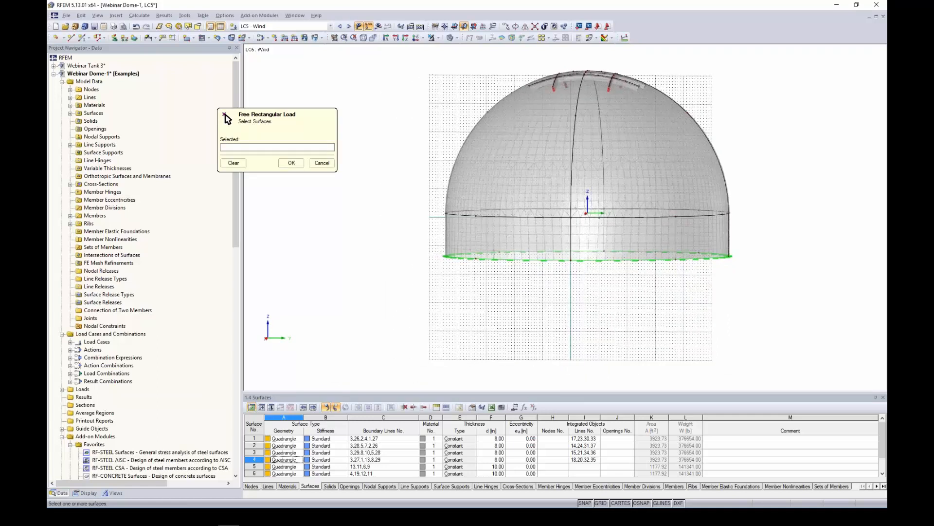
left_click_drag(428, 229, 427, 228)
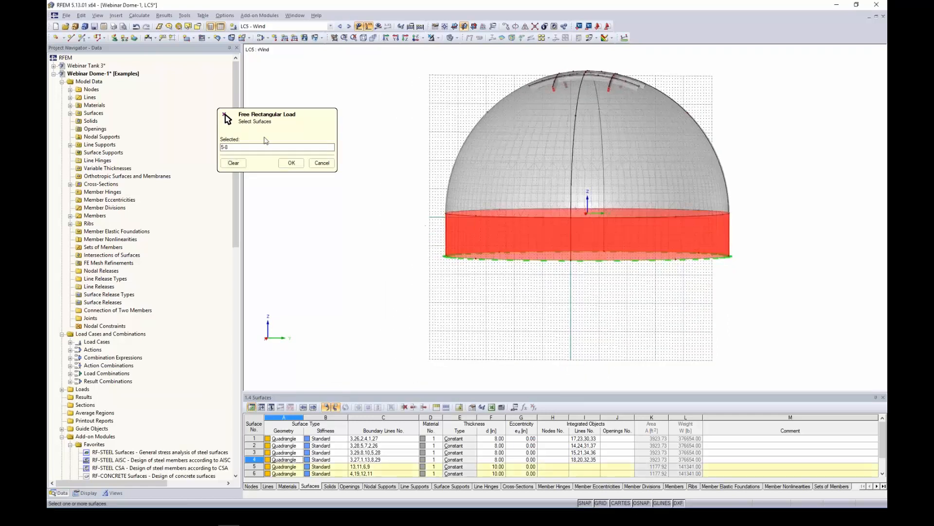
left_click(291, 163)
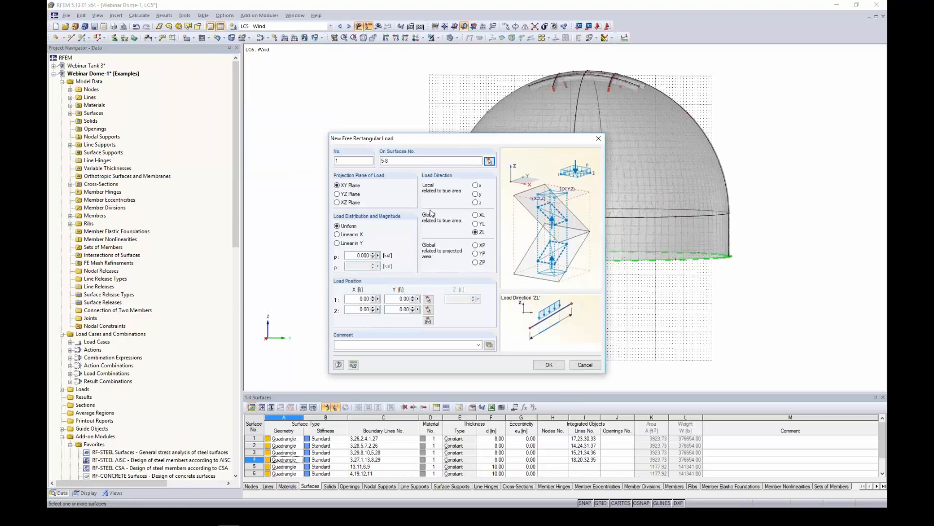
Project the rectangular load onto the YZ plane as a uniform -0.008 ksf in the global XP direction
left_click(337, 194)
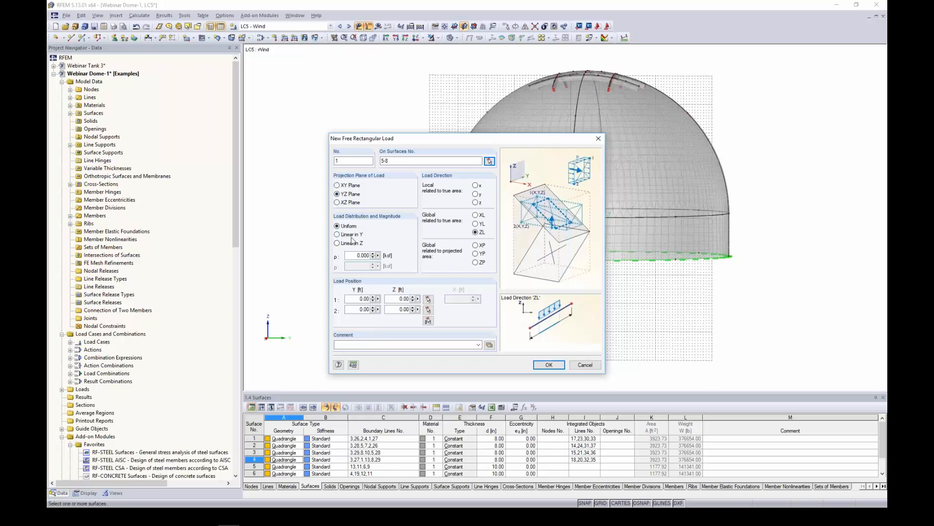
left_click_drag(356, 255, 379, 259)
key("BackSpace")
left_click(475, 245)
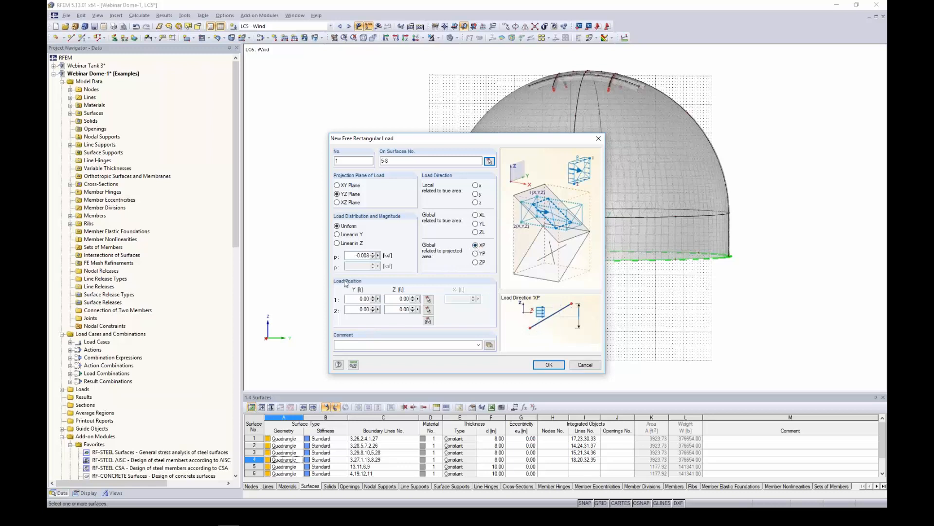
Place the wind load rectangle over the wall from Y -50, Z -15 ft to Y 50, Z 0 ft and create the load
left_click(428, 321)
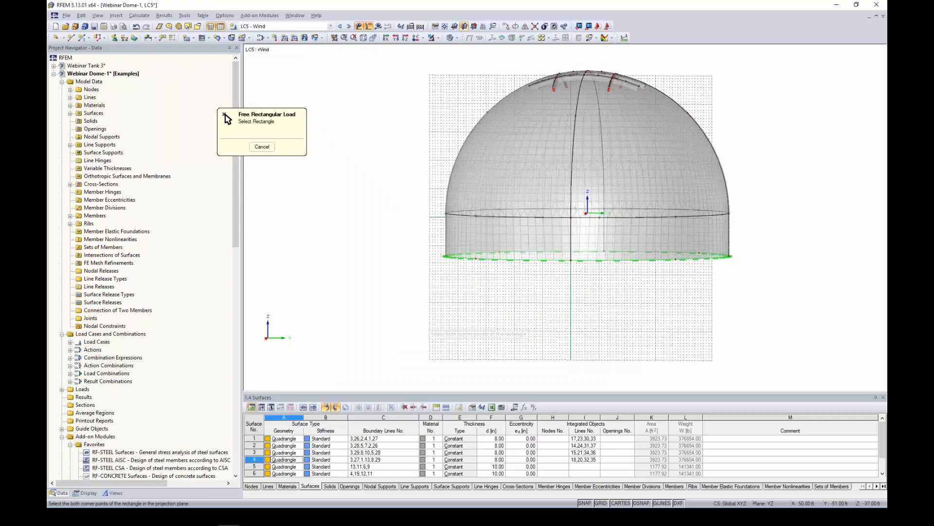
middle_click_drag(443, 288, 476, 292, "ctrl")
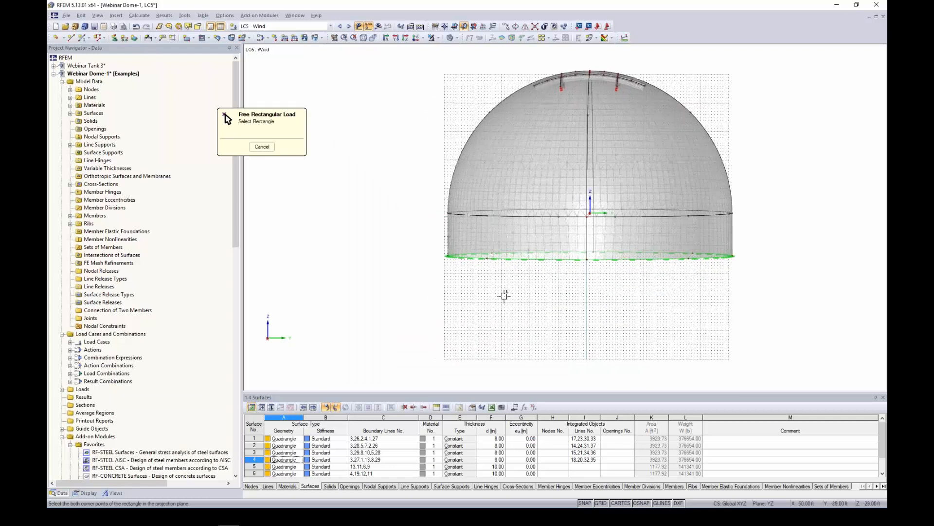
scroll(502, 294, "up", 2)
scroll(507, 278, "up", 2)
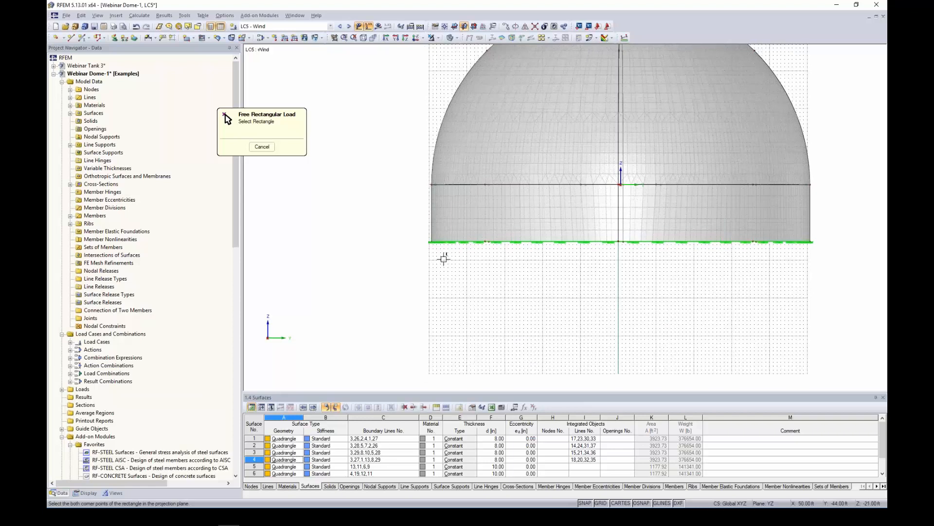
scroll(439, 251, "up", 3)
scroll(439, 252, "up", 1)
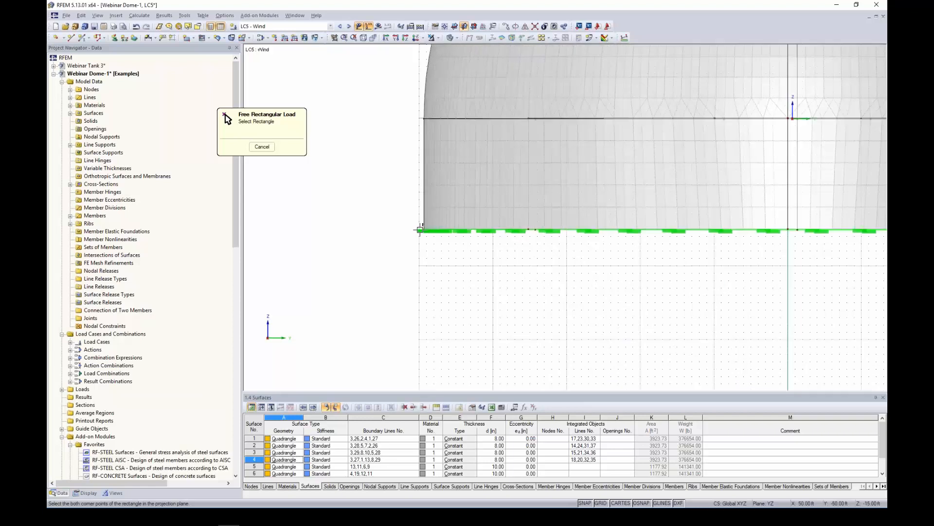
left_click(420, 229)
scroll(487, 246, "down", 2)
middle_click_drag(504, 254, 657, 244)
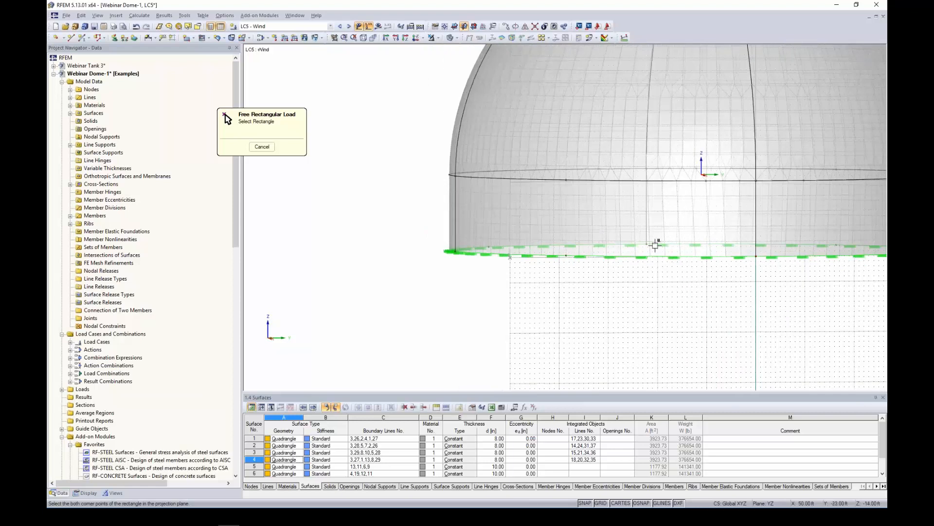
middle_click_drag(822, 215, 559, 241)
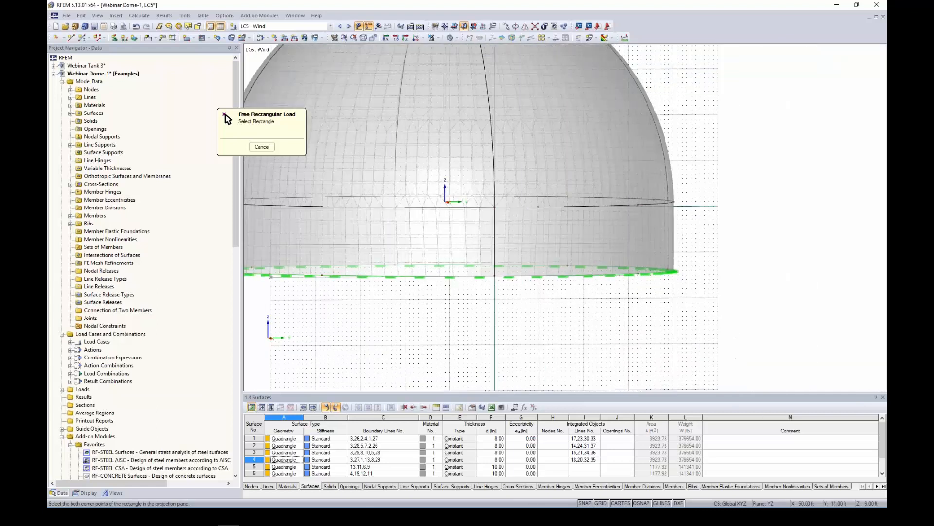
left_click(717, 206)
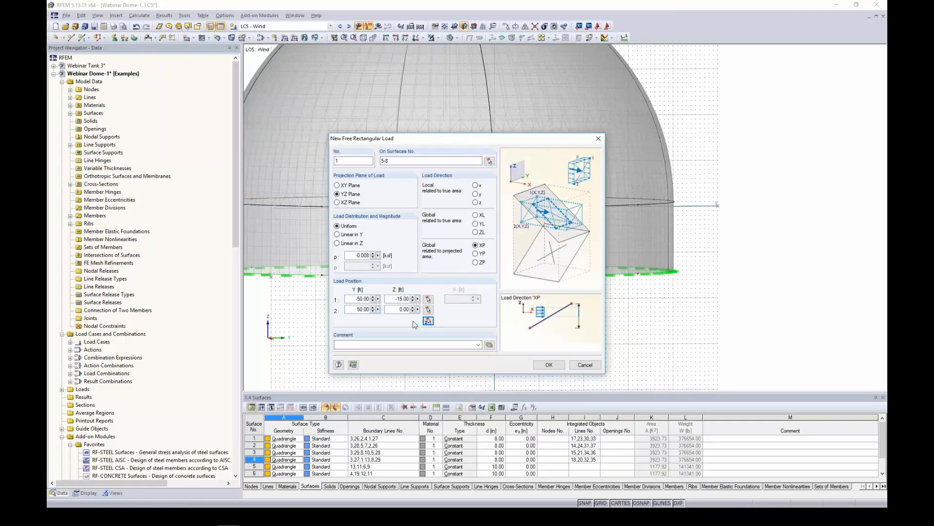
left_click(547, 365)
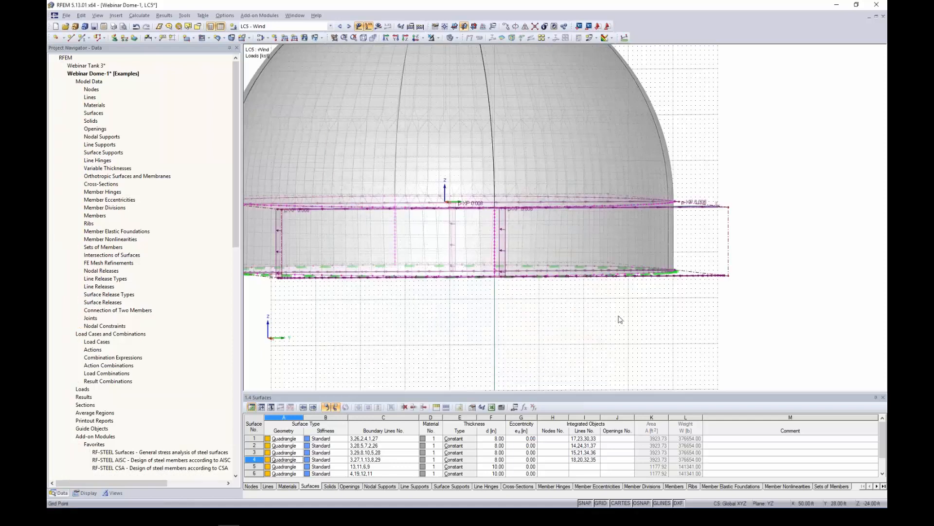
Set the work plane to XY and isolate the dome surfaces and ribs above the cylindrical wall in visibility mode
middle_click_drag(671, 321, 535, 325, "ctrl")
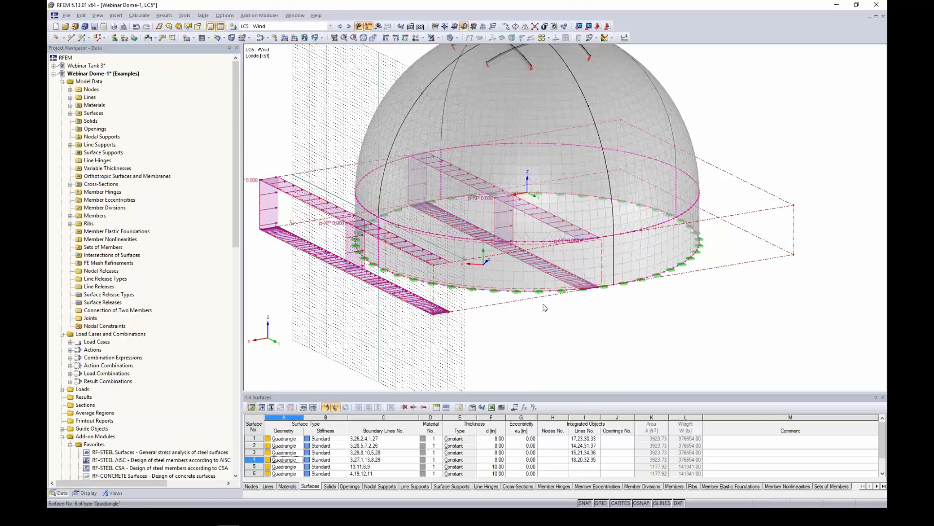
scroll(512, 327, "down", 5)
scroll(512, 327, "up", 5)
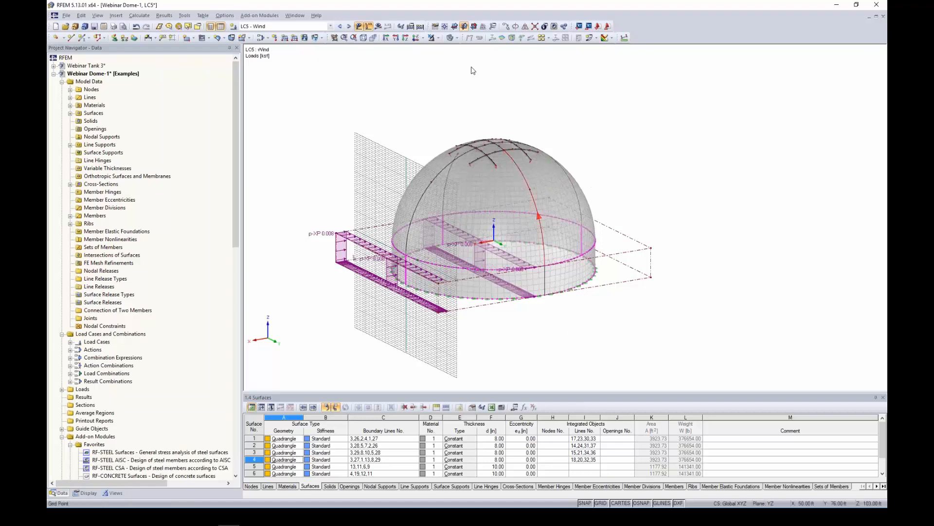
left_click(454, 27)
left_click_drag(616, 193, 360, 88)
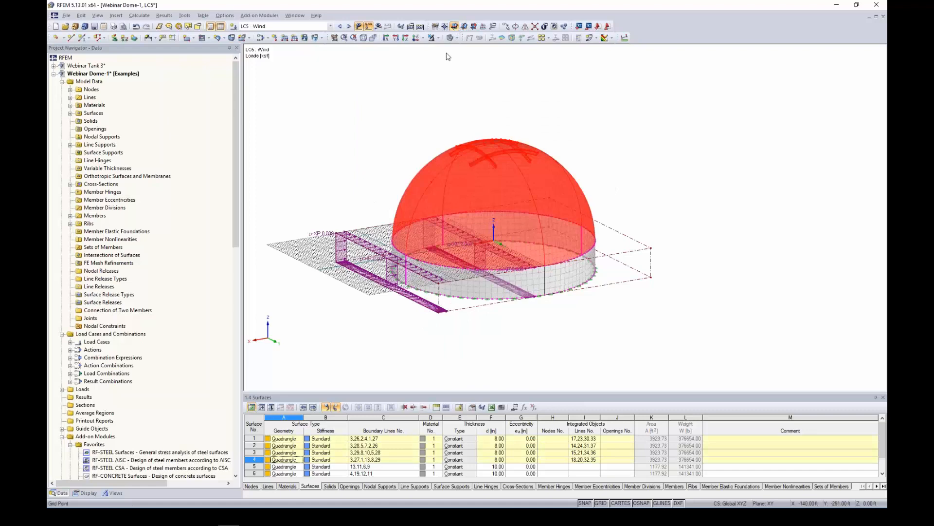
left_click(439, 38)
left_click(444, 49)
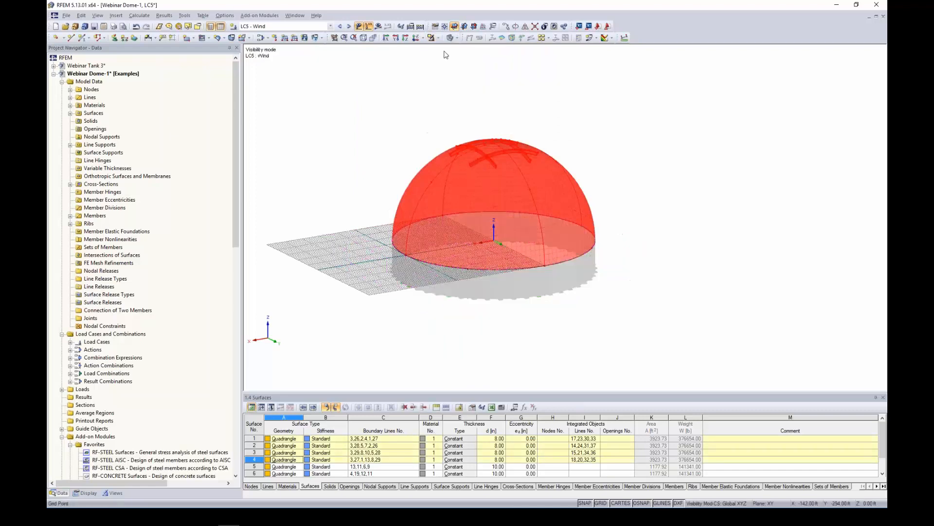
left_click(585, 121)
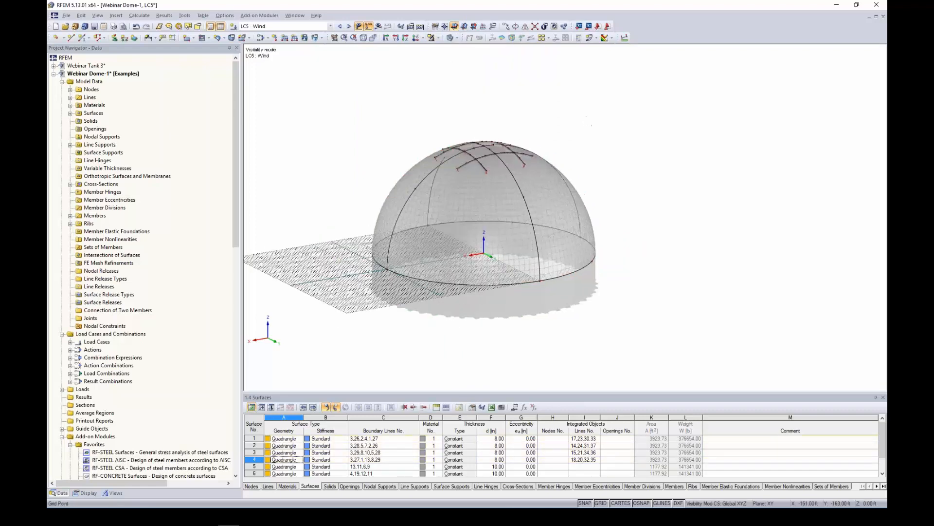
Start a new free rectangular load and assign it to dome surfaces 1 and 4
left_click(321, 38)
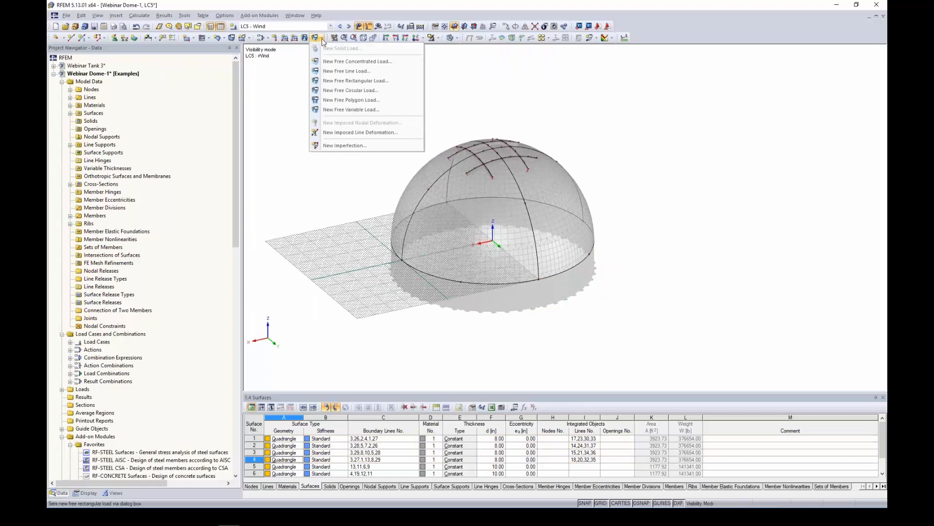
left_click(337, 82)
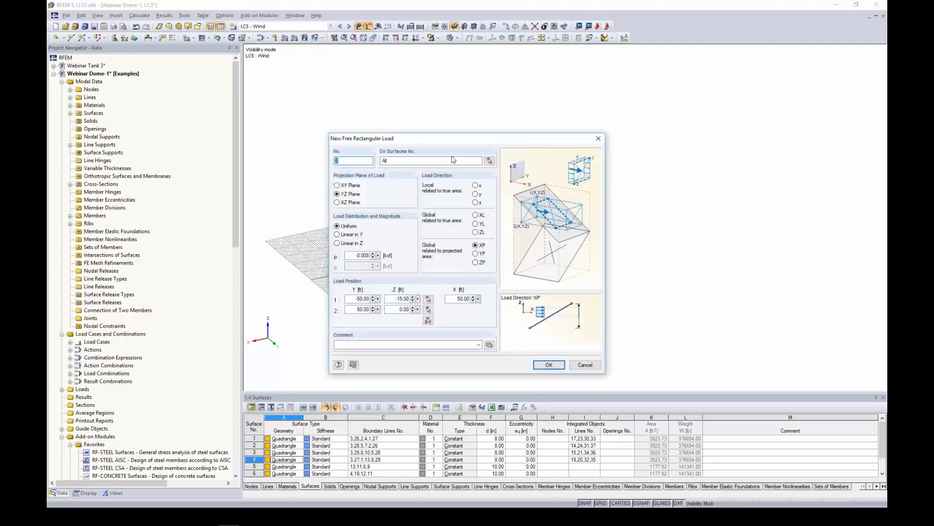
left_click(490, 161)
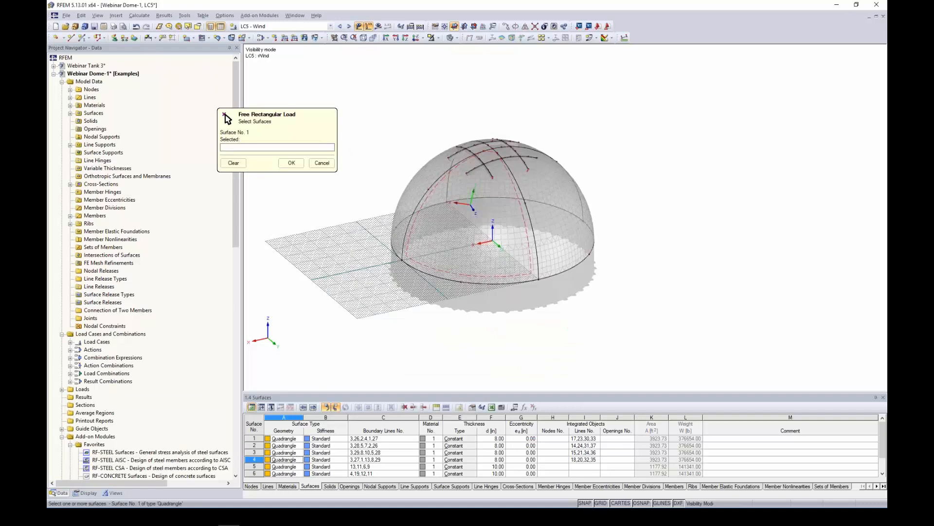
left_click(477, 204)
left_click(421, 178)
middle_click_drag(463, 207, 467, 222, "ctrl")
left_click(295, 164)
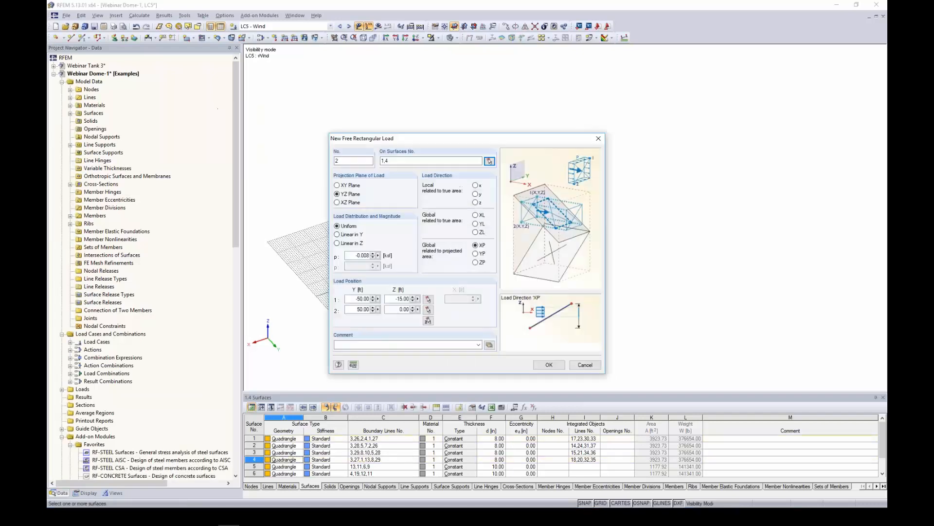
Project the load onto the XY plane in local z direction, varying linearly in X from 0.016 to -0.041 ksf
left_click(338, 186)
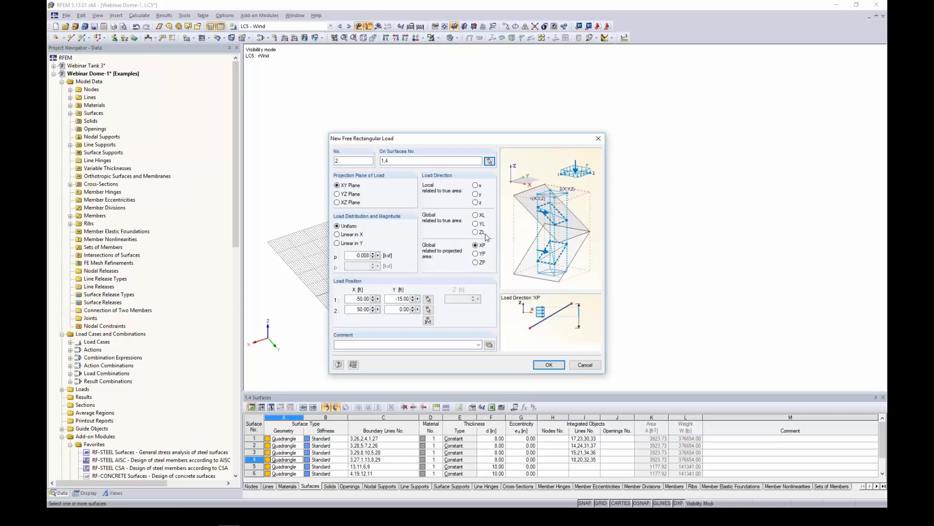
left_click(476, 203)
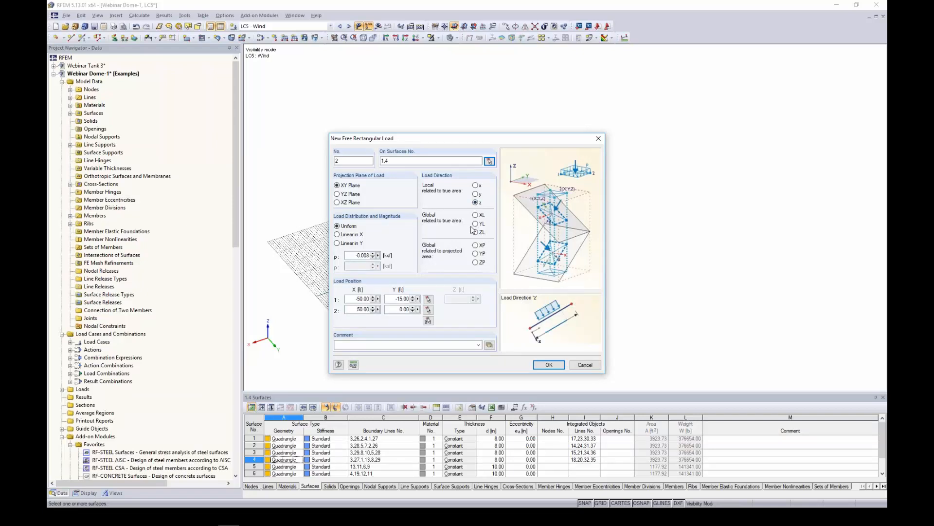
left_click(337, 235)
left_click_drag(349, 255, 381, 255)
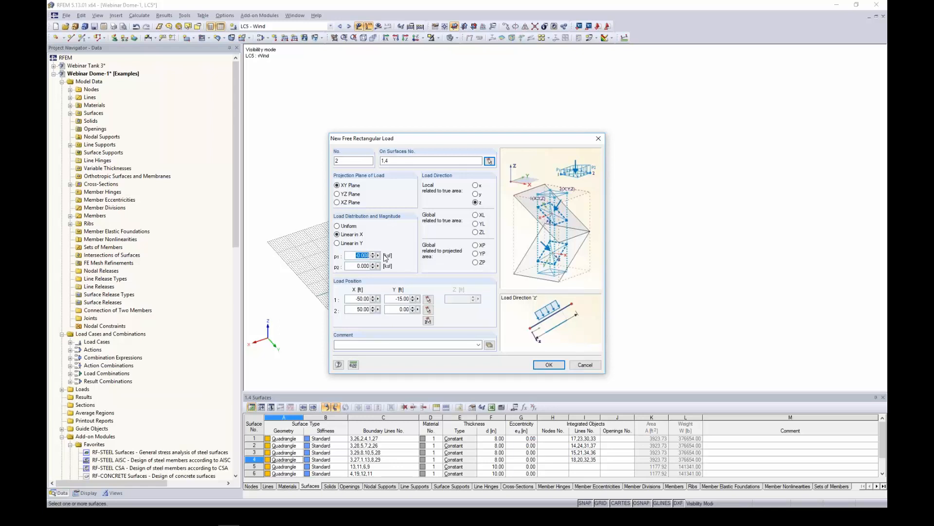
type("0.018")
left_click_drag(355, 266, 514, 273)
left_click_drag(515, 141, 355, 117)
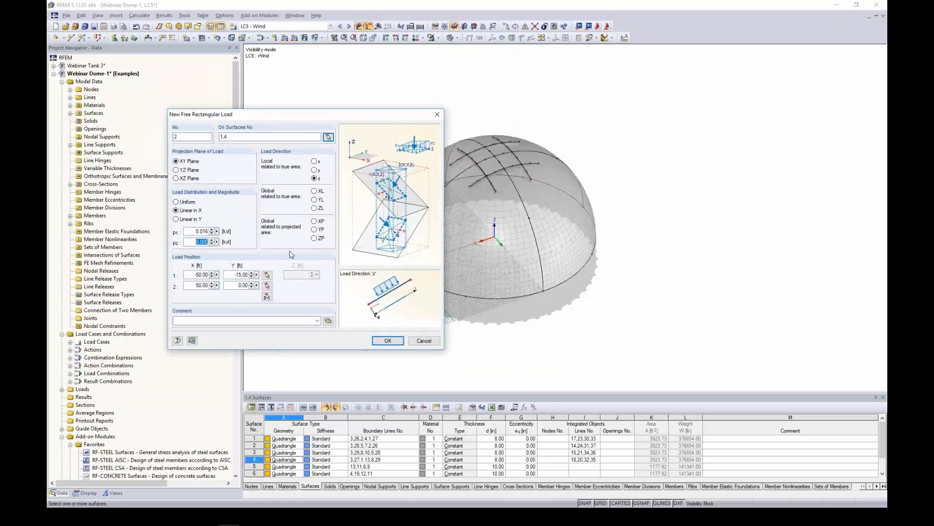
key("BackSpace")
left_click_drag(284, 117, 321, 113)
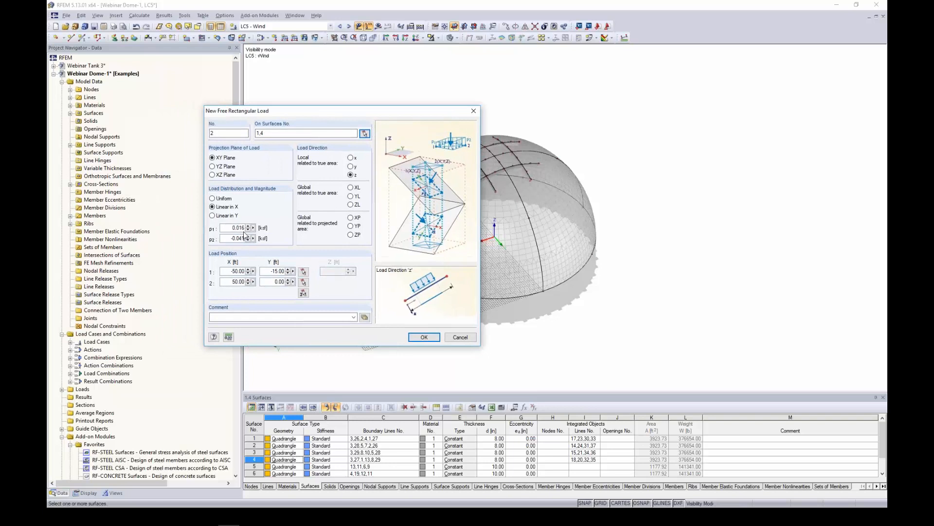
Define the new load's rectangle graphically from X 50, Y 50 ft to X 0, Y -50 ft and create the free rectangular load
left_click(303, 293)
middle_click_drag(673, 211, 581, 309, "ctrl")
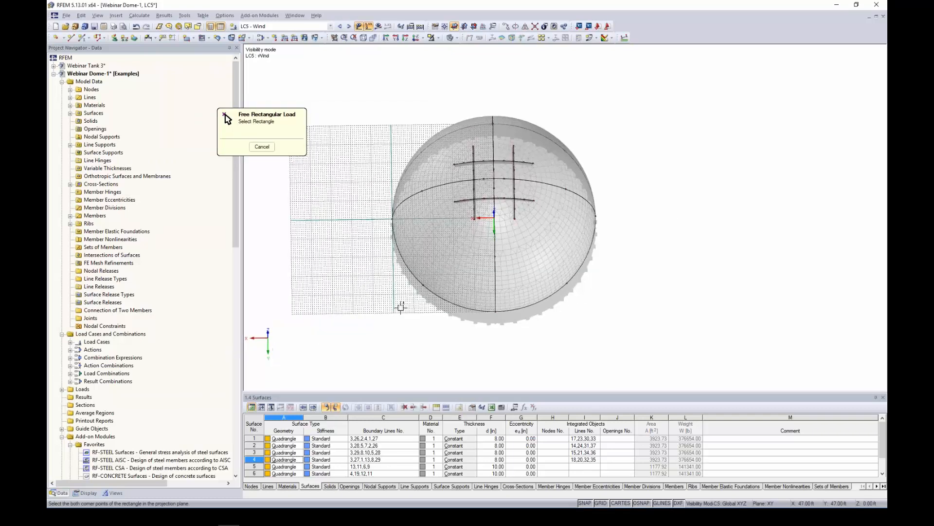
middle_click_drag(468, 162, 488, 145, "ctrl")
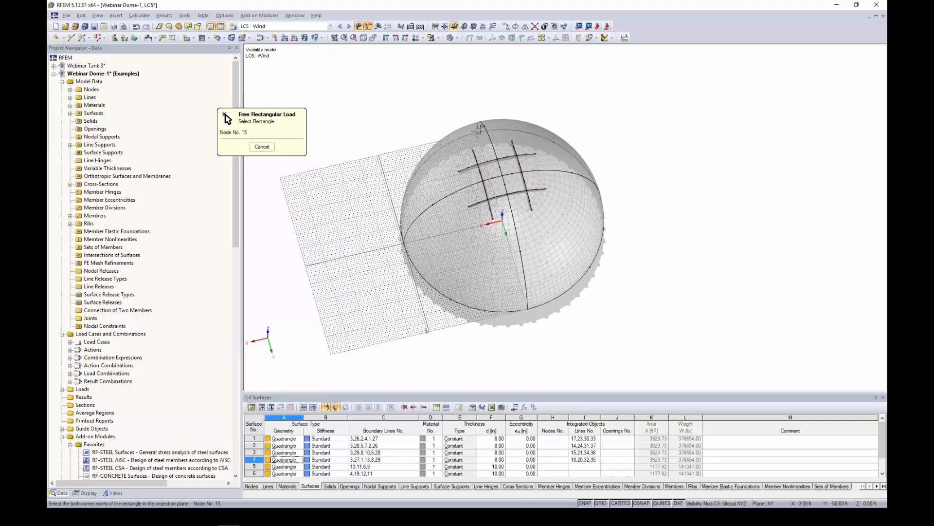
left_click(478, 131)
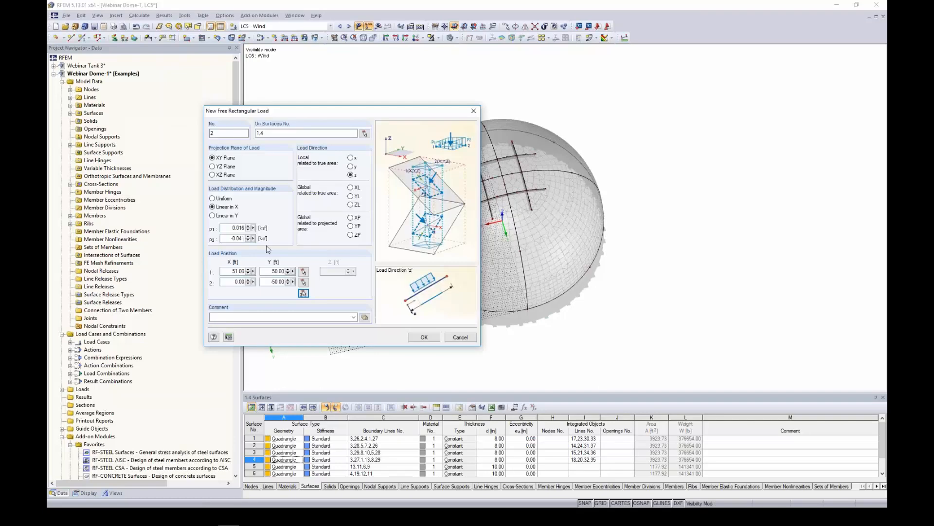
left_click(236, 271)
key("Delete")
type("0")
left_click(425, 341)
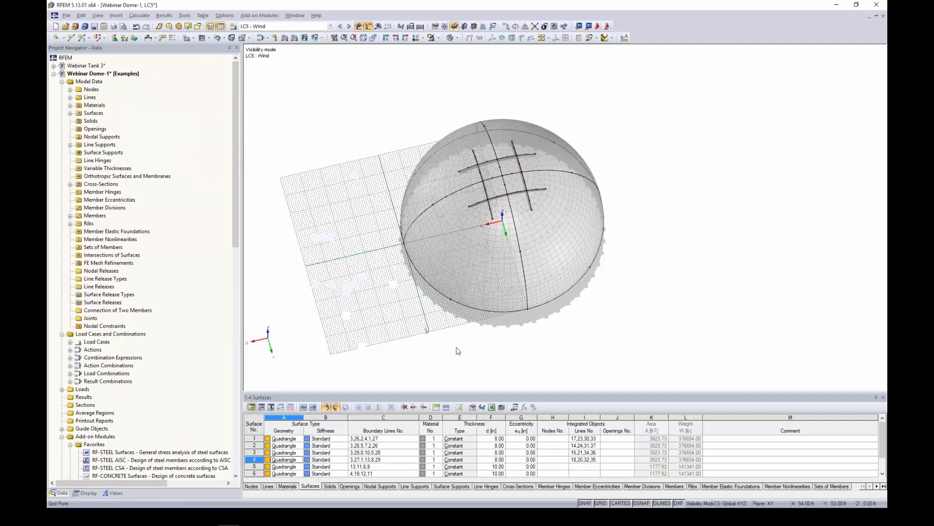
Examine how the new linearly varying wind load is distributed over the windward half of the dome
middle_click_drag(564, 260, 479, 215, "ctrl")
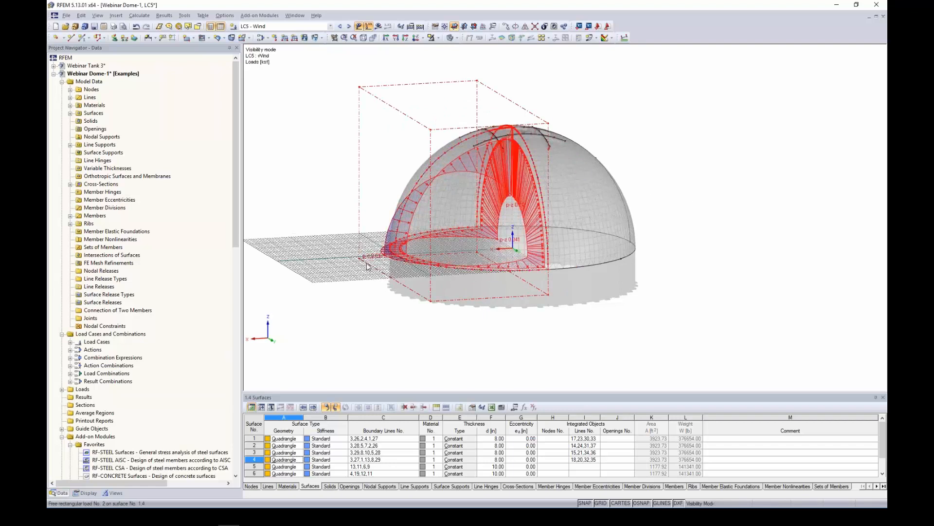
scroll(398, 288, "up", 3)
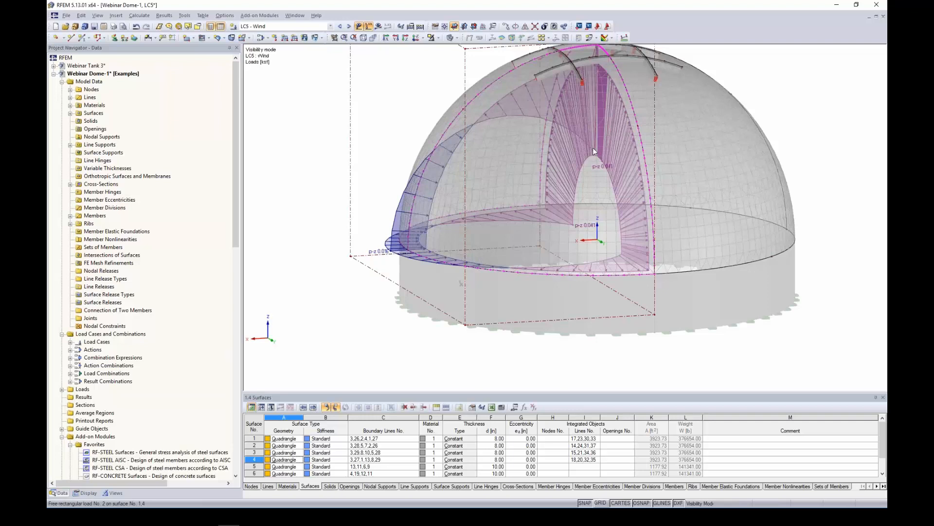
middle_click_drag(592, 148, 529, 200)
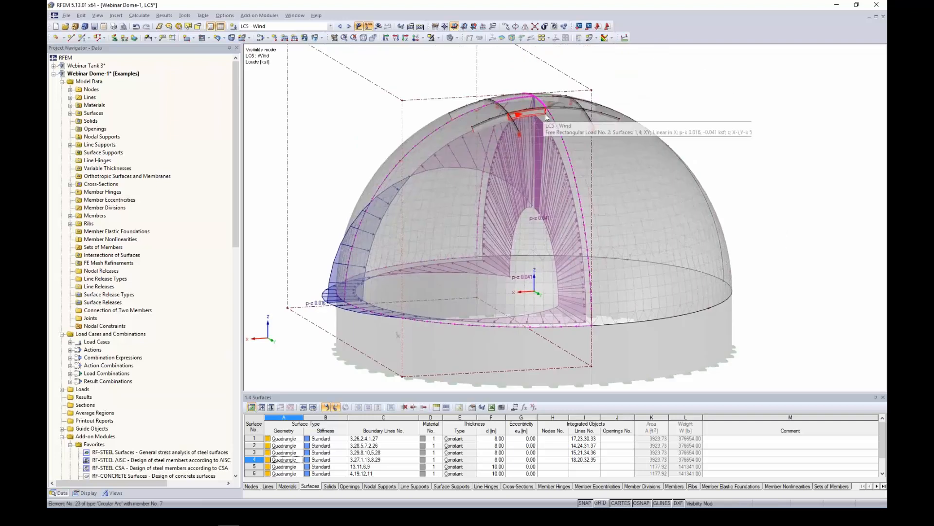
scroll(458, 194, "down", 4)
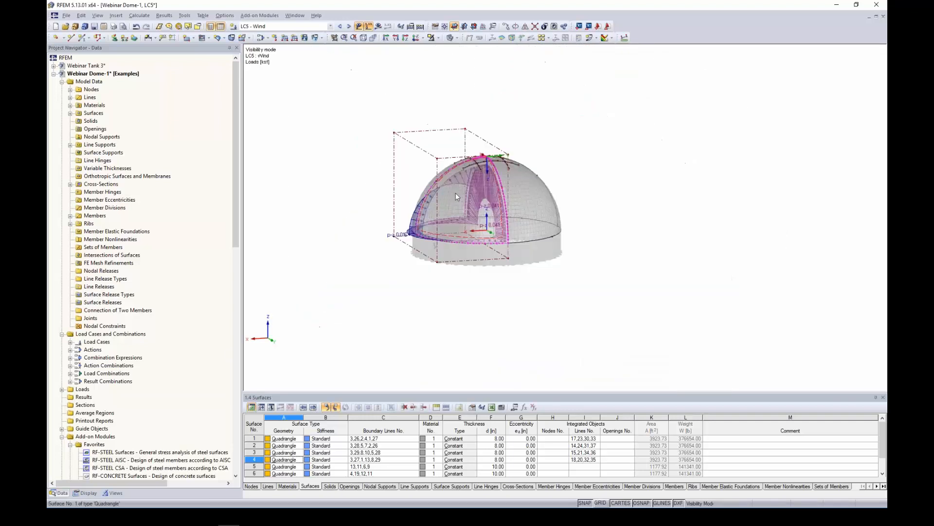
middle_click_drag(482, 193, 560, 250, "ctrl")
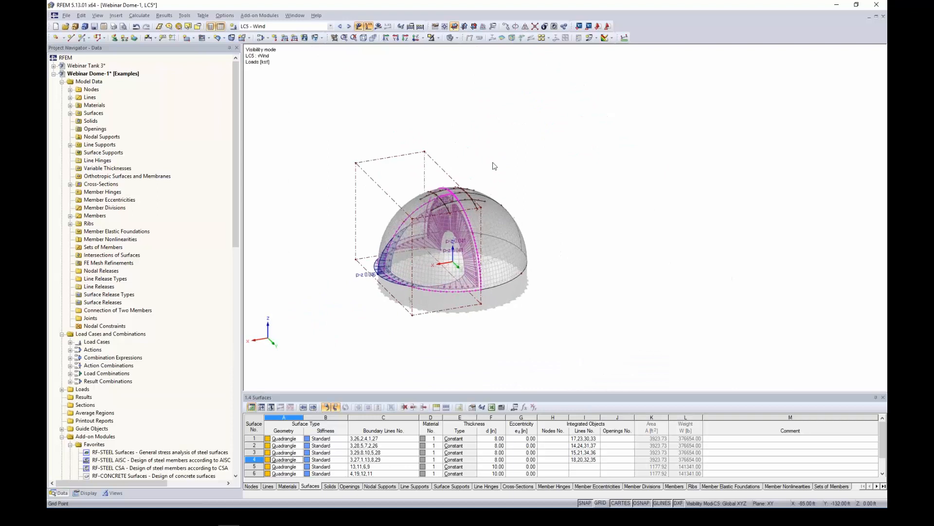
scroll(489, 180, "up", 4)
middle_click_drag(487, 195, 596, 181)
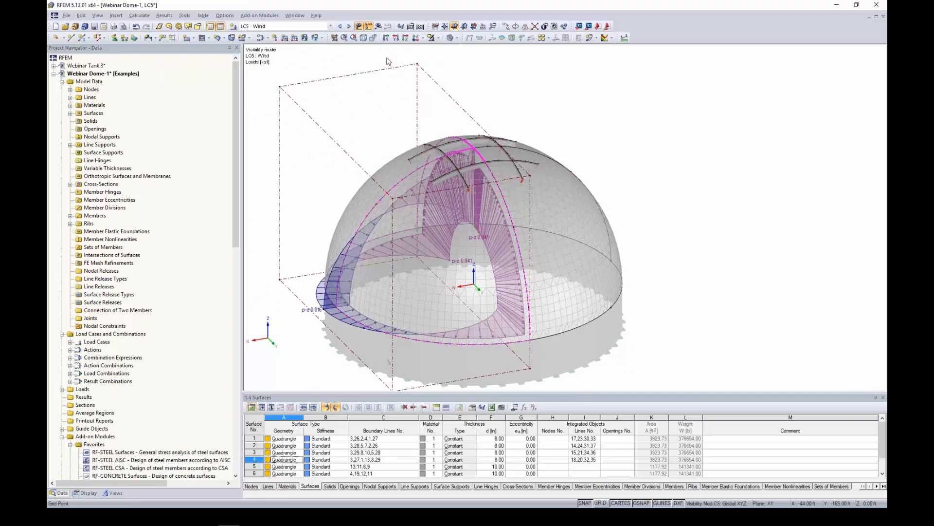
scroll(475, 121, "down", 2)
middle_click_drag(519, 145, 498, 121, "ctrl")
left_click_drag(498, 119, 371, 68)
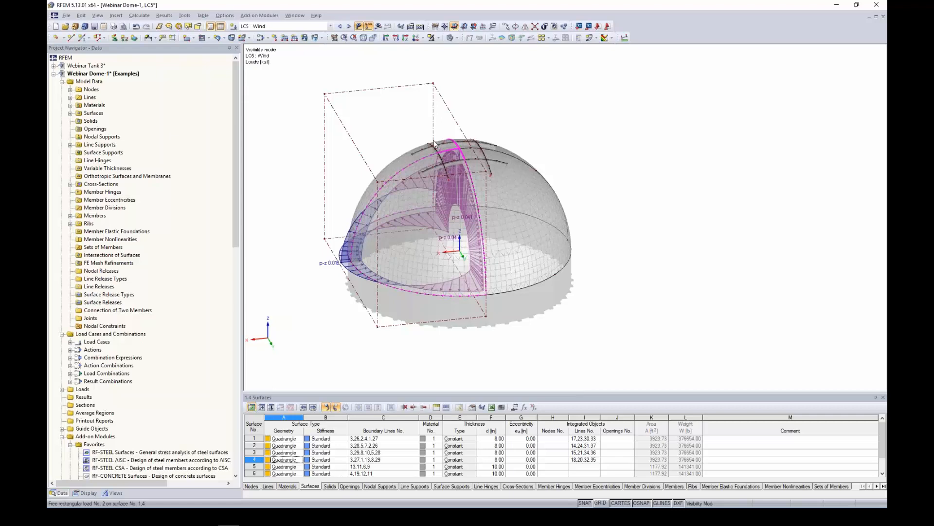
scroll(528, 175, "down", 1)
middle_click_drag(522, 180, 532, 209)
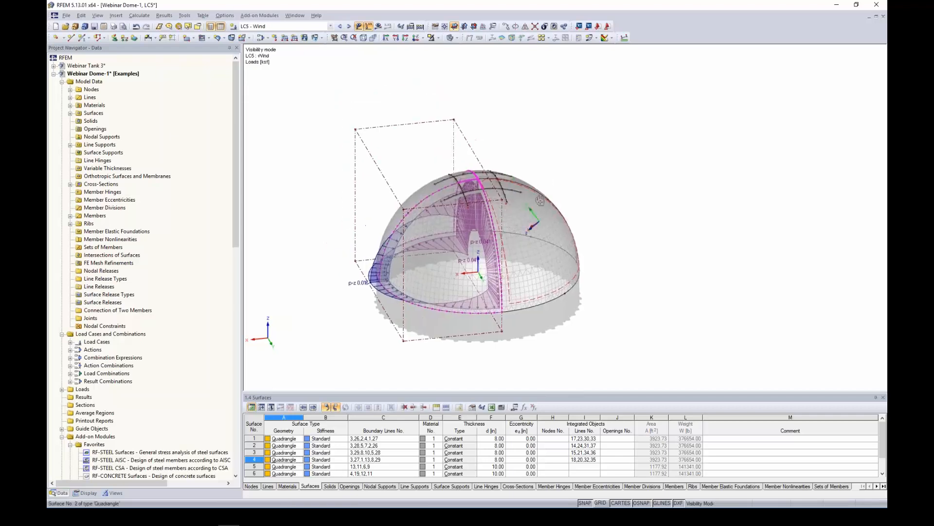
Restore full visibility and copy the rectangular wind load once by -50 ft in X, without creating surfaces between lines and copies
left_click(438, 39)
left_click(485, 113)
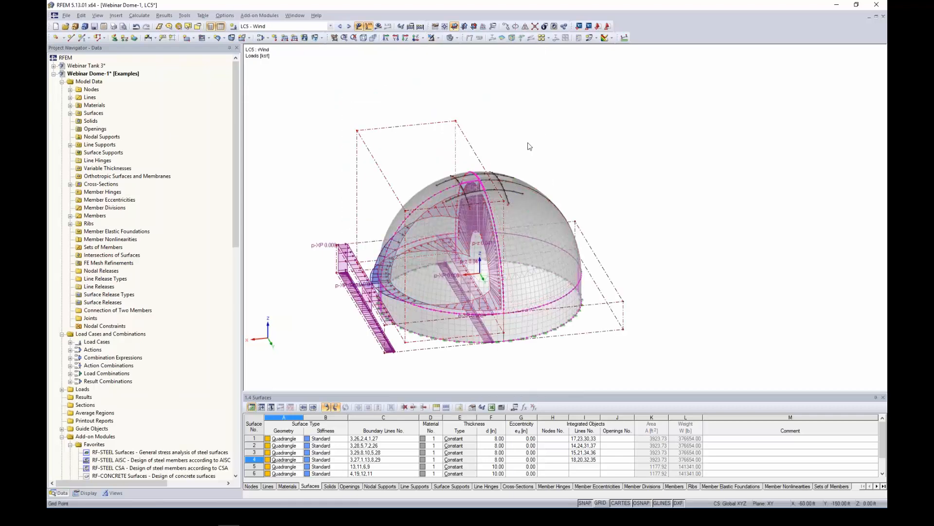
left_click_drag(527, 142, 402, 82)
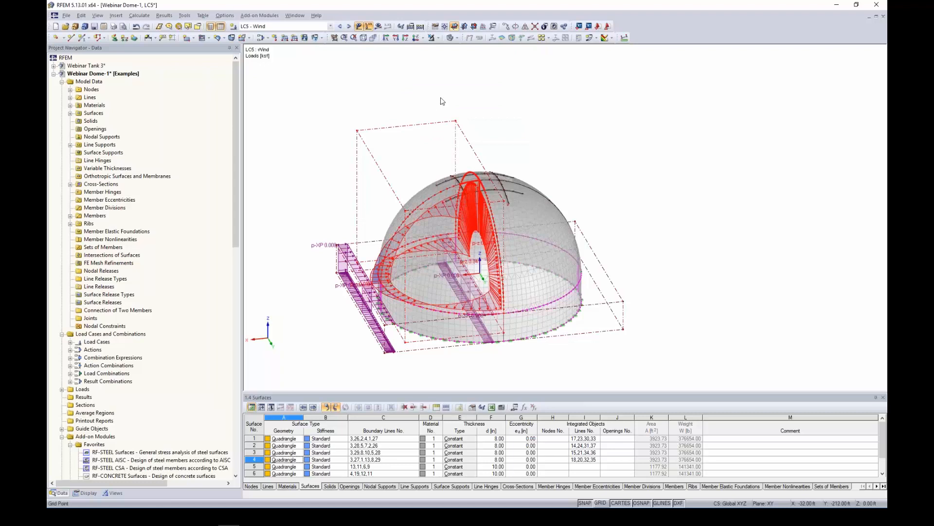
left_click(505, 27)
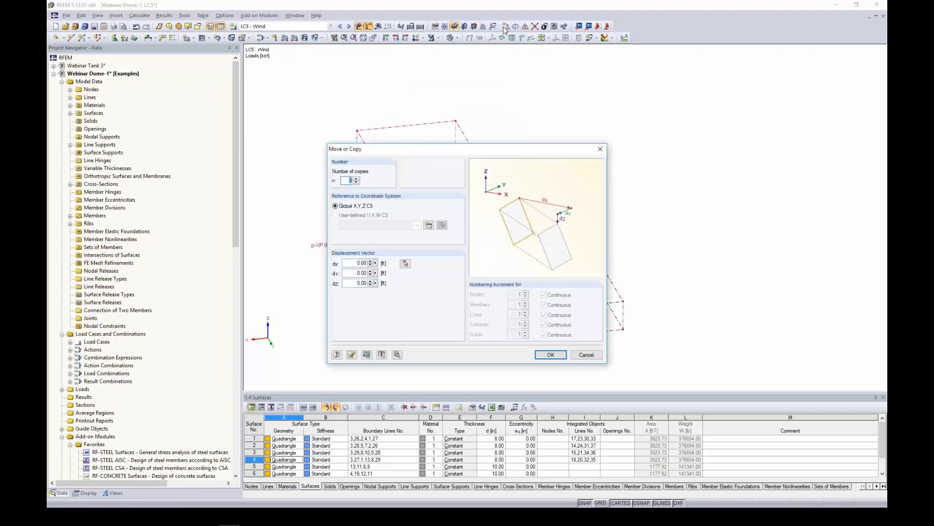
left_click(357, 180)
left_click(356, 264)
type("-50")
left_click(397, 354)
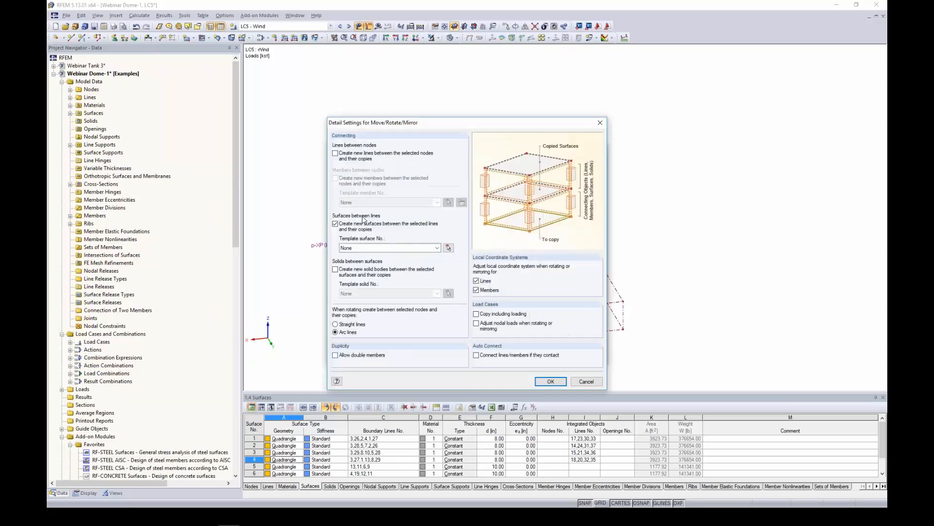
left_click(335, 224)
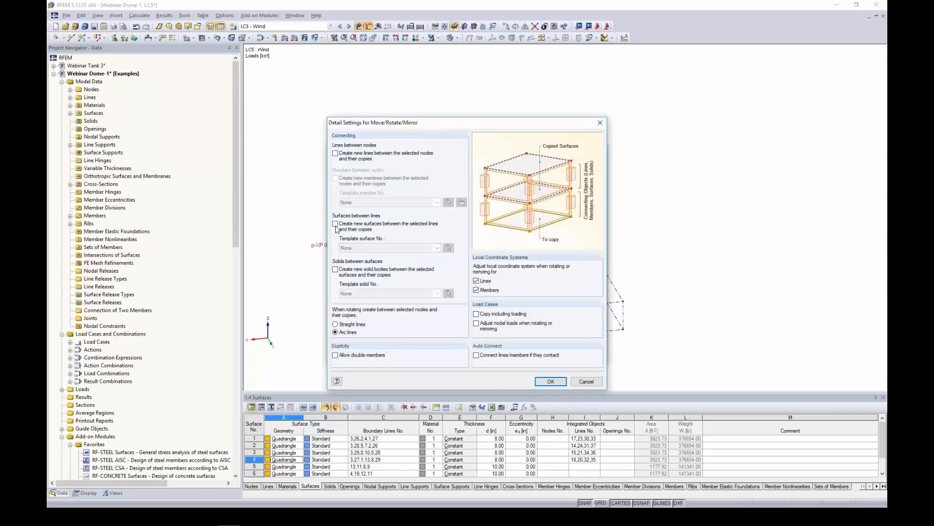
left_click(544, 383)
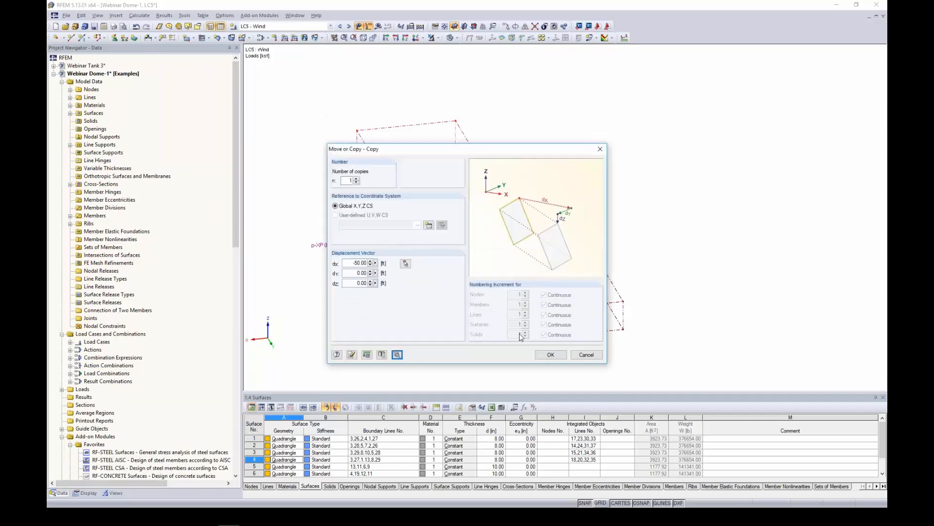
left_click(550, 355)
Select the dome surfaces together with their rectangular loads and display only those selected objects
middle_click_drag(643, 220, 677, 262)
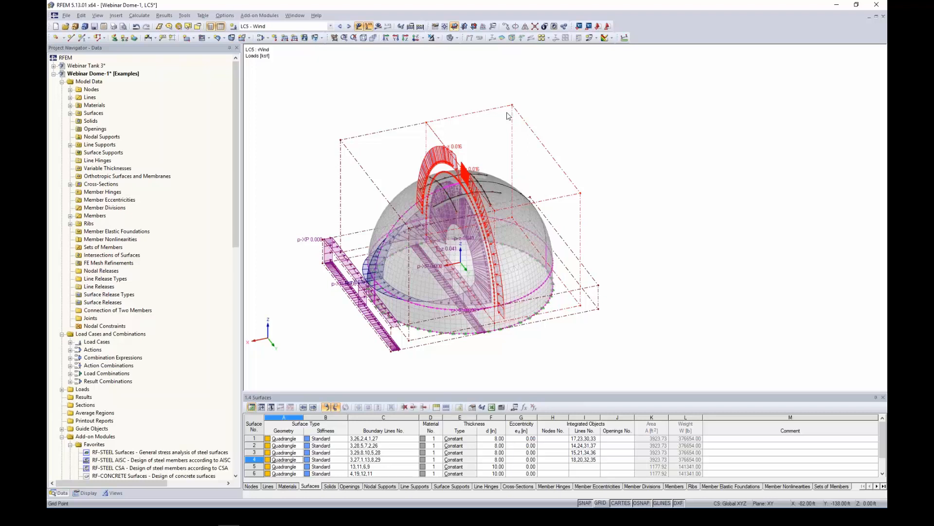
middle_click_drag(626, 226, 632, 167, "ctrl")
left_click_drag(612, 224, 322, 101)
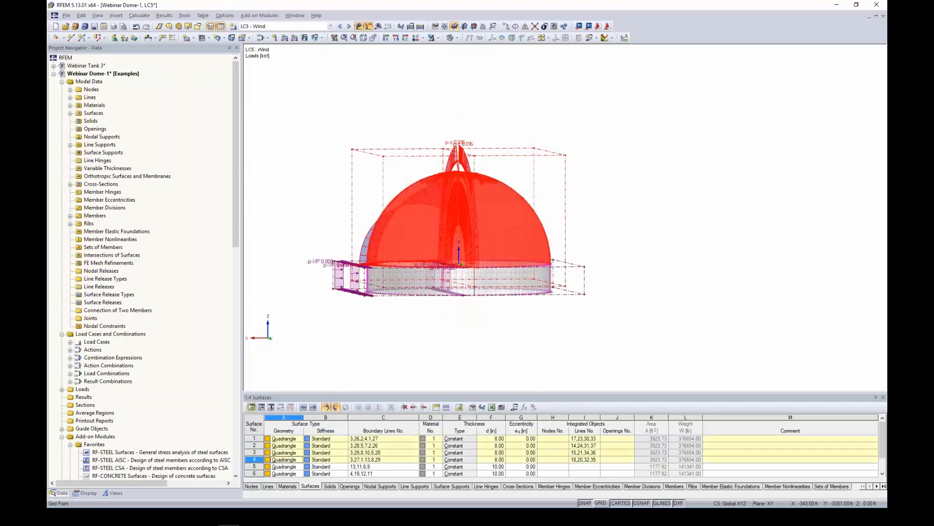
left_click(436, 38)
left_click(444, 50)
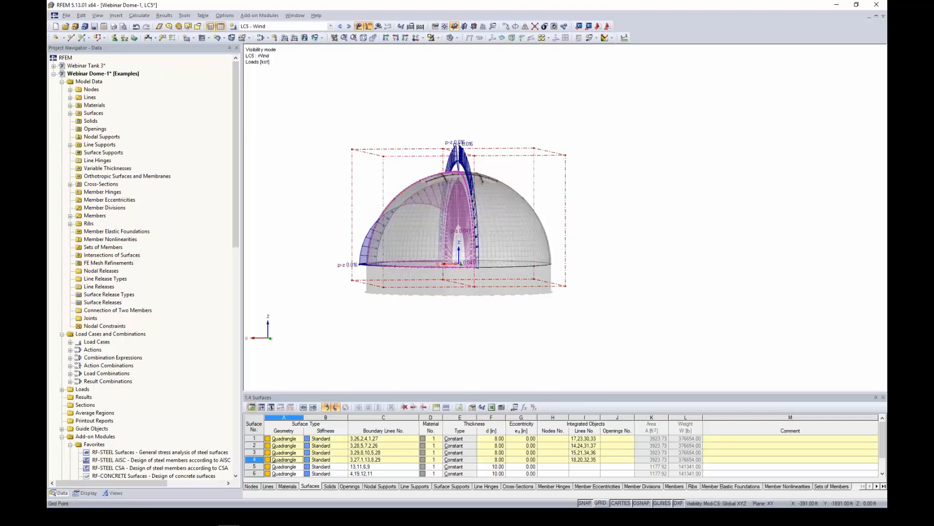
Open the copied rectangular load for editing and reassign it to leeward dome surfaces 2 and 3
middle_click_drag(591, 141, 606, 178, "ctrl")
double_click(564, 179)
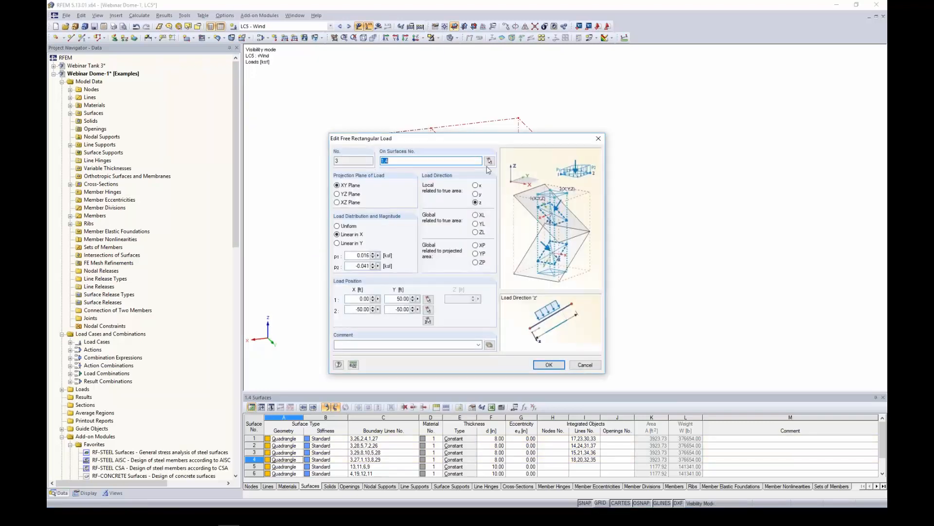
left_click(389, 160)
type("All")
left_click(489, 160)
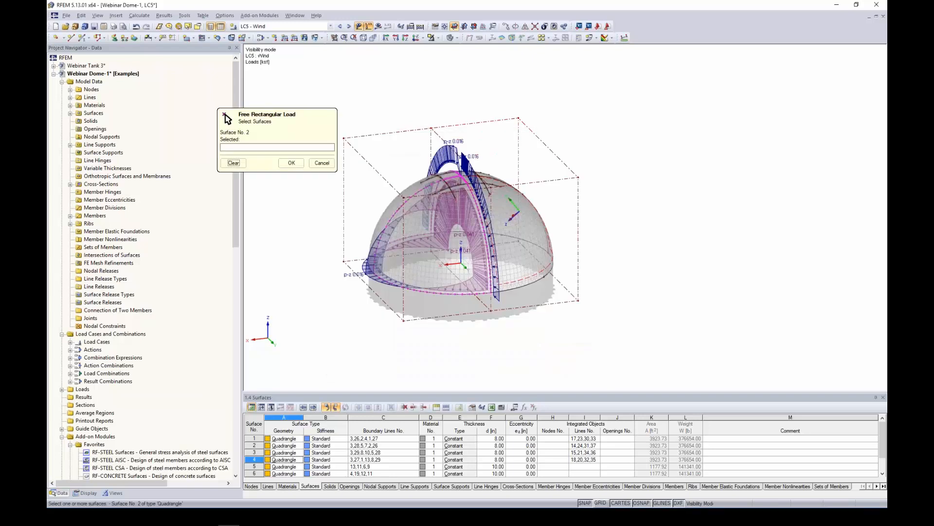
left_click(528, 234)
middle_click_drag(593, 241, 595, 283, "ctrl")
left_click(509, 181)
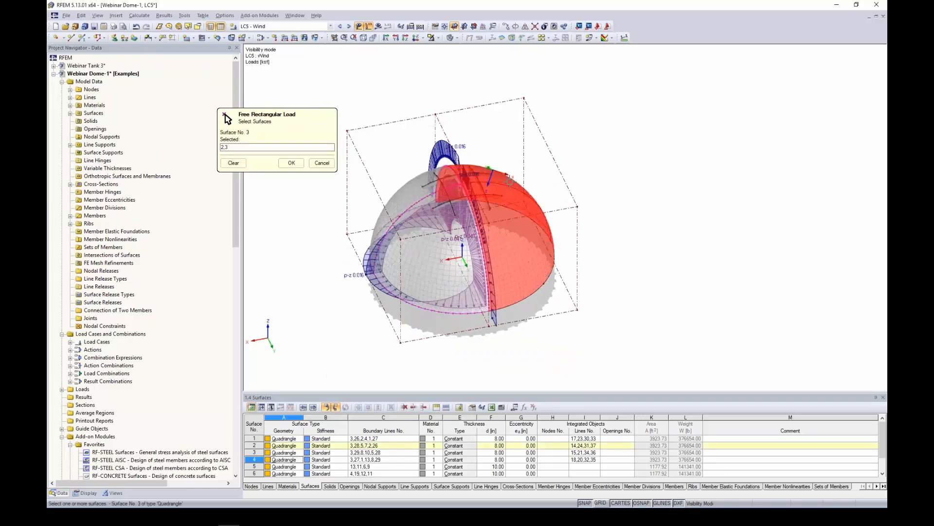
left_click(291, 163)
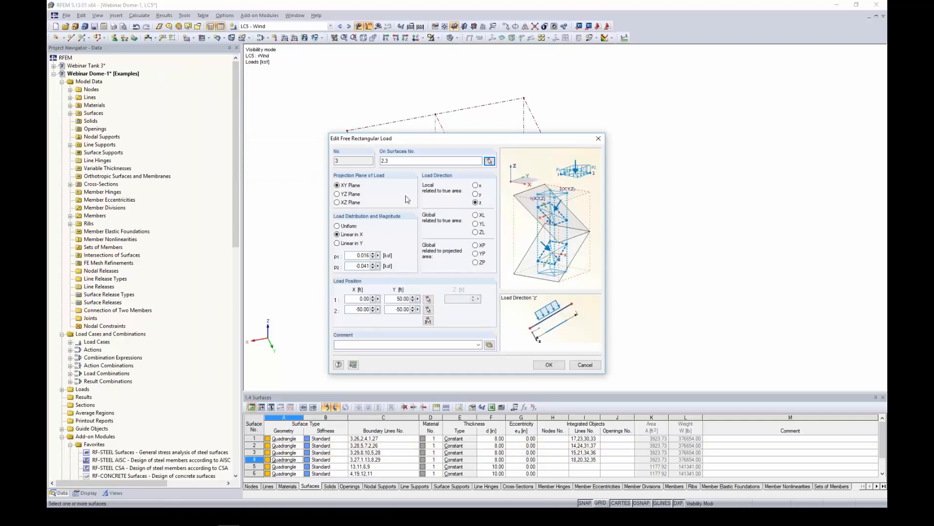
Set the copied load's magnitudes to -0.041 ksf for p1 and -0.011 ksf for p2, and apply the changes
left_click_drag(354, 257, 386, 257)
key("BackSpace")
left_click_drag(353, 267, 382, 274)
type("-0")
left_click(549, 365)
Inspect the wind loads on both dome halves and restore visibility of the whole model
scroll(497, 253, "up", 4)
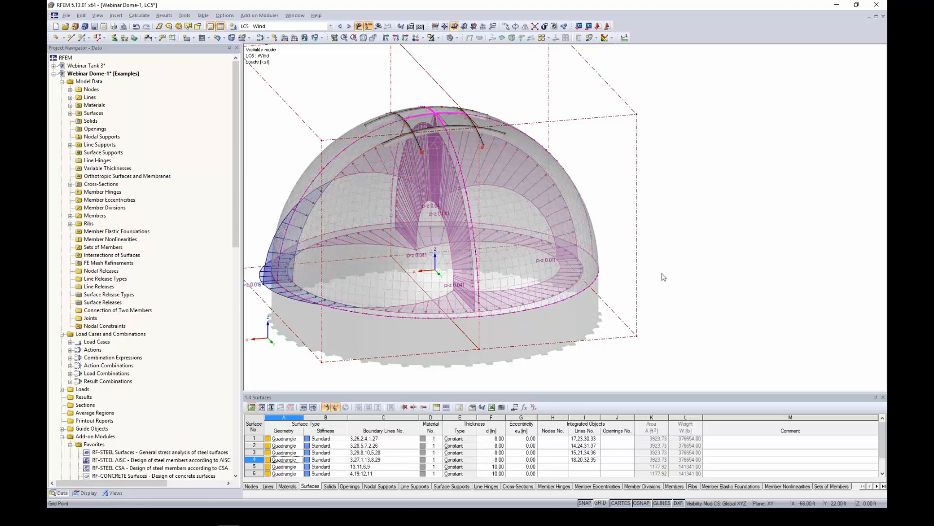
scroll(662, 273, "down", 1)
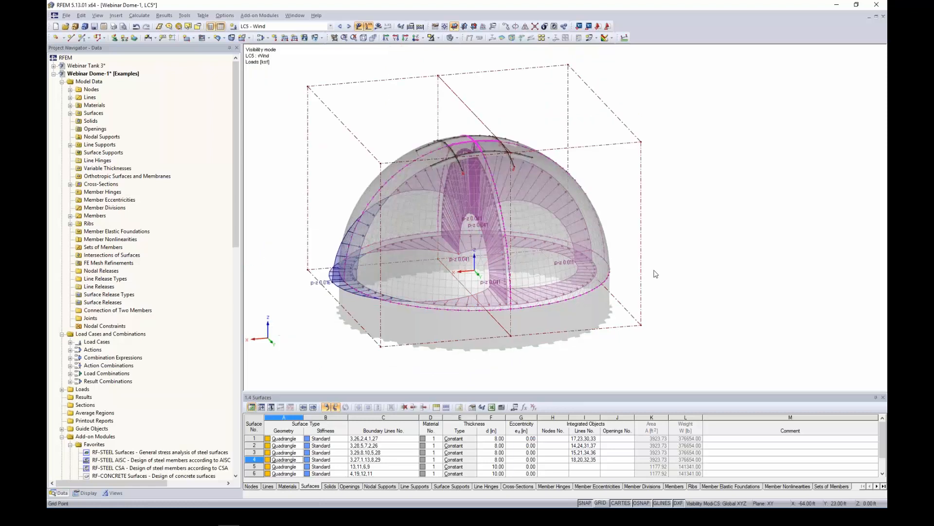
middle_click_drag(658, 261, 676, 269, "ctrl")
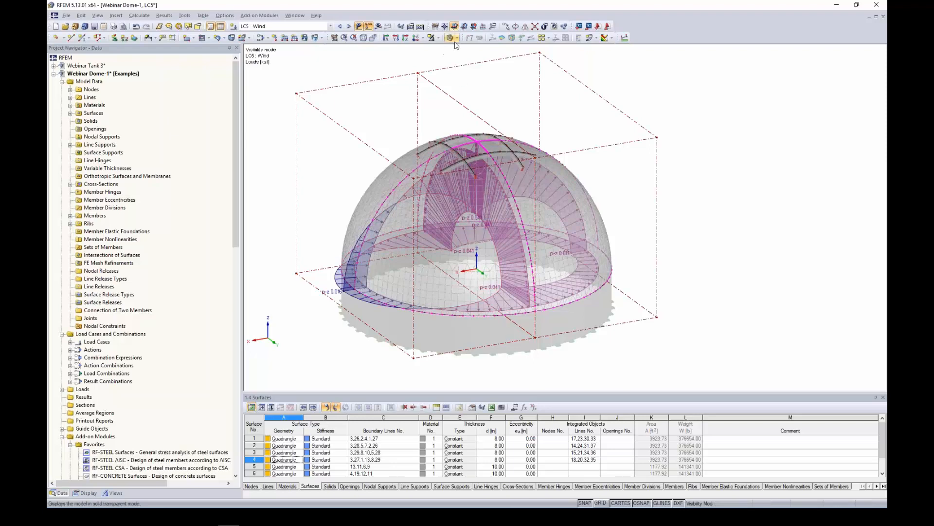
left_click(438, 38)
left_click(448, 115)
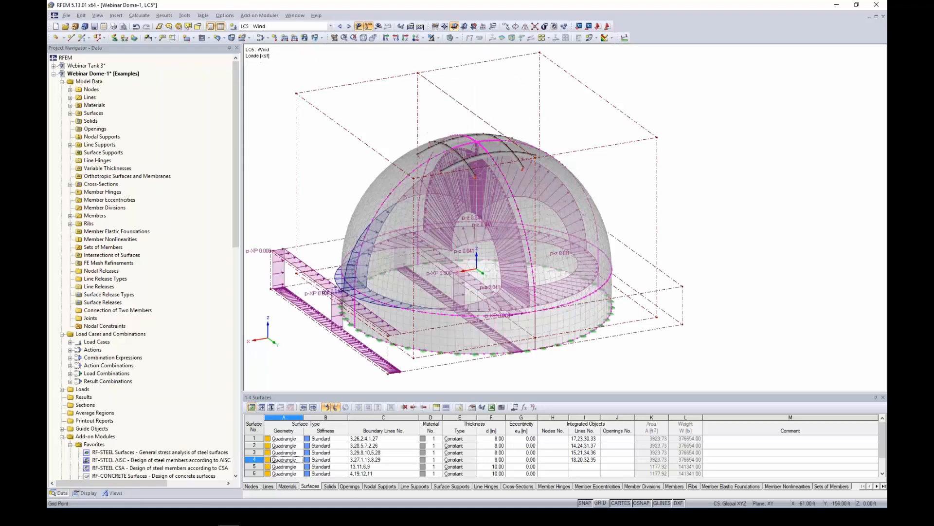
Step through load combinations CO1 to CO12 and examine the combined loads on the dome
left_click(350, 27)
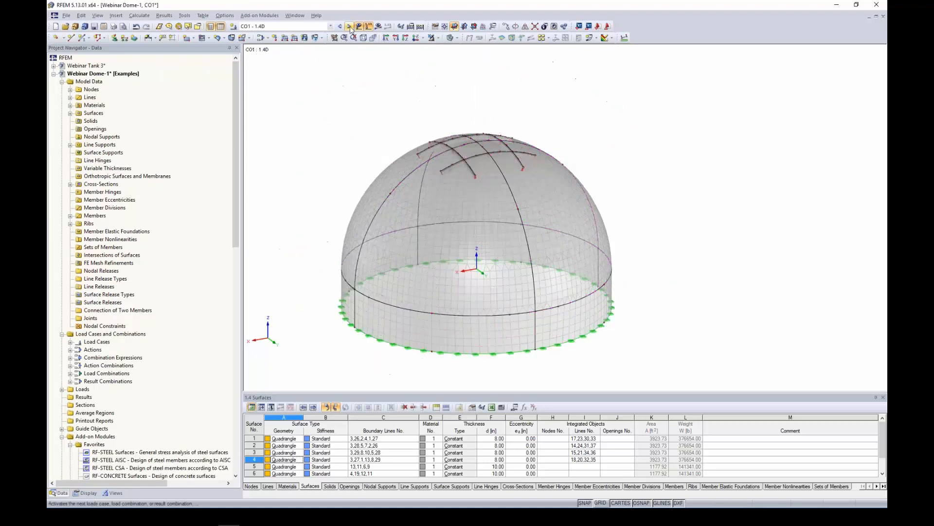
left_click(350, 27)
left_click(349, 27)
left_click(350, 27)
left_click(350, 27)
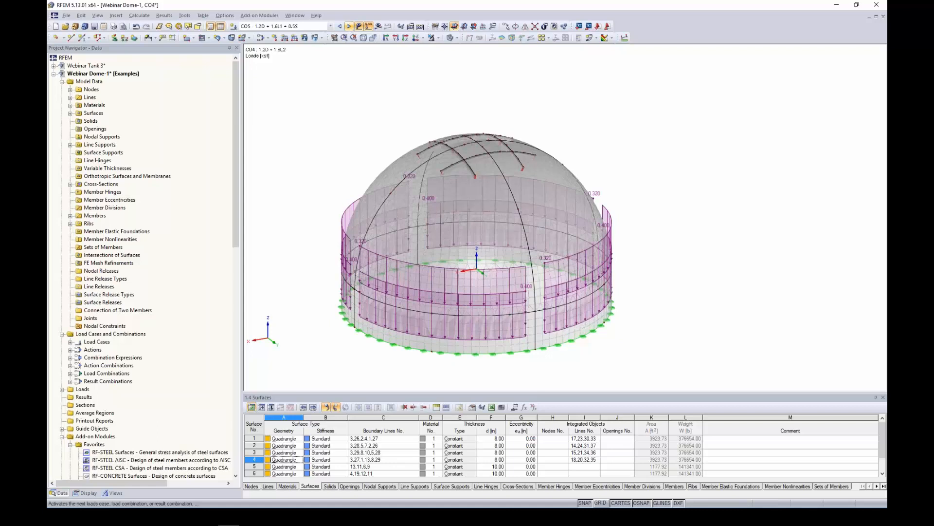
left_click(349, 26)
left_click(349, 27)
left_click(349, 27)
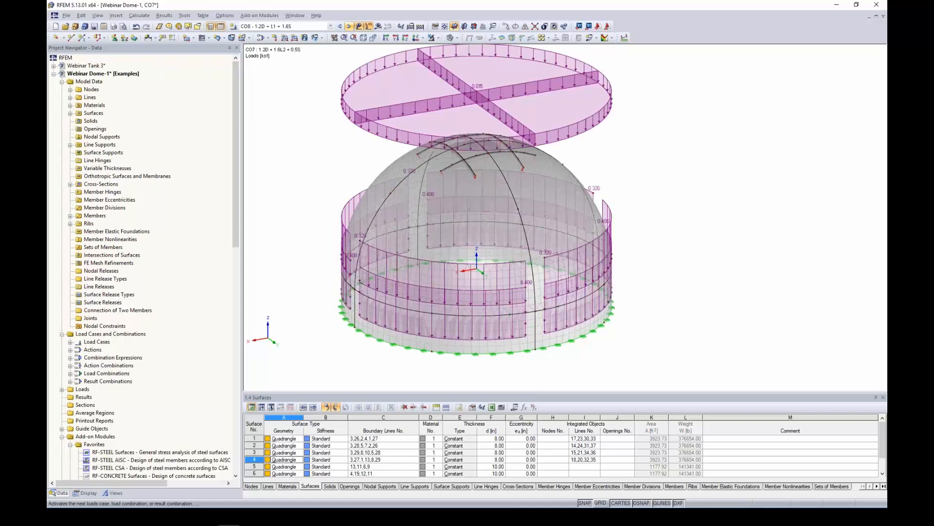
left_click(350, 26)
left_click(349, 27)
left_click(349, 27)
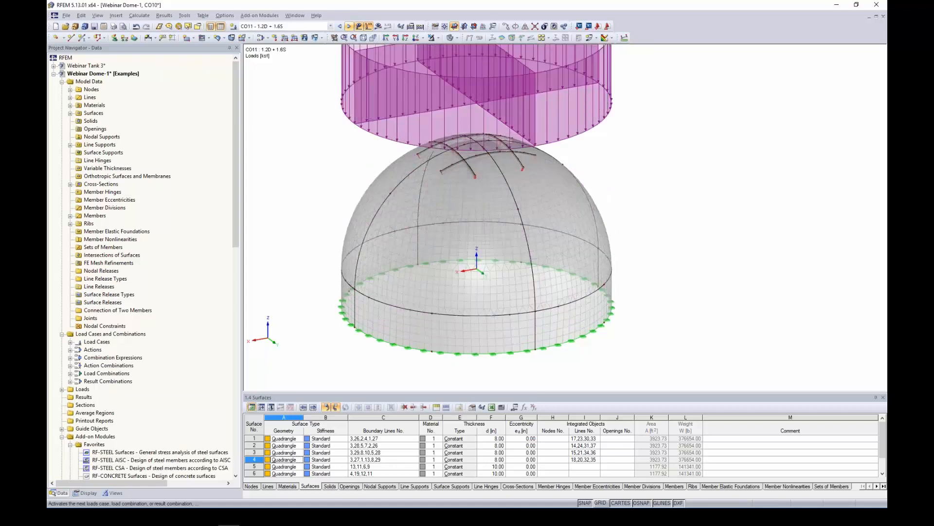
left_click(349, 27)
scroll(394, 176, "down", 1)
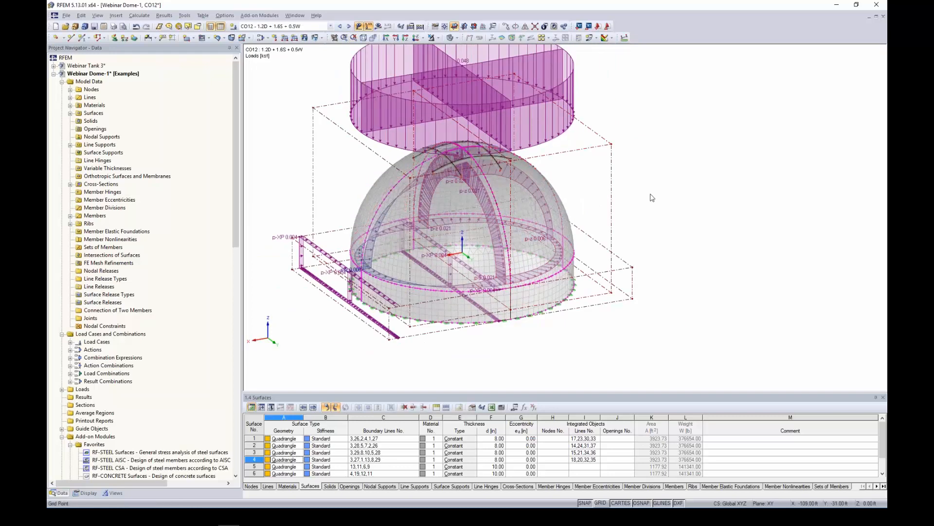
scroll(665, 202, "down", 1)
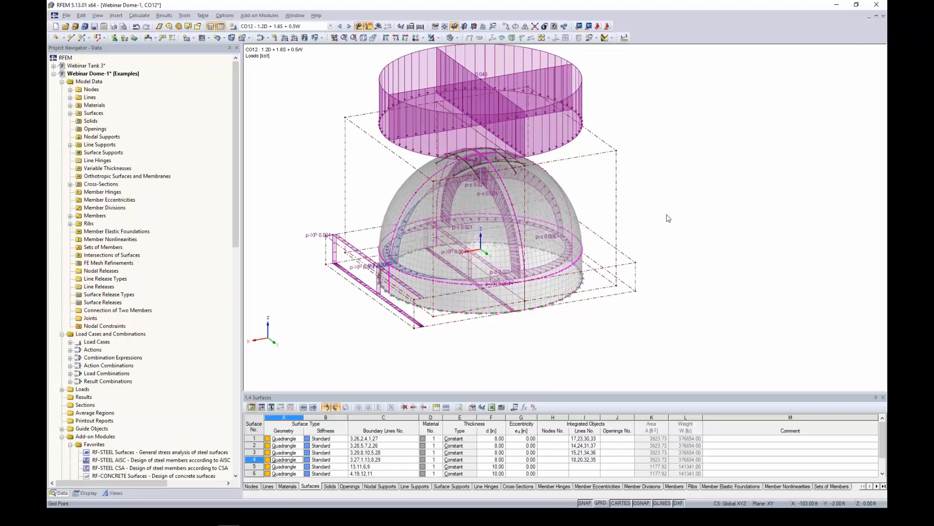
Switch to the calculated Webinar Tank 3 model and bring up its results options
middle_click_drag(667, 215, 675, 233)
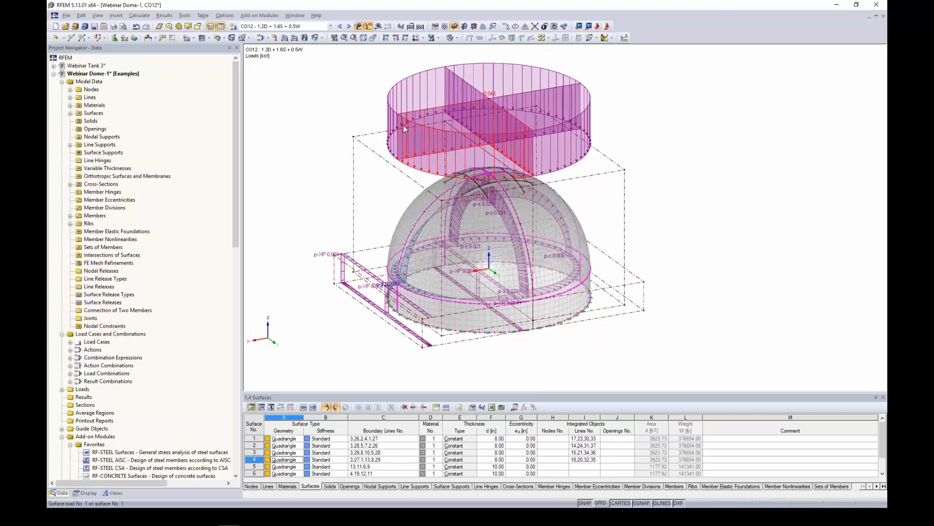
left_click(146, 18)
left_click(142, 18)
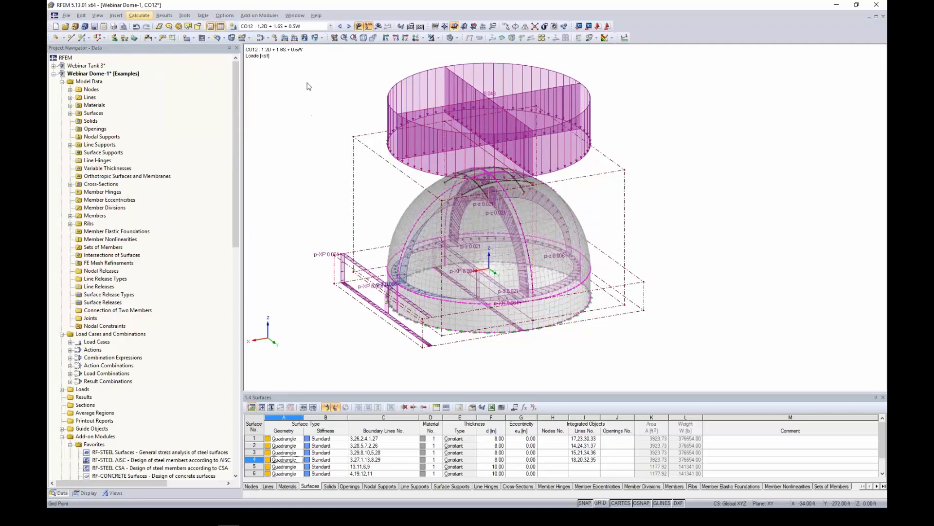
left_click(295, 18)
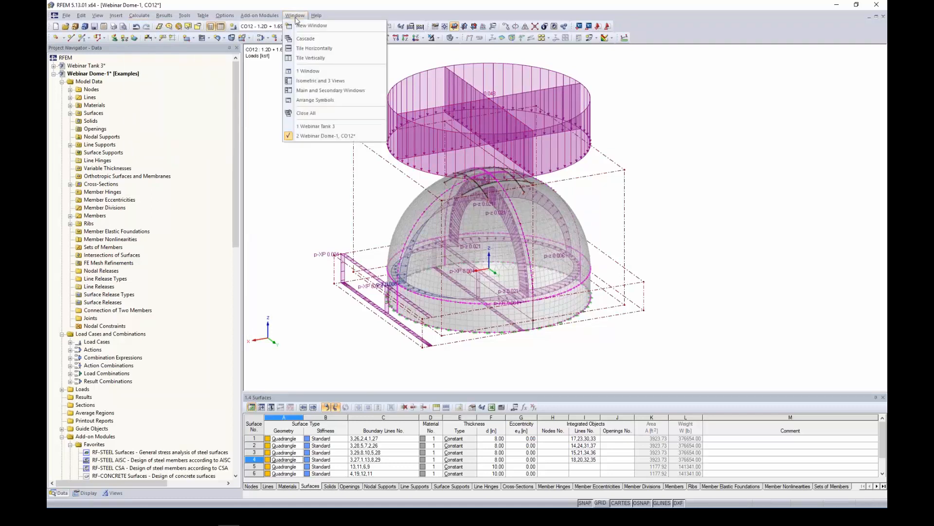
left_click(318, 126)
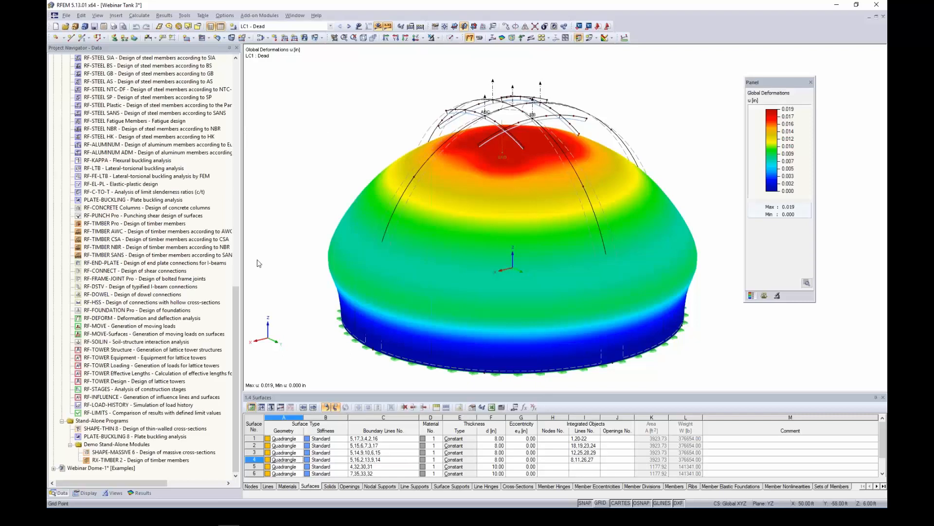
left_click(138, 493)
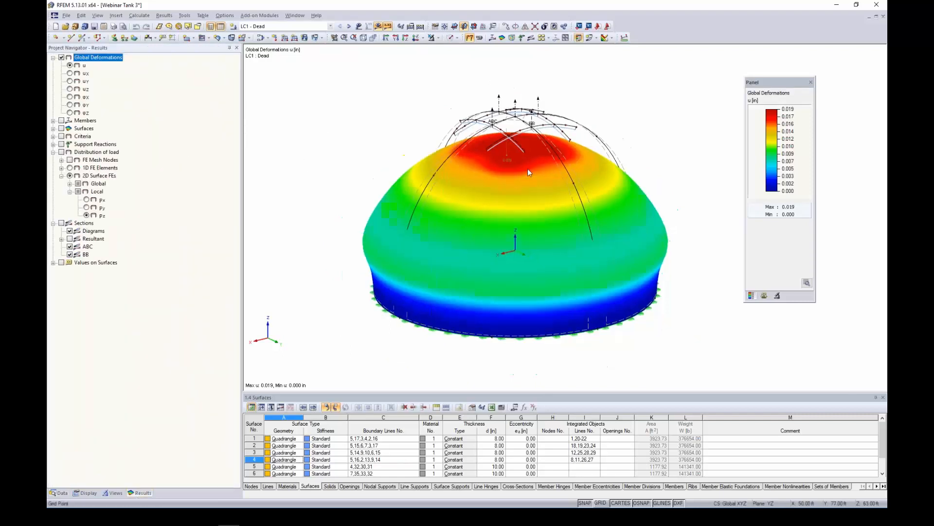
scroll(528, 169, "down", 2)
middle_click_drag(528, 169, 518, 158)
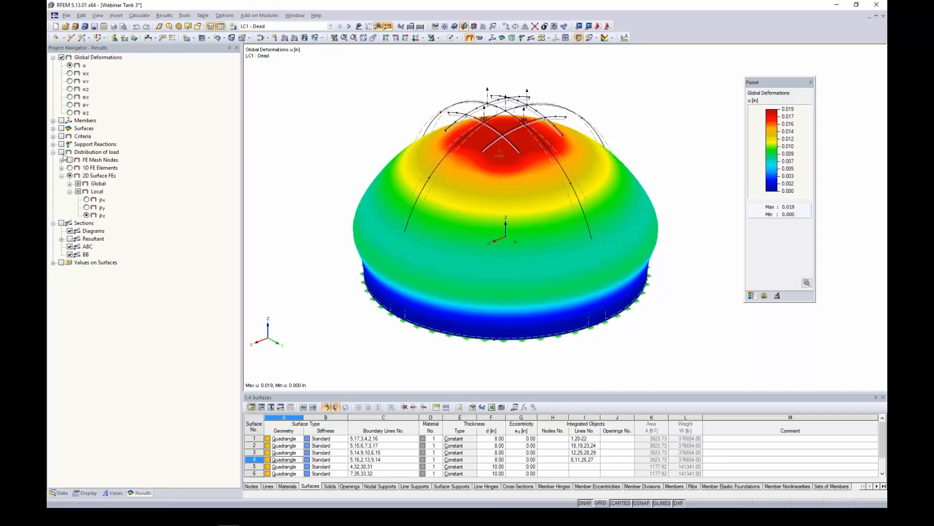
Show the distribution of load results and advance to load case LC5 Wind
left_click(61, 152)
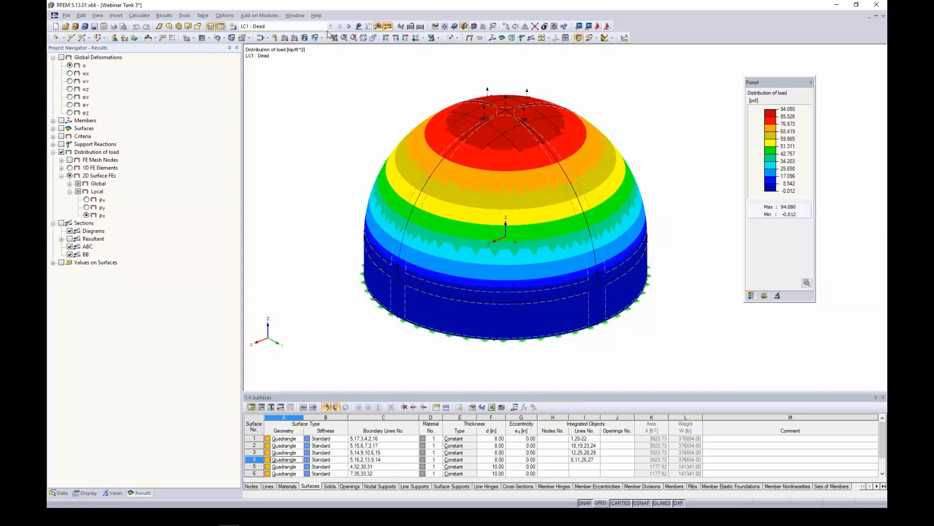
left_click(349, 26)
left_click(349, 27)
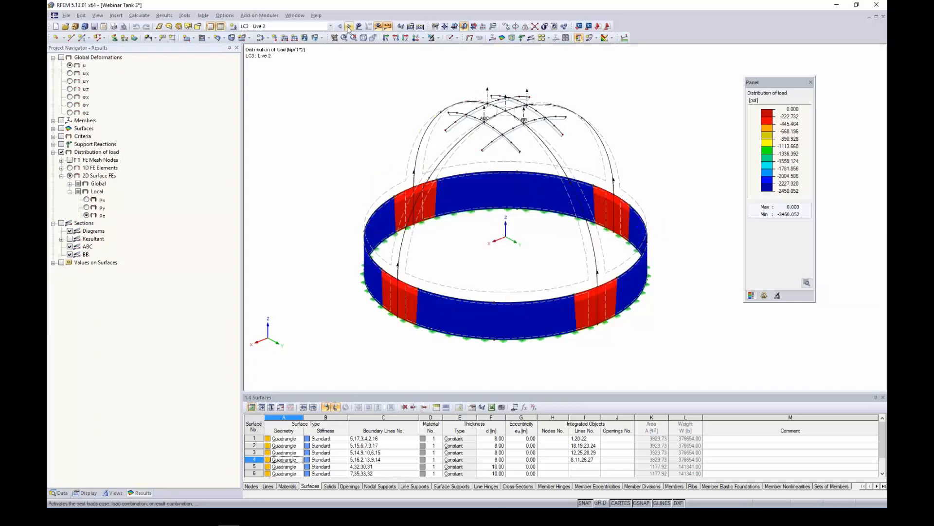
left_click(349, 27)
left_click(349, 26)
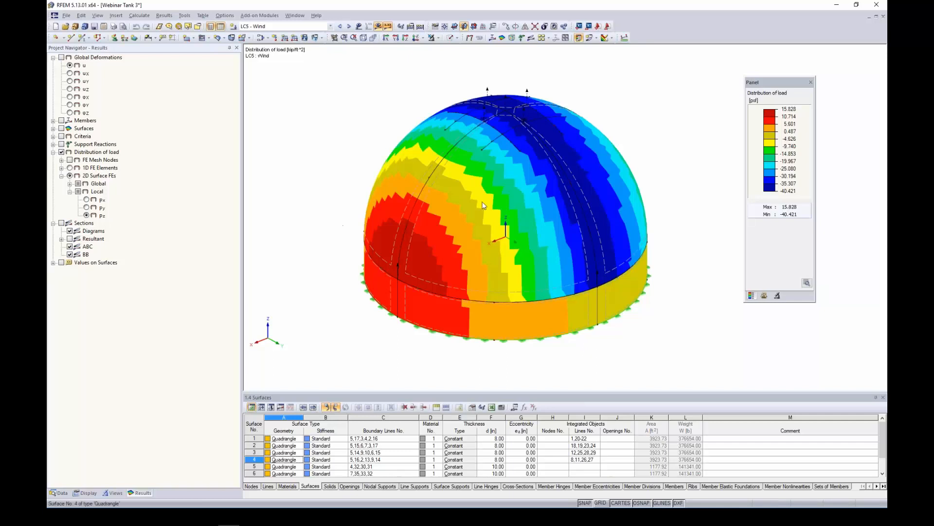
Select the upper dome portion and limit visibility to the selected objects, hiding the cylindrical base wall
middle_click_drag(685, 261, 682, 236, "ctrl")
left_click_drag(671, 175, 389, 81)
left_click(439, 39)
left_click(477, 58)
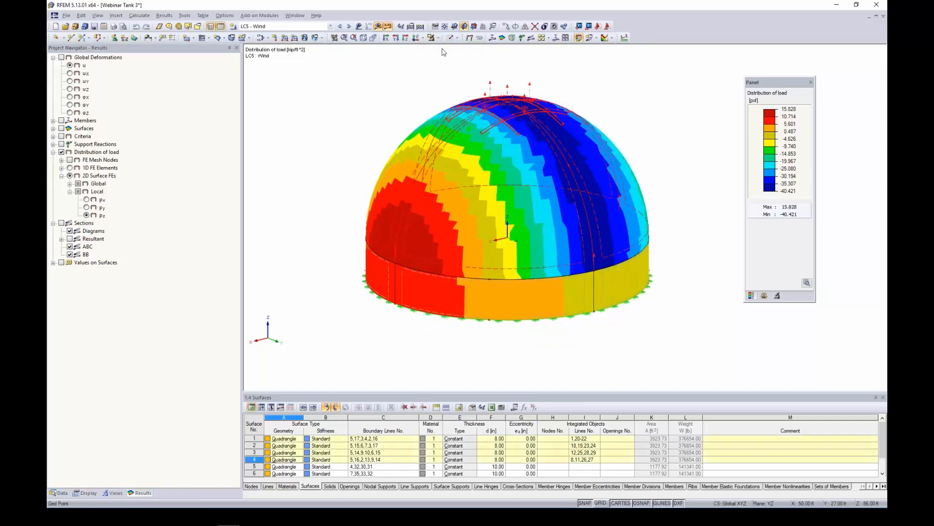
middle_click_drag(664, 162, 673, 194, "ctrl")
scroll(674, 194, "down", 1)
left_click(673, 194)
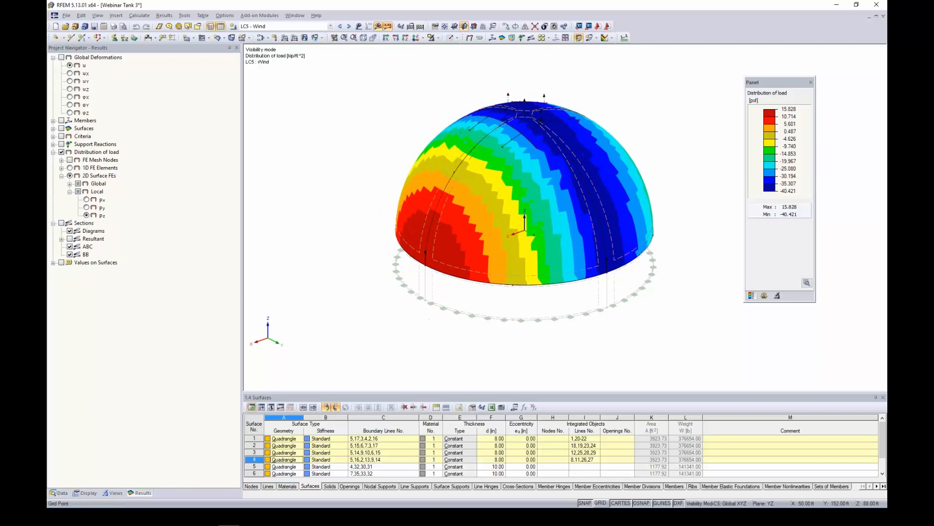
Examine the LC5 wind load distribution on the windward face and the side of the isolated dome
left_click_drag(759, 82, 747, 78)
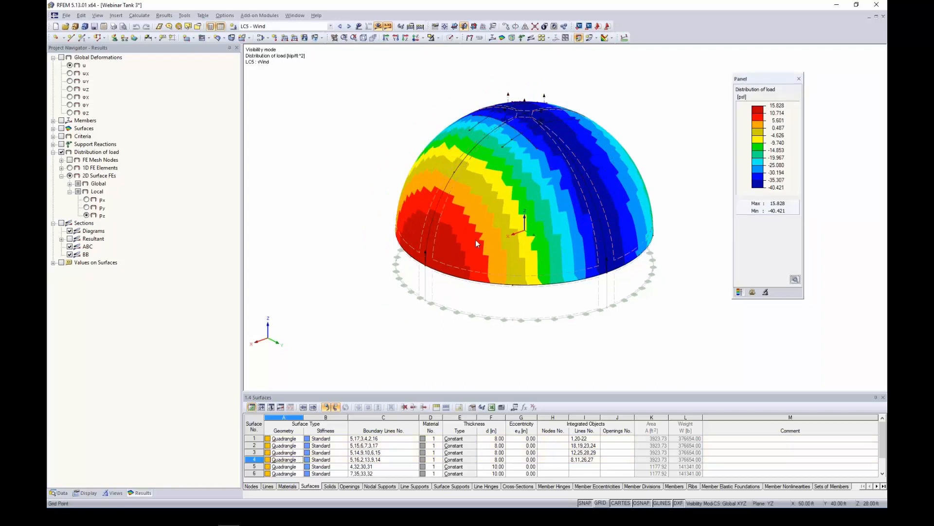
scroll(457, 246, "up", 1)
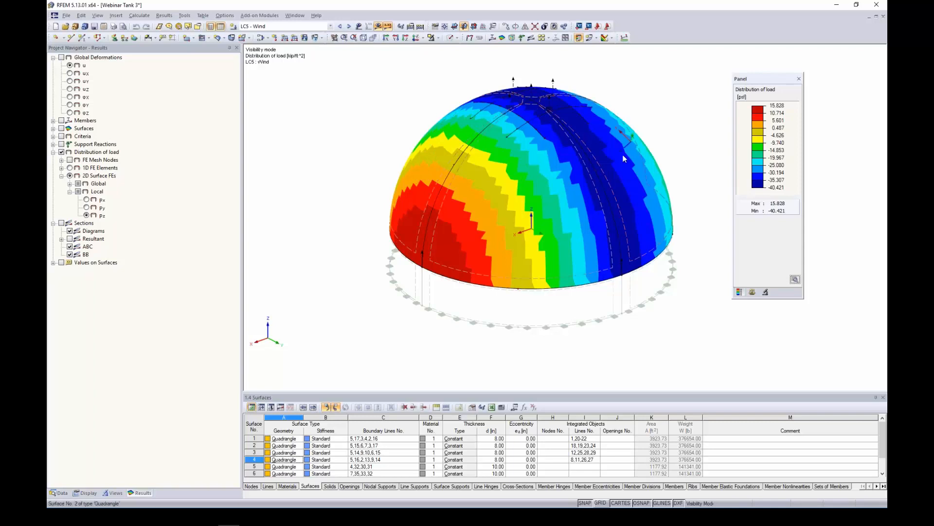
middle_click_drag(694, 200, 526, 214, "ctrl")
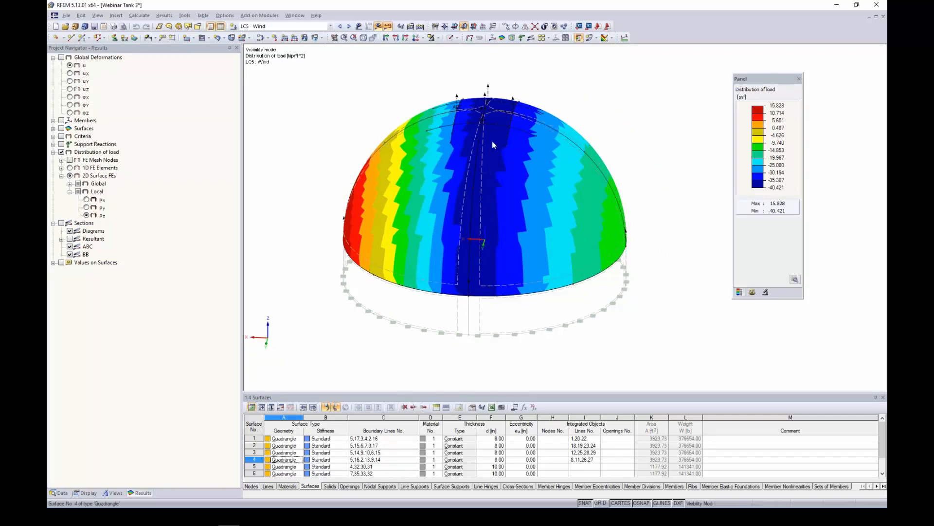
middle_click_drag(371, 329, 548, 335, "ctrl")
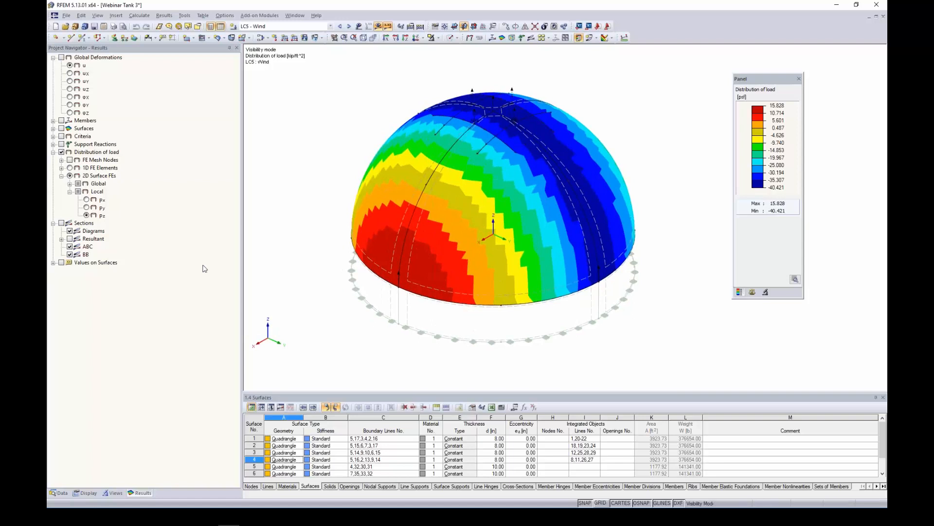
key("alt+Tab")
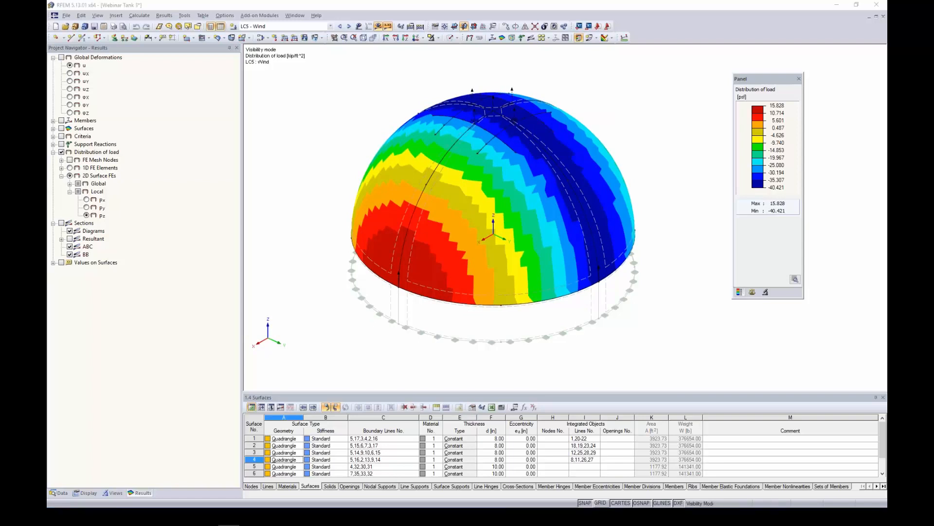
Turn on the section result diagrams ABC and BB over the dome's wind load distribution
left_click(596, 39)
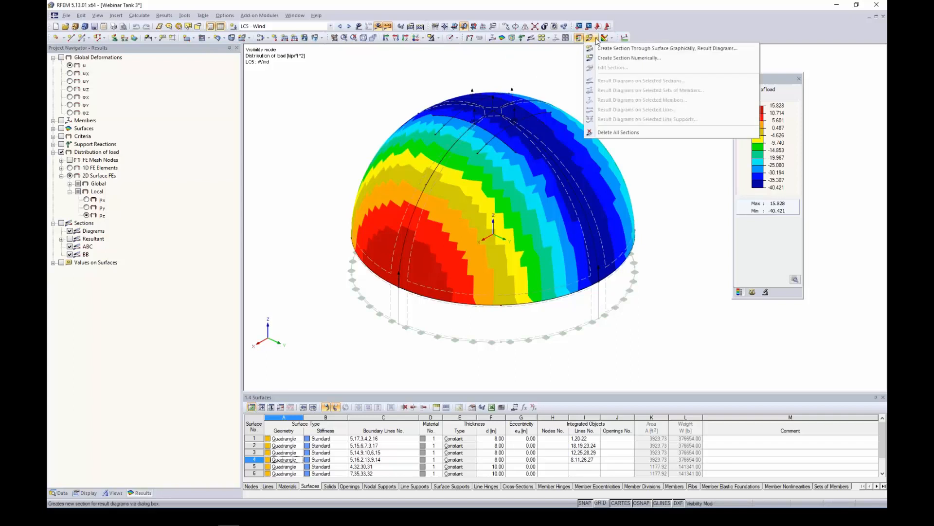
left_click(597, 39)
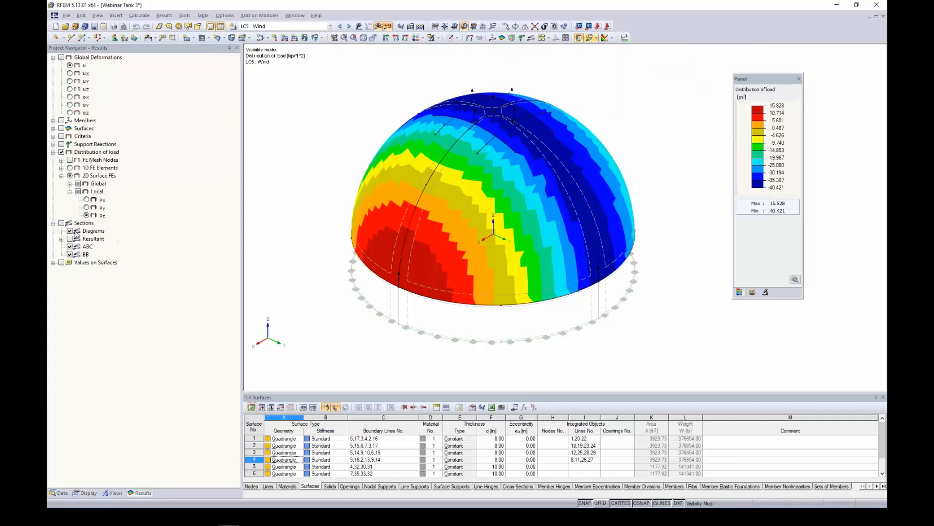
left_click(62, 223)
middle_click_drag(660, 365, 567, 317, "ctrl")
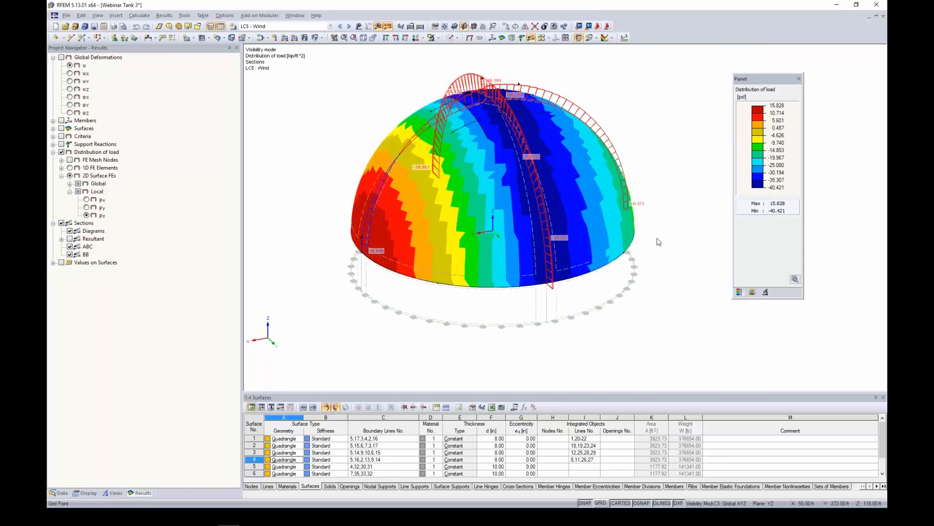
Examine the wind pressure values along both section diagrams from the side, the front and an oblique view
middle_click_drag(662, 242, 612, 218, "ctrl")
scroll(346, 297, "up", 2)
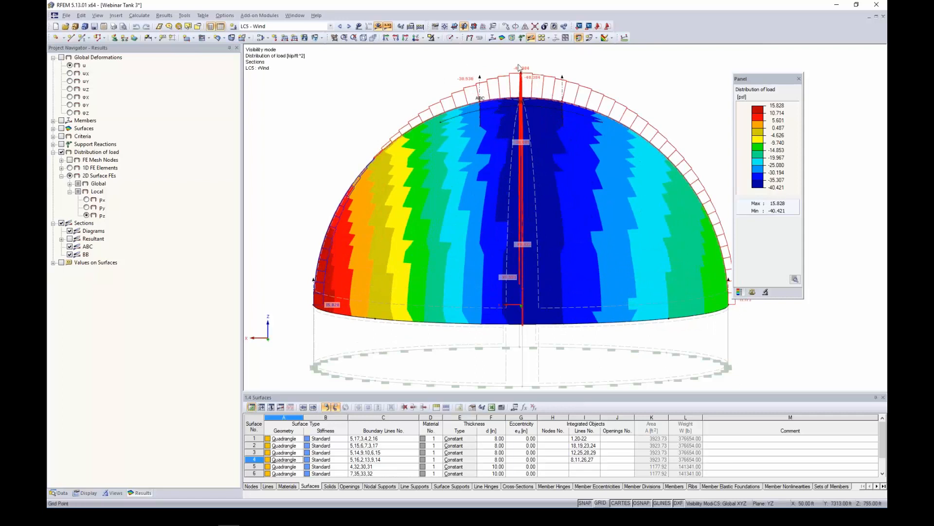
middle_click_drag(542, 79, 482, 56)
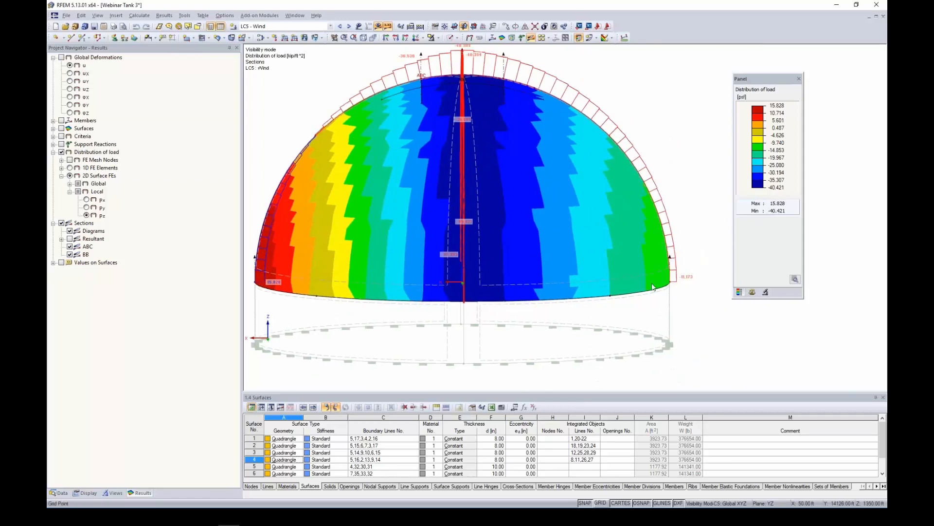
scroll(592, 269, "down", 4)
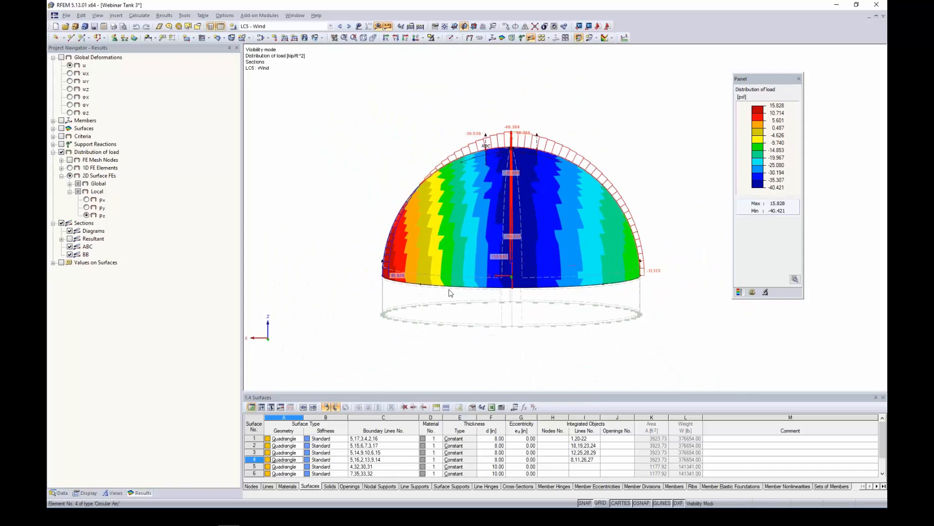
middle_click_drag(451, 292, 766, 313, "ctrl")
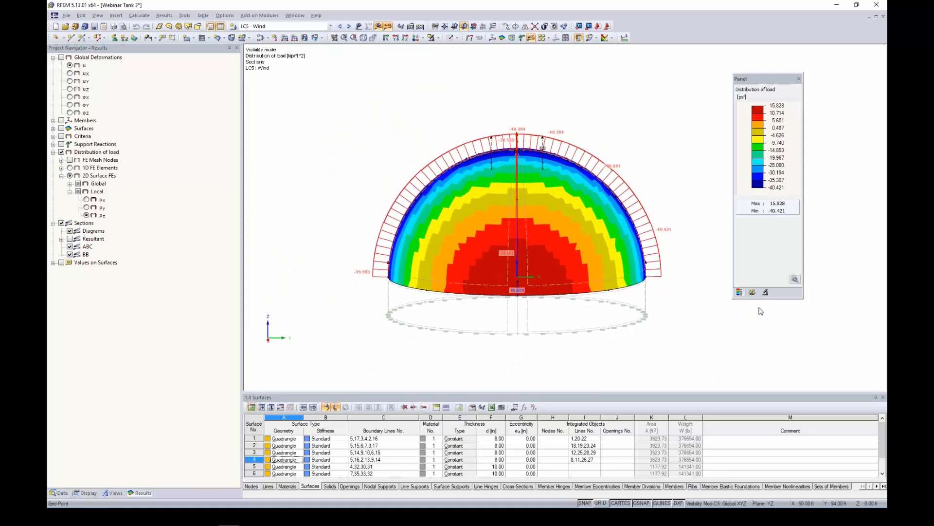
scroll(544, 221, "up", 1)
scroll(544, 221, "up", 1)
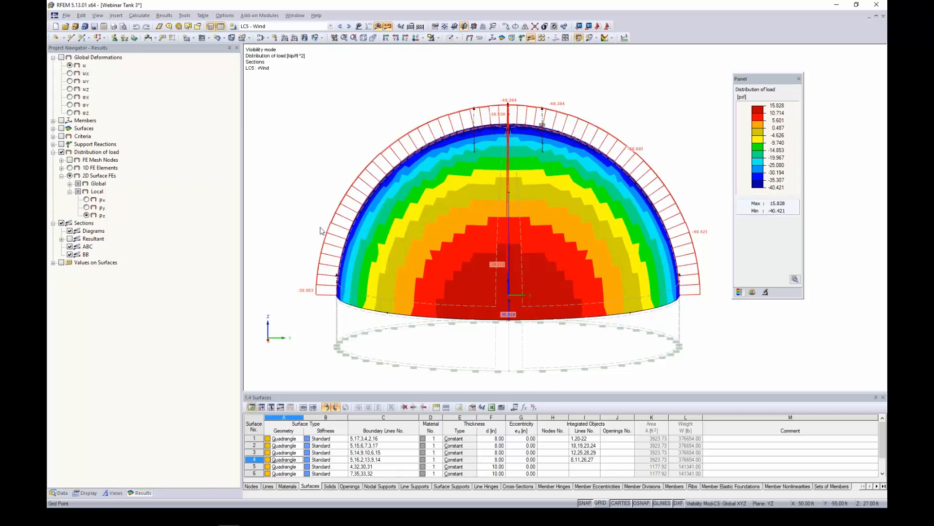
scroll(320, 231, "down", 2)
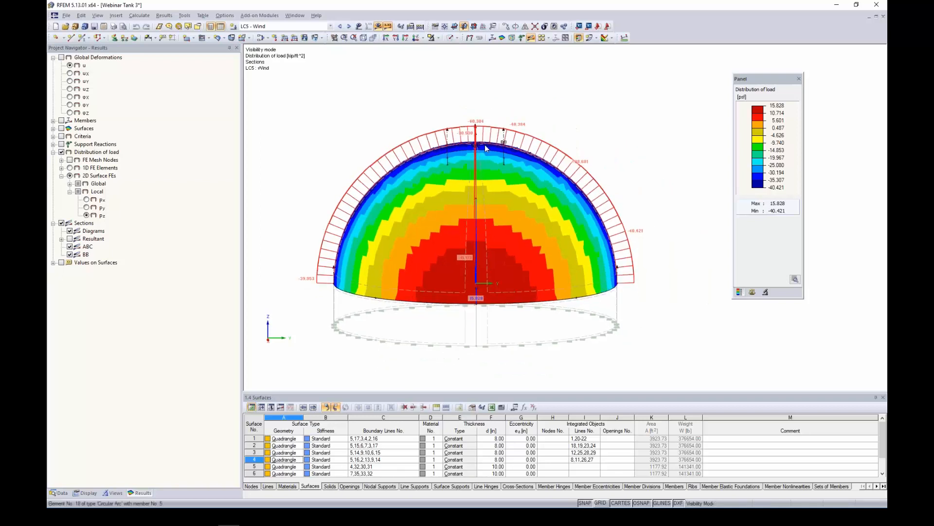
middle_click_drag(504, 243, 482, 259, "ctrl")
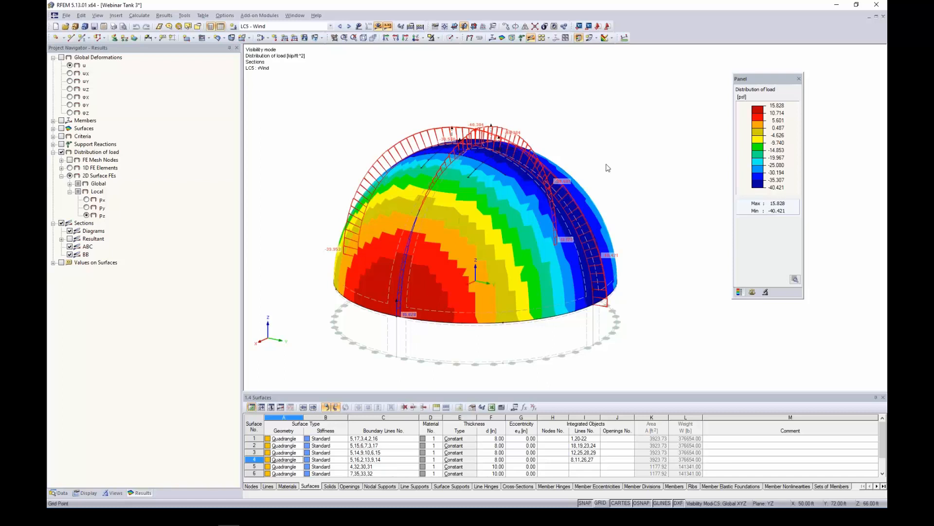
scroll(608, 168, "down", 2)
middle_click_drag(609, 168, 600, 176, "ctrl")
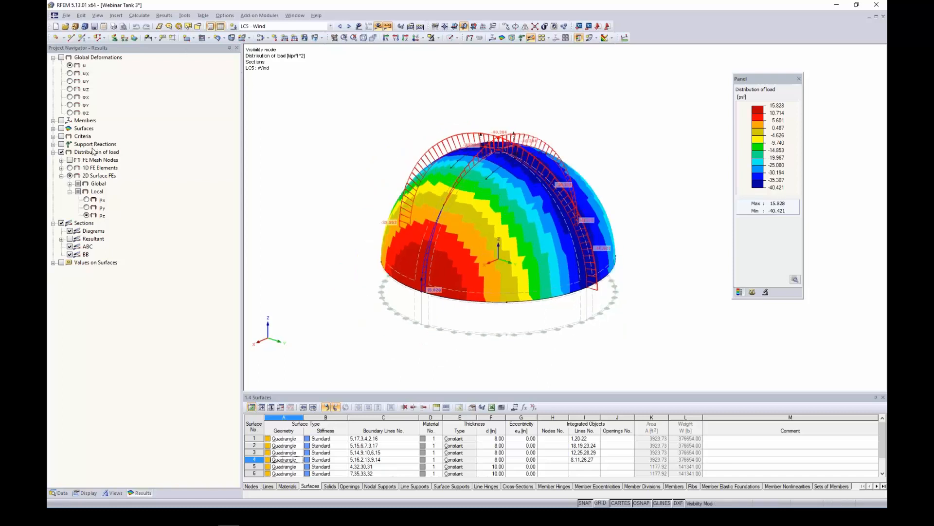
Replace the load distribution display with global deformations and cancel visibility mode to show the whole tank
left_click(62, 153)
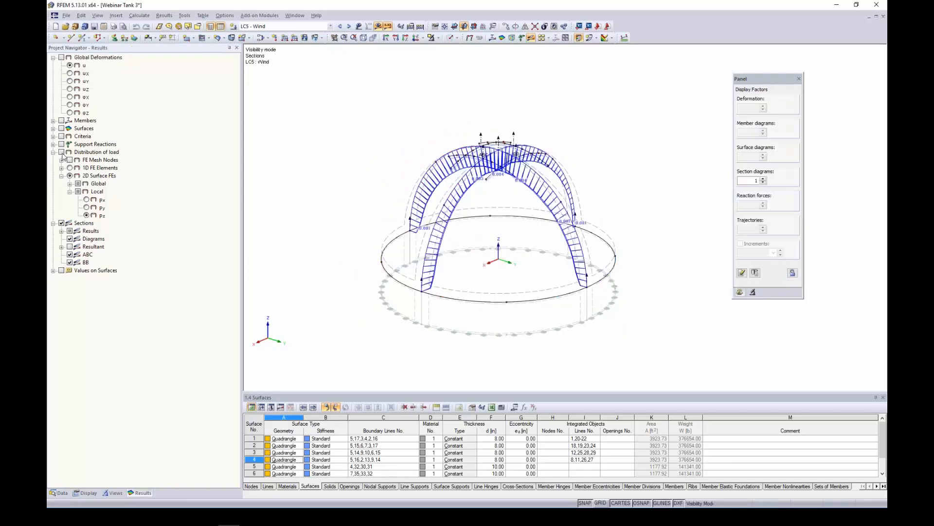
left_click(62, 58)
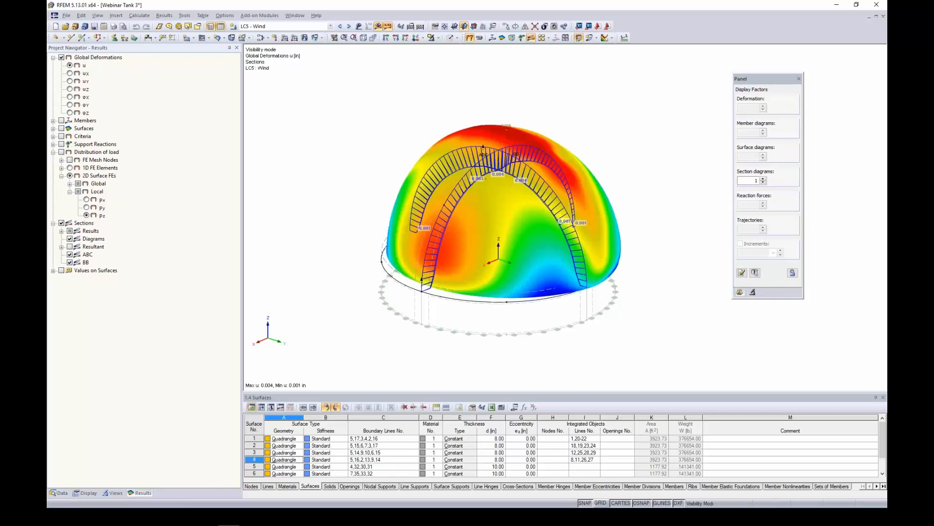
left_click(438, 38)
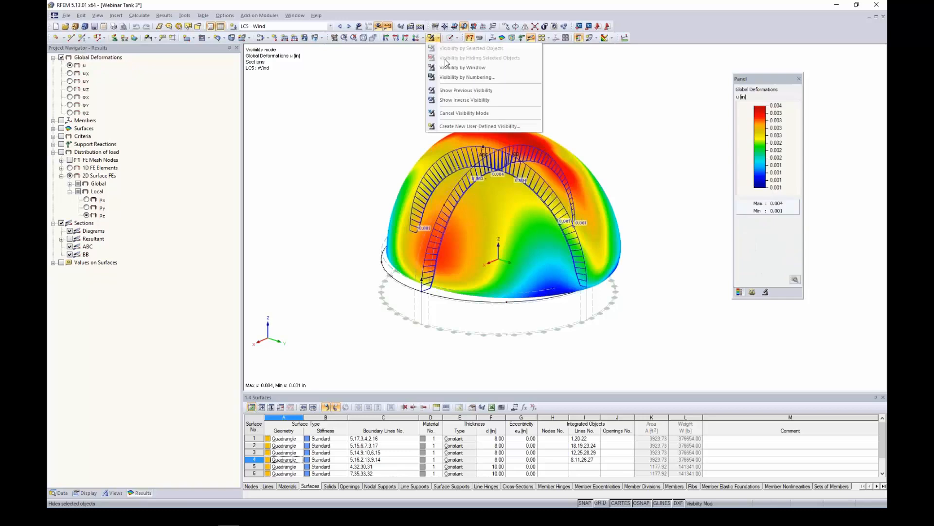
left_click(452, 113)
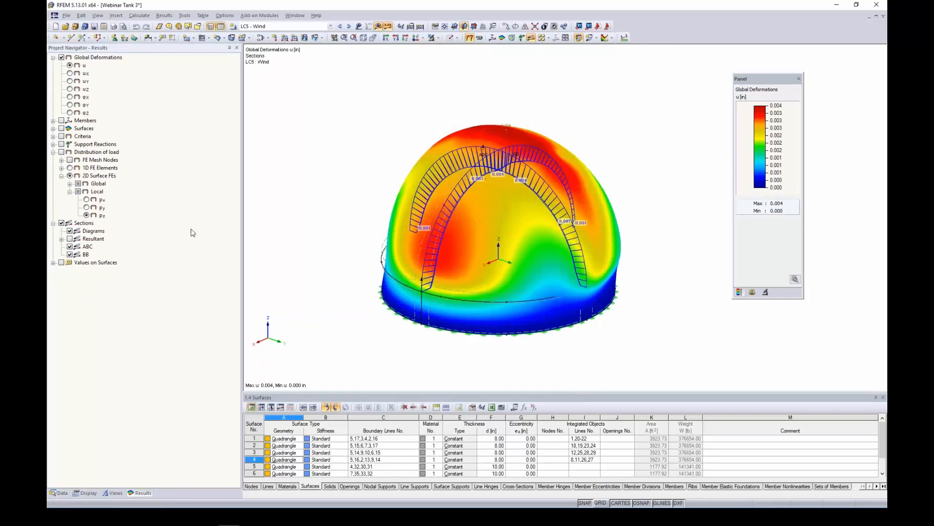
Advance through the load combinations to CO4 and examine the global deformations with their section diagrams
left_click(348, 27)
left_click(349, 27)
left_click(349, 27)
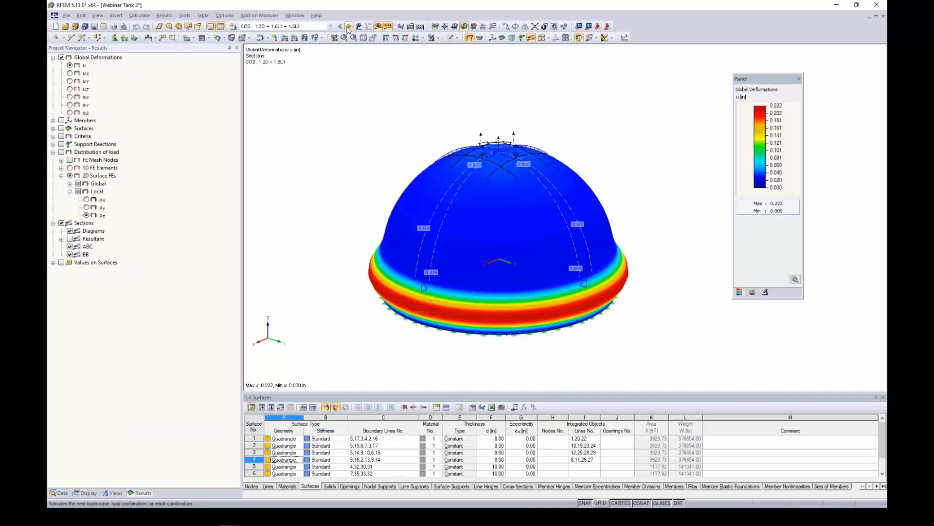
left_click(349, 27)
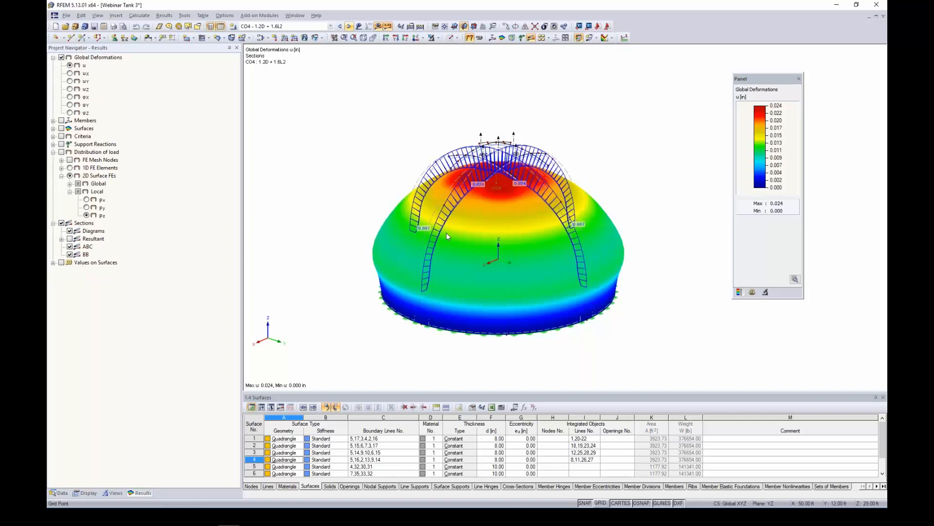
middle_click_drag(642, 170, 601, 182, "ctrl")
scroll(603, 185, "up", 1)
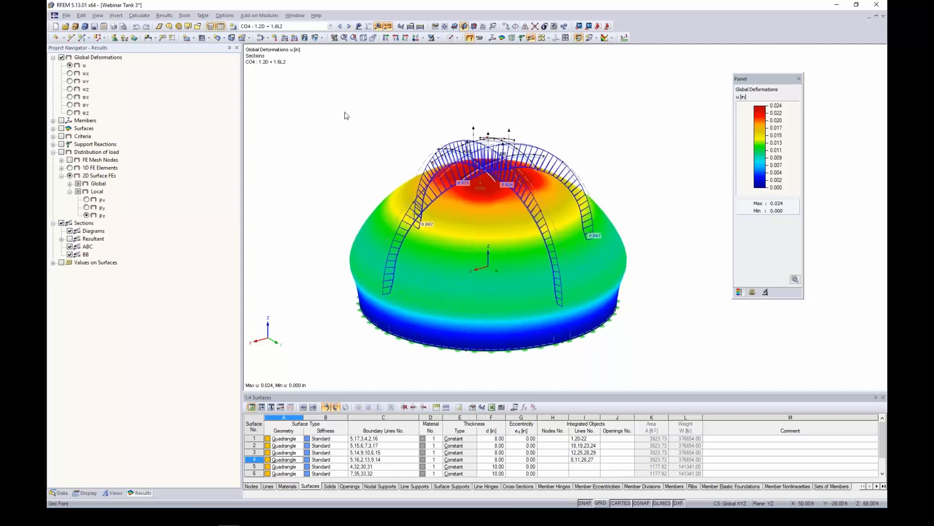
Replace the global deformations with the member internal forces and hide the section result diagrams
left_click(61, 121)
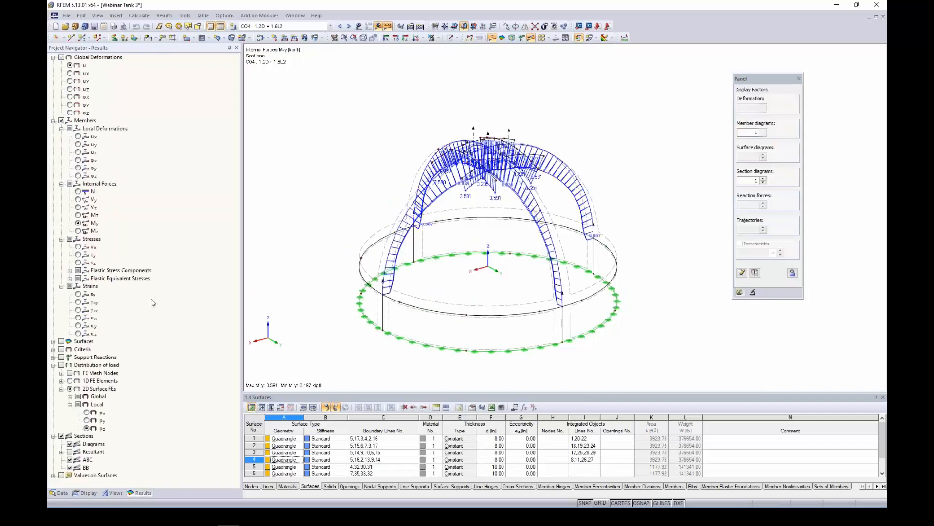
left_click(62, 436)
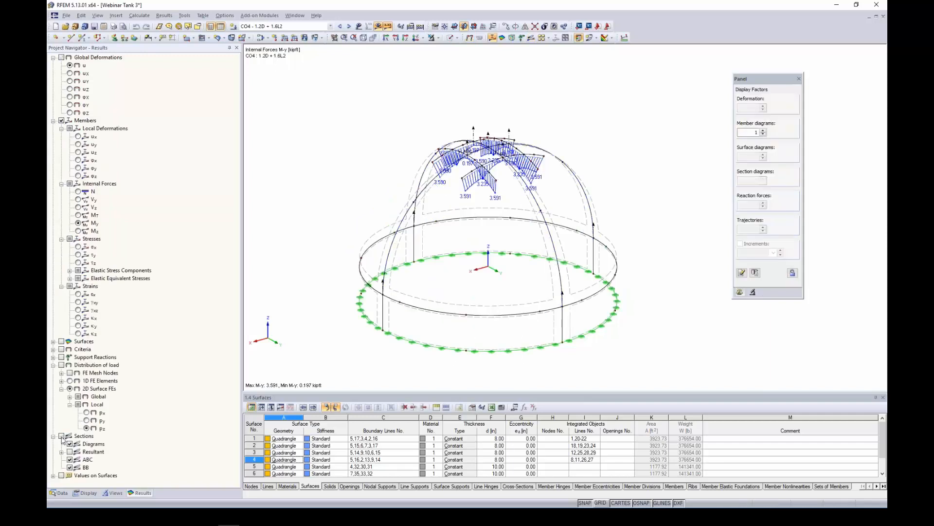
scroll(493, 176, "up", 5)
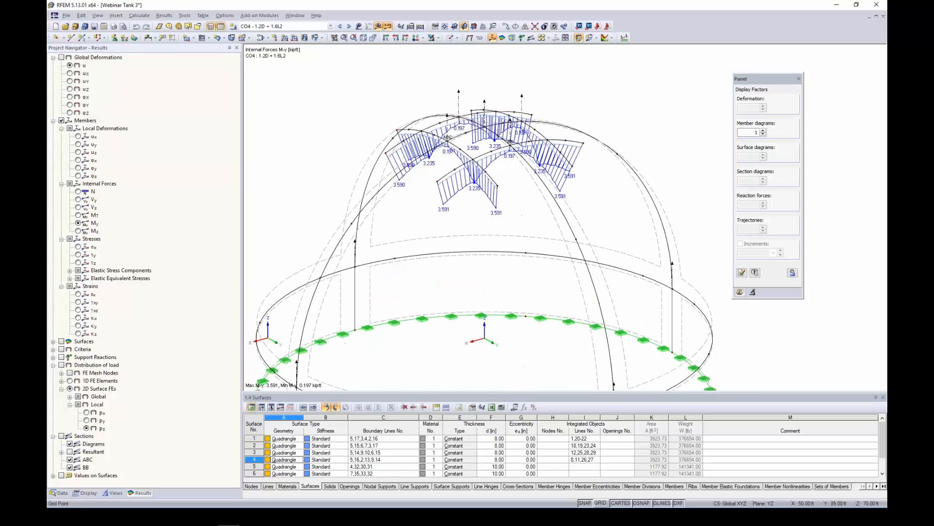
Compare the axial force N, shear force Vy and bending moment My in the members at the dome's crown
left_click(78, 191)
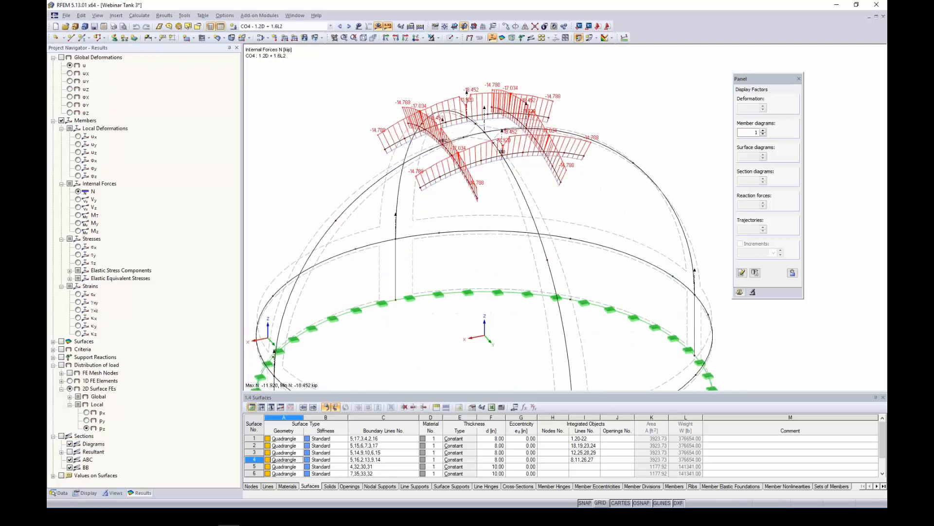
left_click(80, 200)
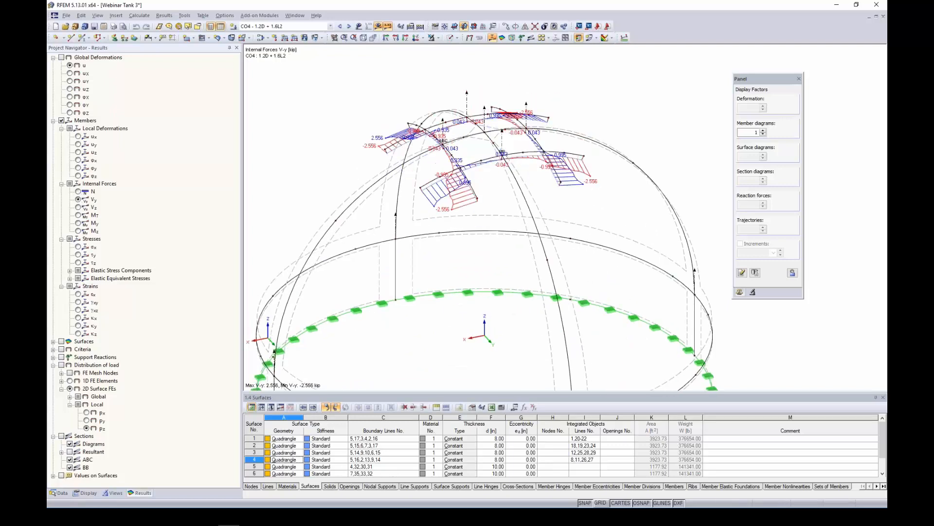
left_click(79, 223)
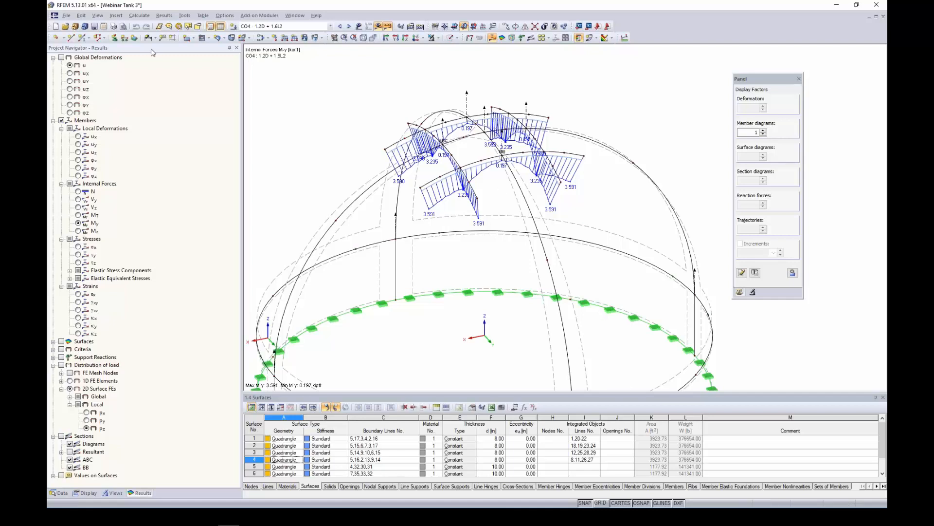
Add the surface results to the member moments and compare the basic internal forces mx and my on the dome
left_click(53, 120)
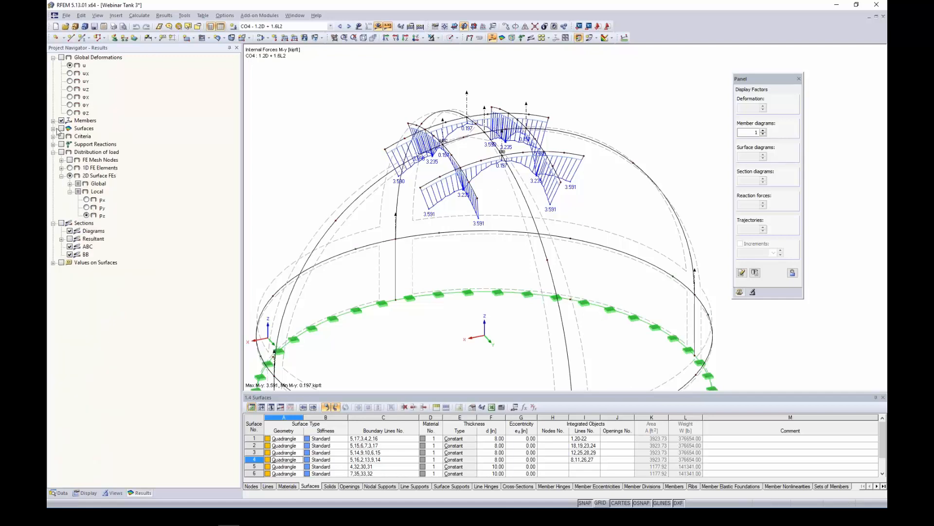
left_click(61, 129)
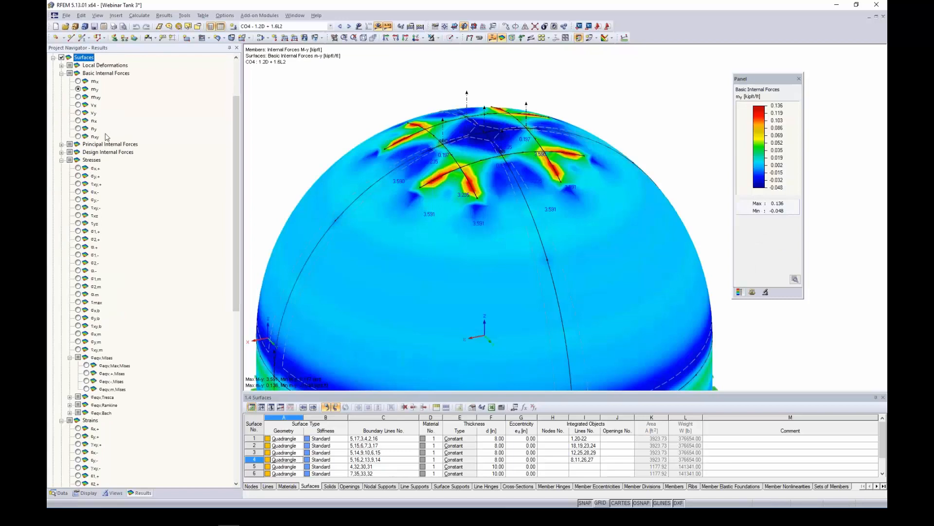
scroll(130, 194, "up", 2)
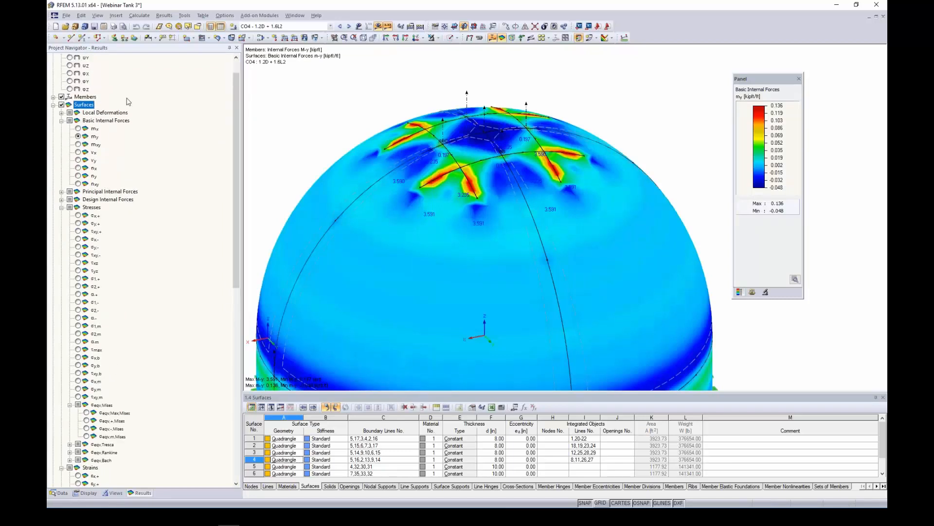
left_click(78, 129)
left_click(78, 136)
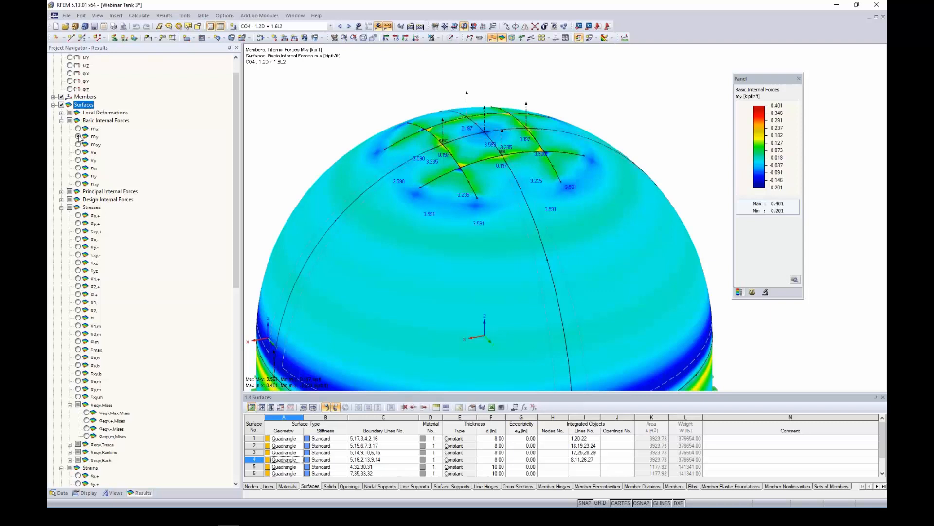
Turn the section result diagrams back on over the dome's my surface moments
scroll(125, 220, "down", 8)
scroll(121, 274, "down", 7)
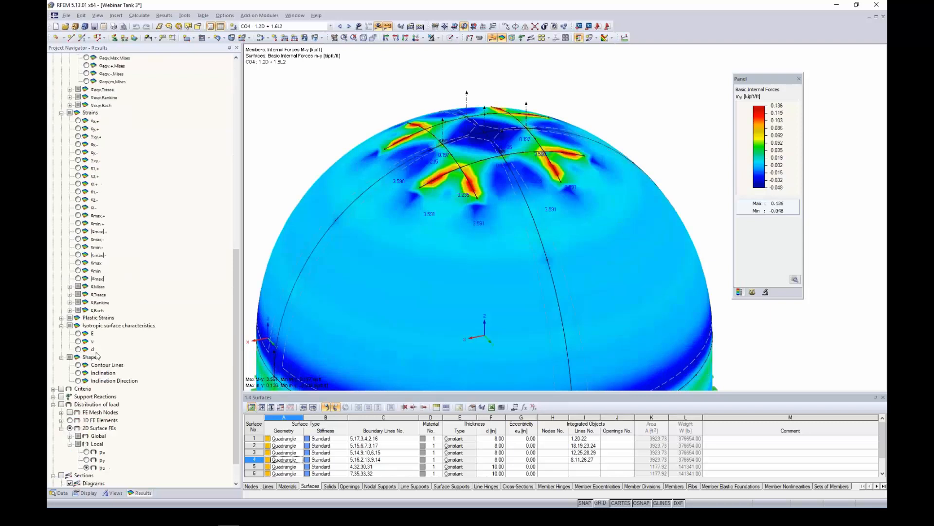
left_click(62, 476)
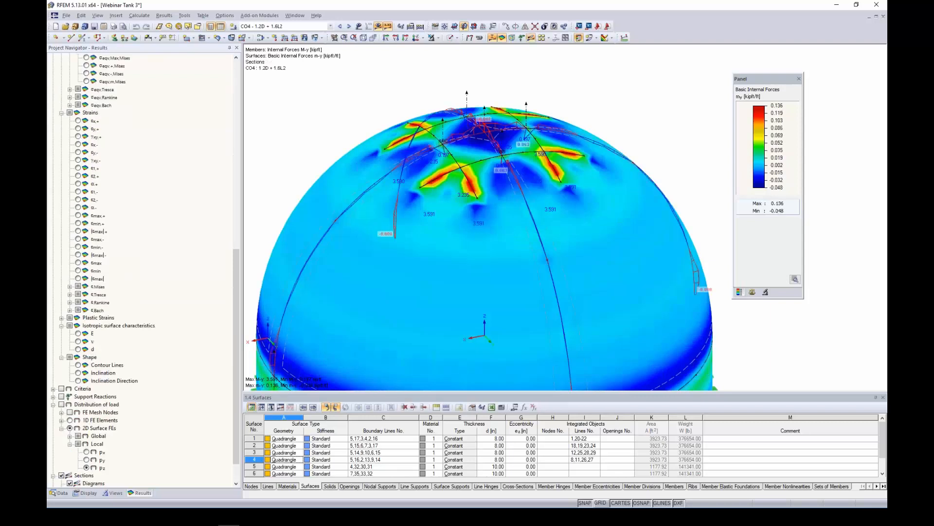
scroll(140, 162, "up", 8)
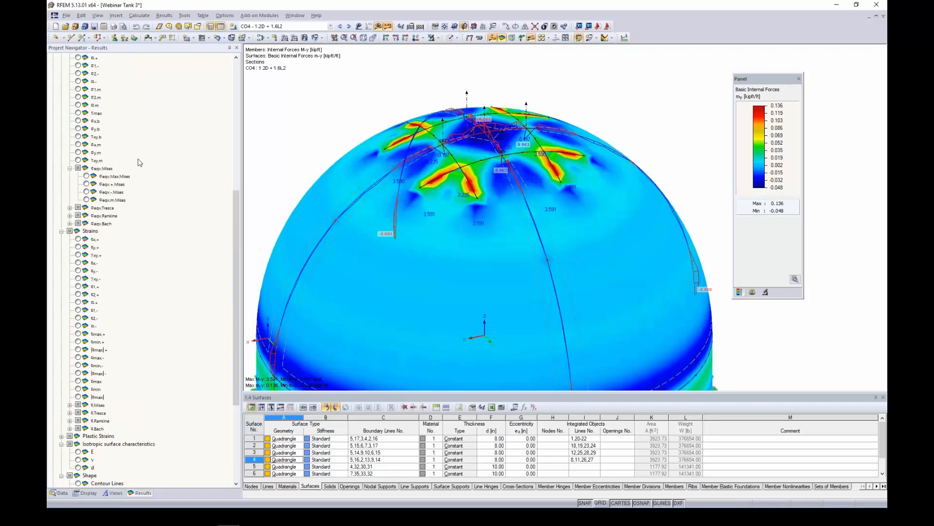
scroll(140, 162, "up", 8)
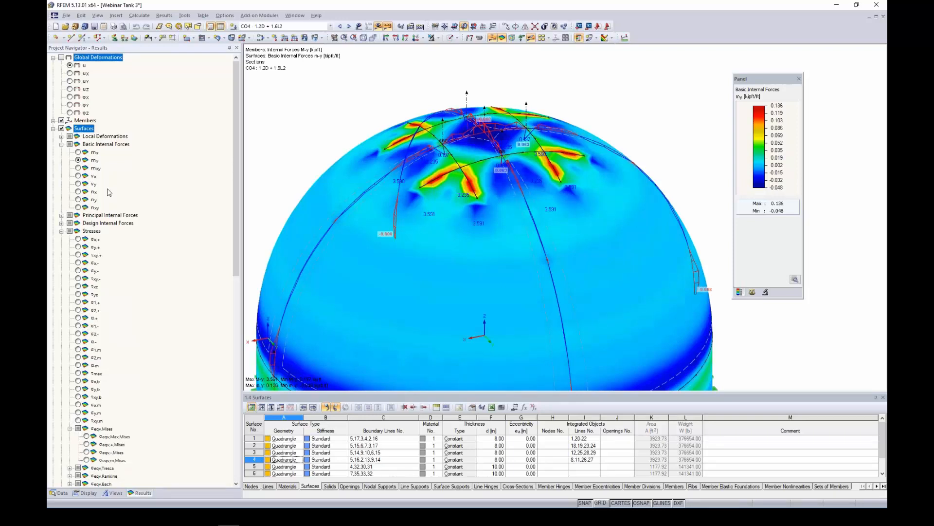
Display the surface twisting moments mxy, examine them over the whole tank, and collapse the surface results list
left_click(78, 168)
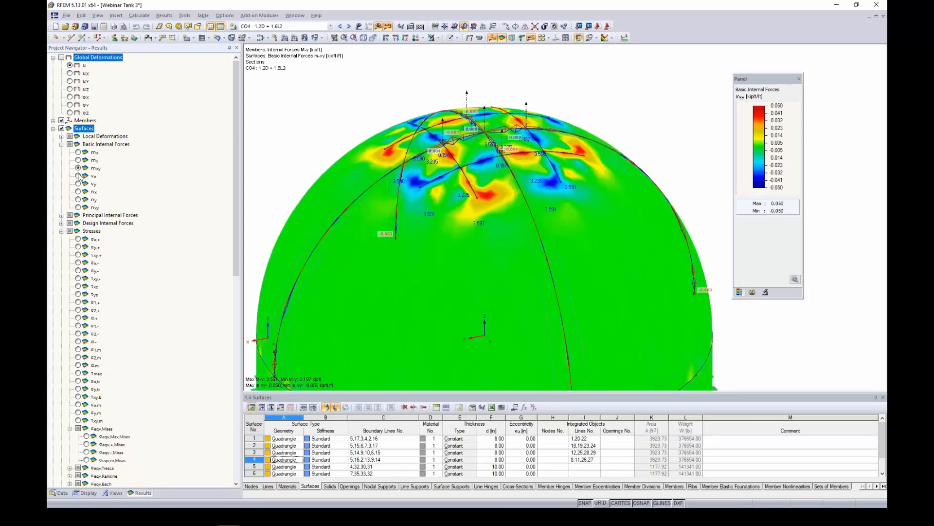
scroll(109, 257, "down", 6)
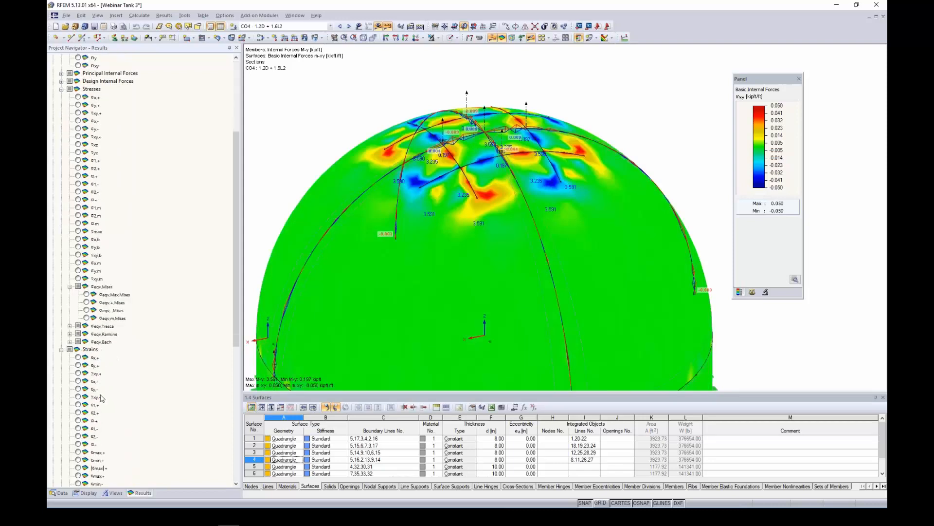
scroll(109, 358, "down", 1)
scroll(123, 419, "down", 1)
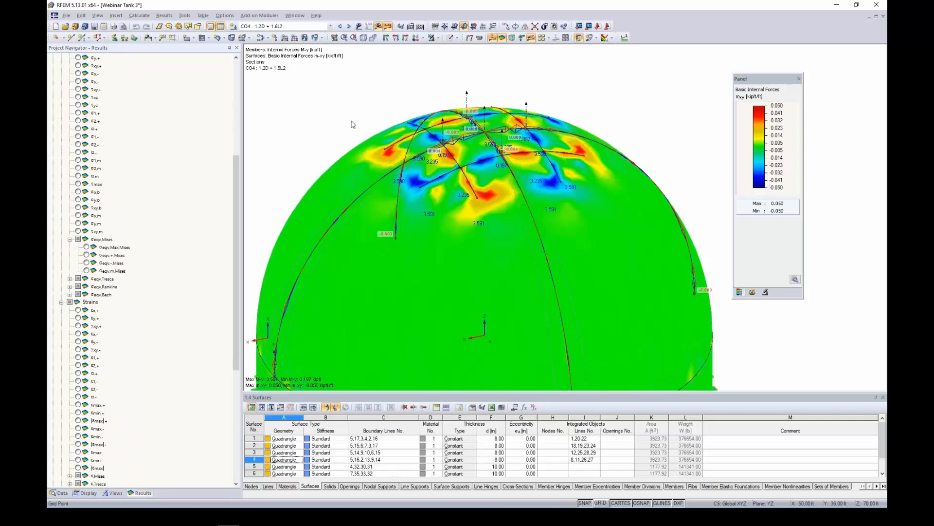
scroll(353, 120, "down", 3)
middle_click_drag(317, 133, 337, 119)
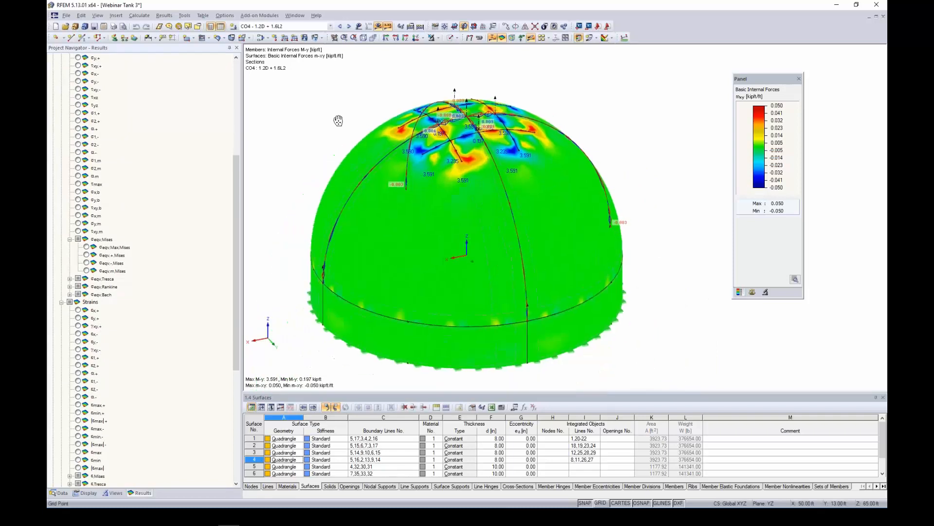
scroll(173, 220, "up", 7)
left_click(53, 105)
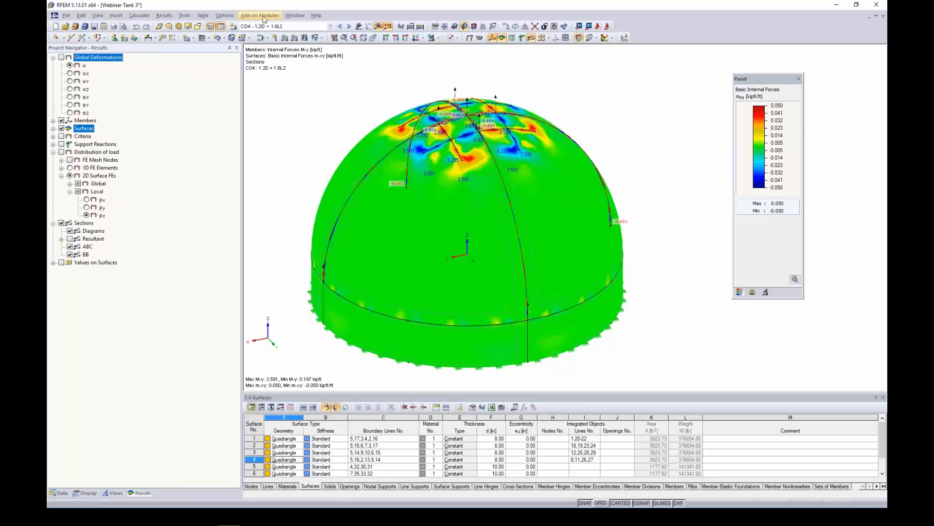
Switch to the Webinar Dome-1 model and hide its CO12 load display
left_click(297, 16)
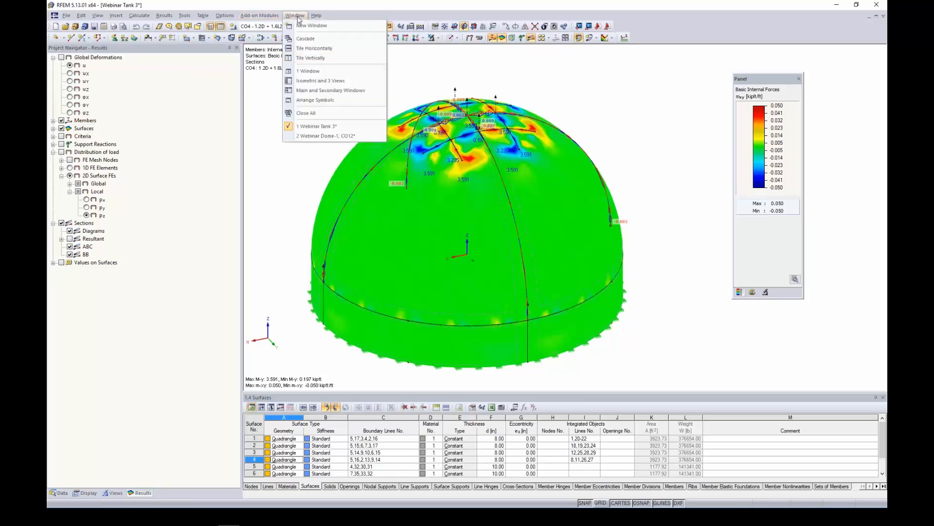
left_click(322, 136)
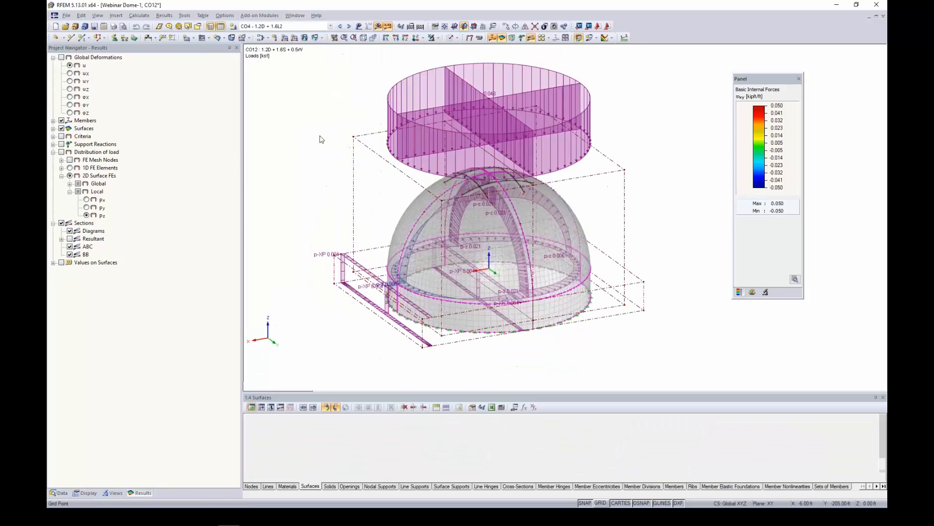
left_click(358, 26)
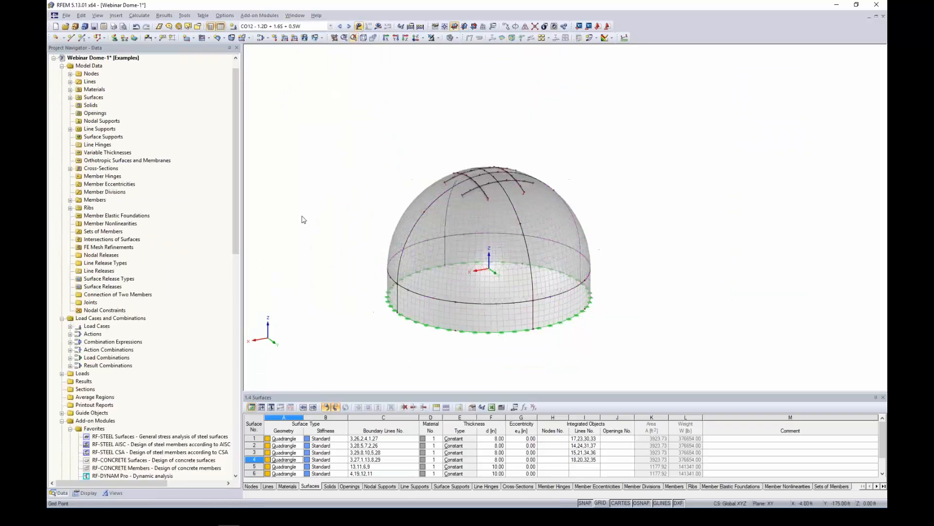
Open the RF-CONCRETE Surfaces add-on module and select ACI 318-14 as the design standard
scroll(145, 292, "down", 2)
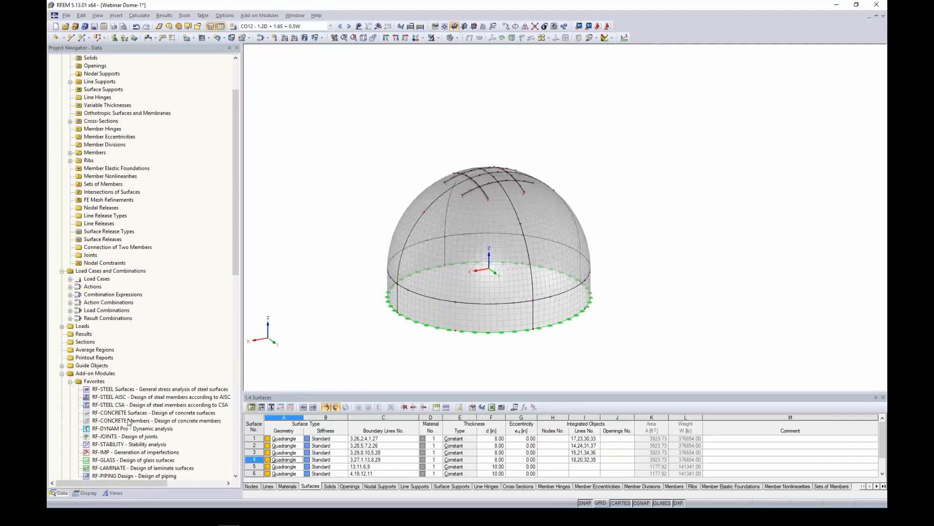
double_click(127, 413)
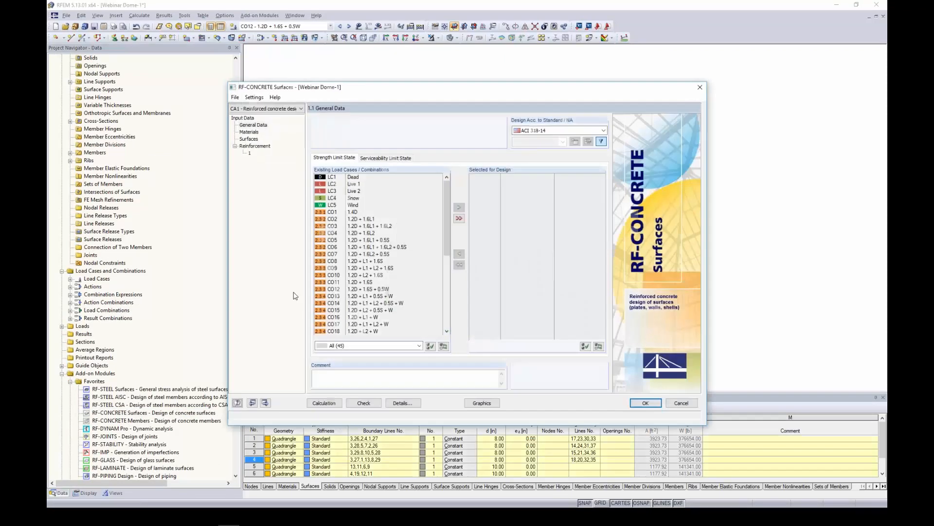
left_click_drag(443, 89, 447, 81)
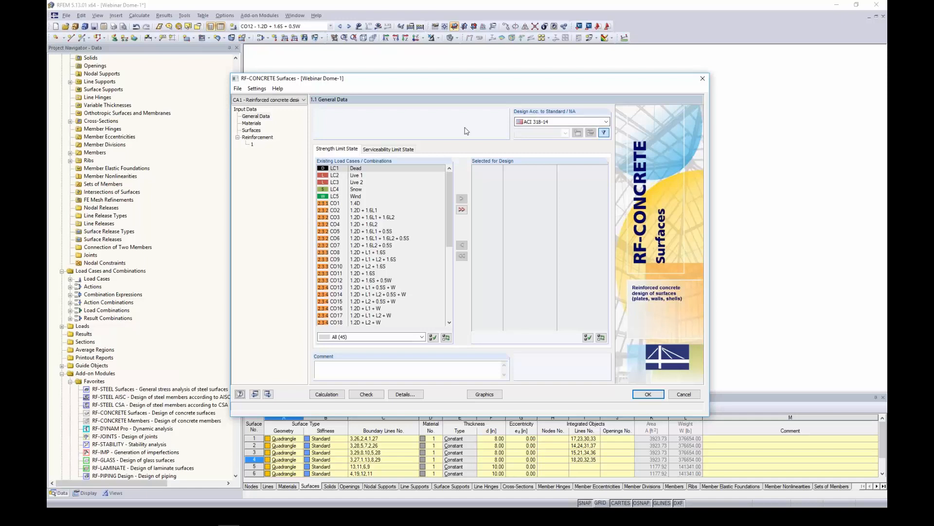
left_click(525, 123)
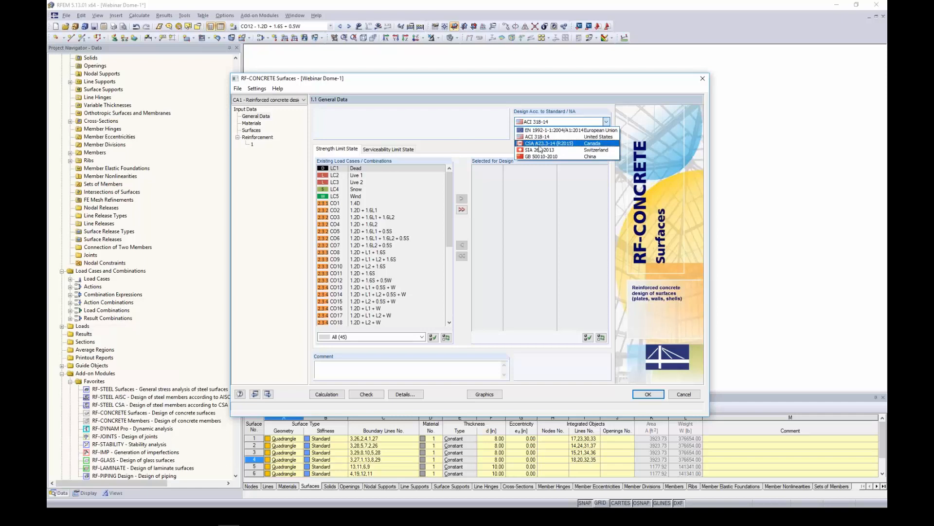
left_click(538, 138)
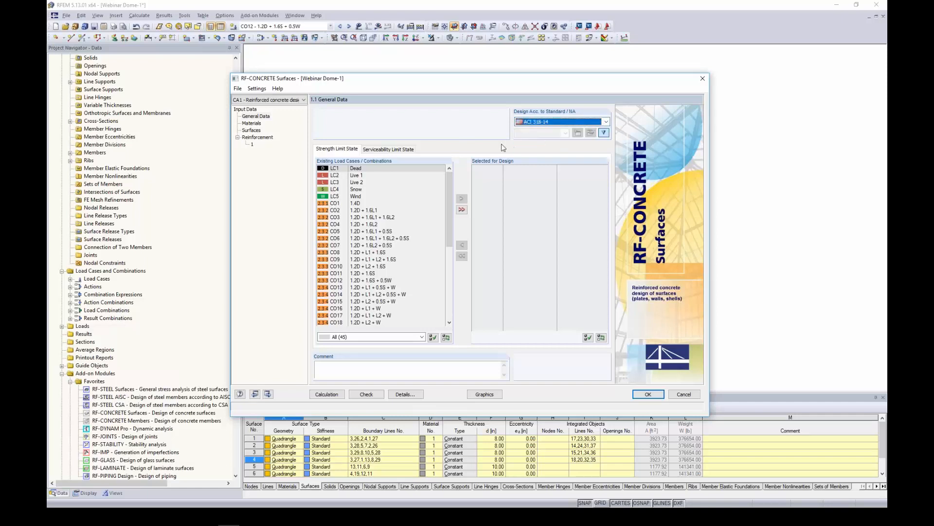
Select load combinations CO1 through CO21 for the strength limit state design
left_click(361, 204)
scroll(369, 232, "down", 3)
left_click(389, 280, "shift")
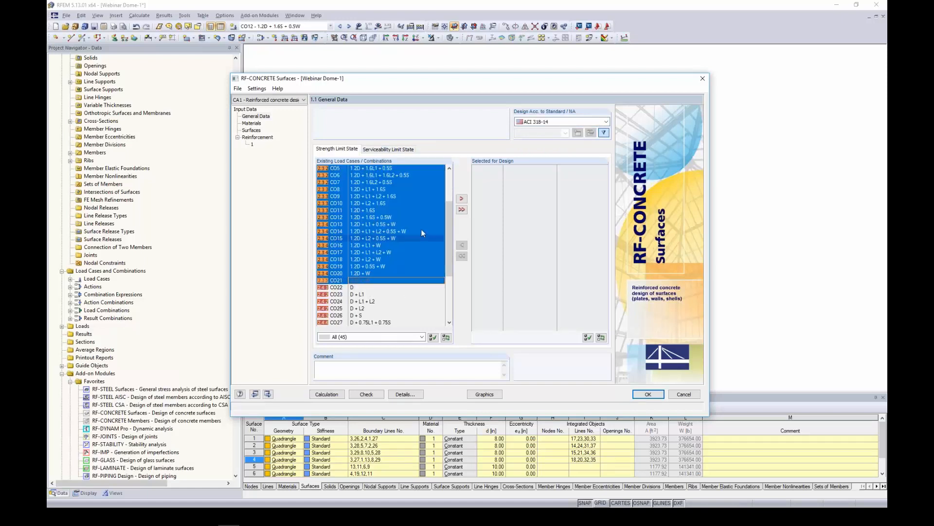
left_click(462, 198)
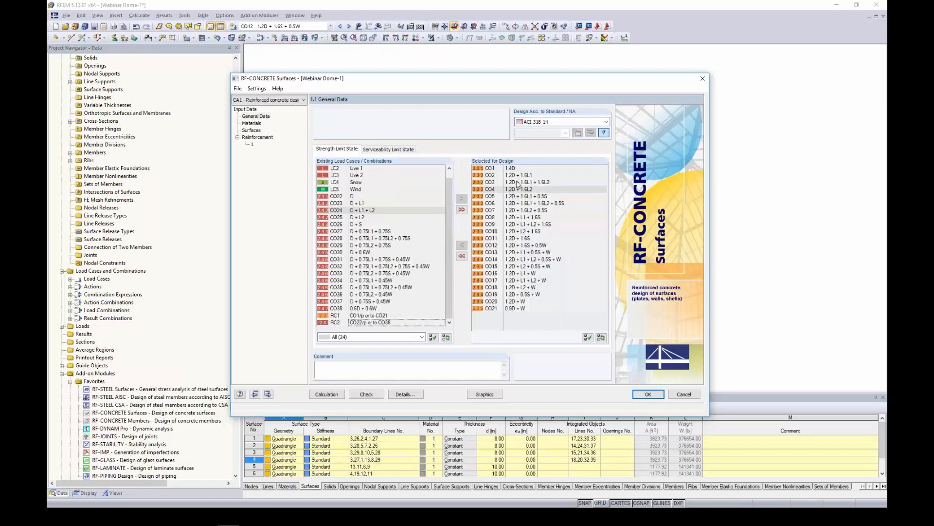
Select load combinations CO22 through CO38 for the serviceability limit state design
left_click(389, 149)
scroll(379, 200, "down", 6)
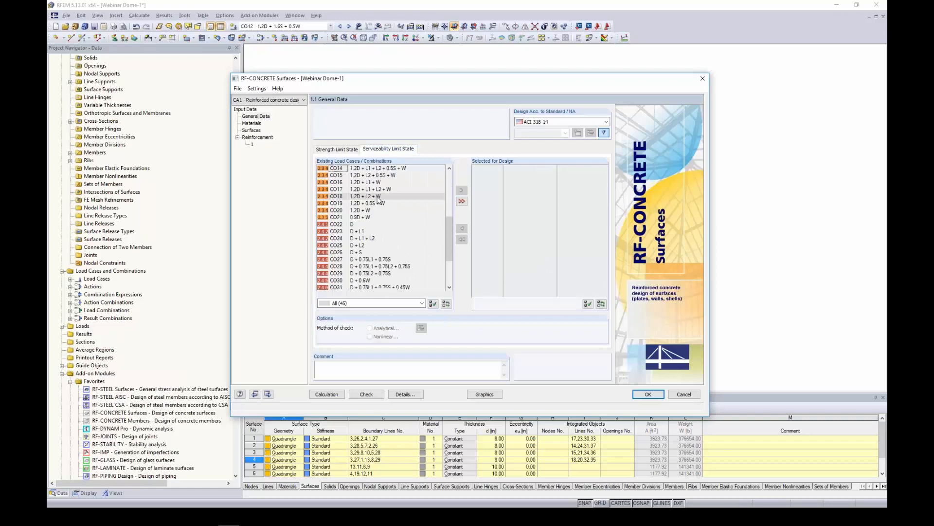
left_click(355, 225)
scroll(355, 227, "down", 3)
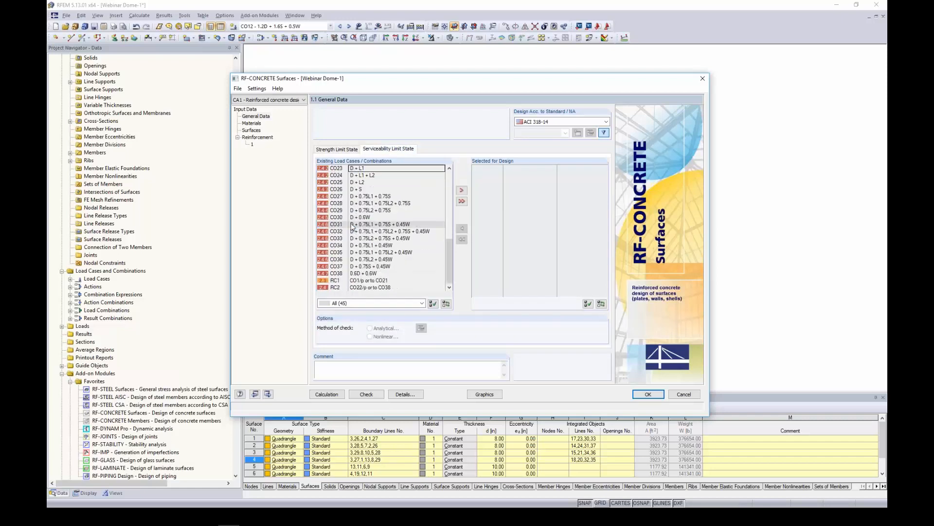
left_click(356, 273, "shift")
left_click(461, 190)
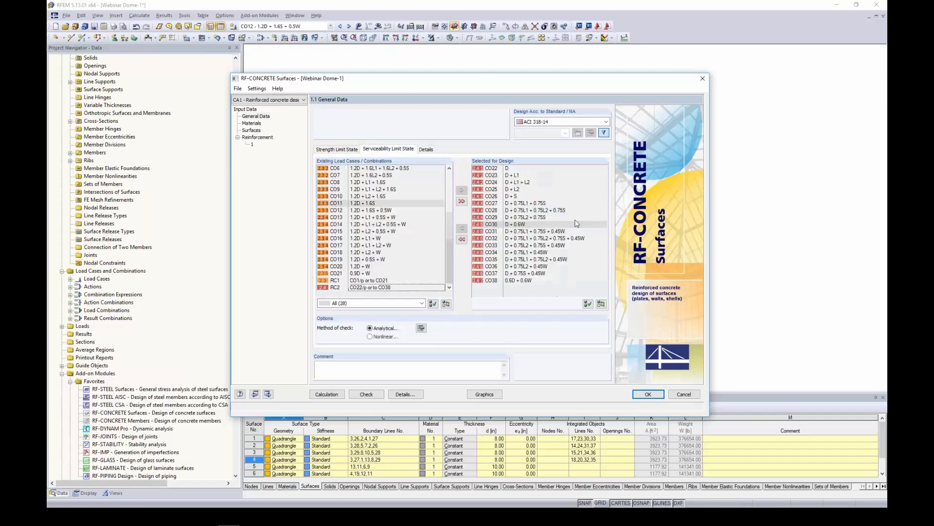
left_click(481, 189)
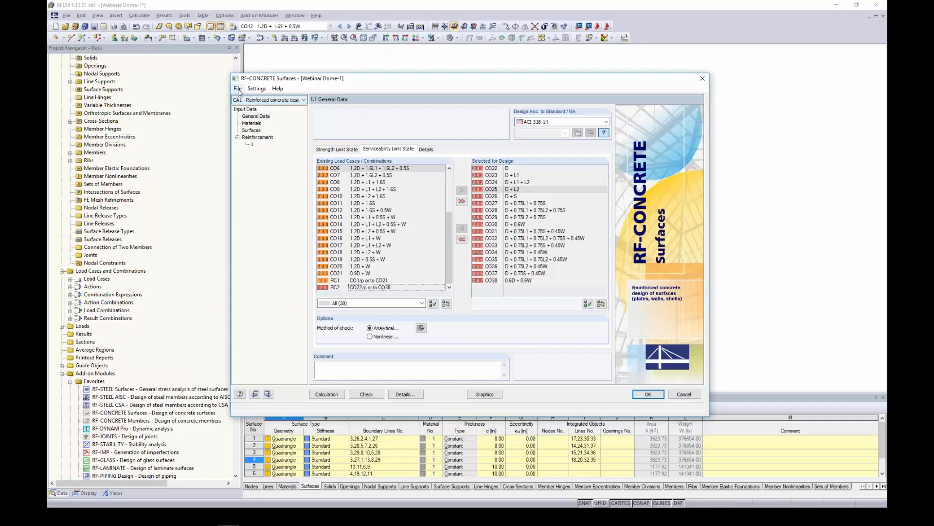
Rename the concrete surface design case as "Strength & Service"
left_click(238, 88)
left_click(195, 106)
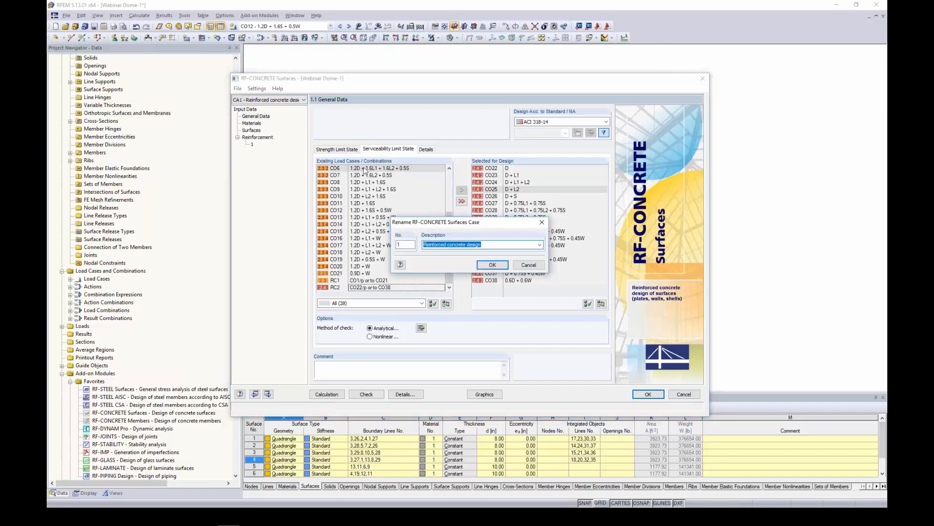
type("Strength & Service")
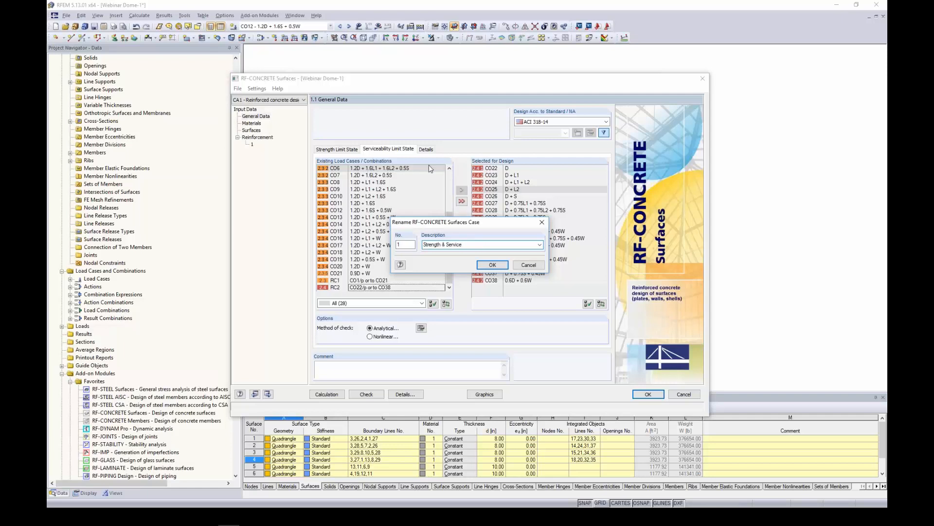
left_click(493, 265)
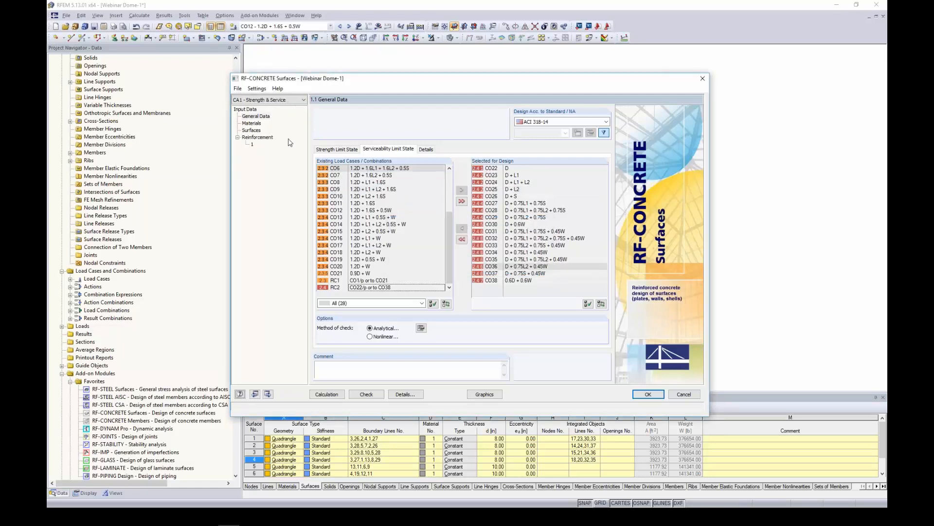
Check the concrete strength class and the available reinforcing steel grades, keeping Grade 60
left_click(251, 123)
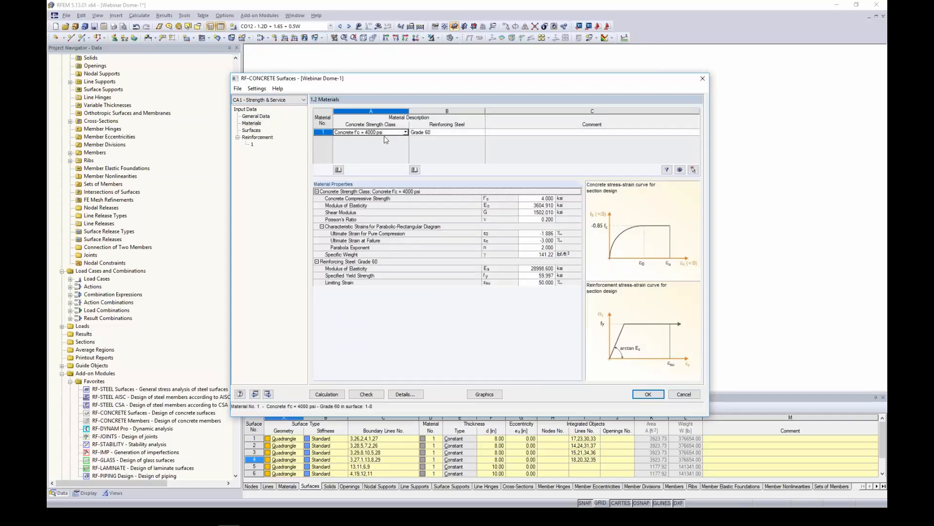
left_click(454, 133)
left_click(482, 132)
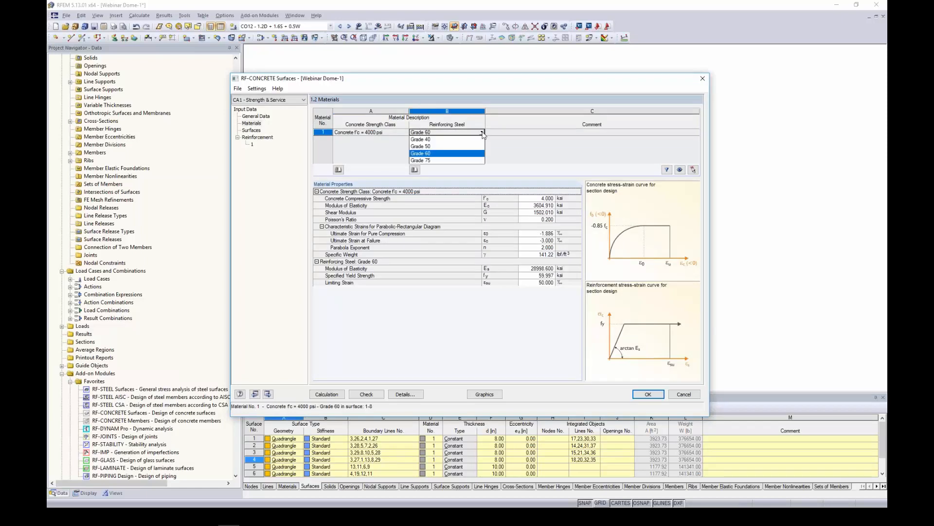
left_click(525, 151)
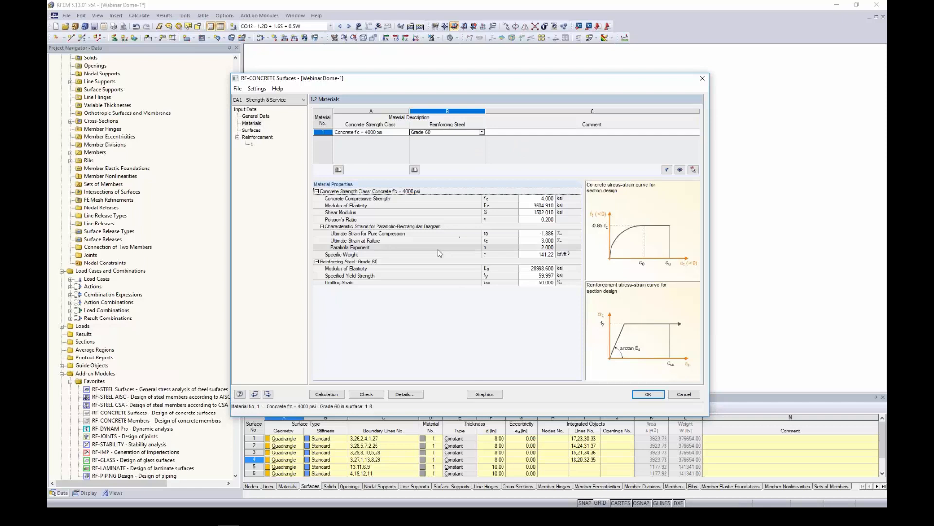
Review the surface thicknesses in the design case and locate individual surfaces on the dome model
left_click(253, 130)
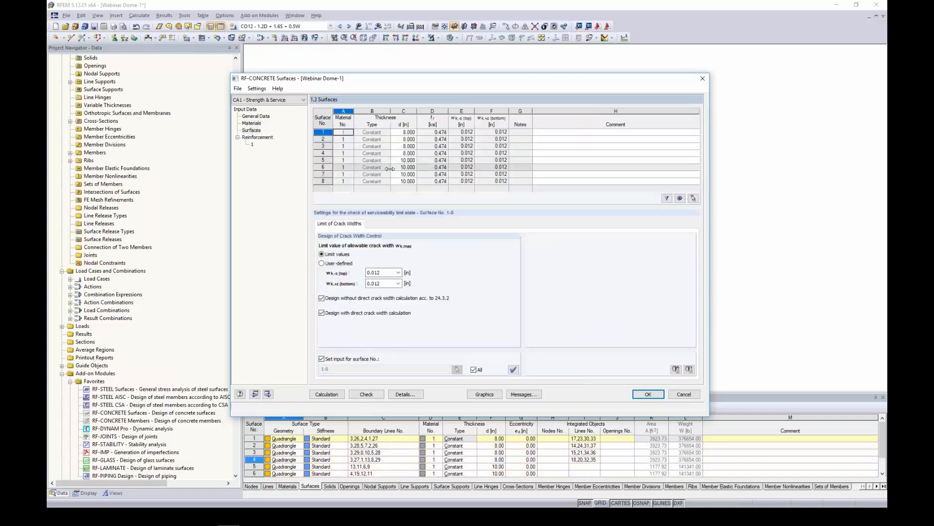
left_click_drag(412, 83, 404, 248)
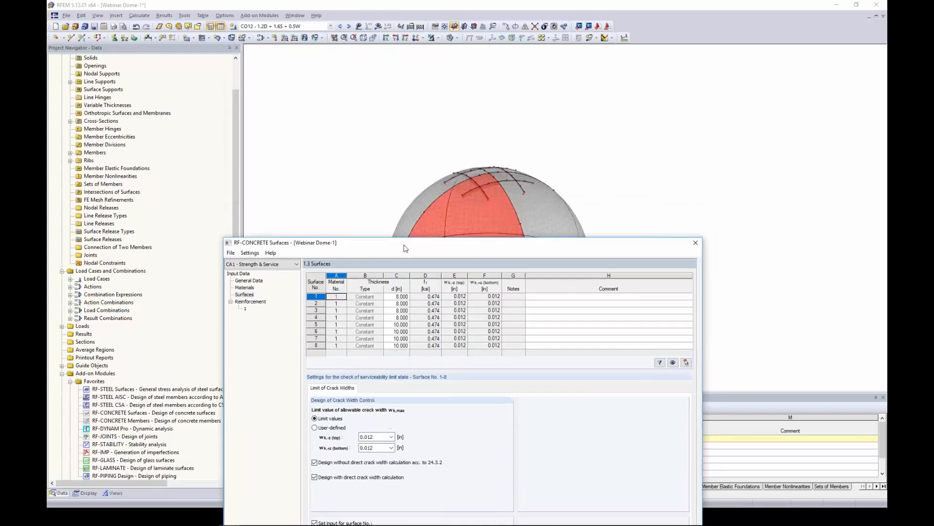
left_click(405, 319)
left_click(403, 325)
left_click(402, 339)
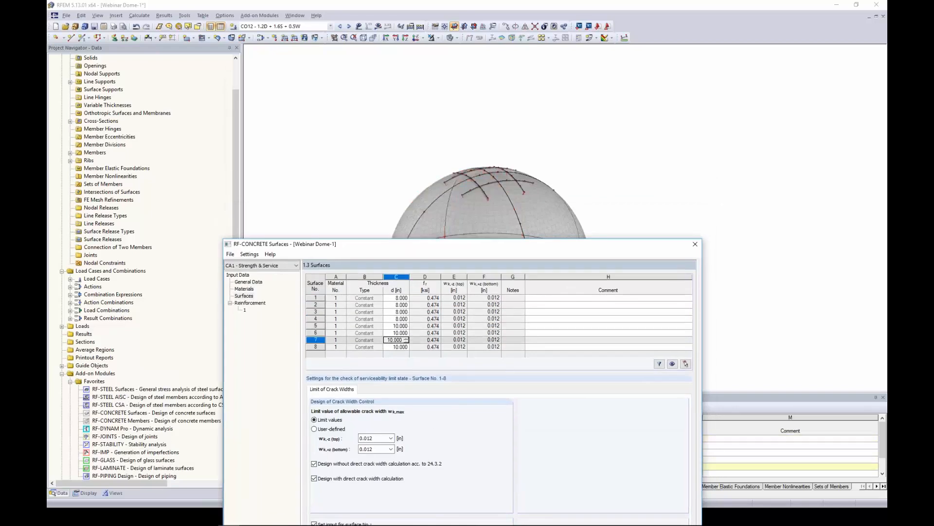
left_click(400, 305)
left_click(400, 298)
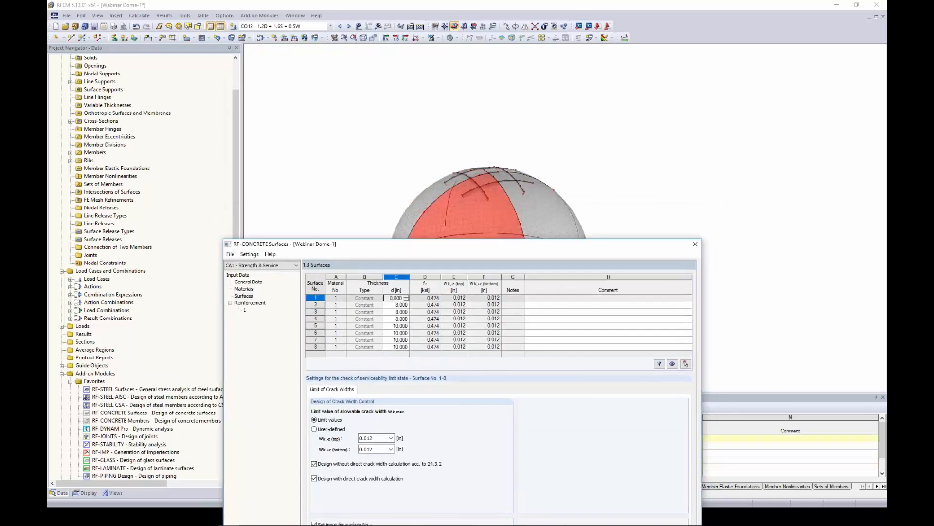
left_click(397, 305)
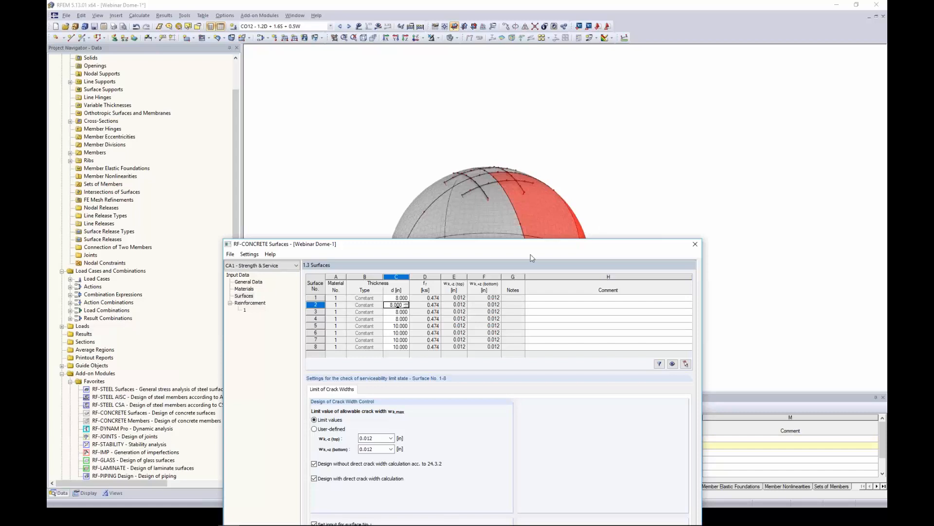
left_click_drag(532, 248, 541, 93)
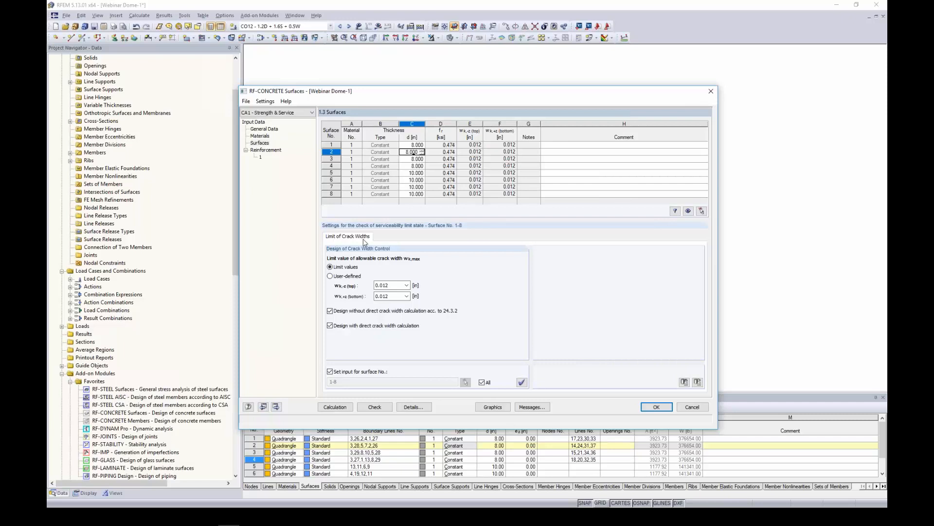
Choose the "Humidity, moist air, soil" exposure with 0.012 in as the top crack width limit for all surfaces
left_click(270, 129)
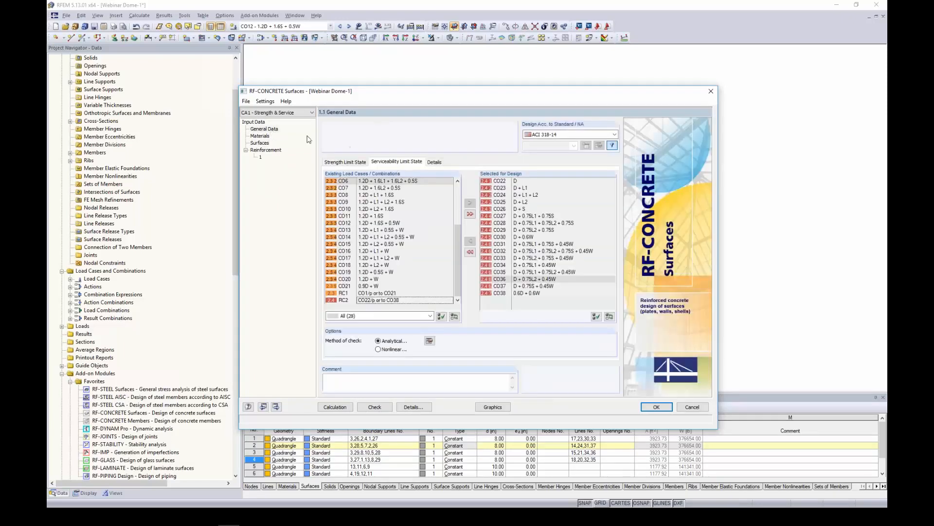
left_click(261, 143)
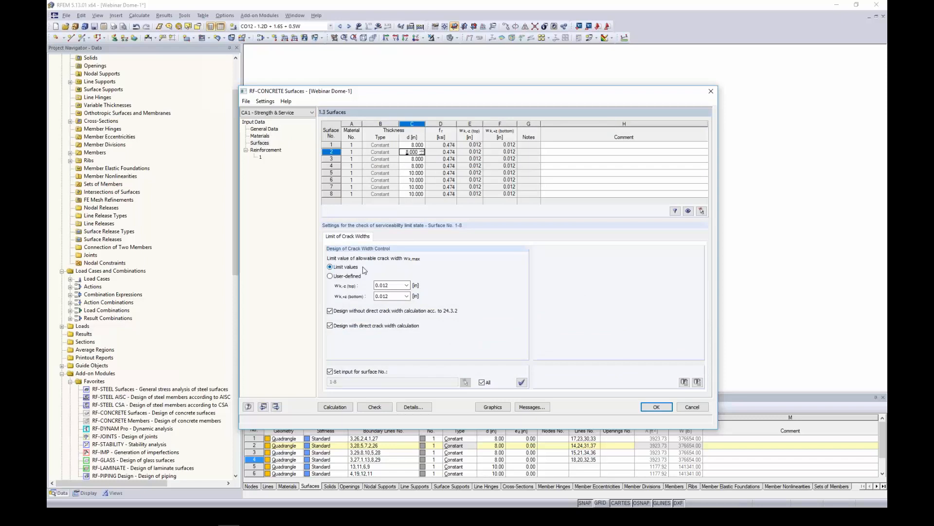
left_click(395, 287)
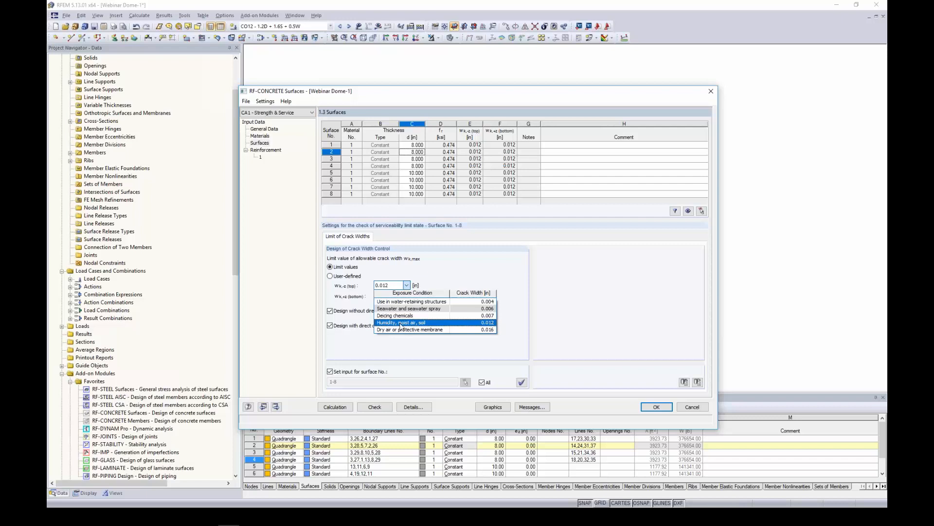
left_click(400, 323)
double_click(383, 287)
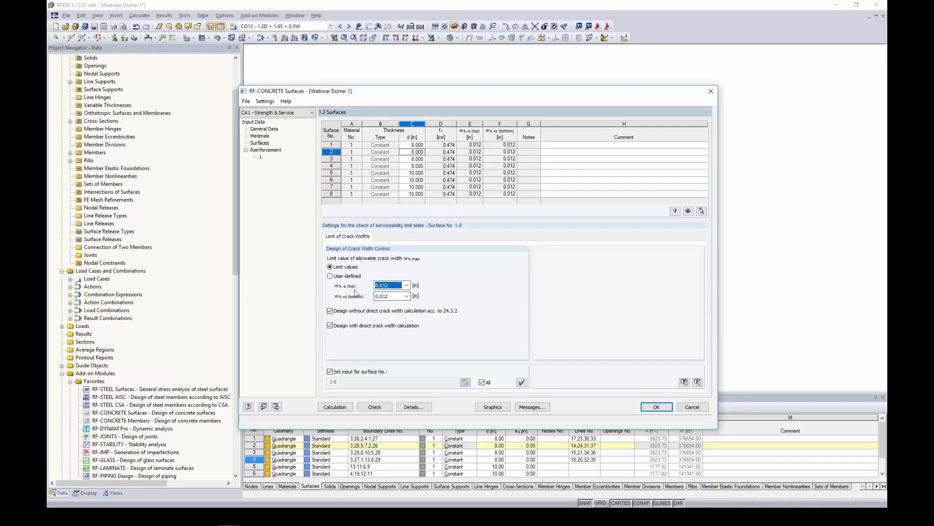
Try user-defined crack width limits, and return to the predefined limit values
left_click(329, 276)
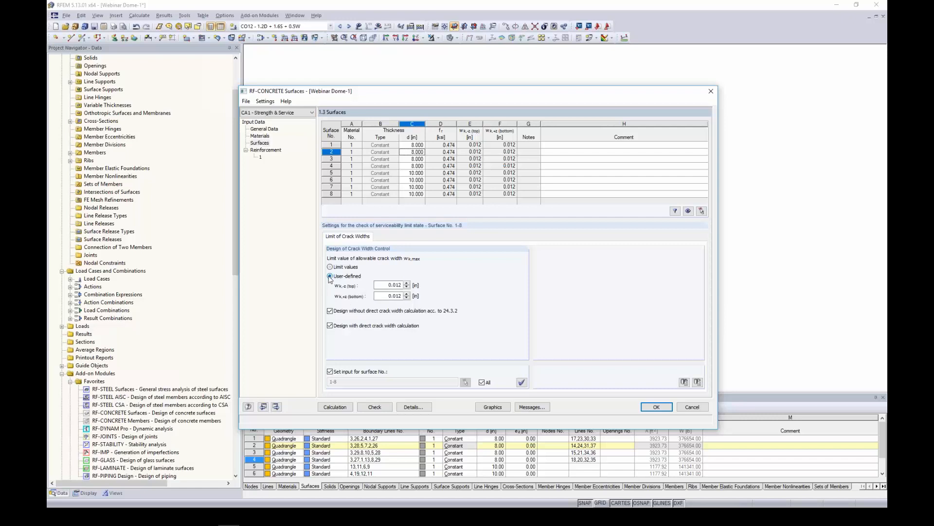
left_click(390, 284)
key("Tab")
left_click(330, 266)
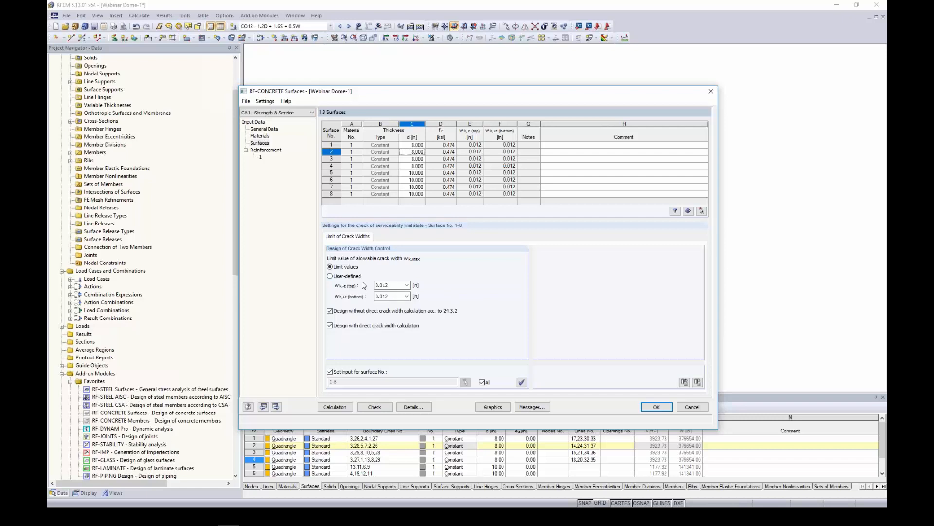
Name the first reinforcement group "Dome" and apply it only to dome surfaces 1-4
left_click(267, 150)
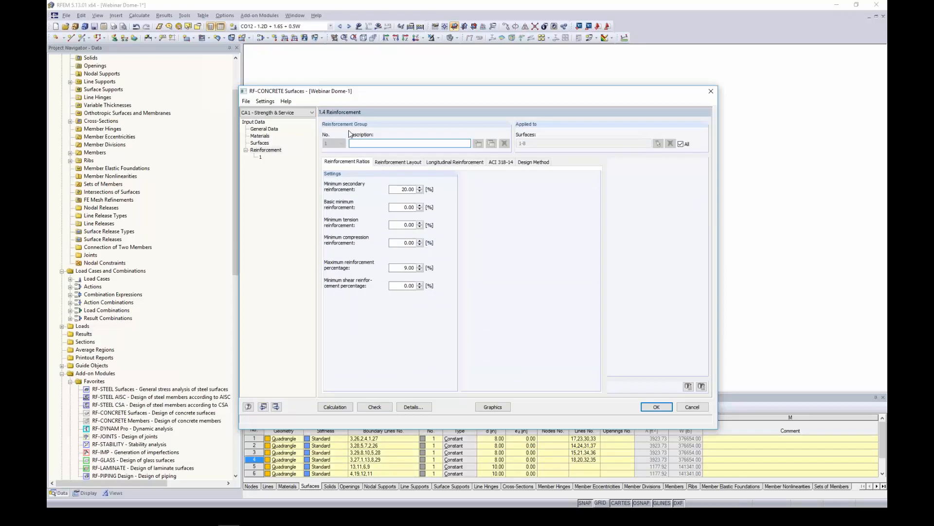
type("Dome")
left_click(680, 144)
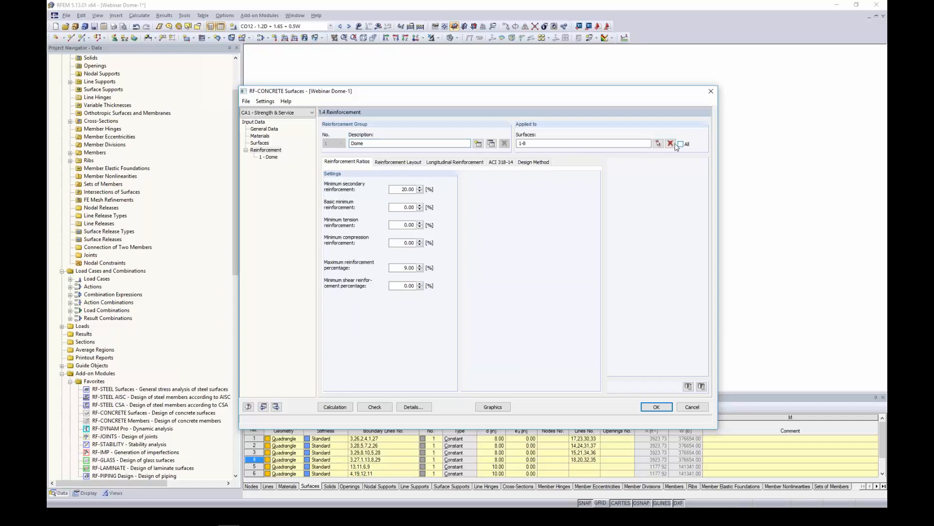
left_click(658, 143)
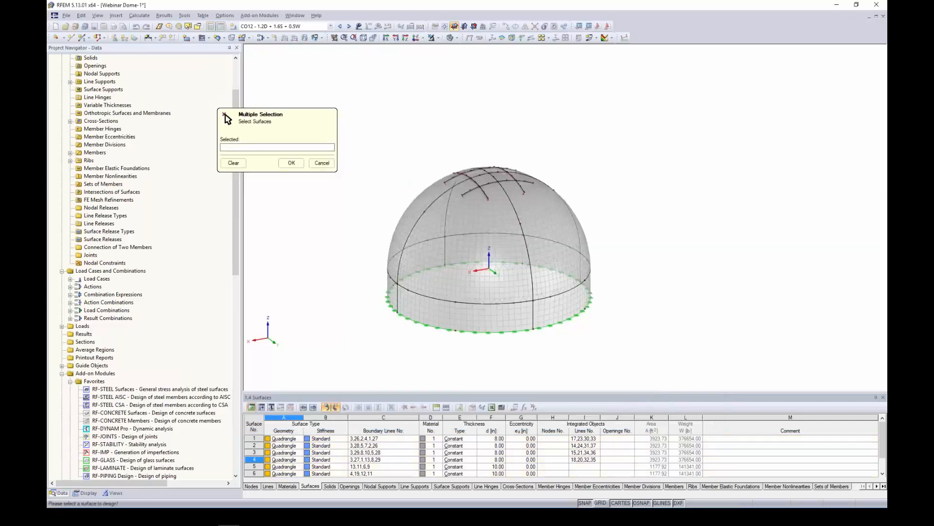
left_click_drag(635, 220, 386, 126)
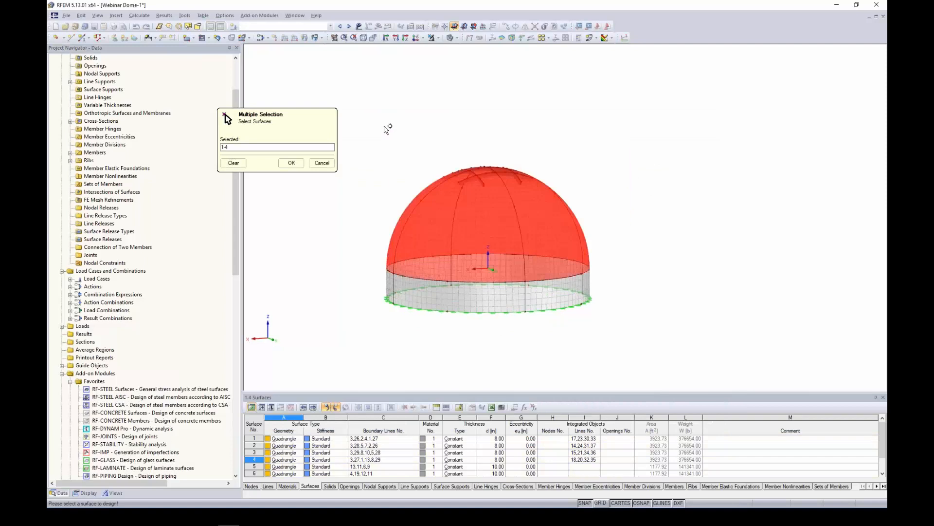
left_click(291, 162)
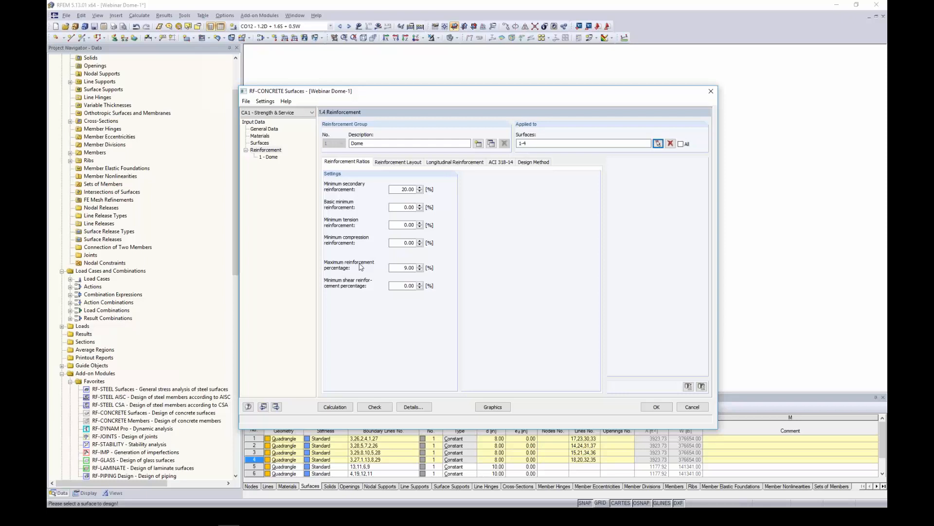
Set the Dome group's concrete covers for the basic reinforcement to 2 in in the reinforcement layout
double_click(407, 268)
left_click(405, 268)
left_click(397, 163)
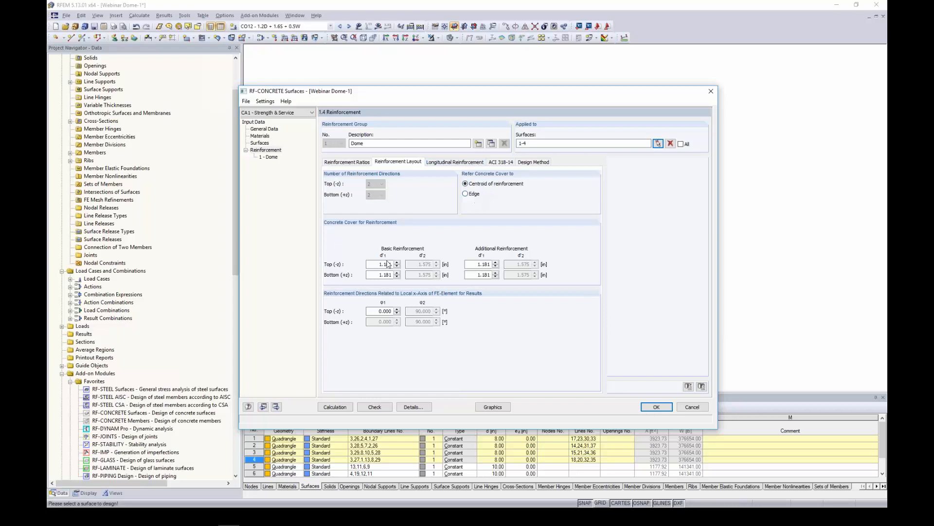
left_click_drag(374, 265, 412, 267)
type("2.0")
key("Tab")
type("2")
key("Tab")
key("Tab")
Define the provided basic reinforcement as 0.75 in bars at 12 in spacing, top and bottom in both directions
left_click(442, 162)
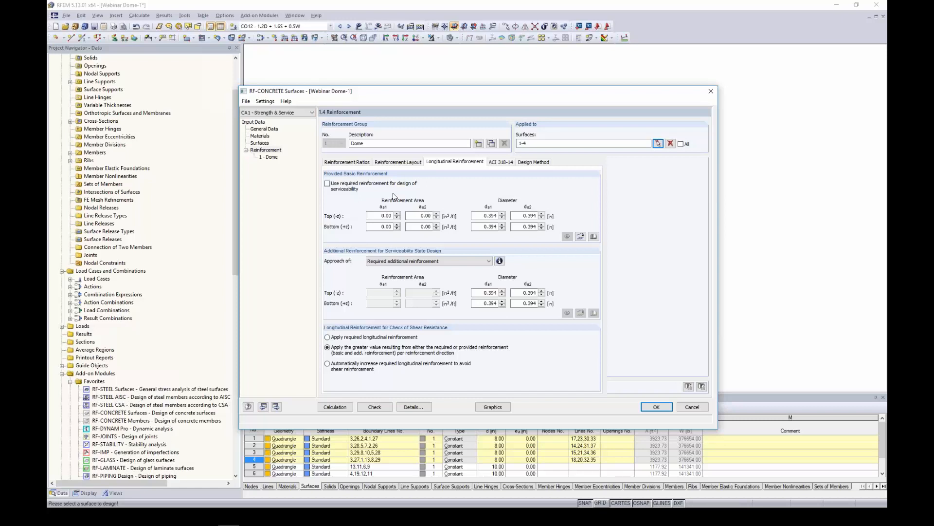
left_click(580, 238)
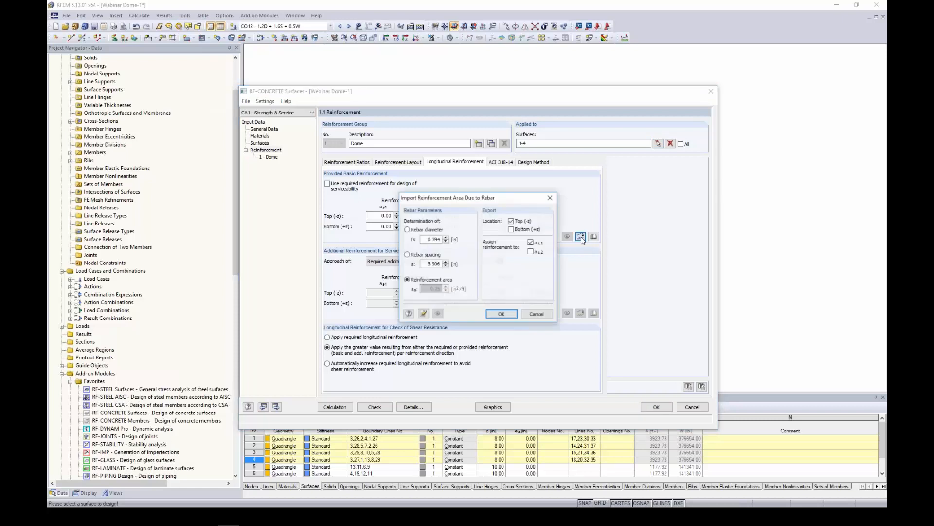
double_click(432, 239)
type("0.75")
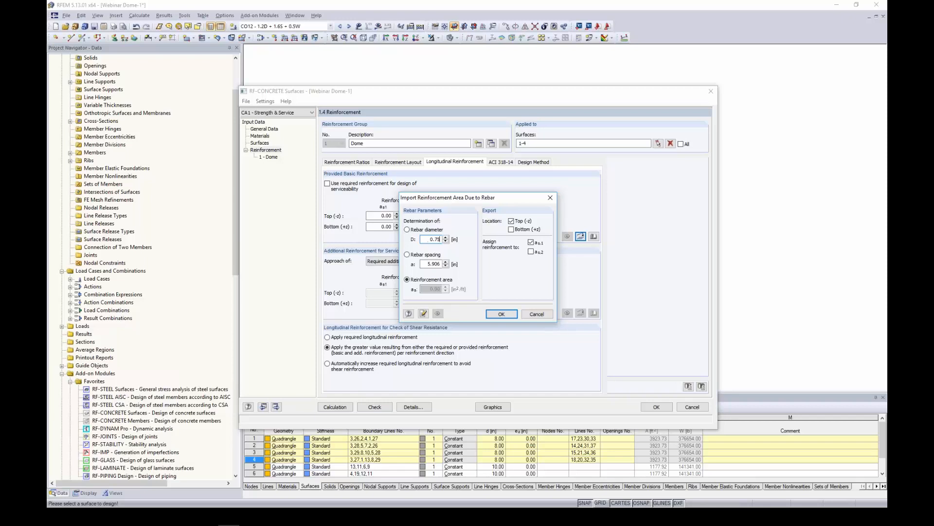
left_click(425, 264)
type("12")
left_click(511, 229)
left_click(531, 251)
left_click(510, 312)
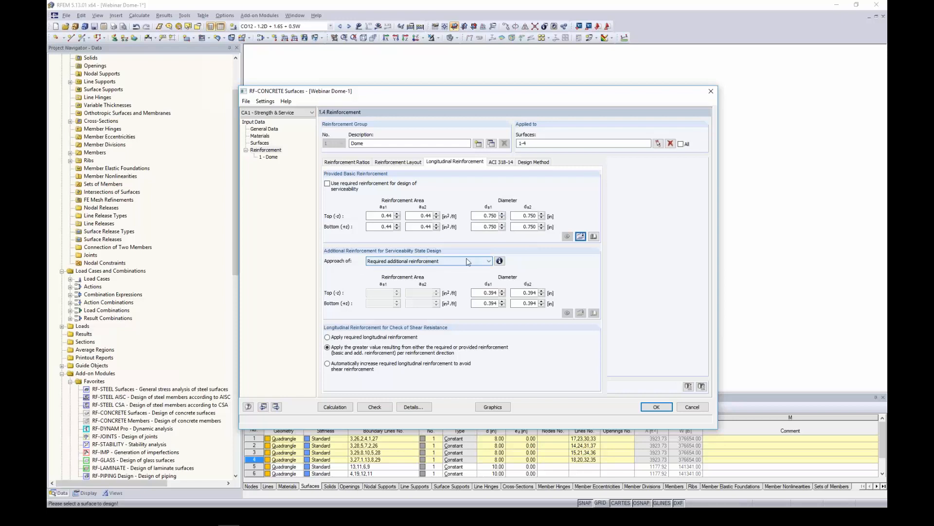
Examine the approach options for additional serviceability reinforcement and their explanatory diagrams
left_click(488, 264)
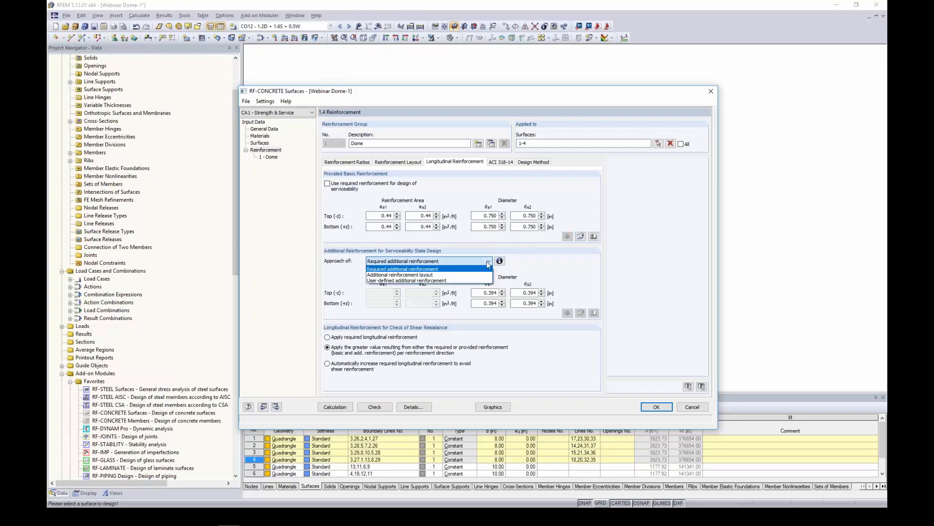
left_click(489, 263)
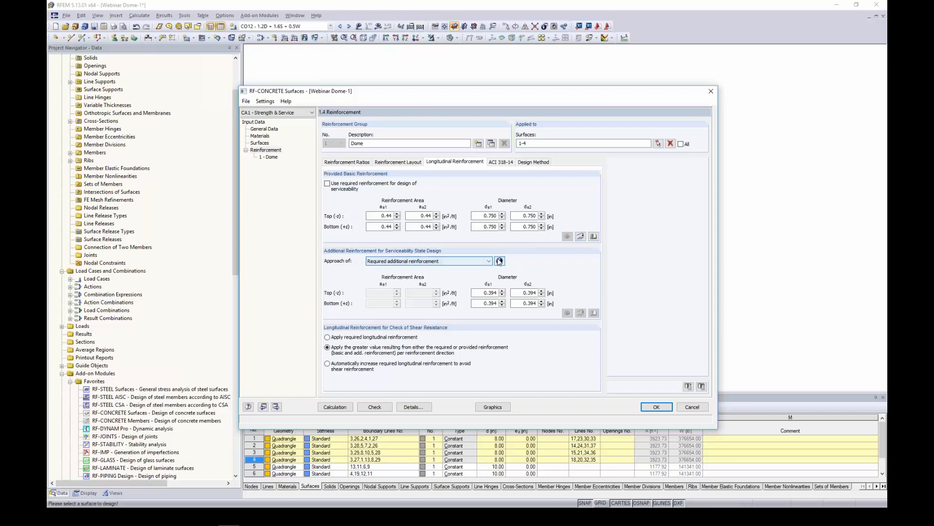
left_click(500, 261)
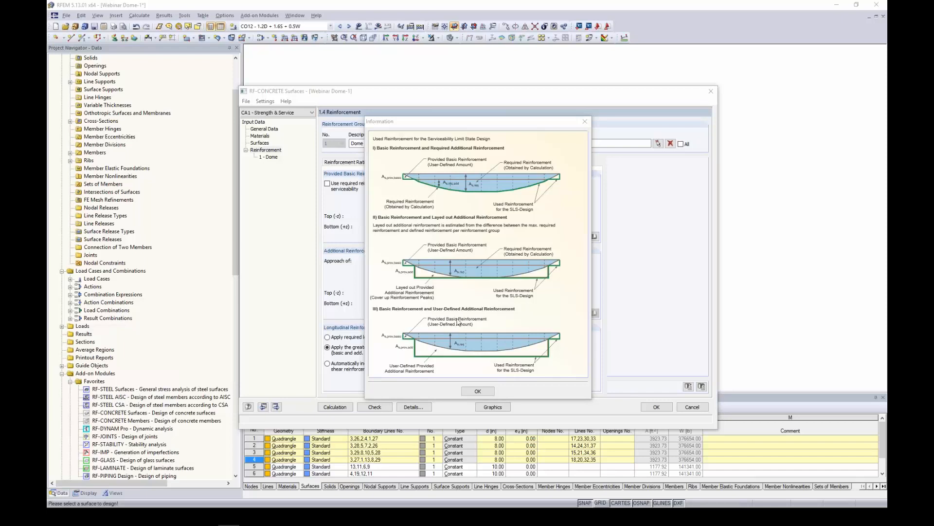
left_click(585, 121)
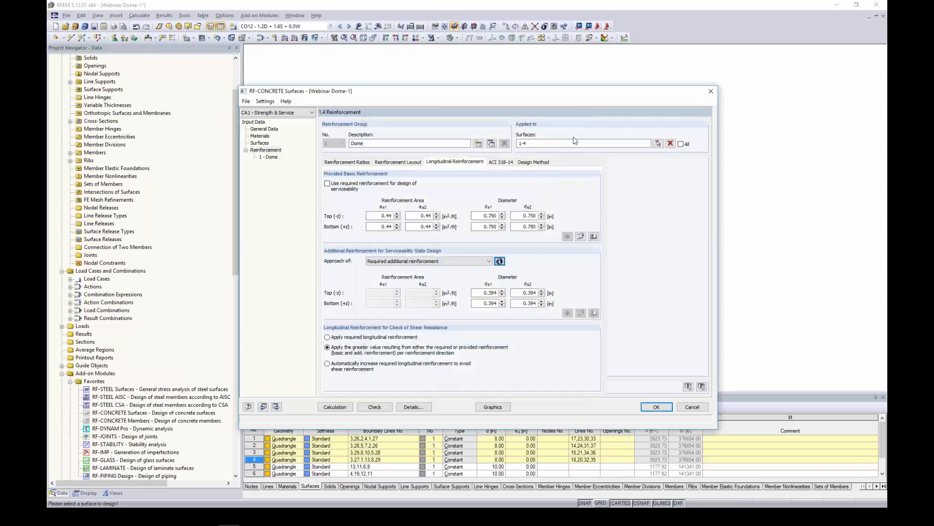
Set the additional serviceability reinforcement approach to "User-defined additional reinforcement" and open the ACI 318-14 settings
left_click(457, 261)
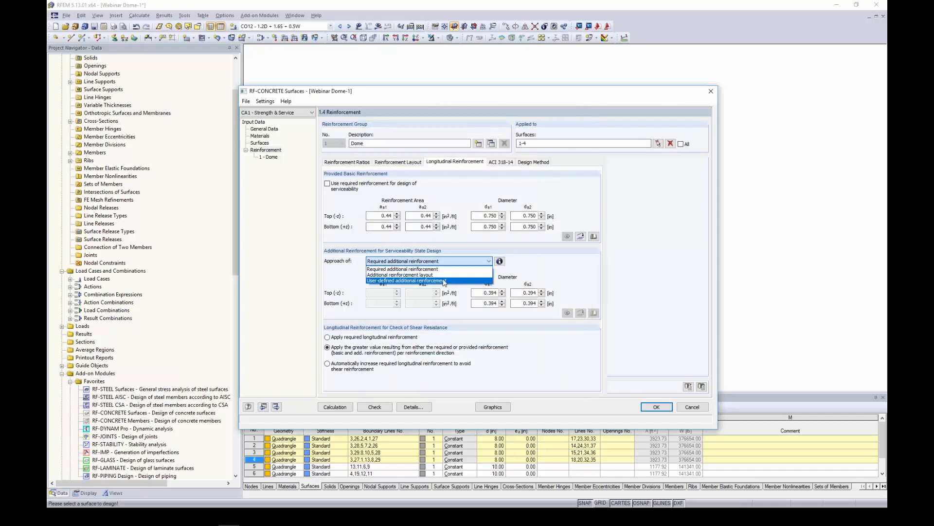
left_click(444, 281)
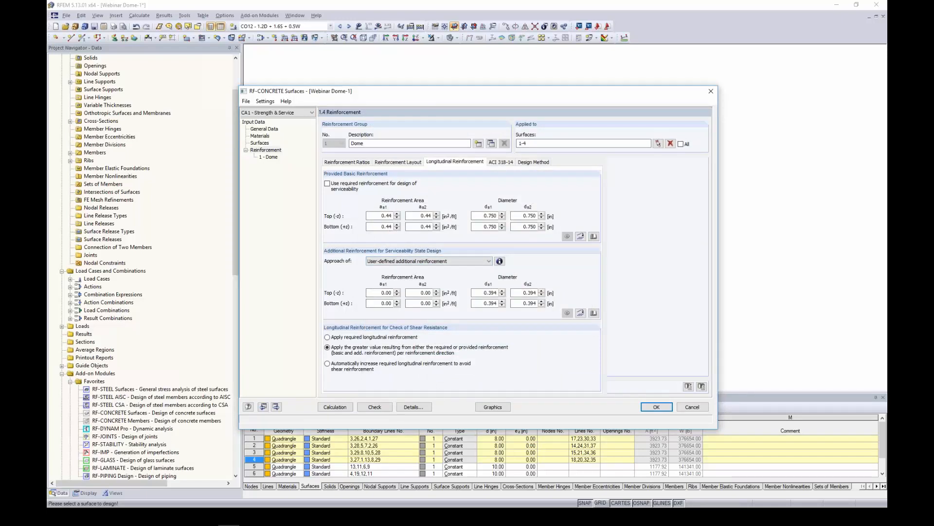
left_click_drag(381, 292, 432, 303)
left_click(500, 164)
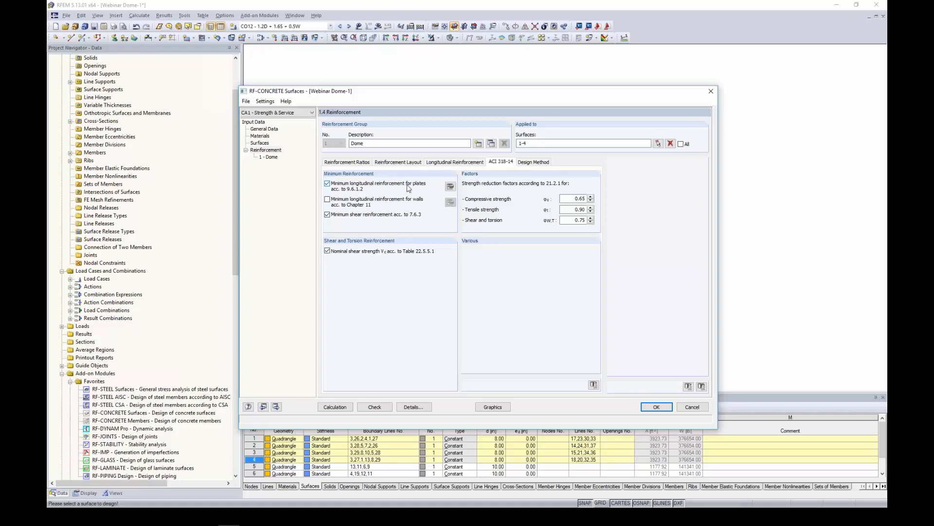
Apply the minimum longitudinal reinforcement for walls per Chapter 11 instead of the one for plates, and review the design method options
left_click(327, 183)
left_click(327, 199)
left_click(542, 162)
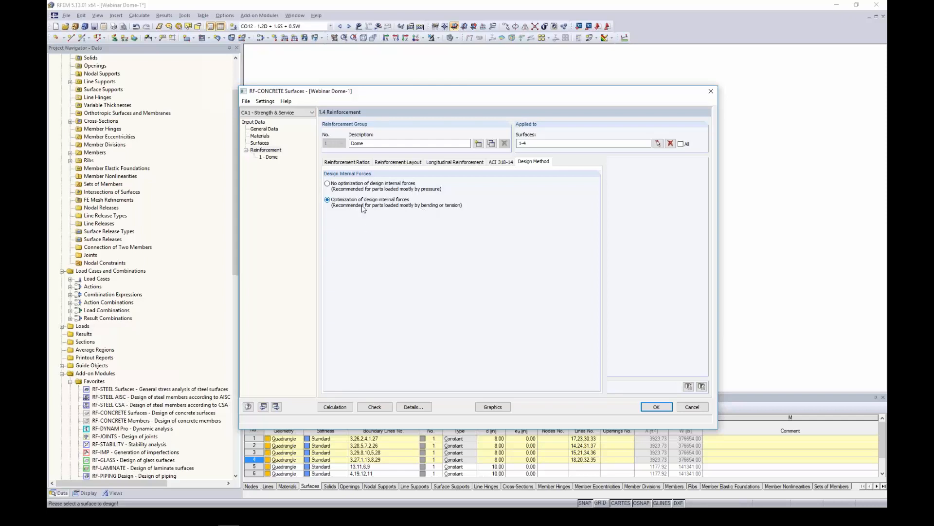
left_click(446, 163)
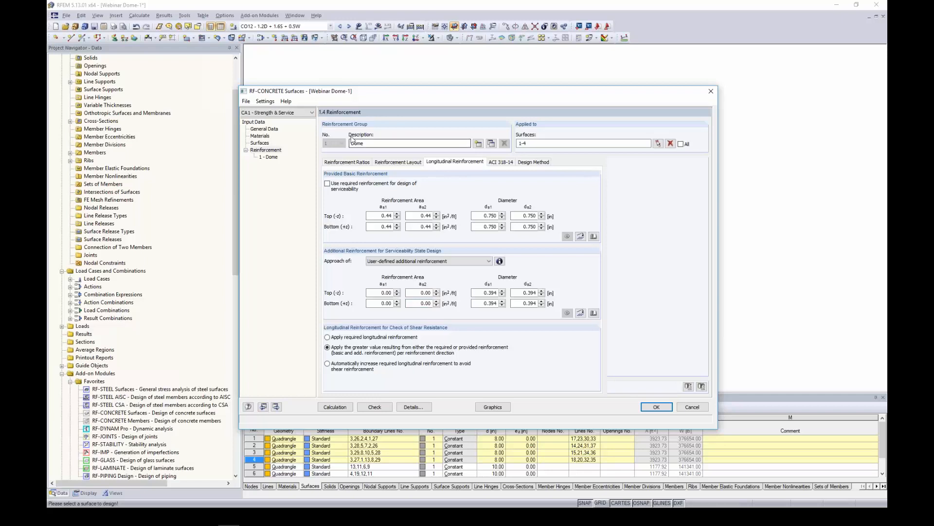
Copy the Dome reinforcement group to a new group for surfaces 5-8 and describe it as Walls
left_click(364, 145)
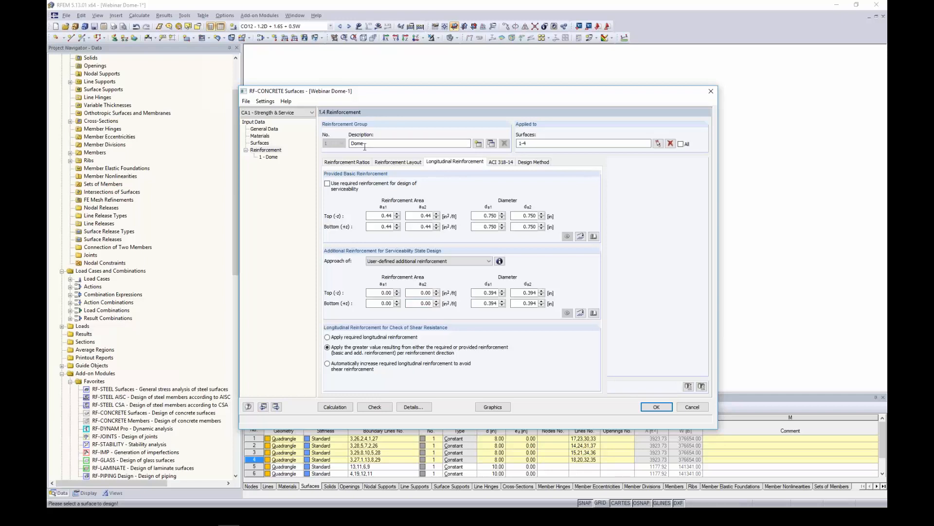
left_click(491, 144)
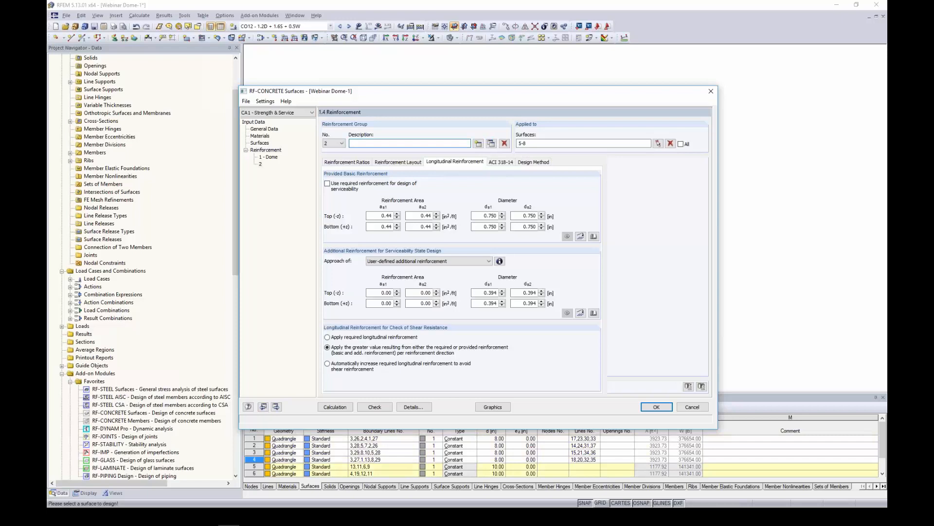
type("Walls")
left_click(342, 143)
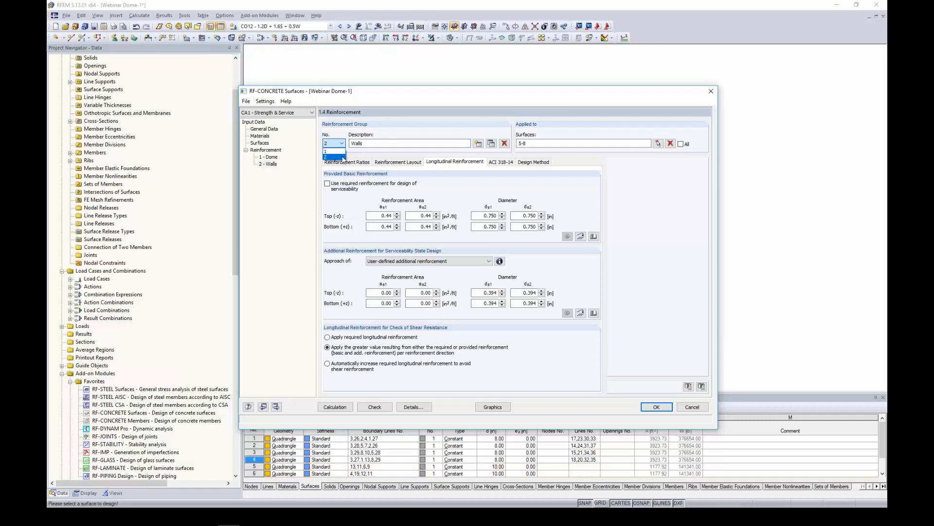
left_click(359, 152)
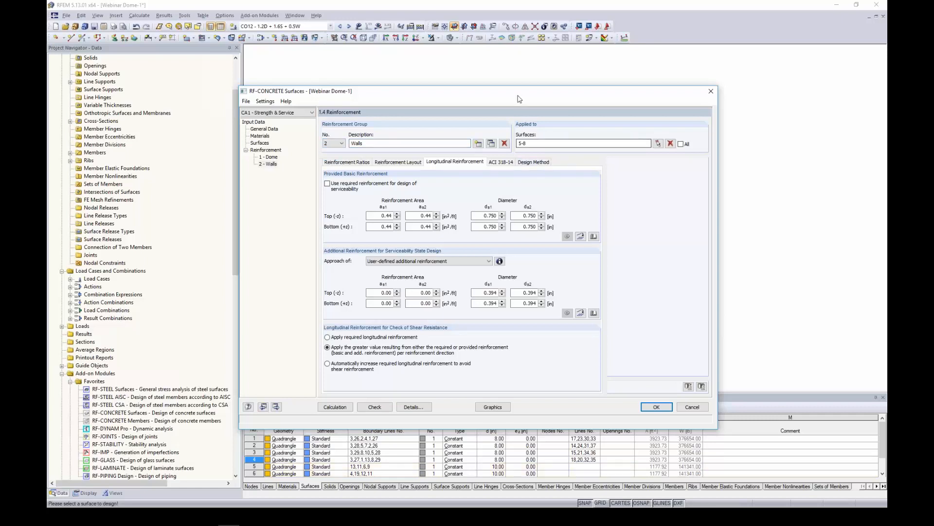
mouse_move(520, 99)
left_mouse_down()
mouse_move(503, 169)
mouse_move(499, 335)
mouse_move(510, 73)
left_mouse_up()
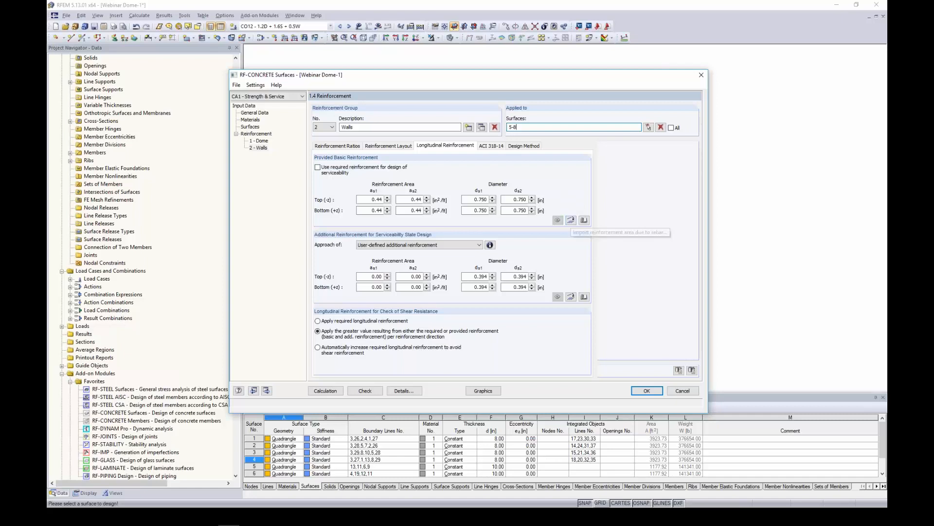
Define the Walls group's provided basic reinforcement as 0.875 in bars at 8 in spacing, top and bottom in both directions
left_click(570, 221)
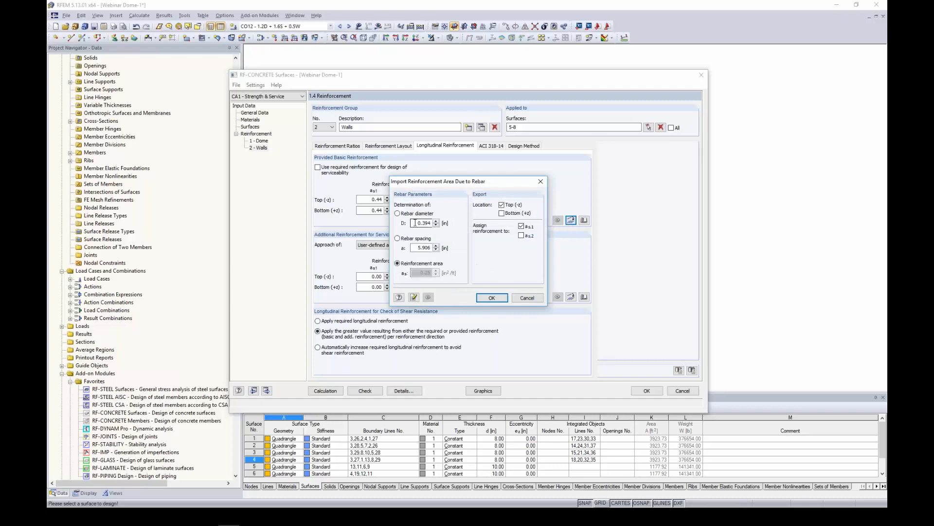
left_click_drag(414, 222, 455, 228)
type("0.875")
double_click(421, 247)
type("8")
left_click(502, 213)
left_click(522, 236)
left_click(491, 298)
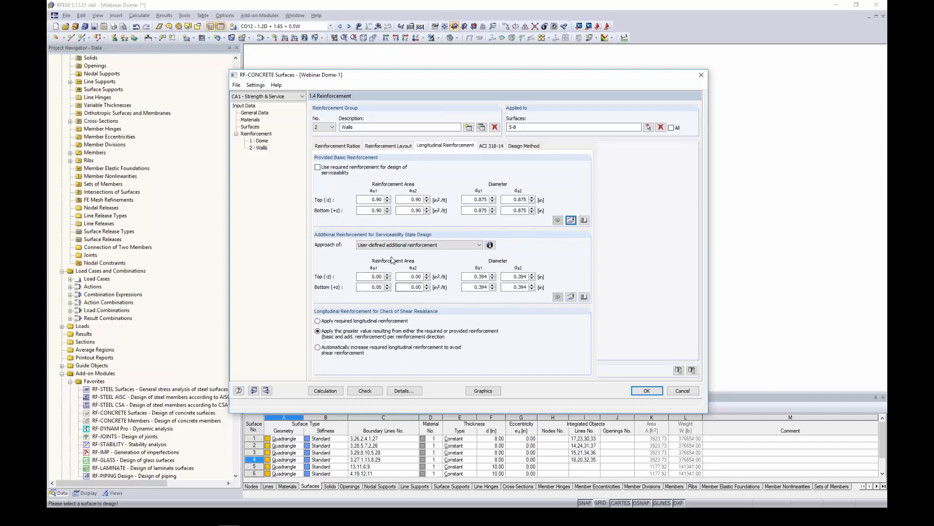
Review the Walls group's reinforcement layout and ACI 318-14 settings, and confirm the concrete surface design input
left_click(403, 148)
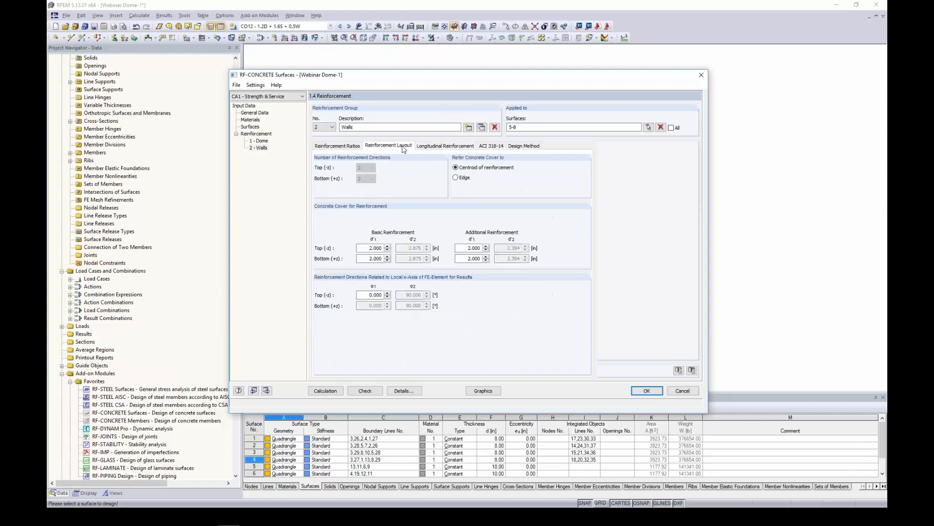
left_click(433, 147)
left_click(489, 146)
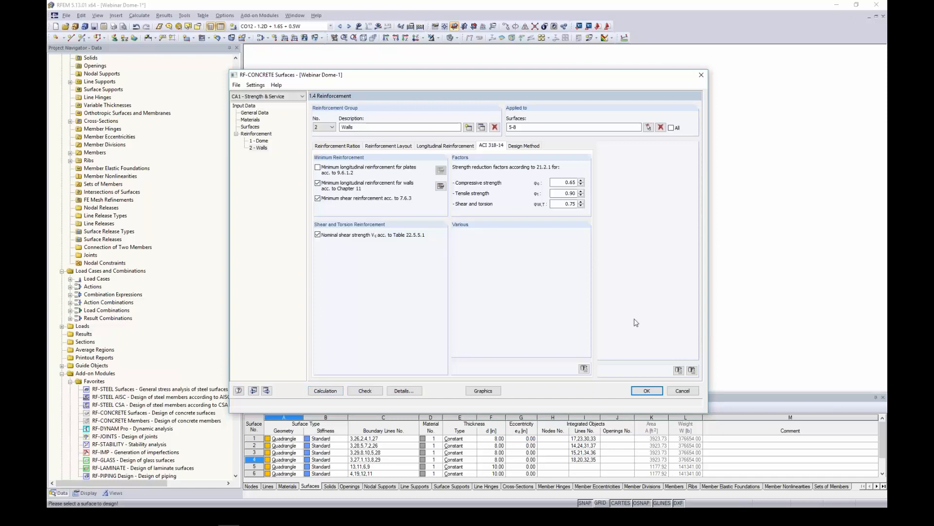
left_click(647, 391)
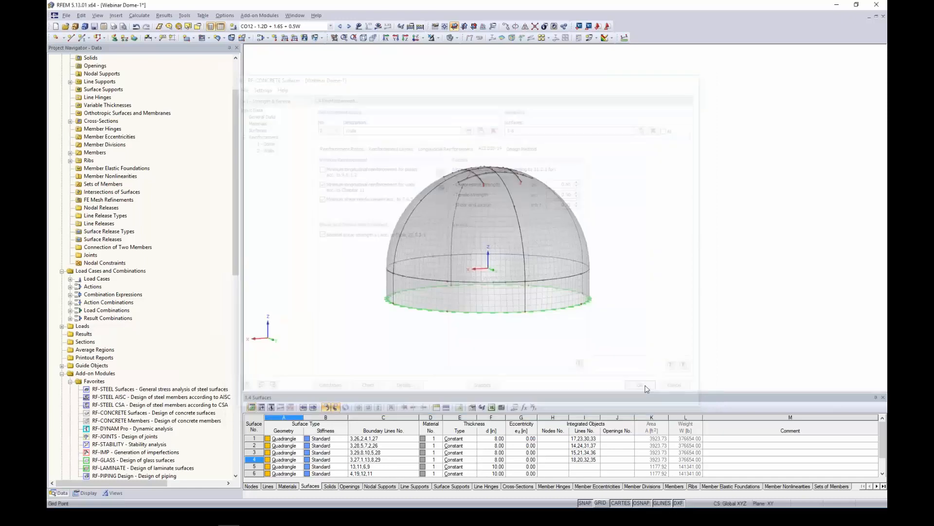
Switch to the Webinar Tank 3 model and display its RF-CONCRETE Surfaces CA1 - Strength & Service results
left_click(296, 16)
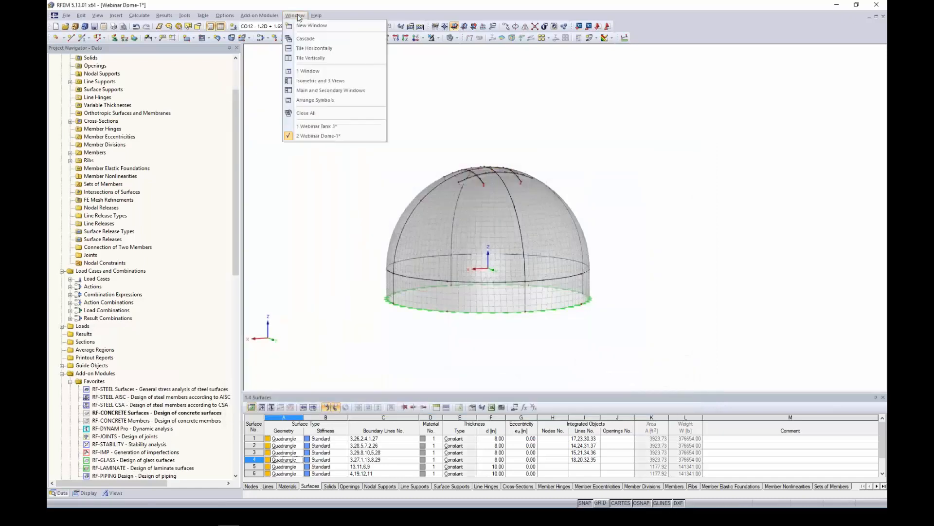
left_click(318, 126)
left_click(331, 26)
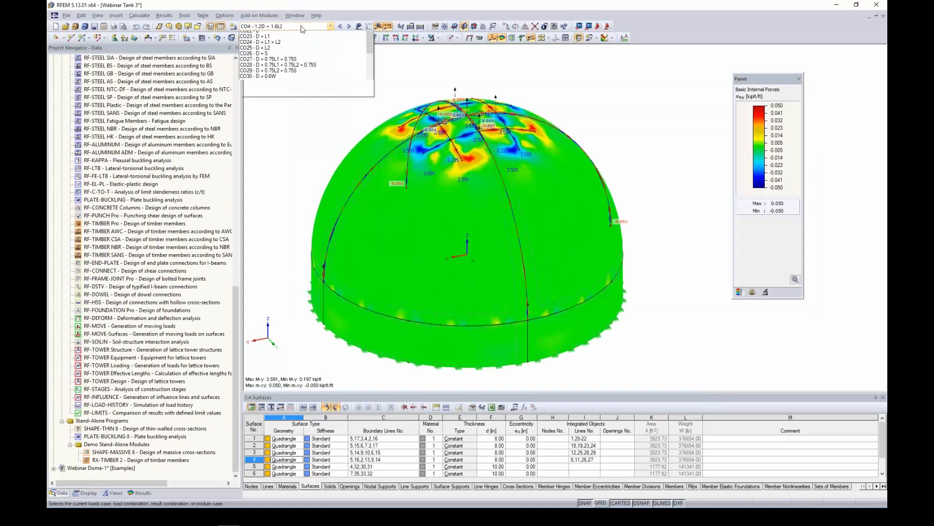
scroll(294, 168, "down", 4)
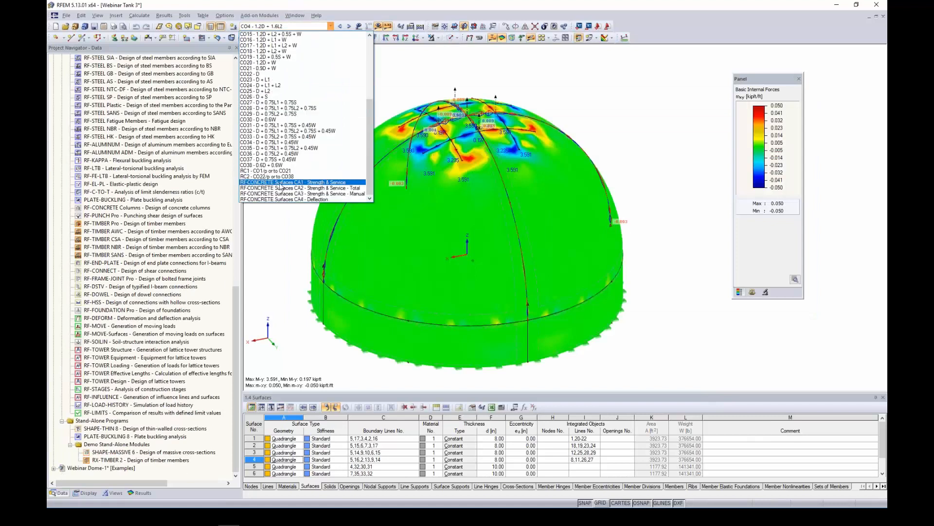
left_click(282, 185)
Open the concrete design results and view the required reinforcement in total and by surface
left_click(768, 228)
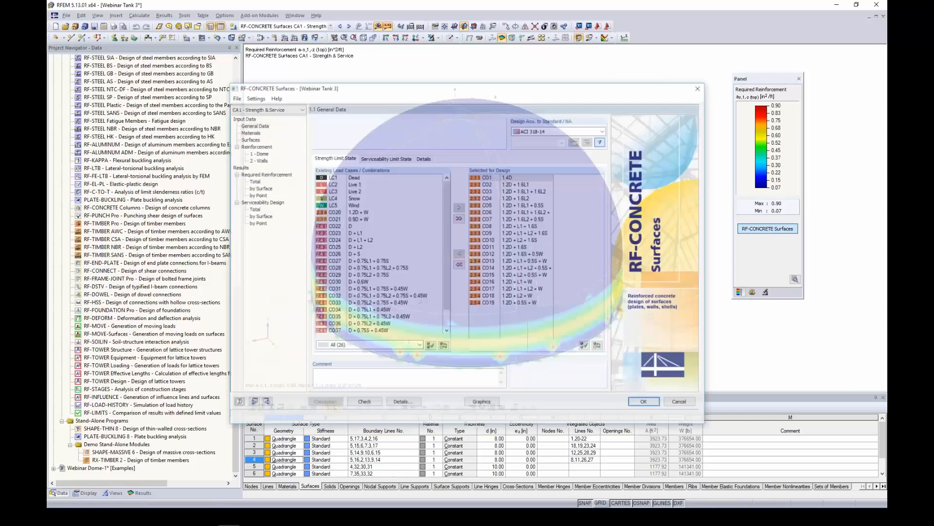
left_click(254, 181)
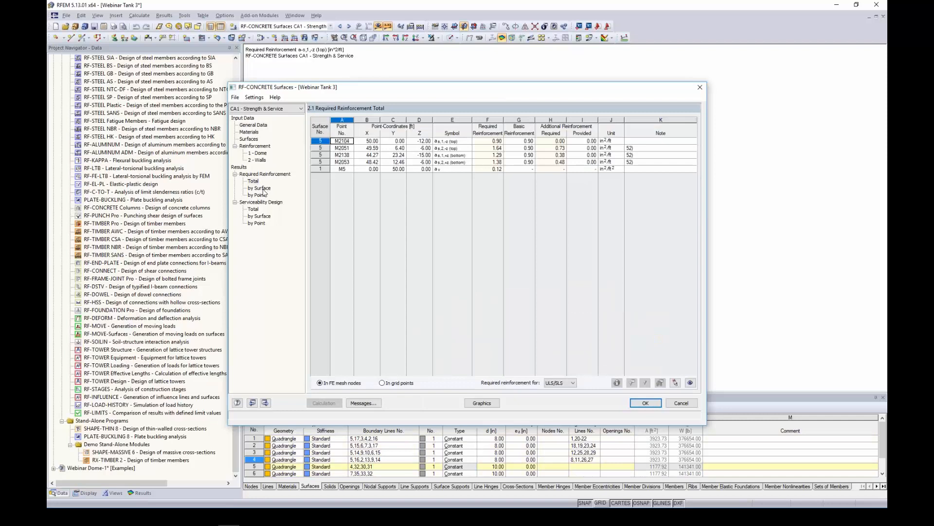
left_click(262, 189)
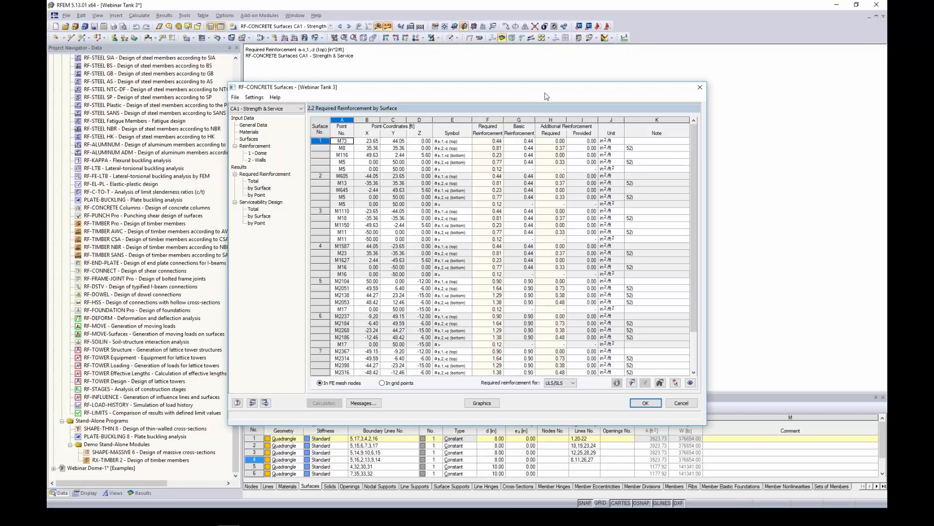
Examine the required reinforcement rows by surface against their locations on the dome and walls, and return to the graphical results
left_click_drag(545, 95, 545, 276)
left_click(496, 352)
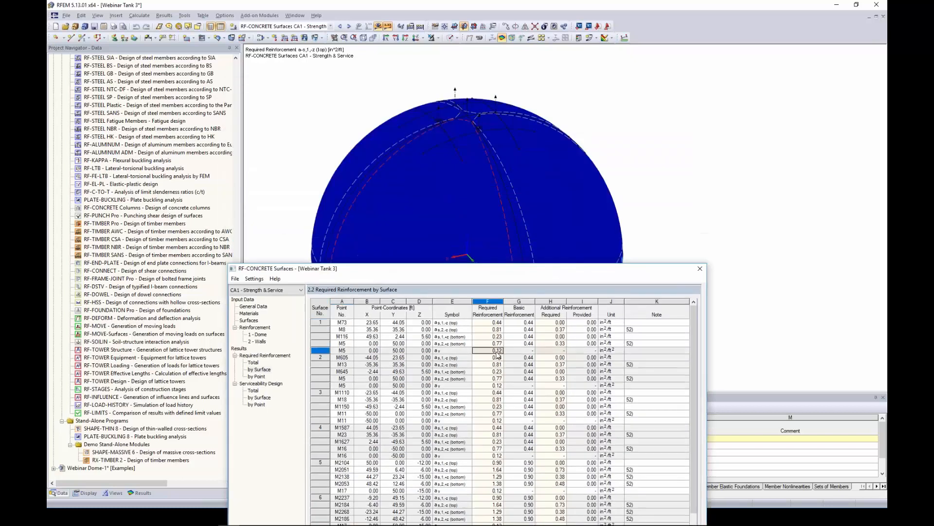
scroll(496, 351, "down", 2)
left_click(497, 420)
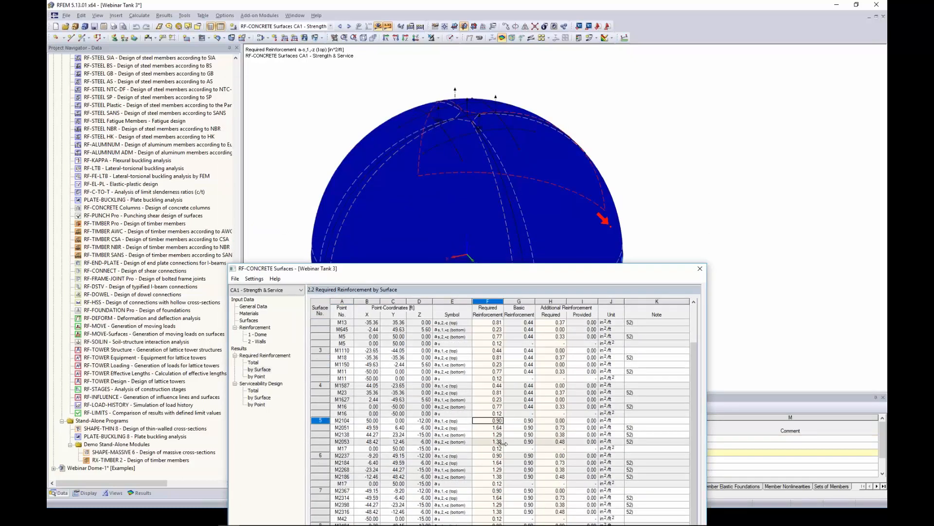
left_click_drag(515, 269, 511, 359)
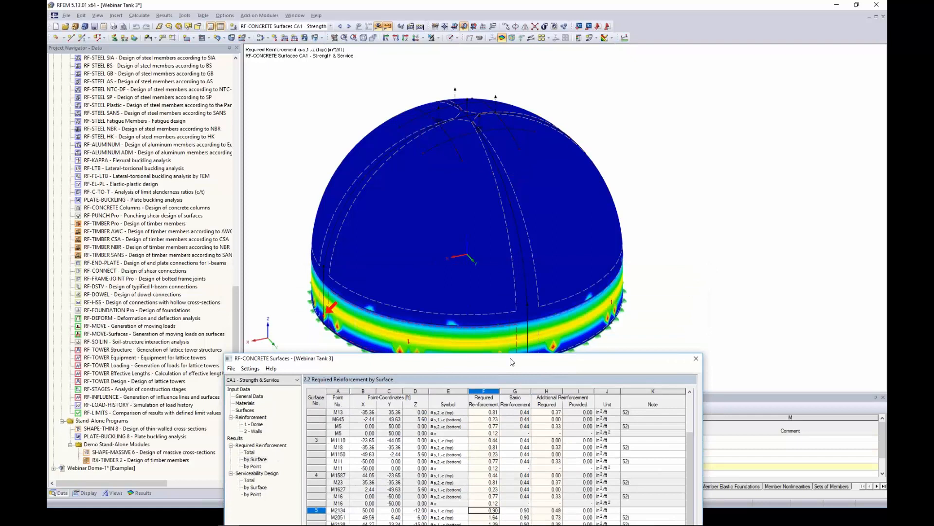
left_click(492, 440)
key("Down")
key("Down")
key("Down")
key("Down")
key("Down")
key("Down")
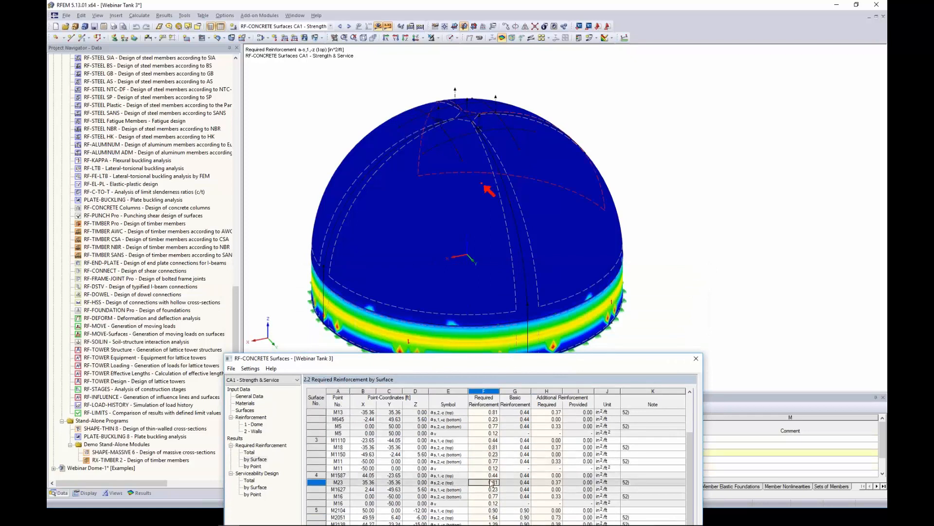
key("Down")
key("Down")
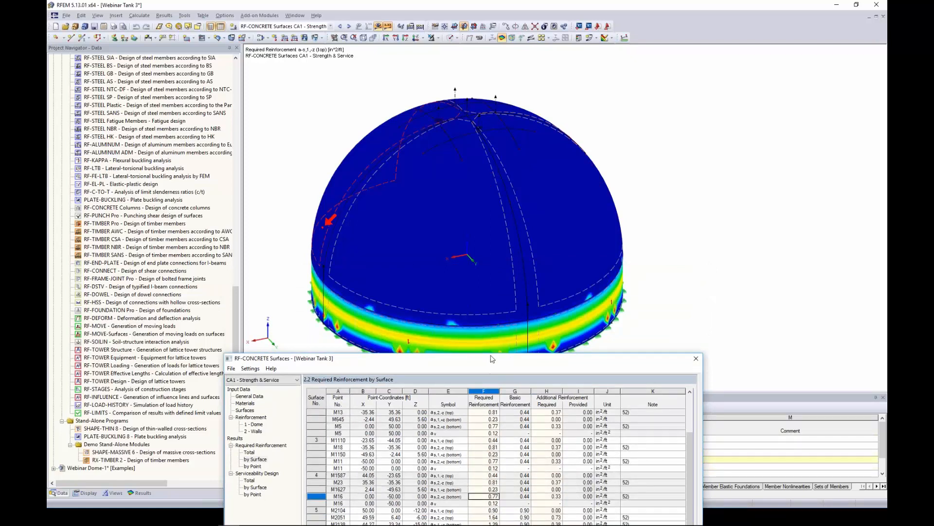
left_click_drag(492, 358, 493, 69)
left_click(478, 388)
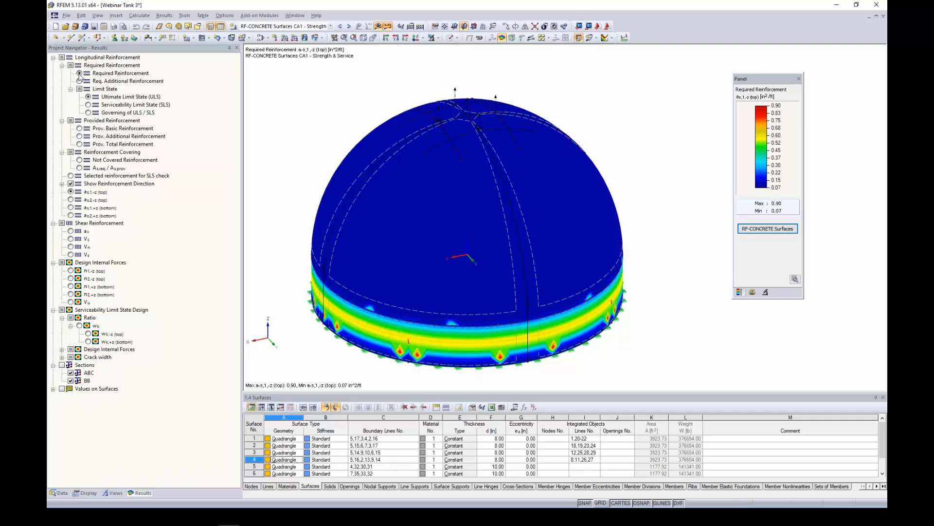
Display the required reinforcement for direction 2 top and direction 1 bottom, and inspect the reinforcement directions at the wall base
left_click(72, 199)
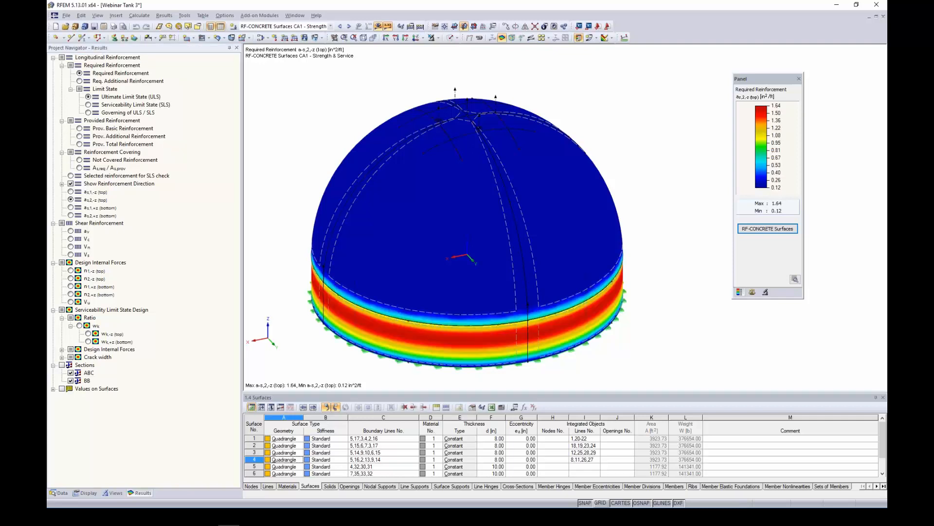
left_click(71, 200)
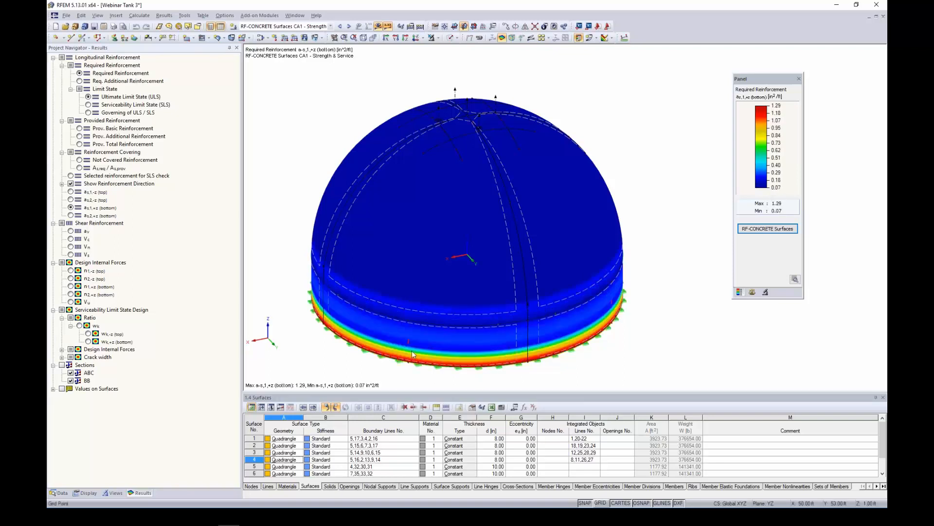
scroll(428, 326, "up", 5)
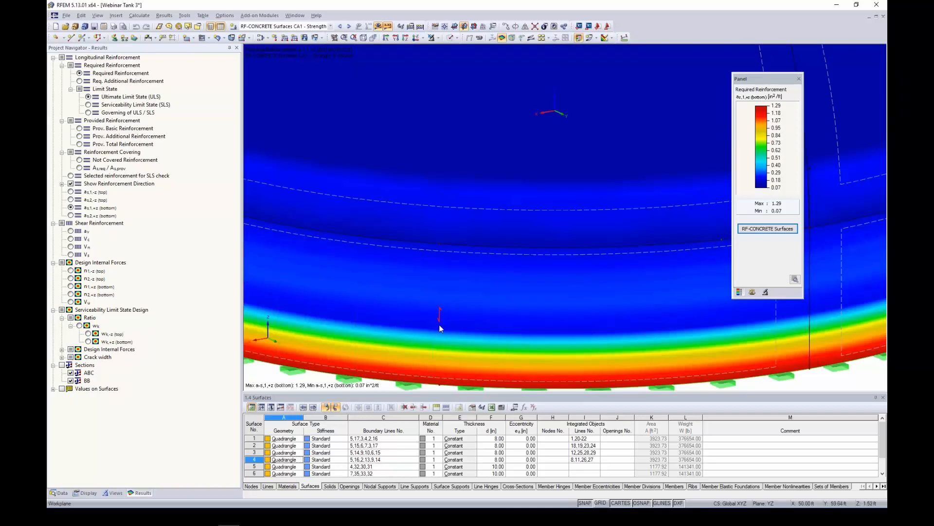
scroll(445, 307, "down", 5)
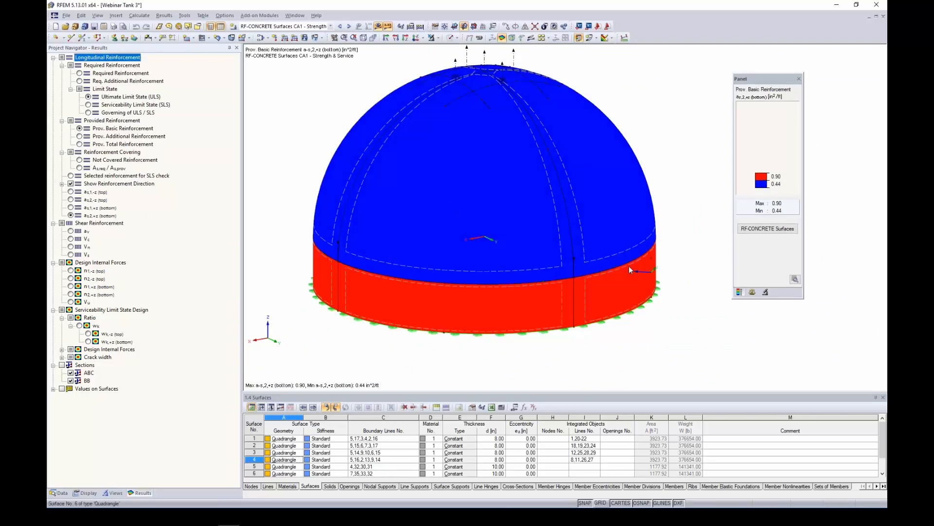
Display the ratio of required to provided reinforcement in different directions and the not covered reinforcement on the model
middle_click_drag(692, 240, 668, 254, "ctrl")
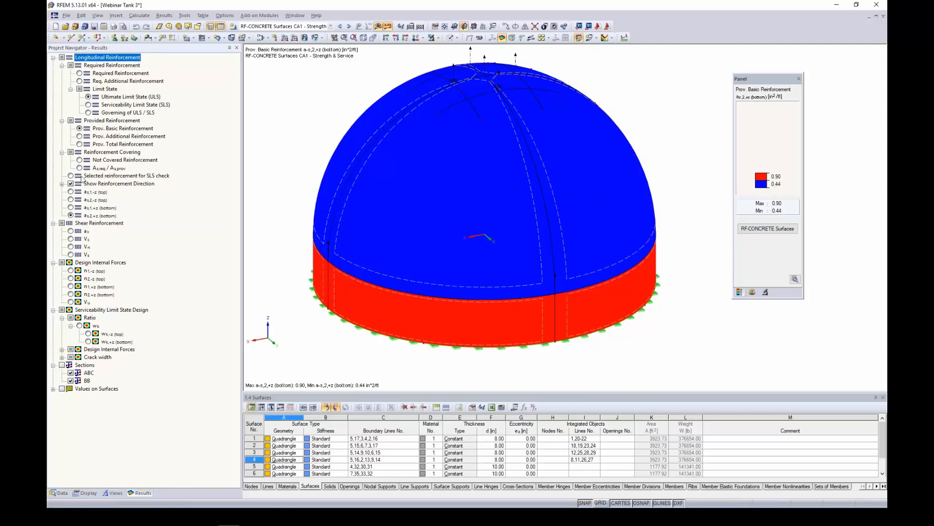
left_click(79, 168)
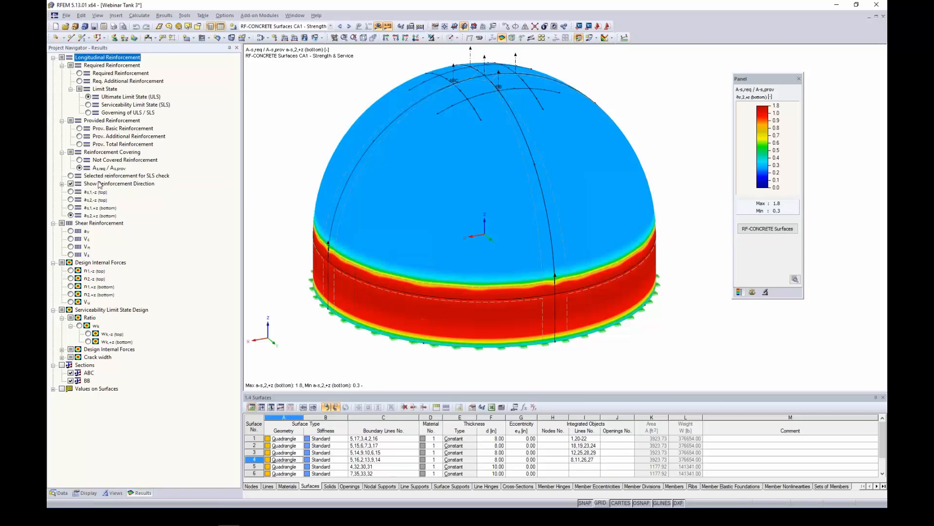
left_click(71, 208)
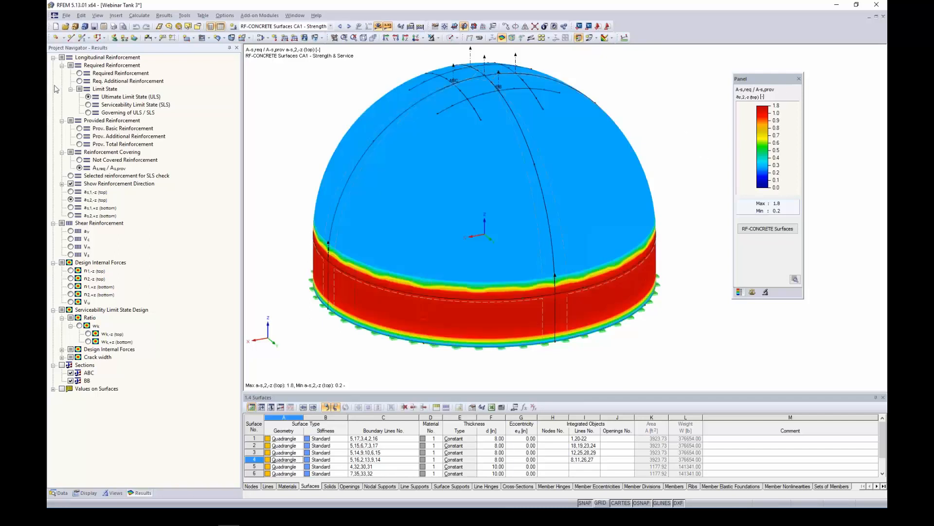
left_click(80, 160)
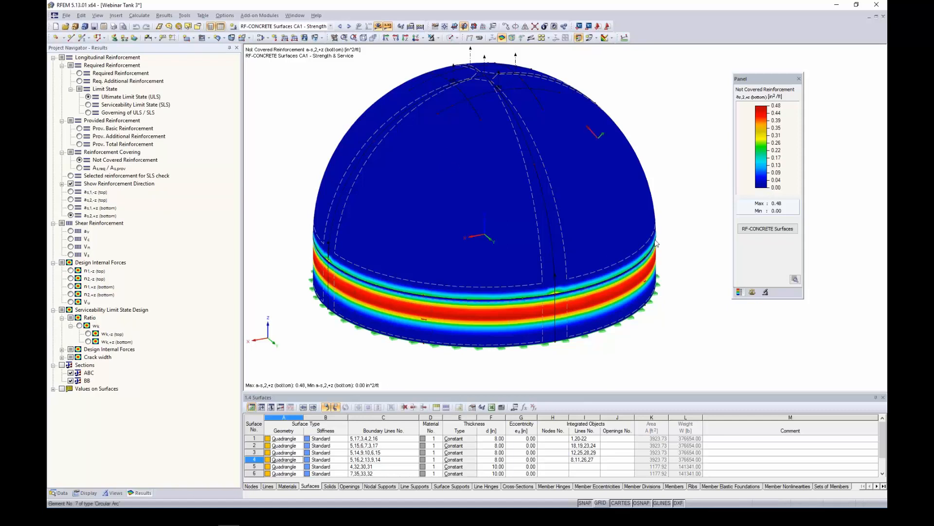
Reopen the RF-CONCRETE Surfaces design and switch to the case CA2 - Strength & Service - Total
left_click(741, 232)
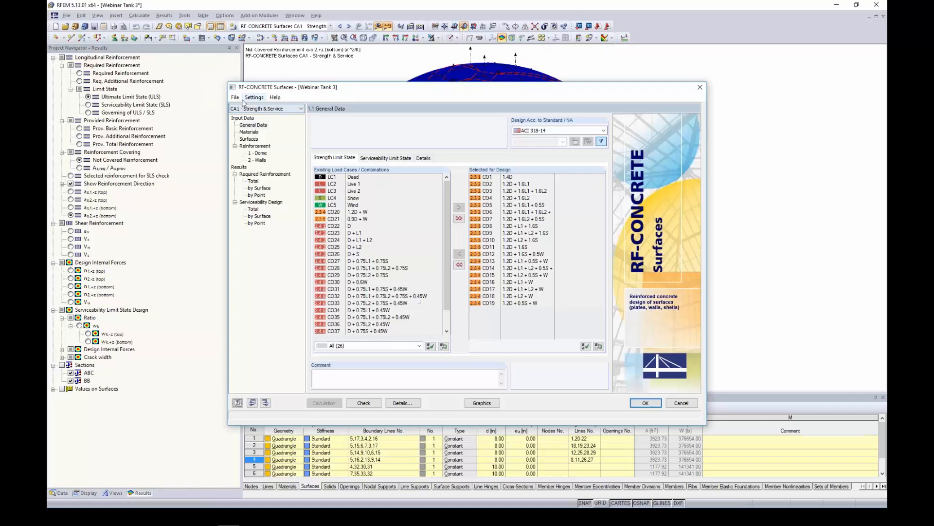
left_click(235, 98)
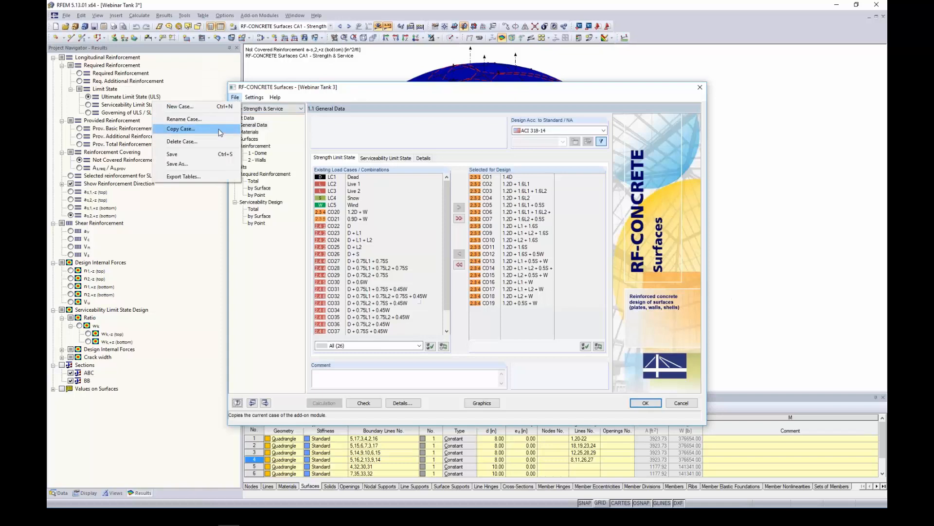
left_click(301, 109)
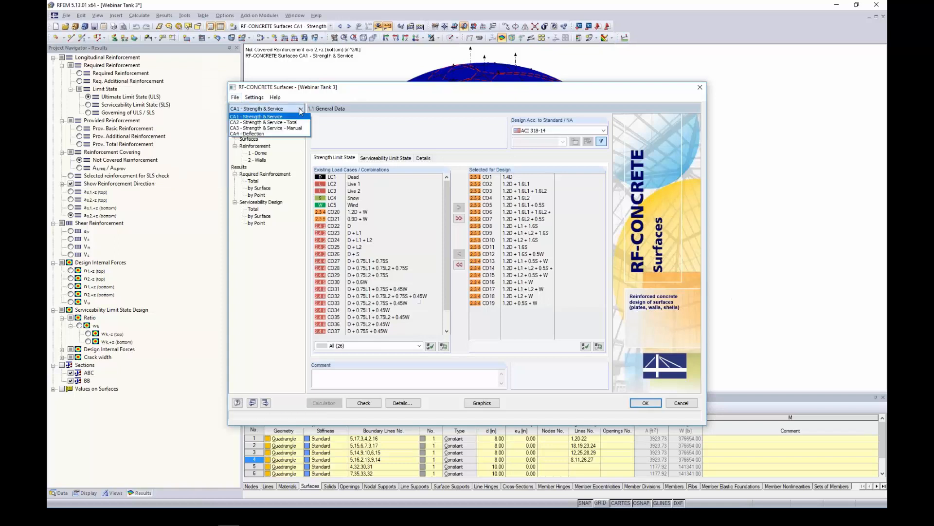
left_click(291, 122)
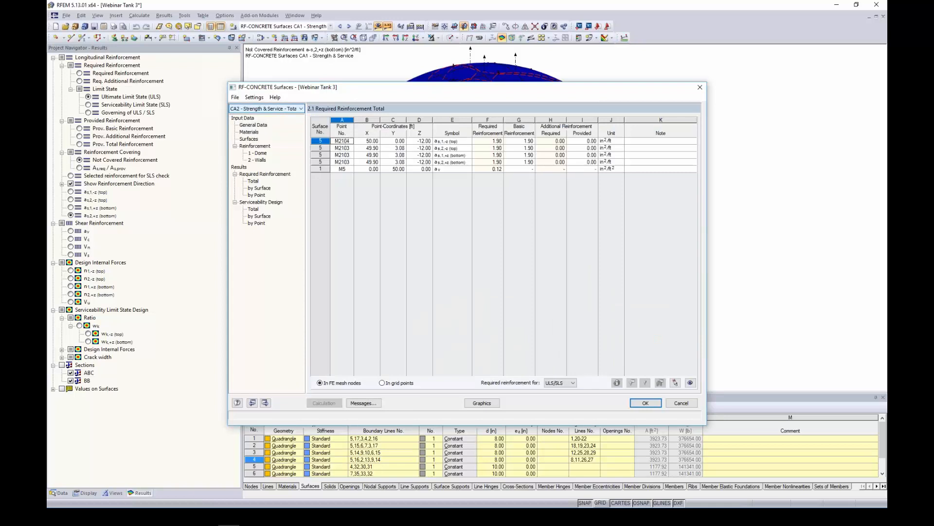
View the provided longitudinal reinforcement of the Dome and Walls groups in the CA2 case
left_click(258, 153)
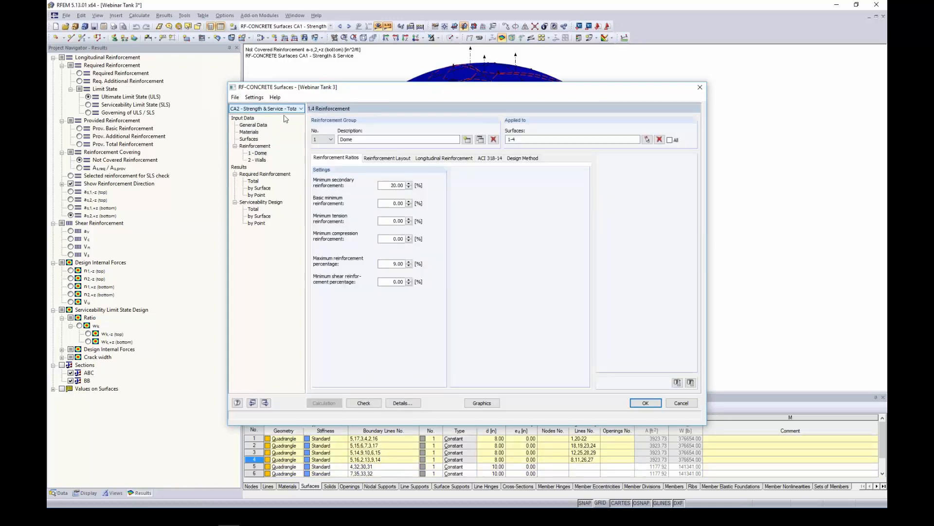
left_click(431, 159)
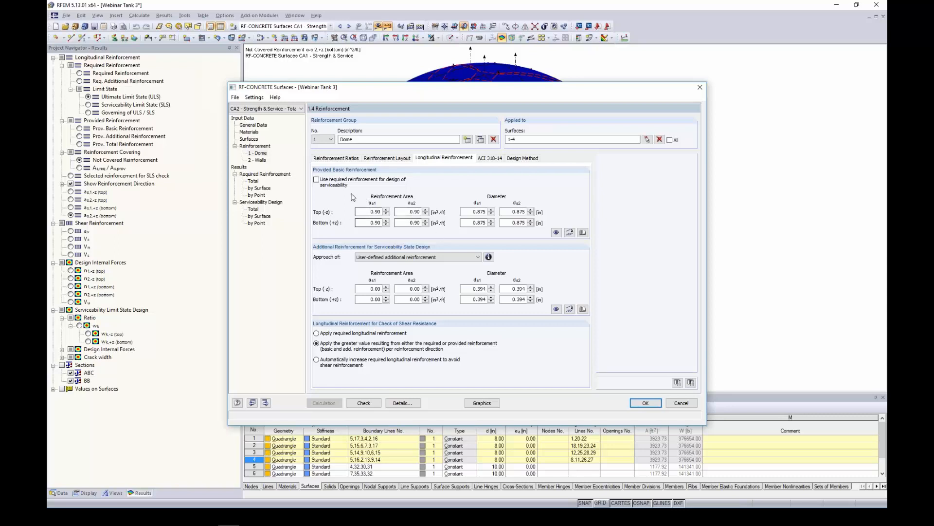
left_click(330, 139)
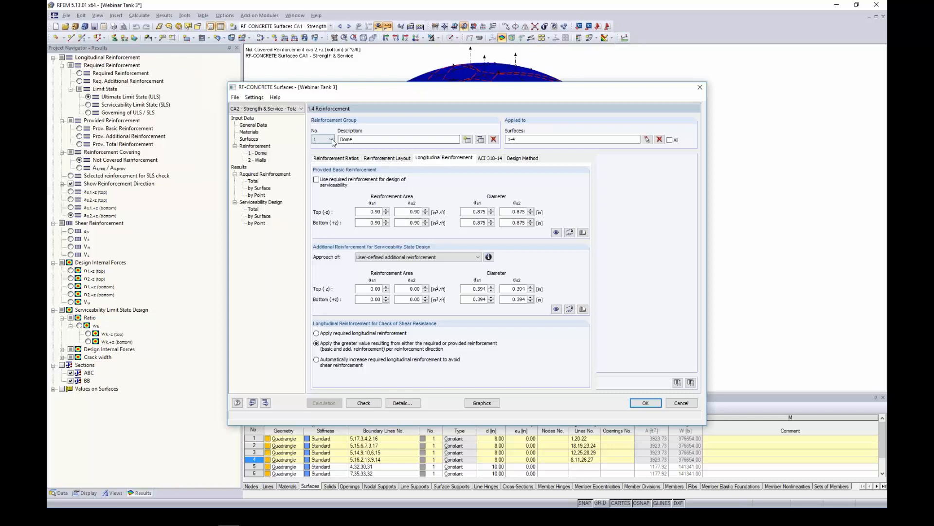
left_click(321, 152)
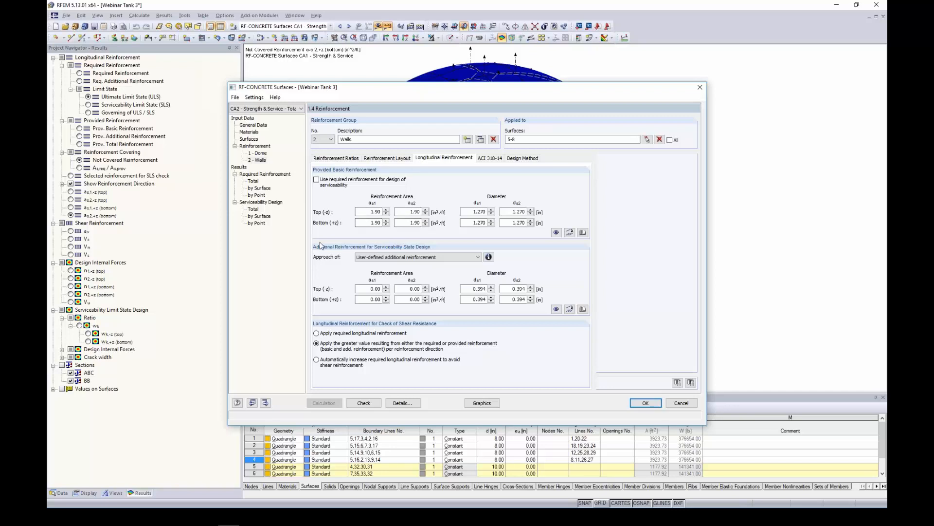
Compare required and basic reinforcement by surface for the CA2 case, and return to the graphical results
left_click(253, 181)
left_click(261, 188)
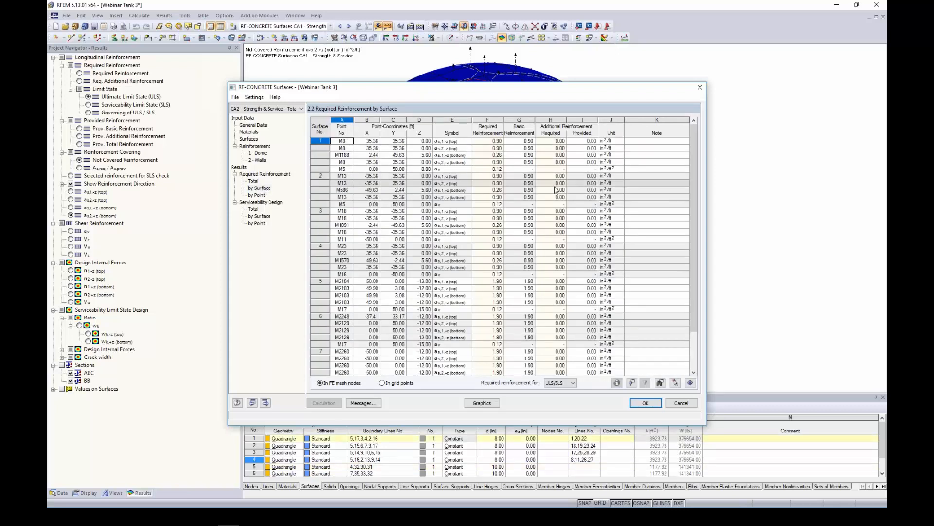
scroll(558, 267, "down", 2)
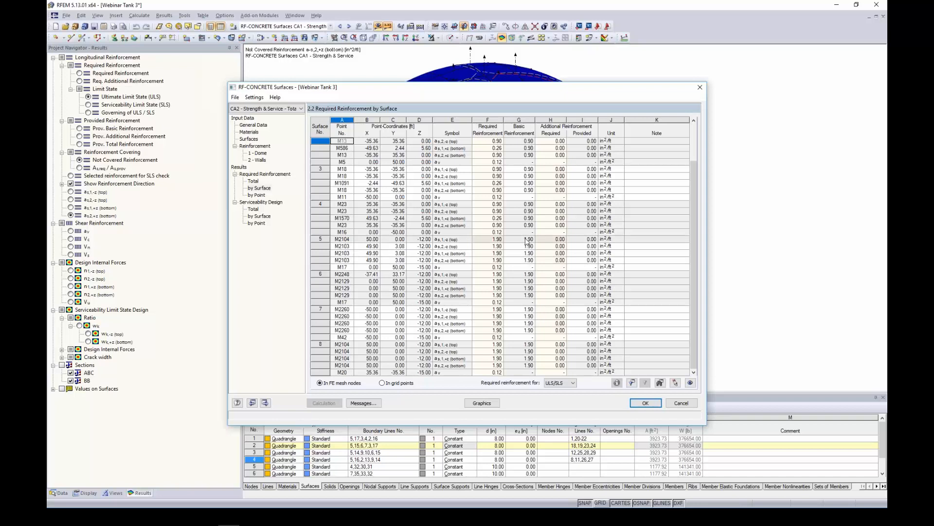
left_click(482, 403)
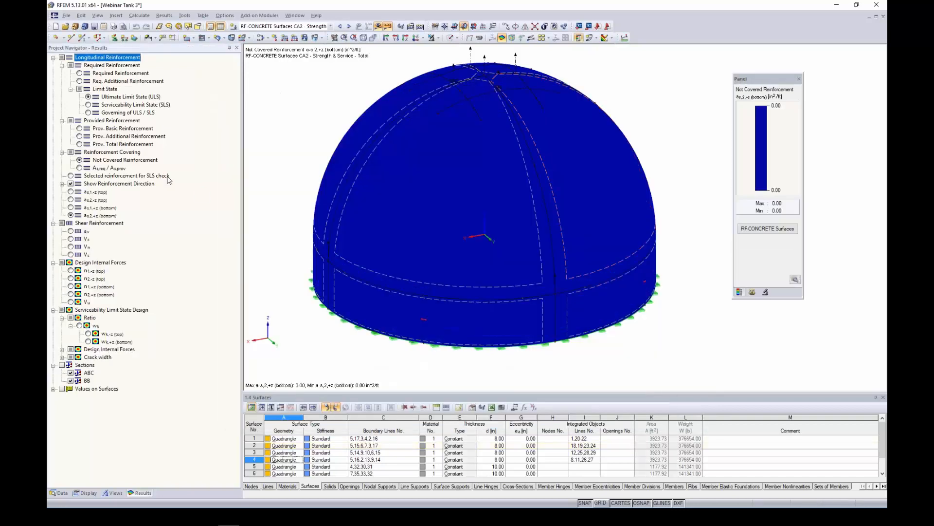
Display the required, provided basic and not covered reinforcement on the dome, checking the not covered reinforcement in the different directions
left_click(80, 73)
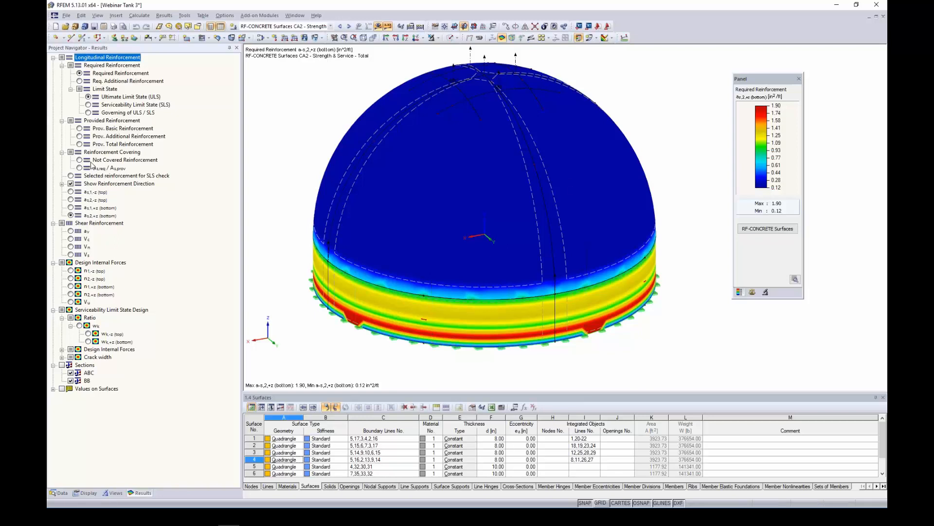
left_click(80, 128)
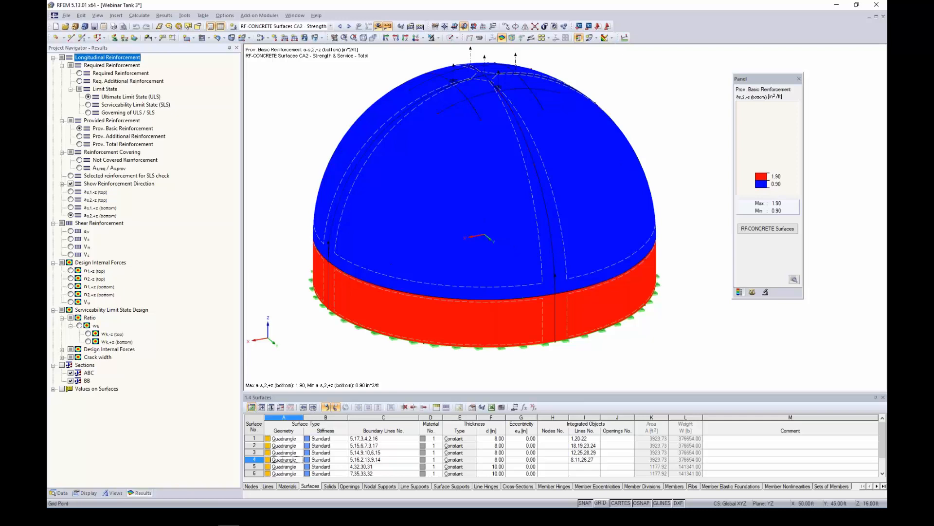
left_click(80, 159)
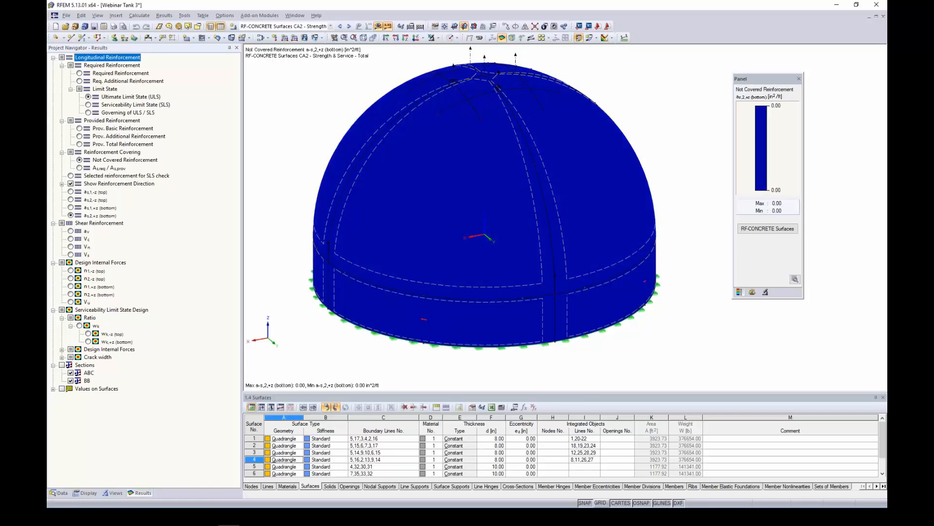
left_click(71, 191)
left_click(71, 199)
left_click(70, 207)
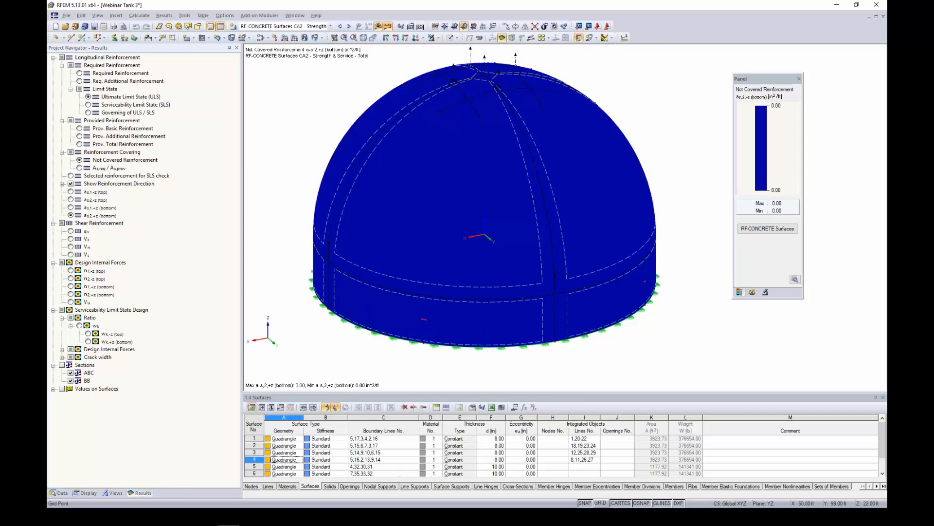
scroll(482, 205, "down", 1)
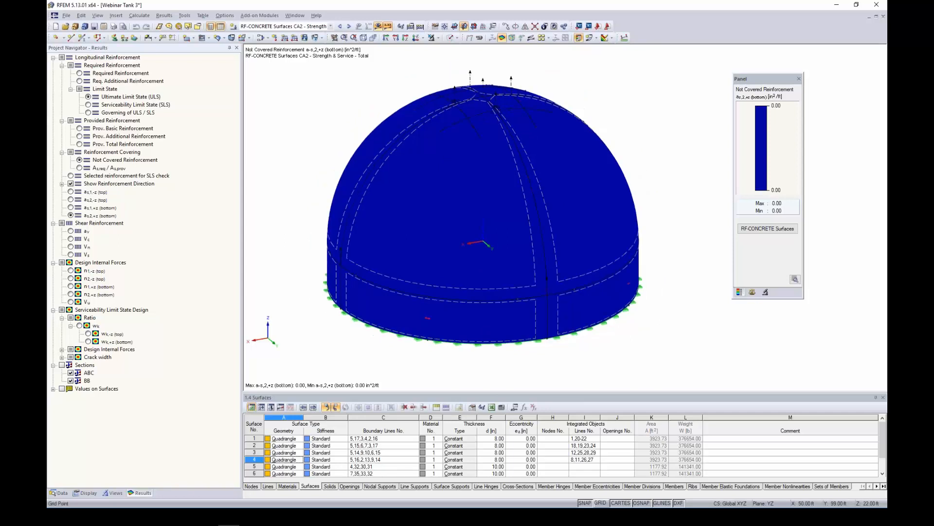
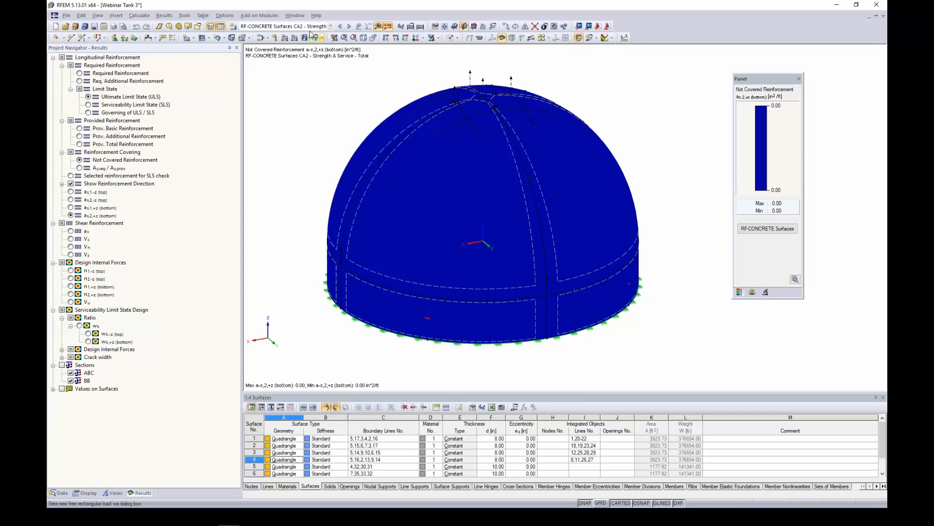
Switch to the Webinar Dome-1 model and open its RF-CONCRETE Surfaces design
left_click(294, 15)
left_click(320, 136)
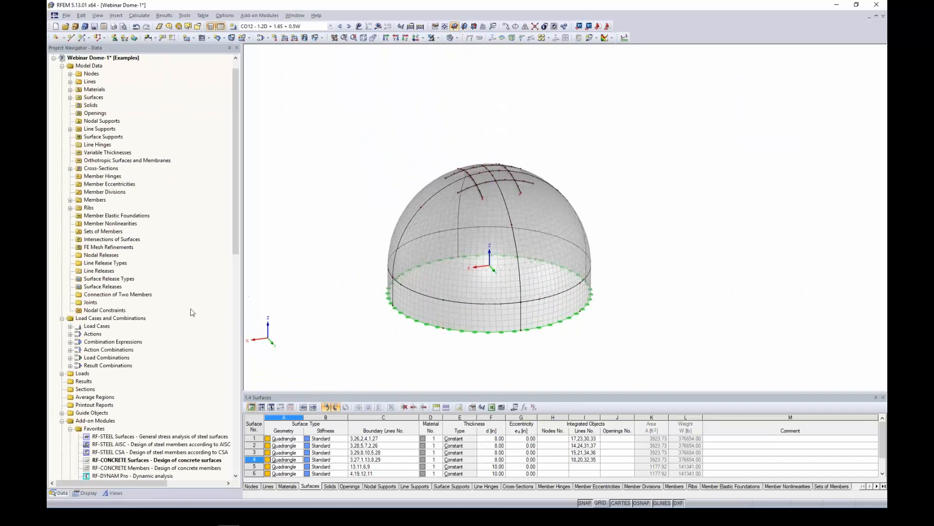
double_click(117, 460)
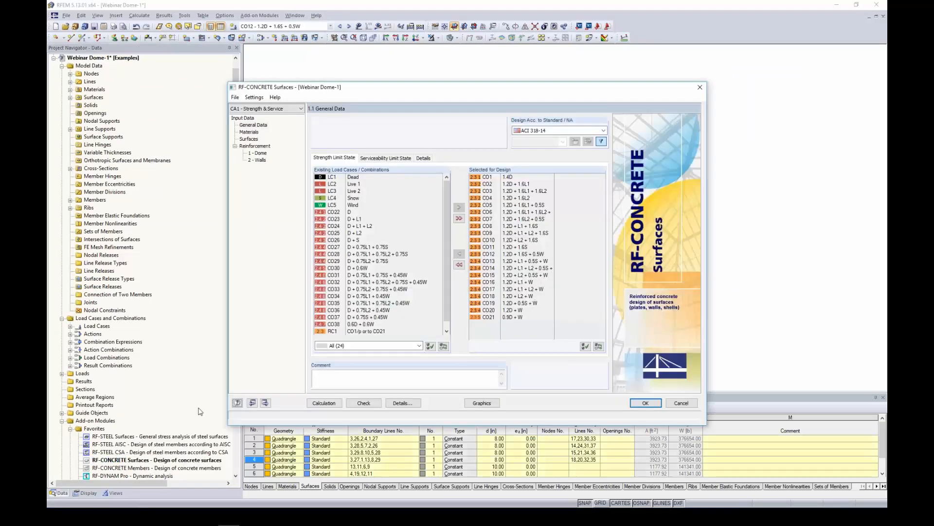
Copy the CA1 - Strength & Service case to a new case 2 described as "Strength & Service - Manual"
left_click(235, 97)
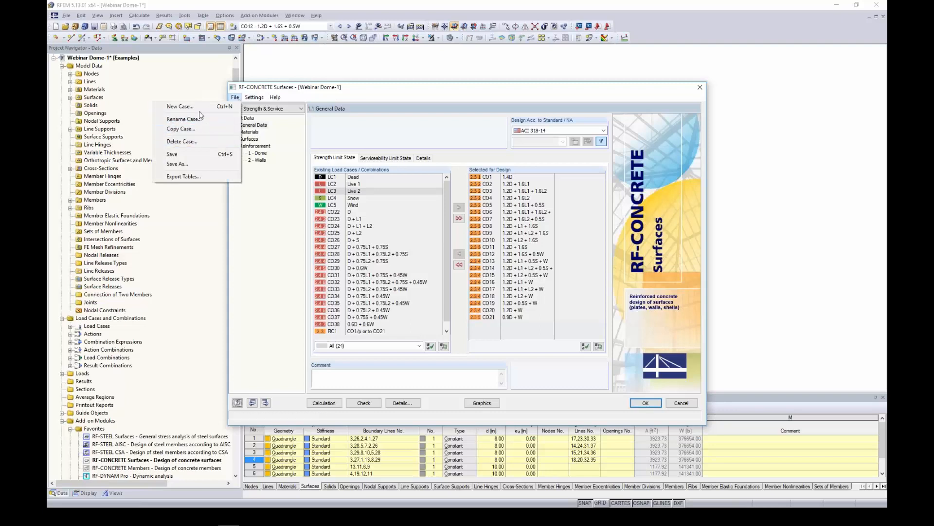
left_click(195, 128)
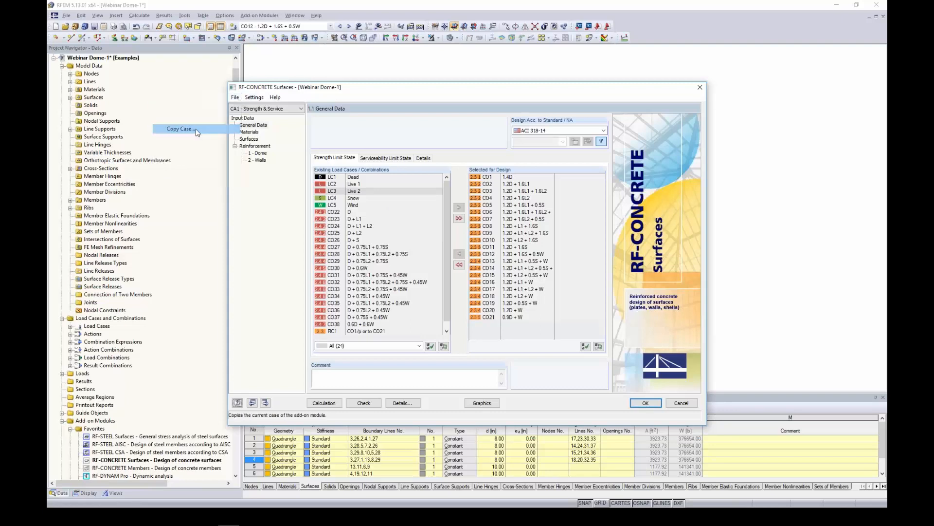
left_click(453, 267)
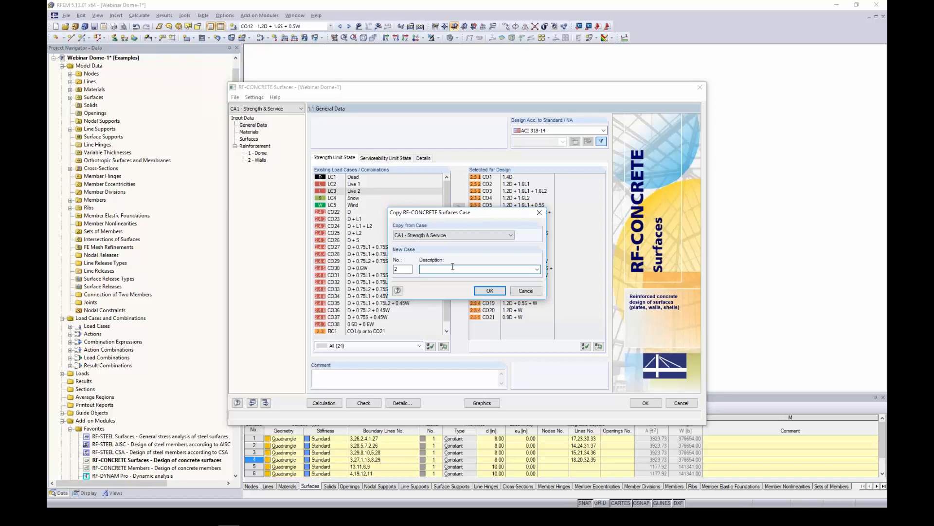
type("Strength & Service - Manual")
left_click(490, 290)
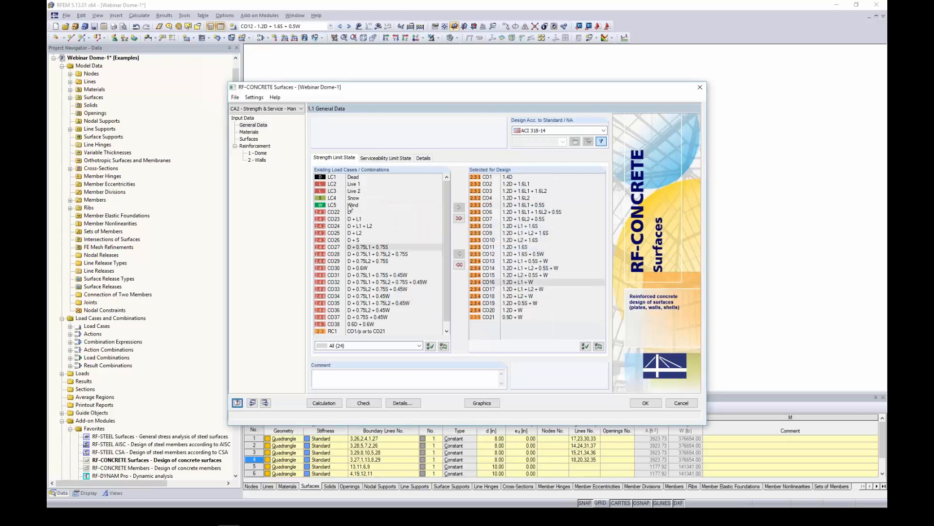
Review the copied case's materials and surfaces, and open the Dome group's longitudinal reinforcement settings
left_click(249, 132)
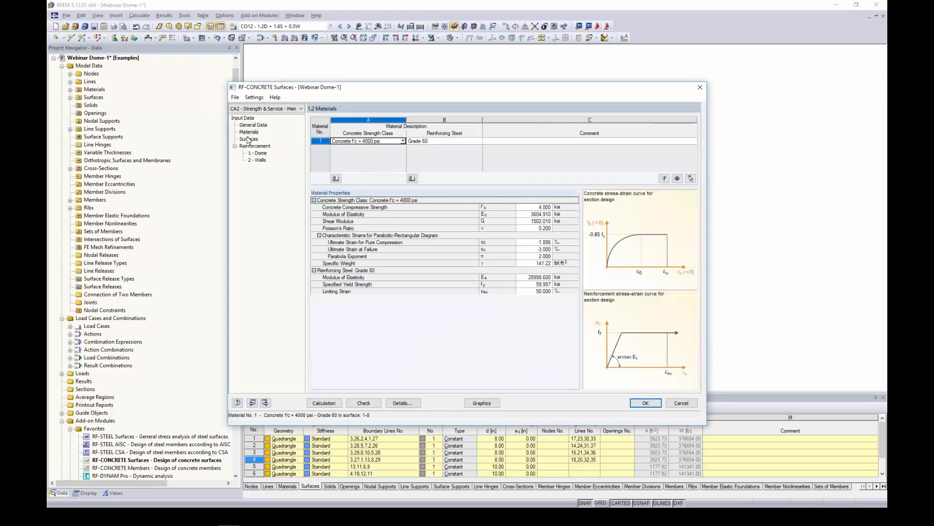
left_click(249, 139)
left_click(257, 153)
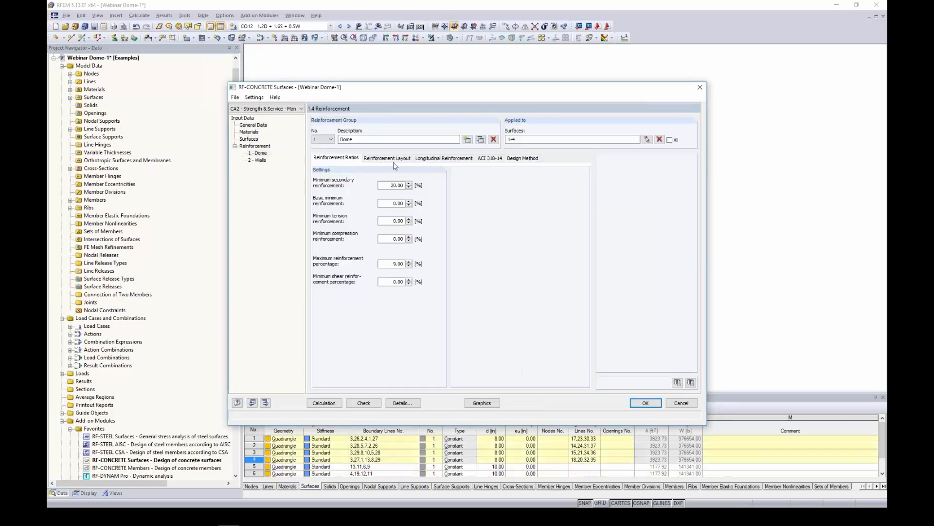
left_click(426, 162)
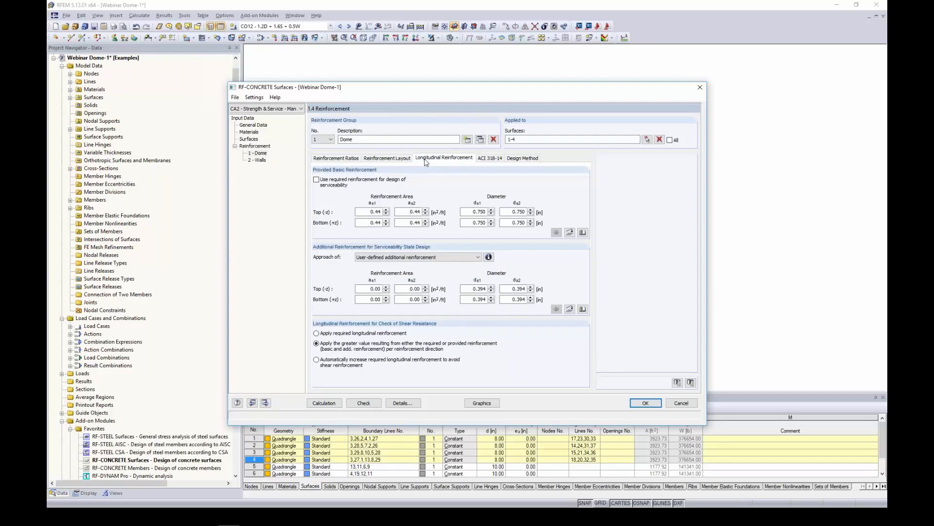
Set the definition of provided additional reinforcement to manual definition of the reinforcement areas
left_click(402, 403)
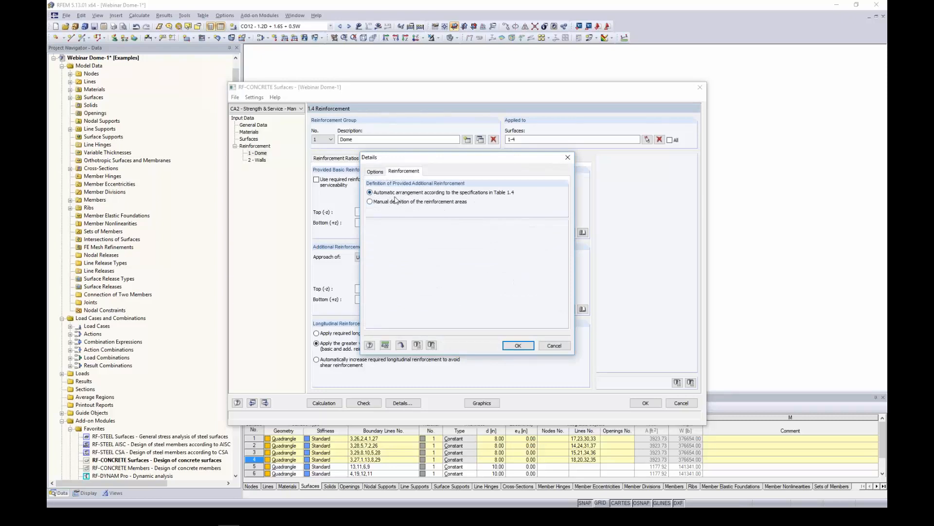
left_click(370, 202)
left_click(518, 345)
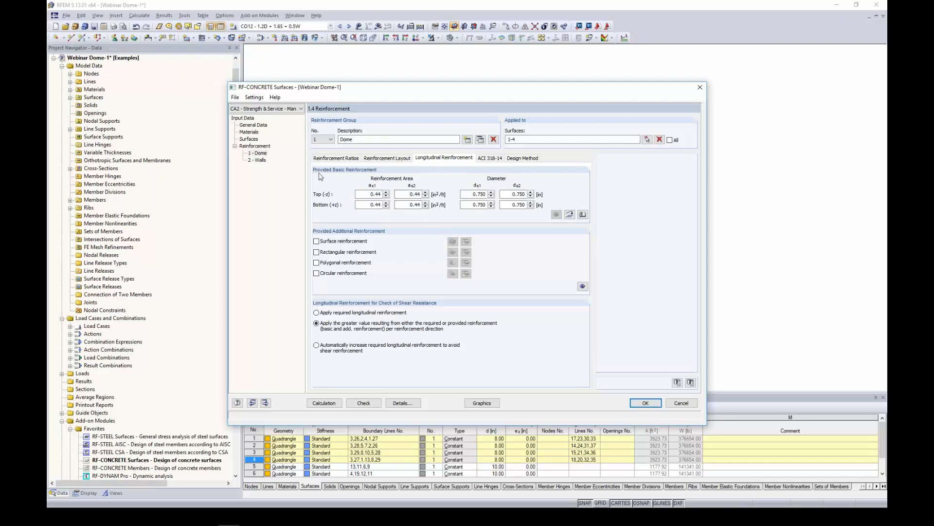
Assign 1.27 in bars at 8 in spacing as the Dome group's basic reinforcement, top and bottom in both directions, and check the group's surfaces
left_click(570, 214)
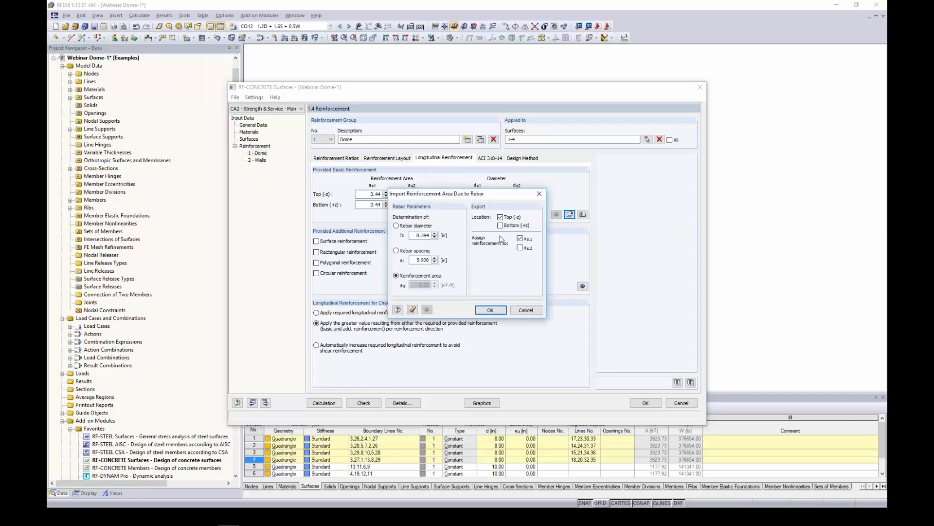
double_click(416, 236)
type("1.27")
double_click(416, 260)
type("8")
left_click(500, 226)
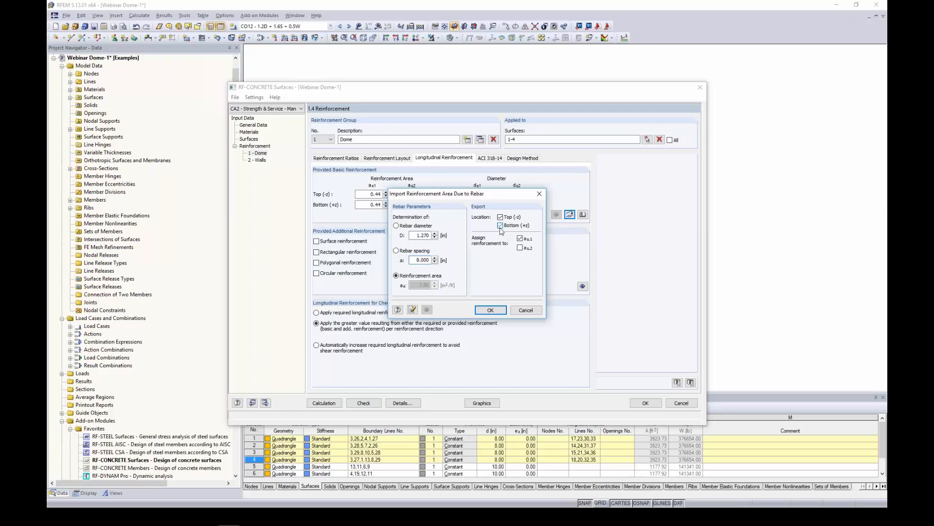
left_click(519, 247)
left_click(490, 310)
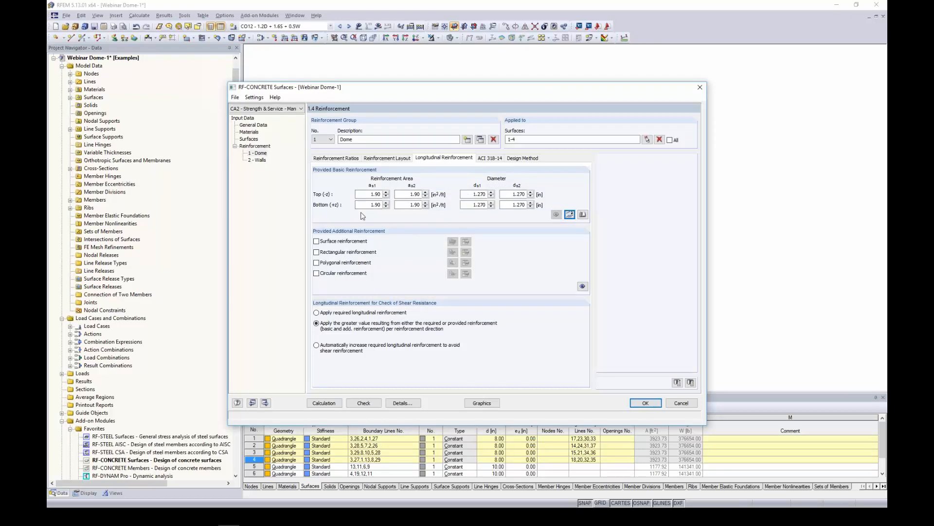
left_click_drag(445, 88, 534, 238)
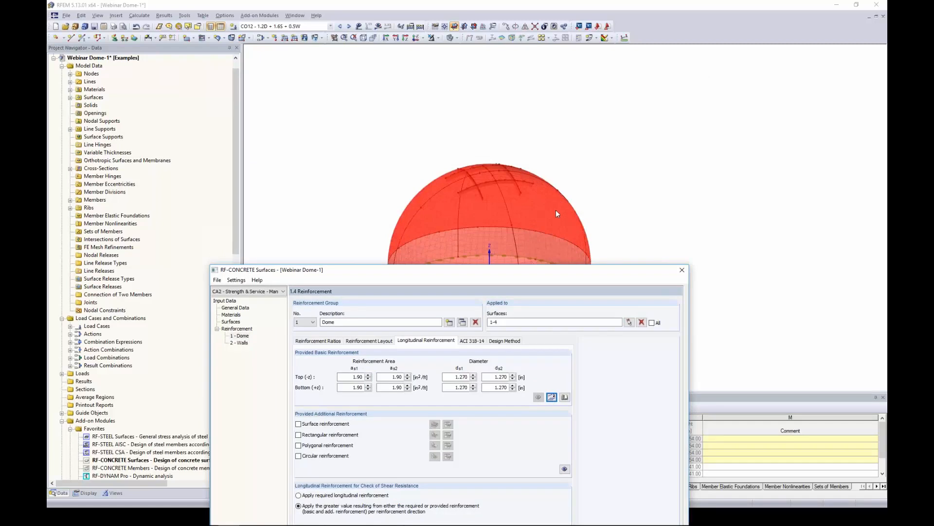
left_click_drag(528, 273, 545, 88)
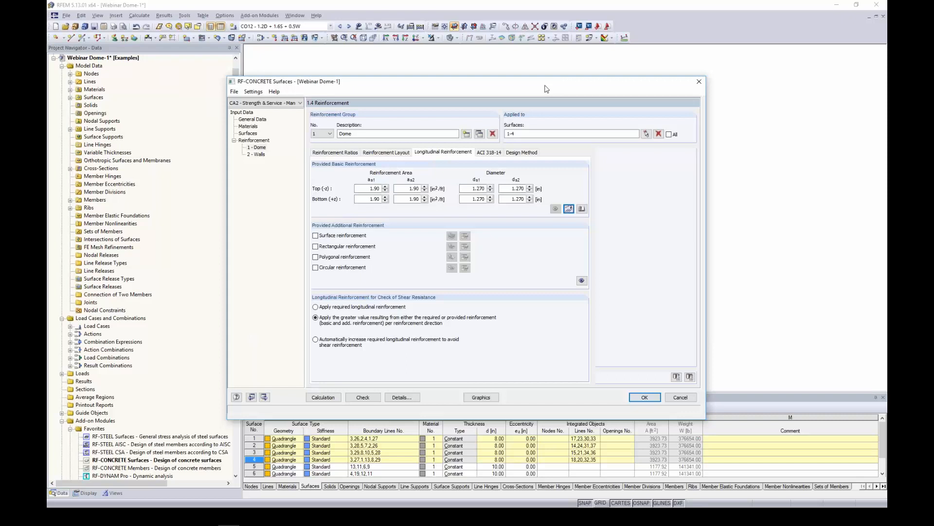
Set the Dome group's basic reinforcement to 0.875 in bars at 6 in spacing, top and bottom in both directions
left_click(569, 209)
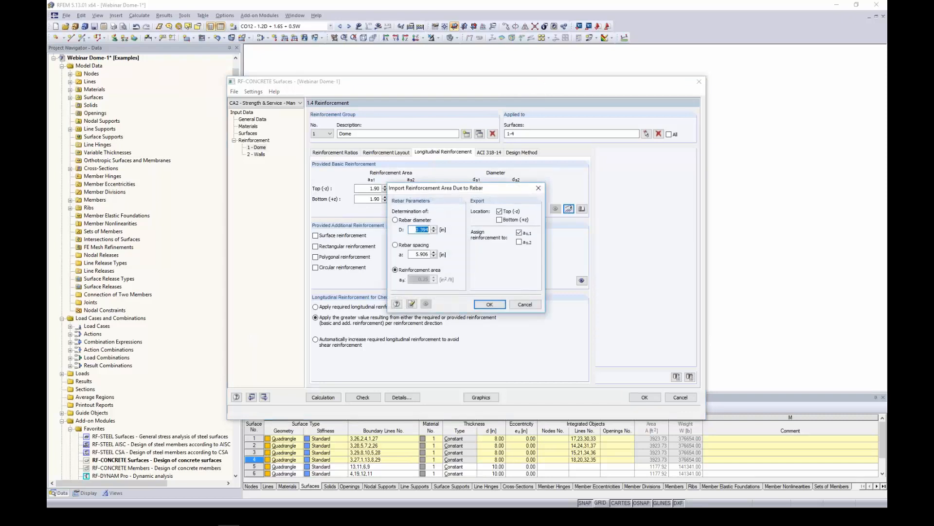
type("0.875")
key("Tab")
type("6")
left_click(500, 220)
left_click(518, 242)
left_click(490, 304)
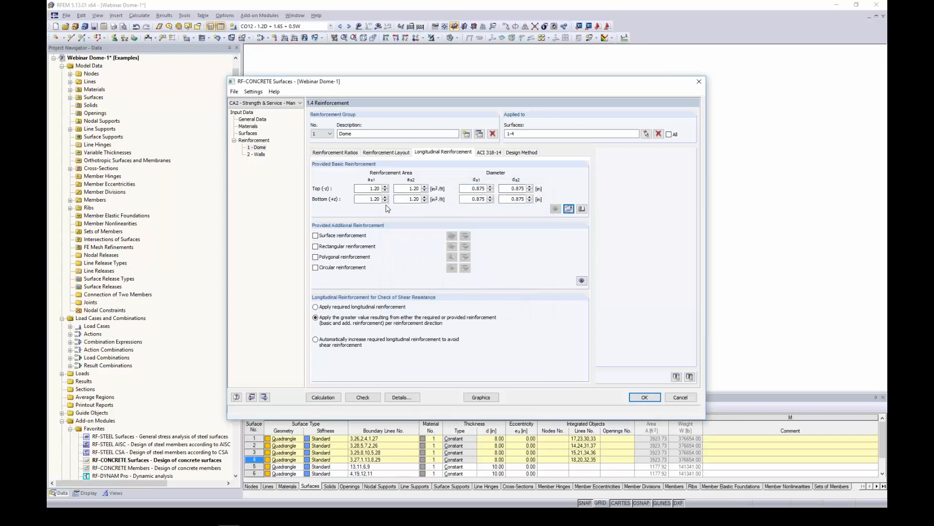
Set the Walls group's basic reinforcement areas to 0, top and bottom in both directions, and check the group's surfaces in the model
left_click_drag(431, 88, 422, 271)
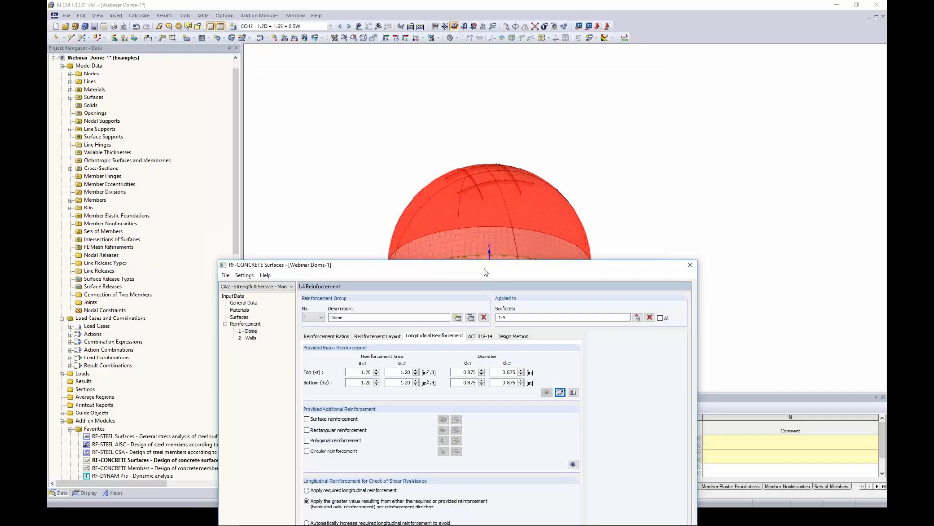
left_click_drag(477, 264, 483, 96)
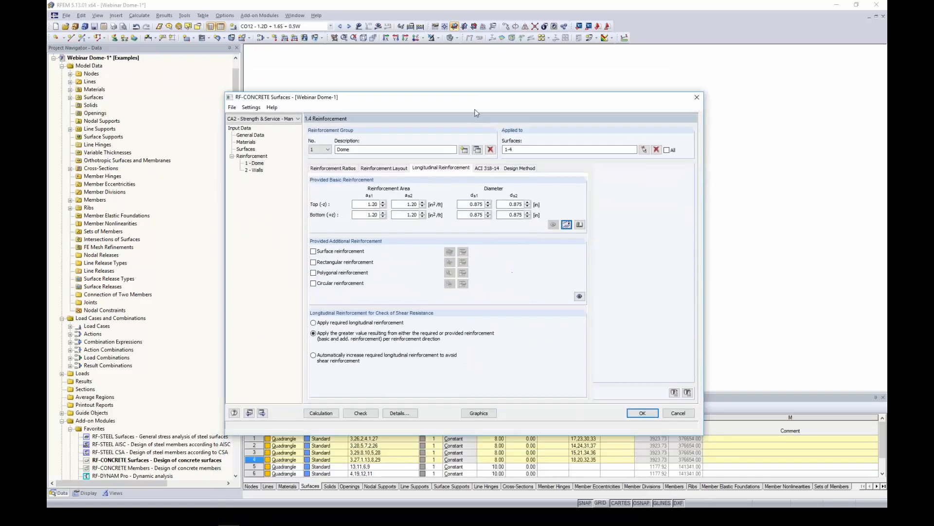
left_click(325, 150)
left_click(322, 164)
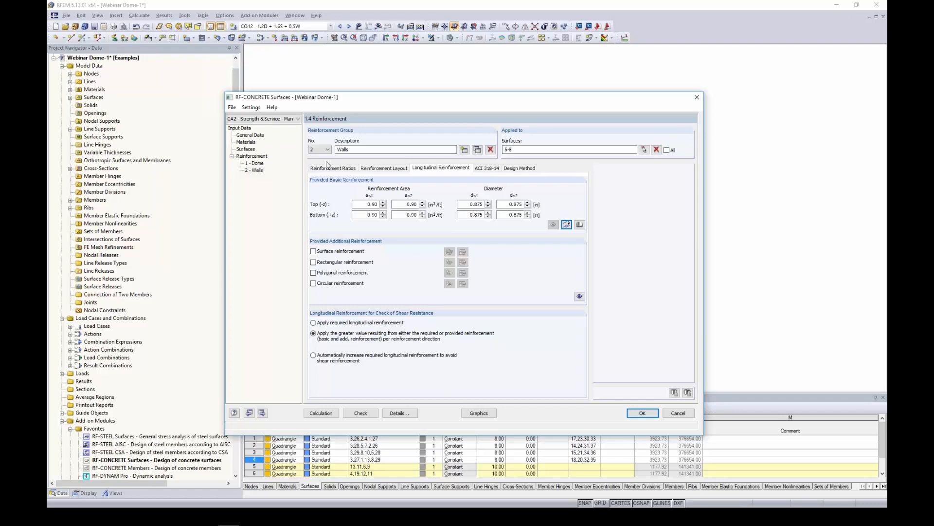
mouse_move(365, 204)
left_mouse_down()
mouse_move(379, 204)
mouse_move(379, 214)
left_mouse_up()
type("0")
key("Tab")
type("00")
key("Tab")
type("0")
key("Tab")
left_click_drag(444, 100, 439, 266)
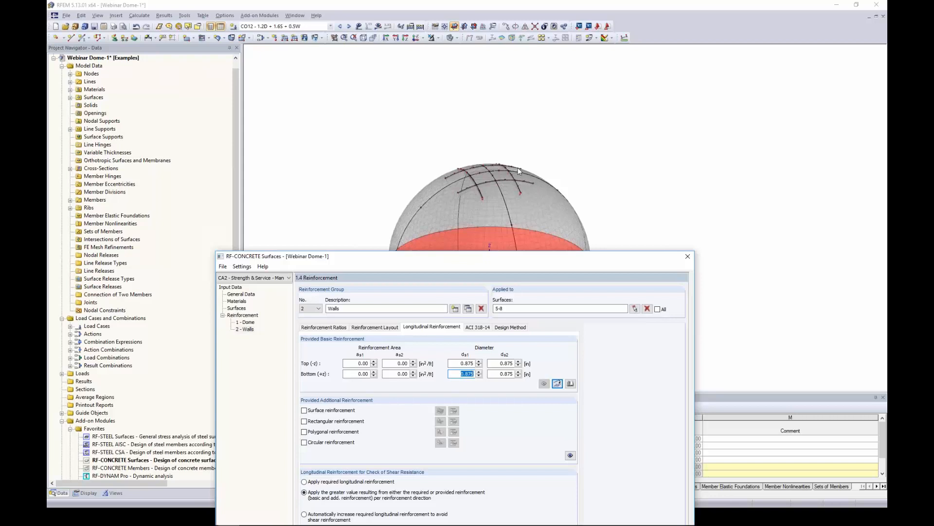
left_click_drag(499, 253, 478, 85)
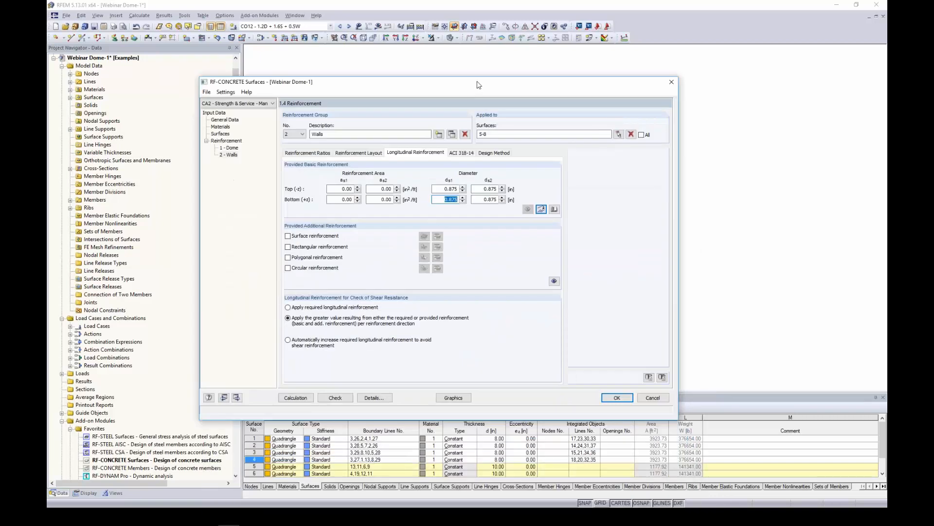
Start a polygonal additional reinforcement for the Walls group in direction φ1, with 1.27 in bars at 8 in spacing
left_click(287, 257)
left_click(424, 259)
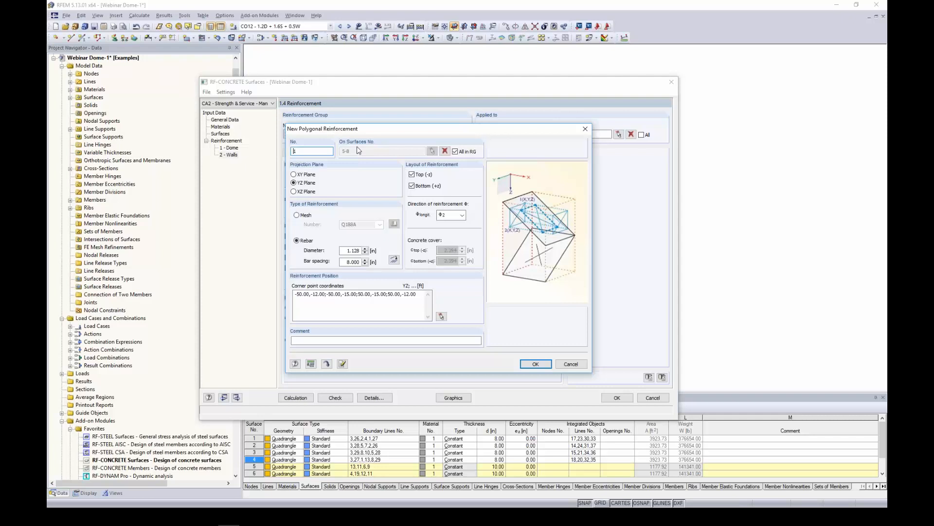
left_click_drag(368, 134, 362, 176)
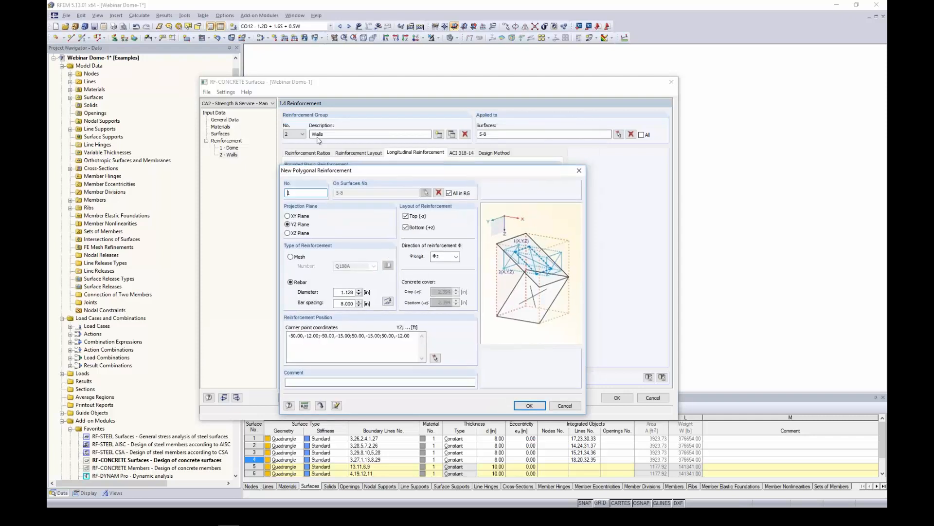
left_click_drag(360, 172, 389, 146)
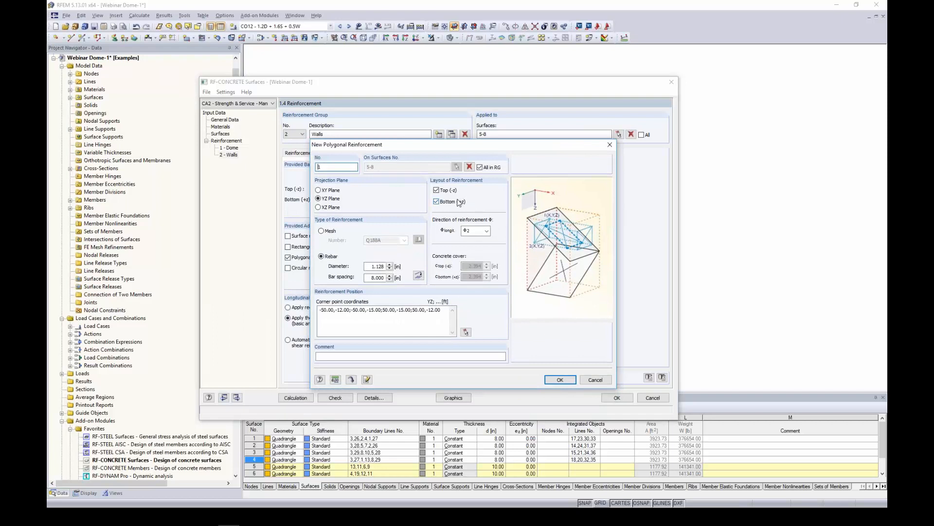
left_click(474, 236)
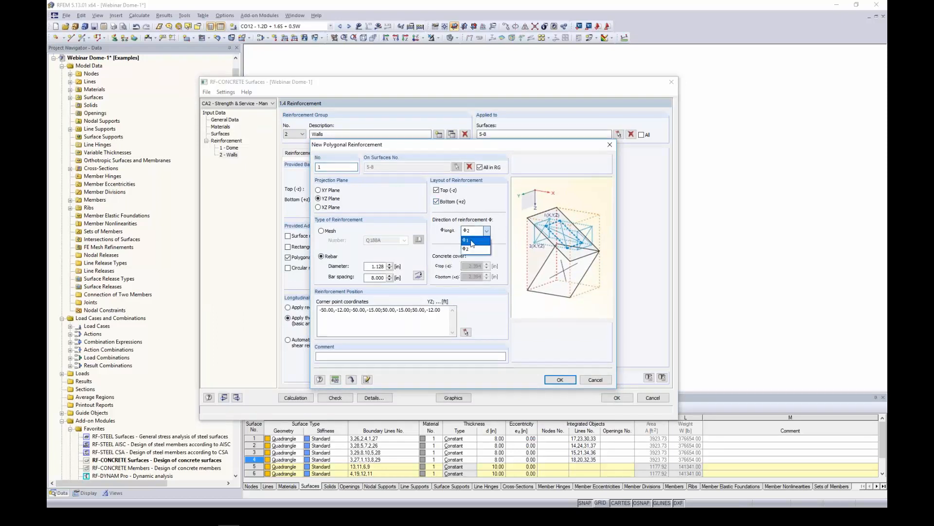
left_click(471, 241)
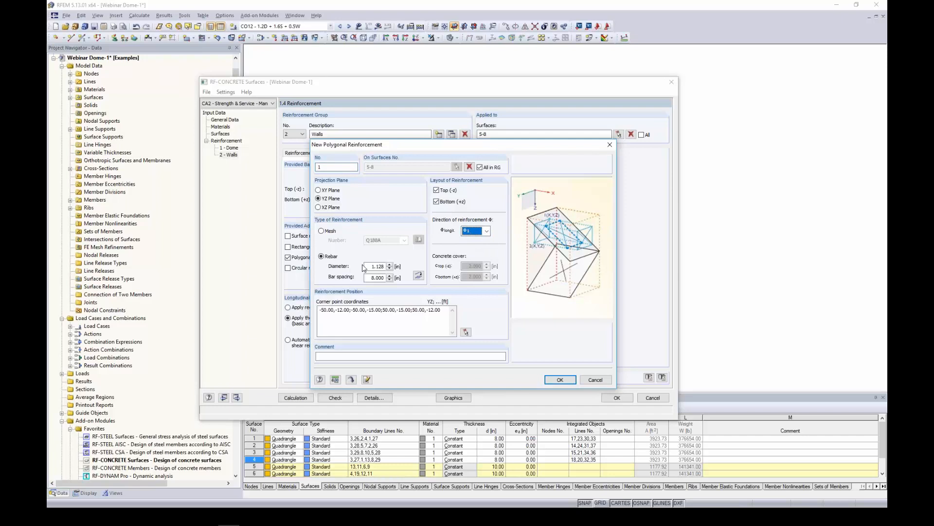
double_click(378, 267)
type("1.2")
key("Tab")
type("8")
key("Tab")
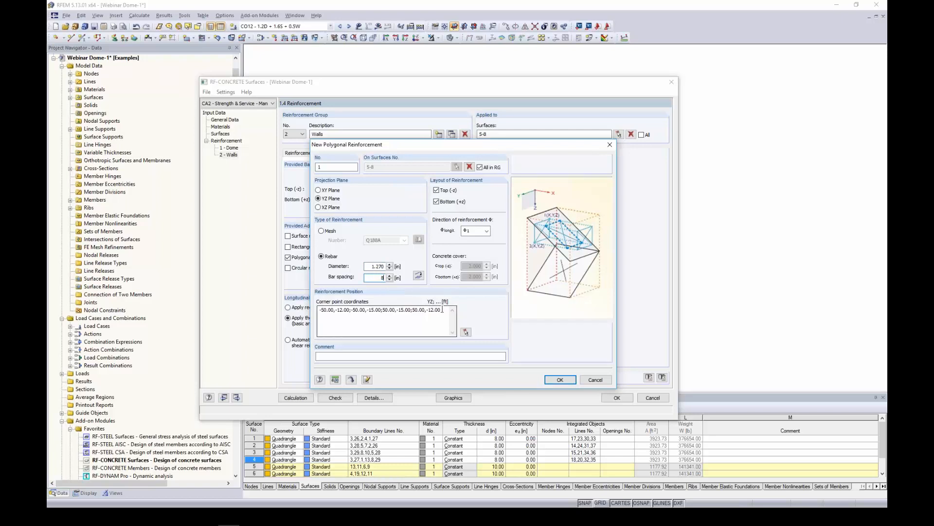
Replace the polygon's corner points in the YZ plane with (-50, 0), (-50, -12), (50, -12) and (50, 0) ft, picked on the model grid
key("ctrl+a")
key("Delete")
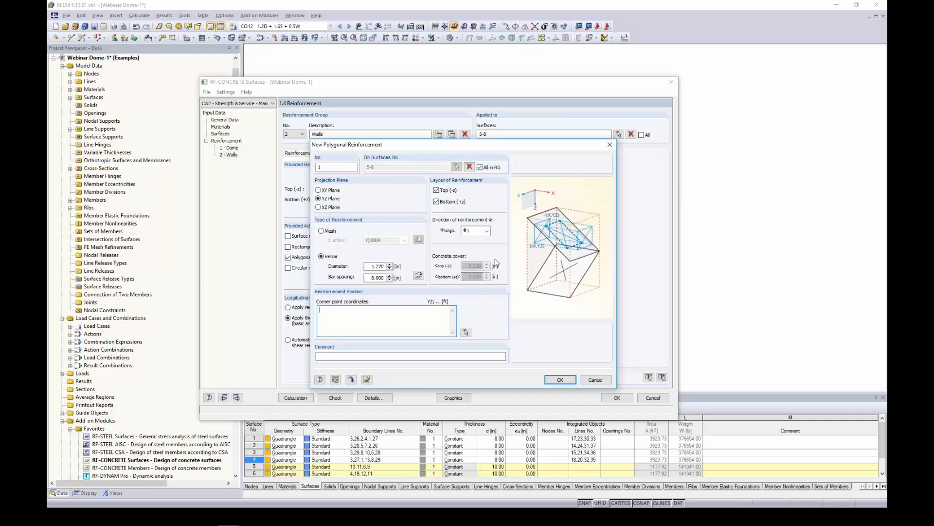
left_click(467, 333)
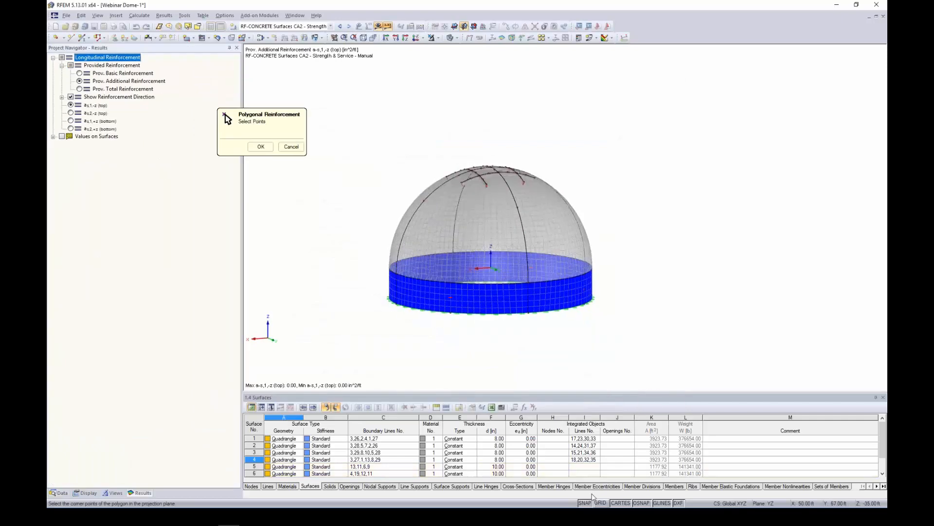
left_click(600, 502)
middle_click_drag(418, 346, 423, 292, "ctrl")
scroll(420, 301, "up", 2)
scroll(420, 301, "up", 2)
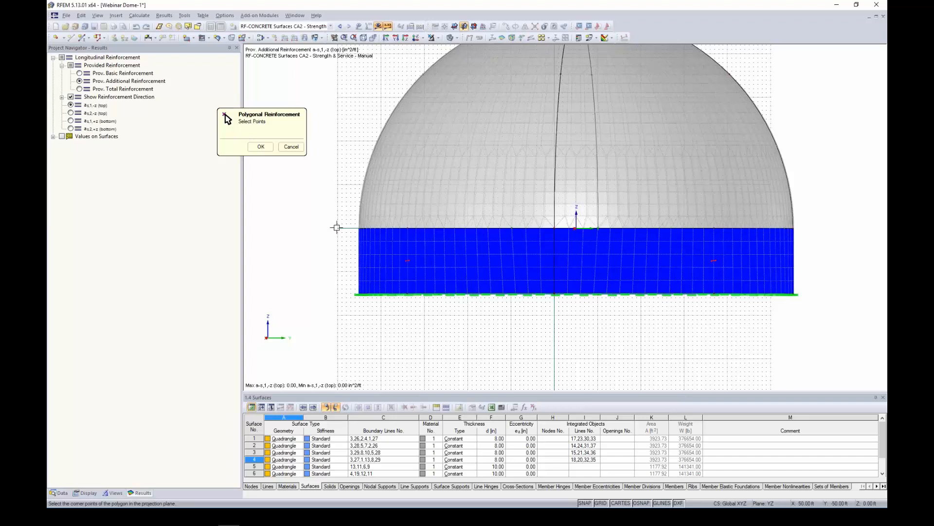
left_click(337, 227)
left_click(339, 279)
middle_click_drag(632, 295, 563, 263, "ctrl")
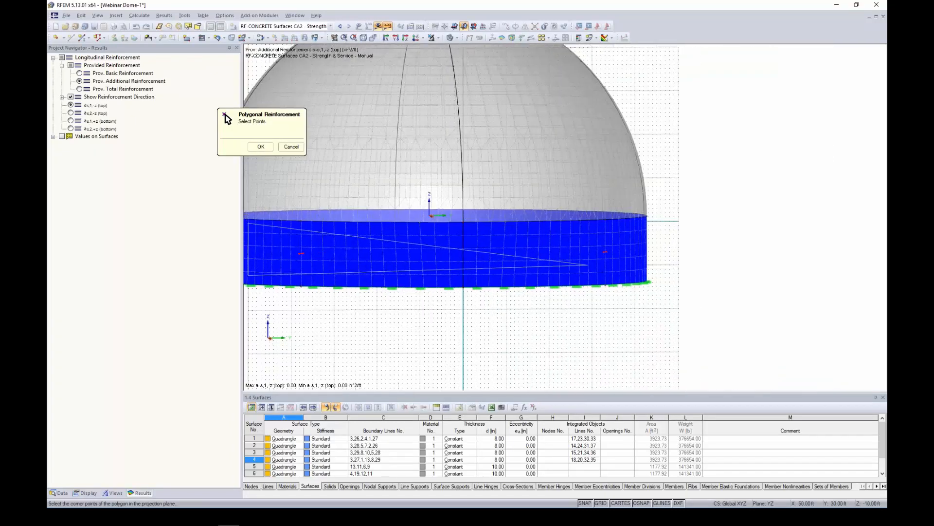
left_click(679, 274)
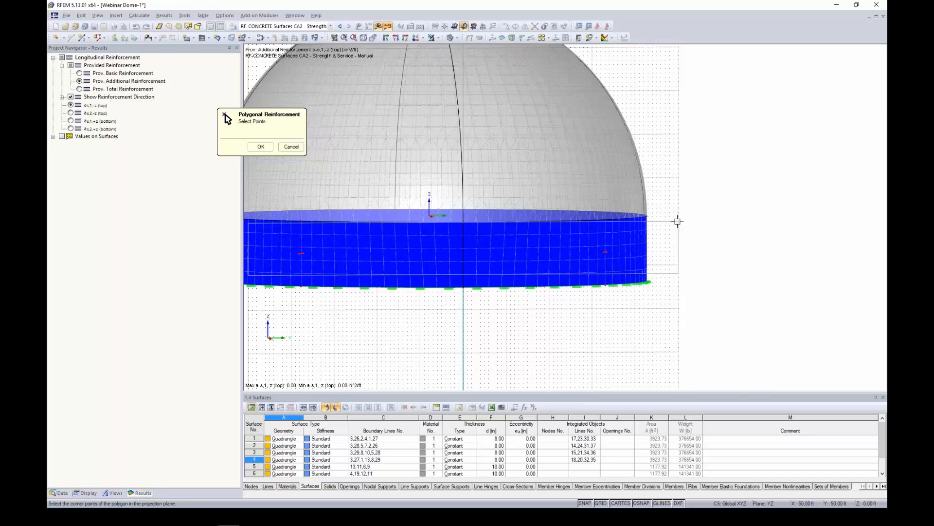
left_click(261, 146)
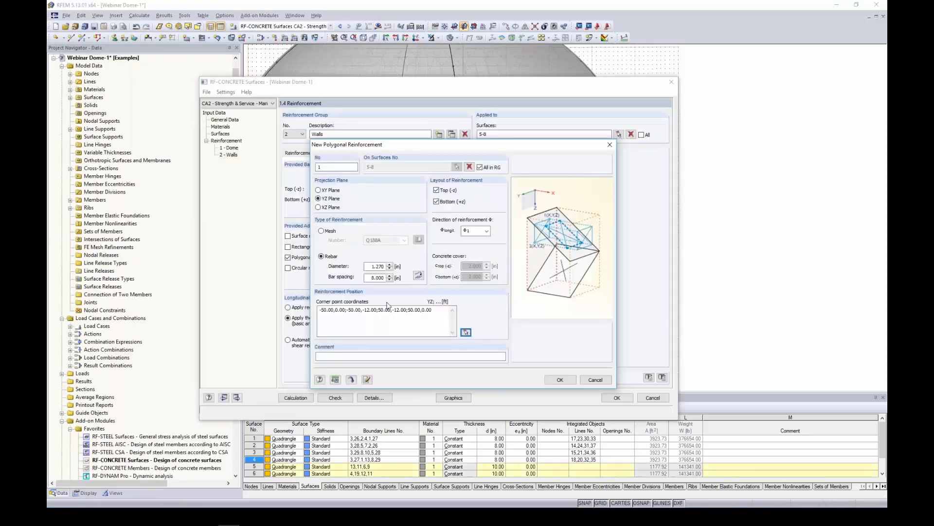
left_click(560, 380)
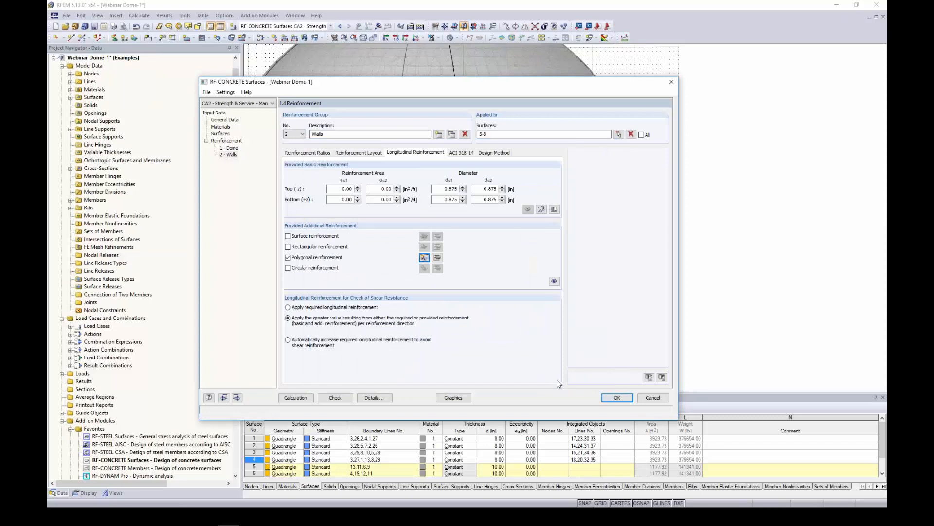
Add the same 1.27 in polygonal reinforcement to the Walls in direction φ2 and review the list of polygonal reinforcements
left_click(423, 259)
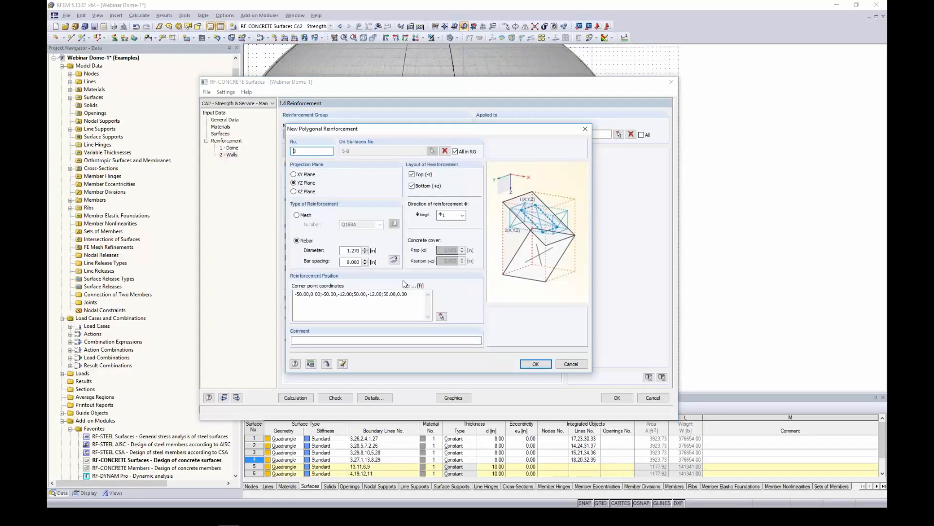
left_click(451, 216)
left_click(449, 231)
left_click(535, 364)
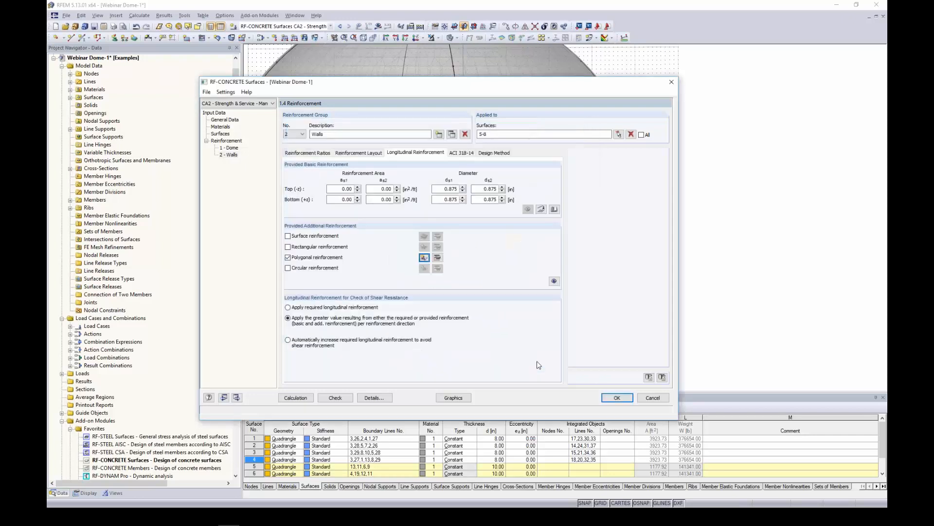
left_click(438, 256)
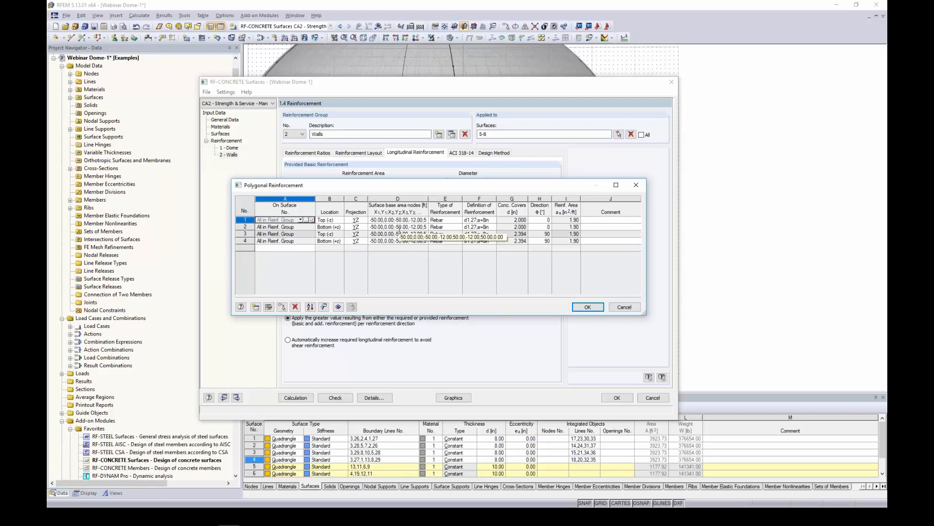
left_click(583, 309)
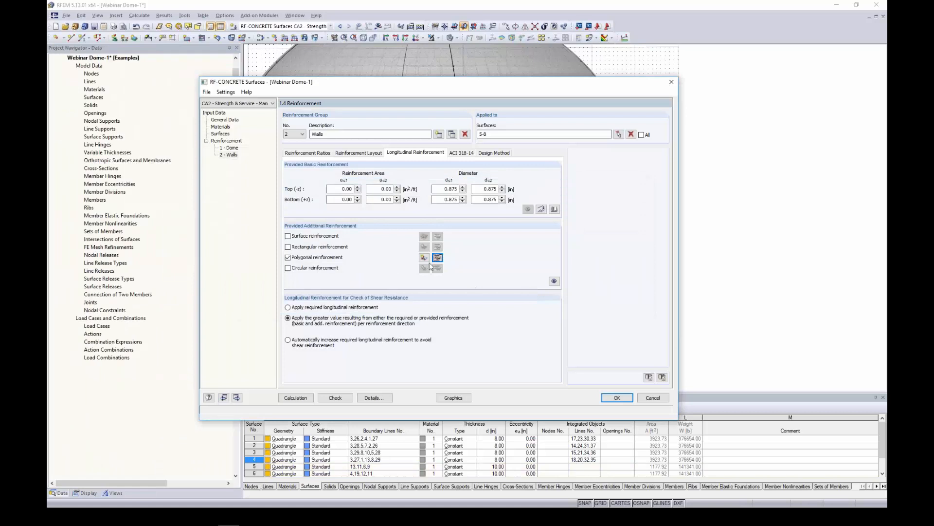
Start another polygonal reinforcement for the Walls in direction φ1, with 1.128 in bars at 8 in spacing
left_click(424, 257)
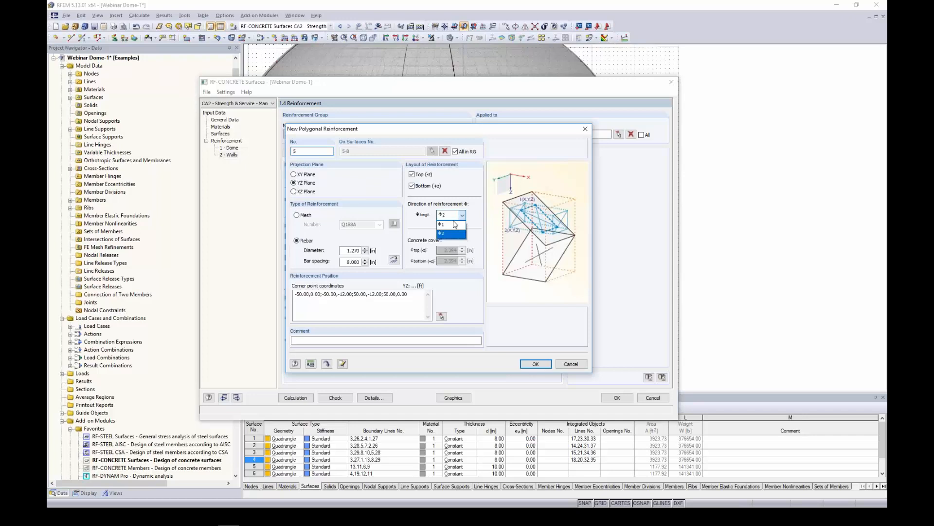
left_click(456, 224)
double_click(352, 250)
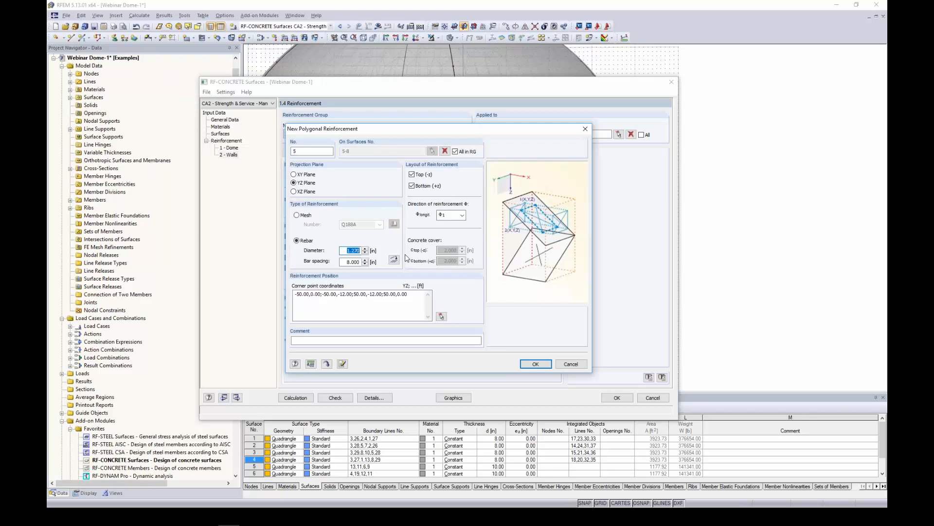
type("128")
Redefine this polygon's YZ corner points at the wall base as (-50, -15), (-50, -12), (50, -12) and (50, -15) ft
left_click_drag(411, 295, 284, 295)
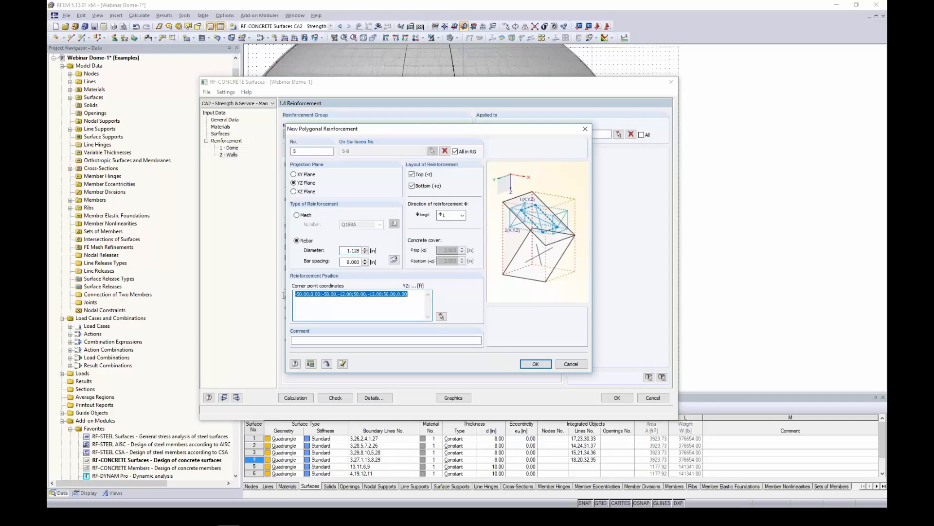
key("Delete")
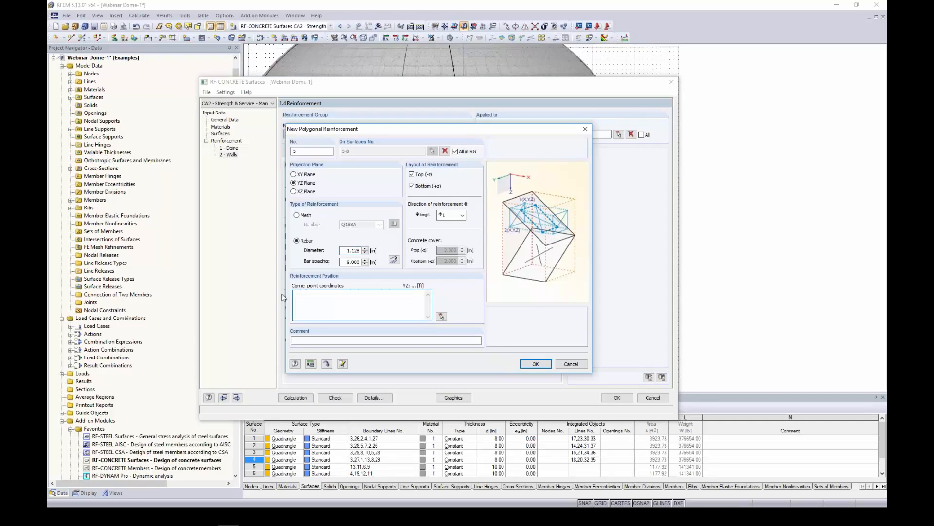
left_click(441, 317)
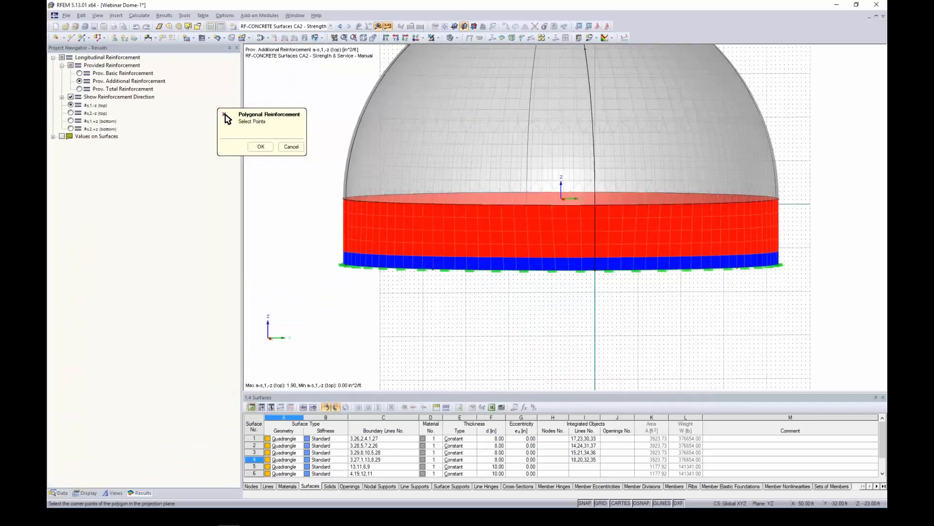
scroll(329, 276, "up", 5)
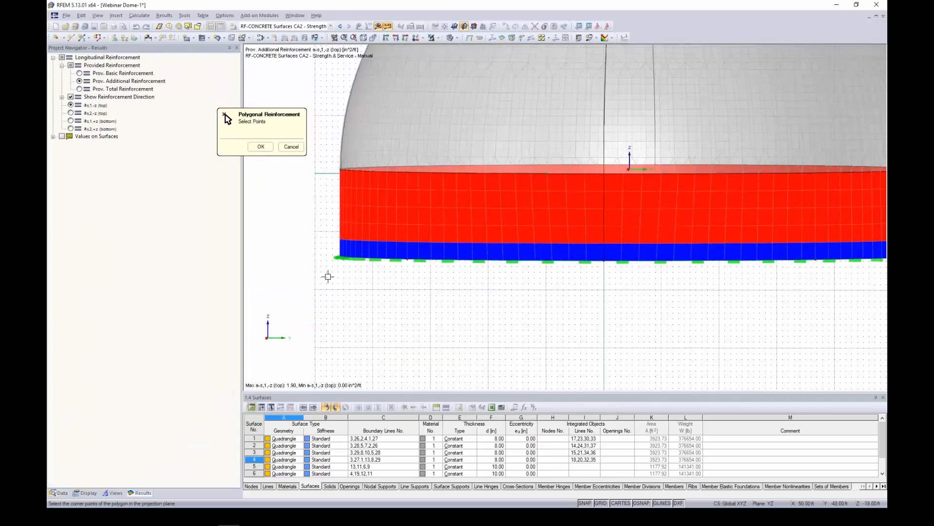
middle_click_drag(328, 276, 331, 272, "ctrl")
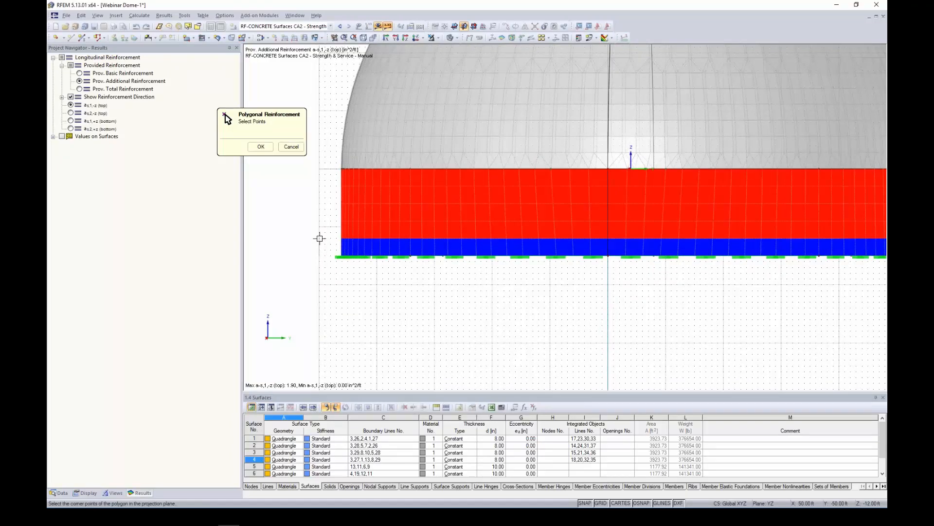
left_click(319, 238)
middle_click_drag(680, 215, 506, 210)
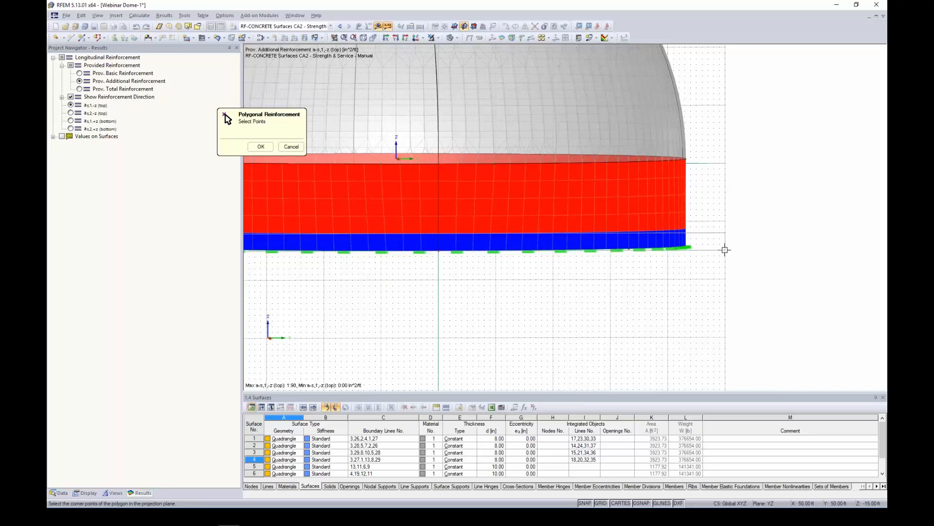
left_click(725, 250)
right_click(725, 250)
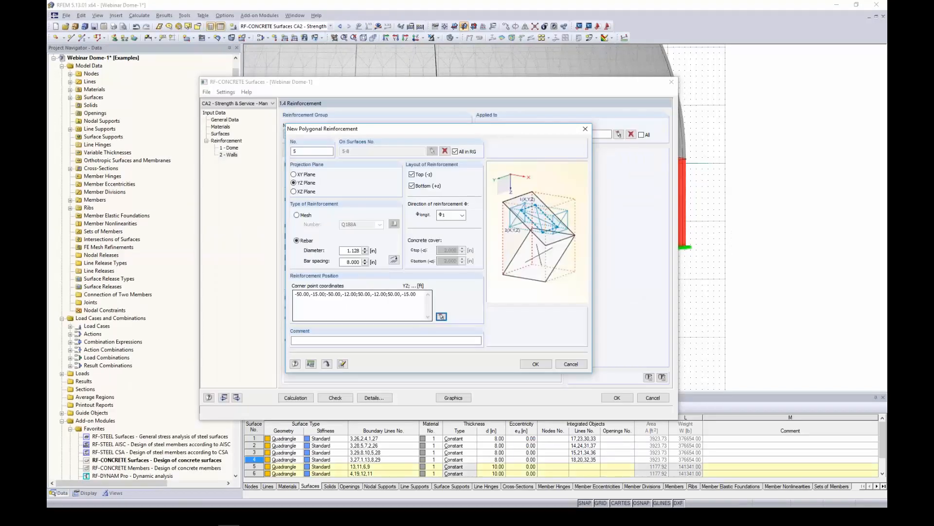
left_click(536, 364)
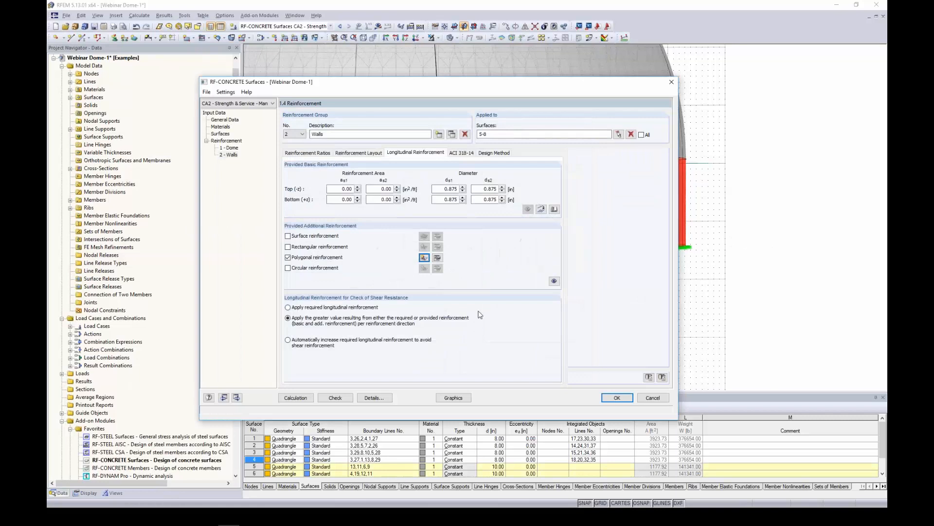
Add the same 1.128 in wall-base reinforcement in direction φ2 and review the polygonal reinforcement list
left_click(425, 257)
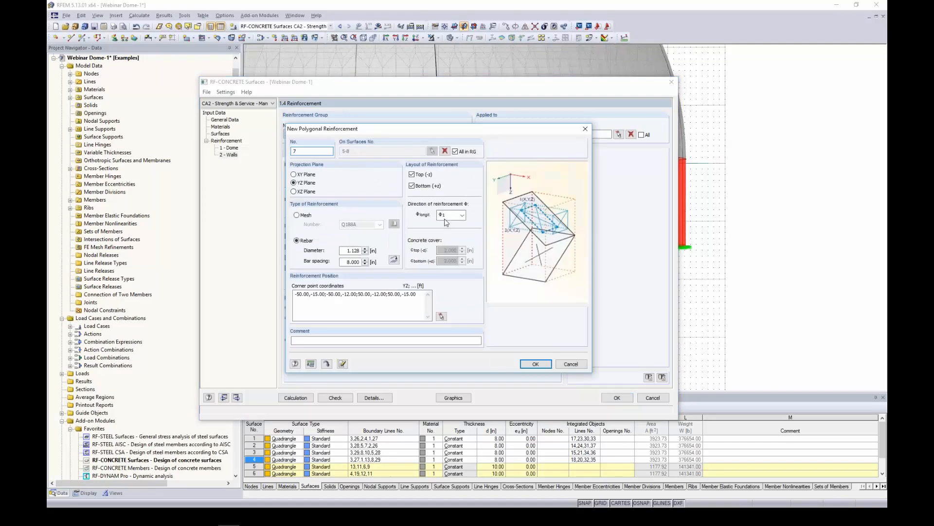
left_click(446, 217)
left_click(452, 231)
left_click(535, 364)
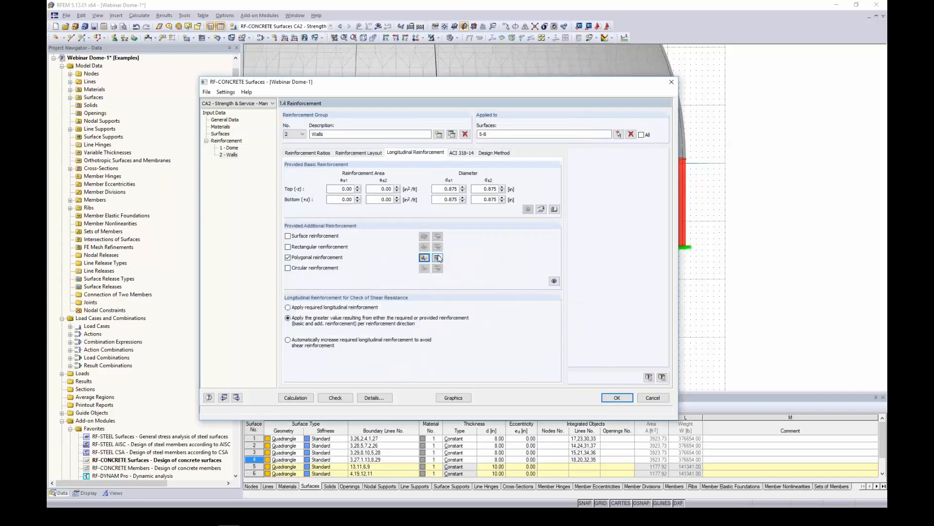
left_click(438, 257)
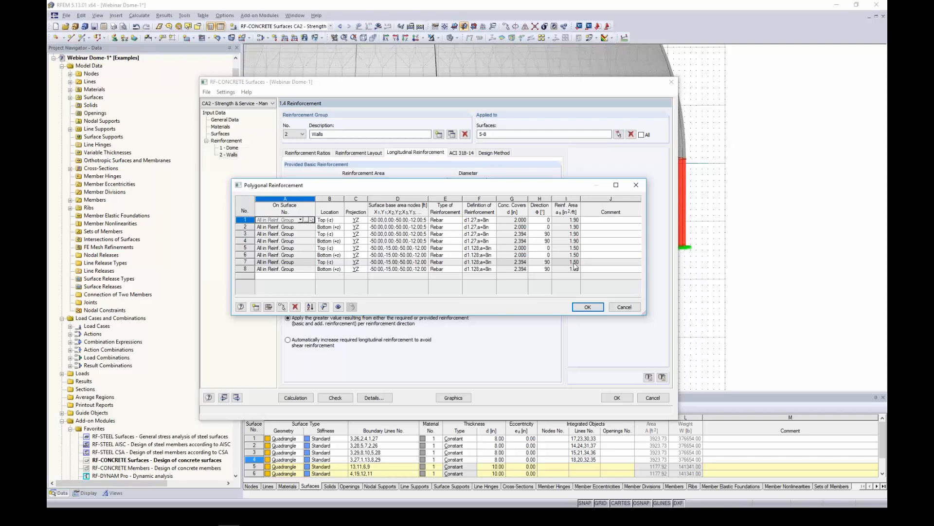
Show the Walls' provided additional reinforcement on the model with the colour legend, keeping the polygonal list clear of the wall
left_click(340, 307)
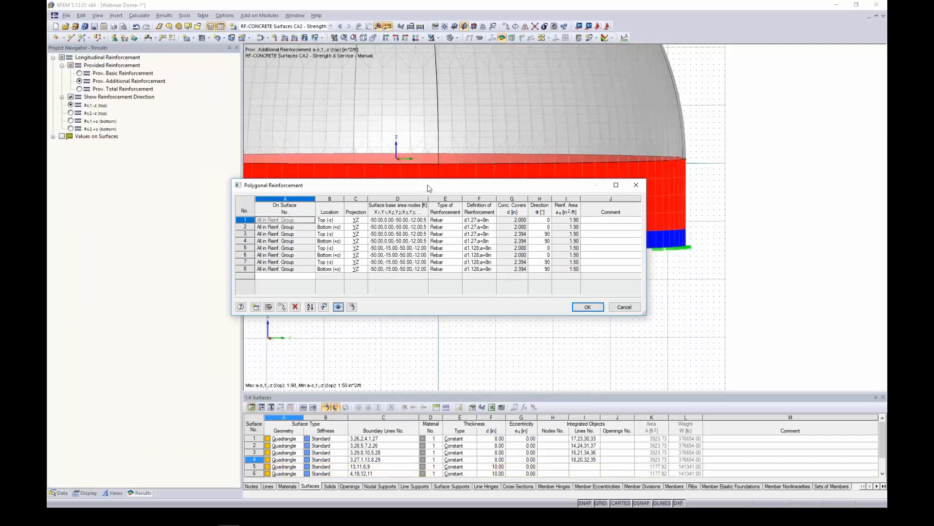
left_click_drag(427, 186, 277, 158)
scroll(585, 245, "down", 3)
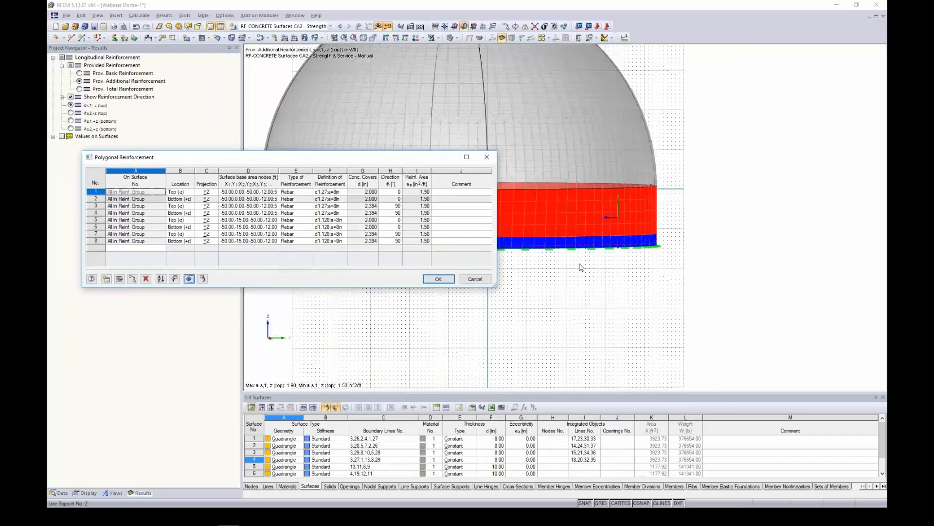
left_click_drag(436, 161, 384, 147)
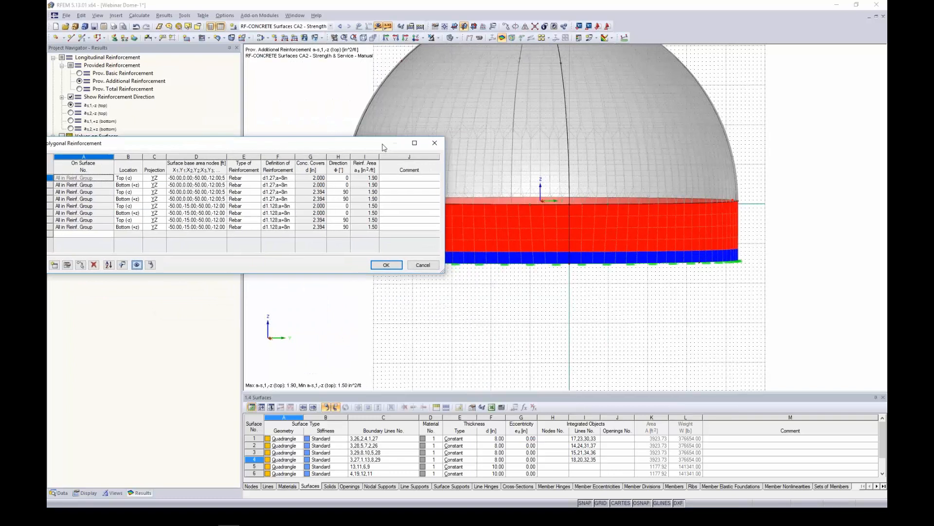
left_click(579, 38)
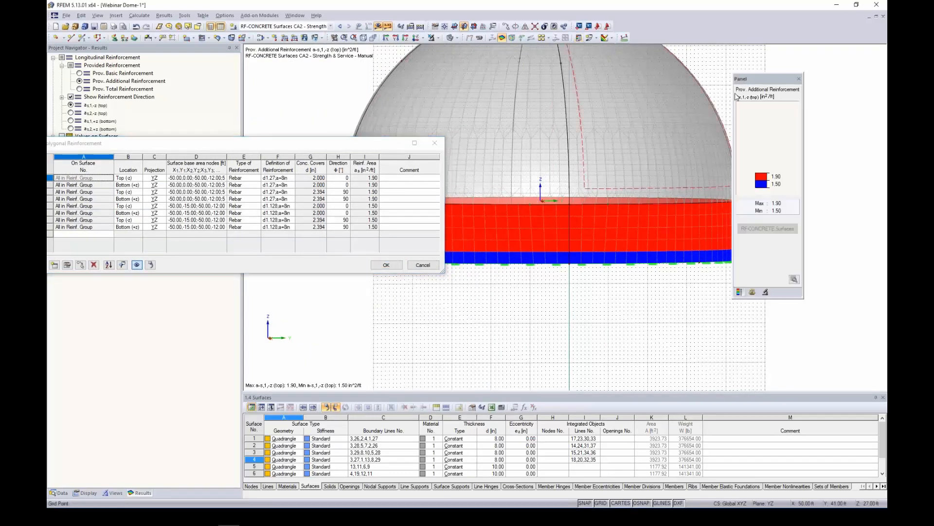
left_click_drag(765, 83, 785, 76)
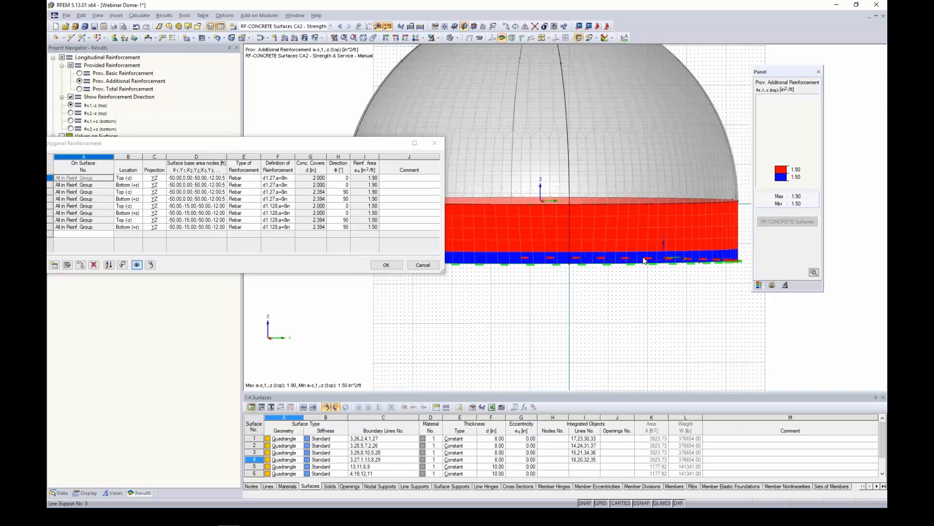
Inspect the reinforcement bands around the walls, accept the polygonal reinforcement list and close RF-CONCRETE Surfaces keeping the input
middle_click_drag(601, 295, 652, 326, "ctrl")
middle_click_drag(586, 313, 544, 96, "ctrl")
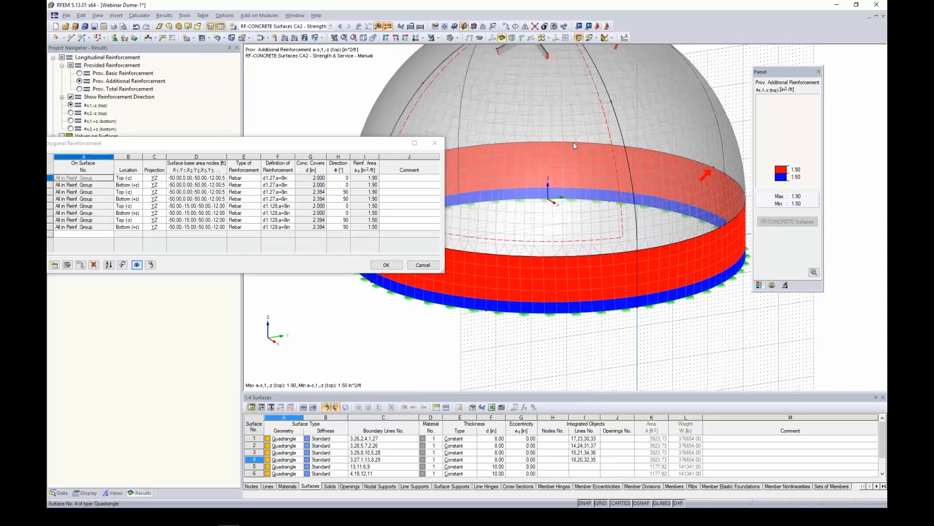
left_click(387, 265)
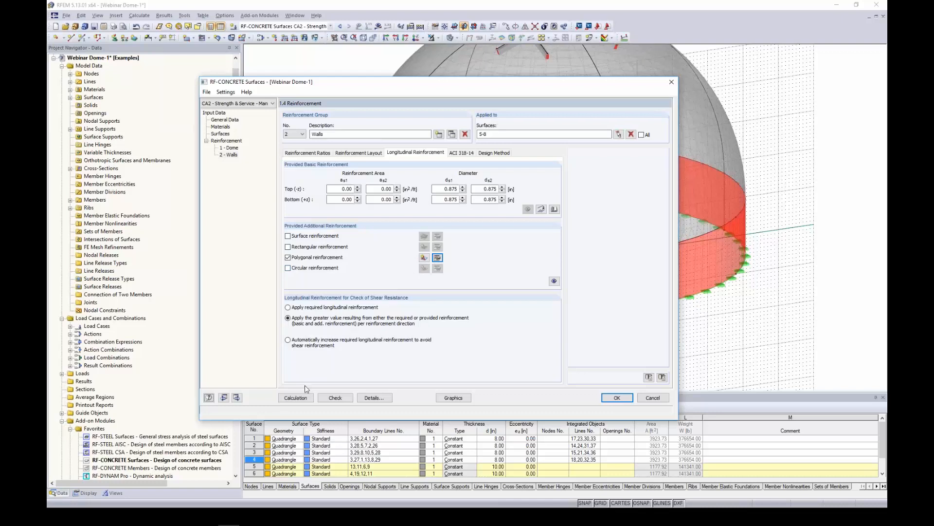
left_click(617, 398)
Switch to the Webinar Tank 3 model and examine case CA3's required reinforcement by surface in RF-CONCRETE Surfaces
left_click(295, 16)
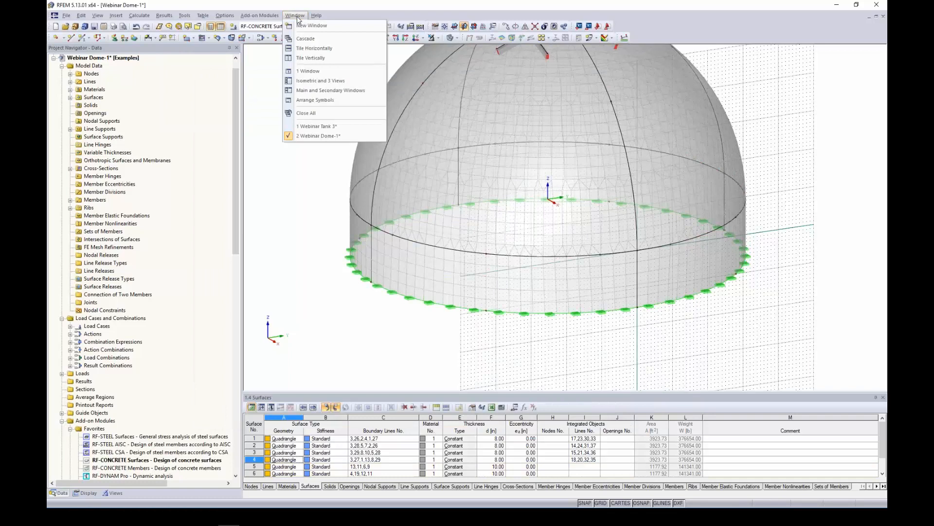
left_click(311, 126)
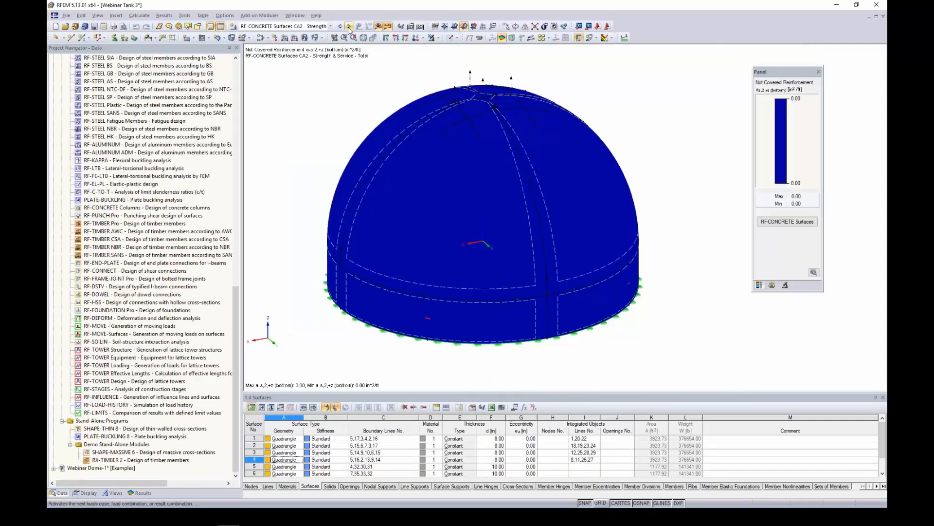
left_click(772, 222)
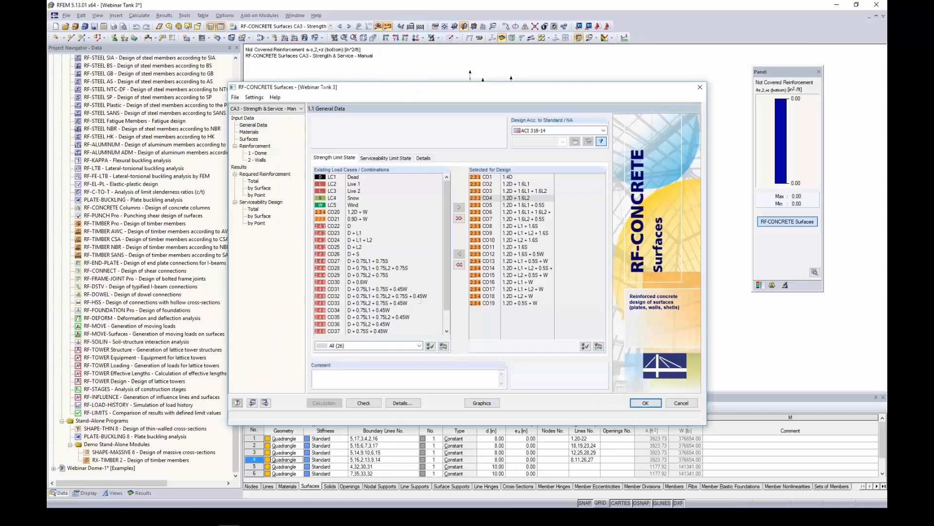
left_click(265, 189)
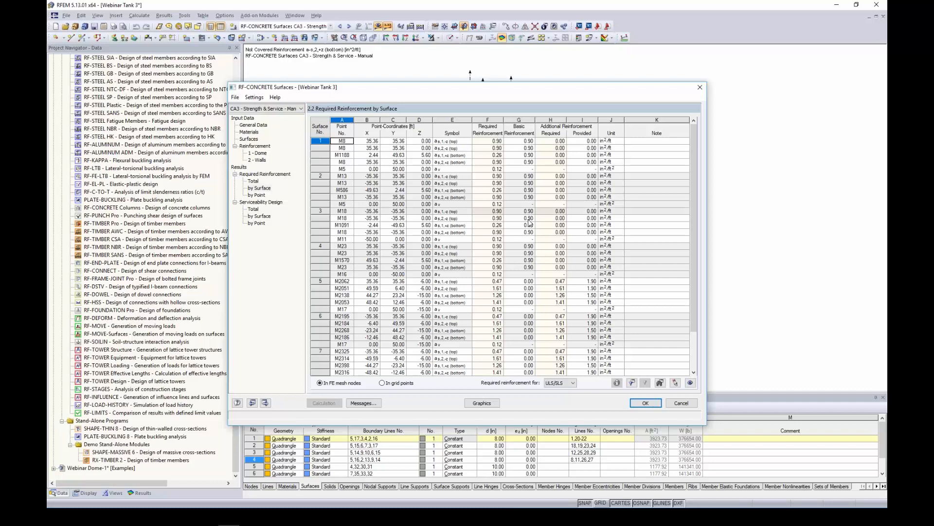
Display CA3's required reinforcement graphically, followed by the provided basic, additional and total reinforcement on the dome and walls
left_click(488, 403)
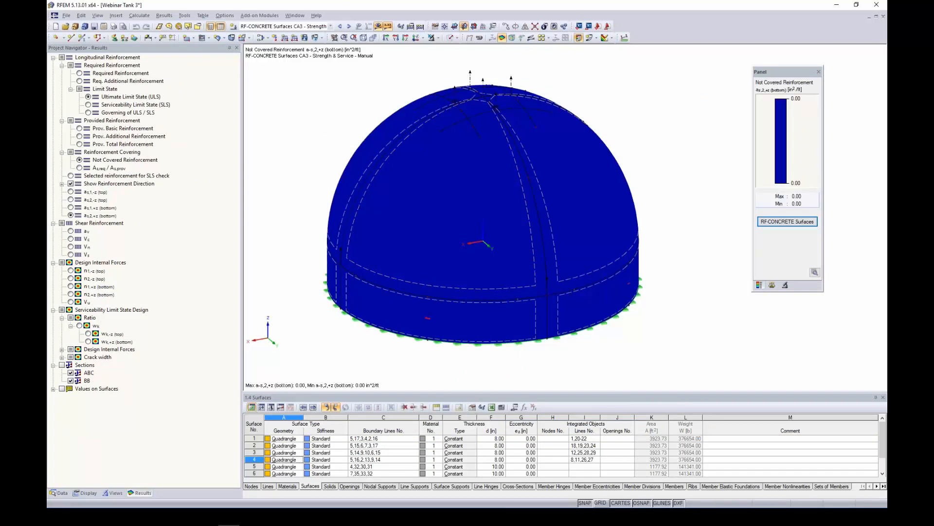
left_click(80, 73)
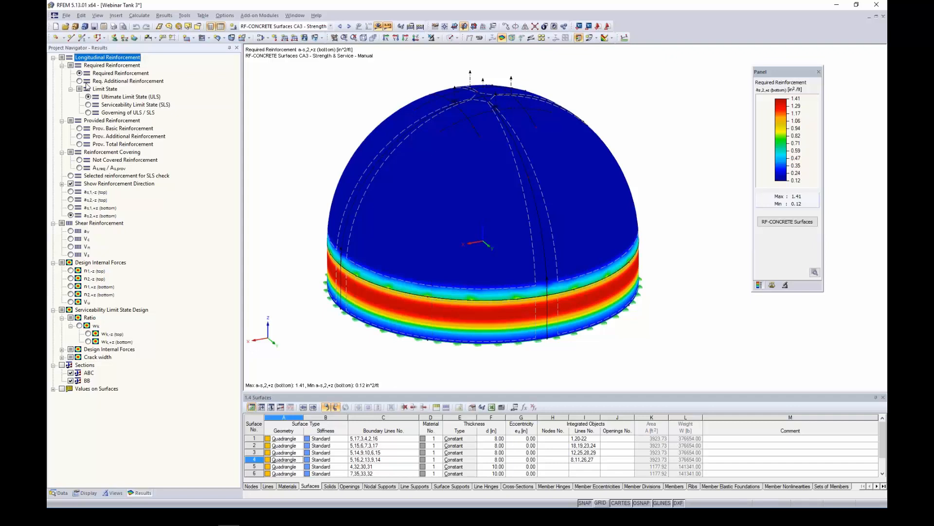
left_click(79, 128)
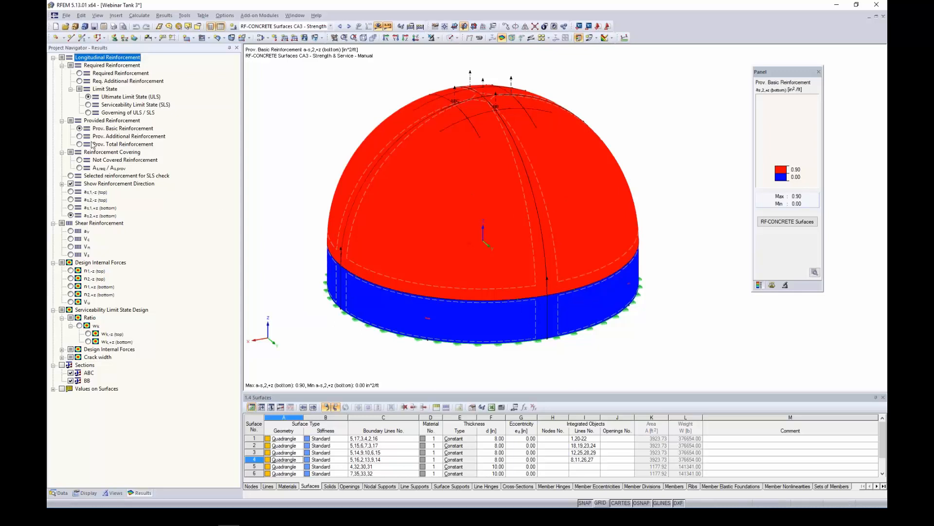
left_click(79, 136)
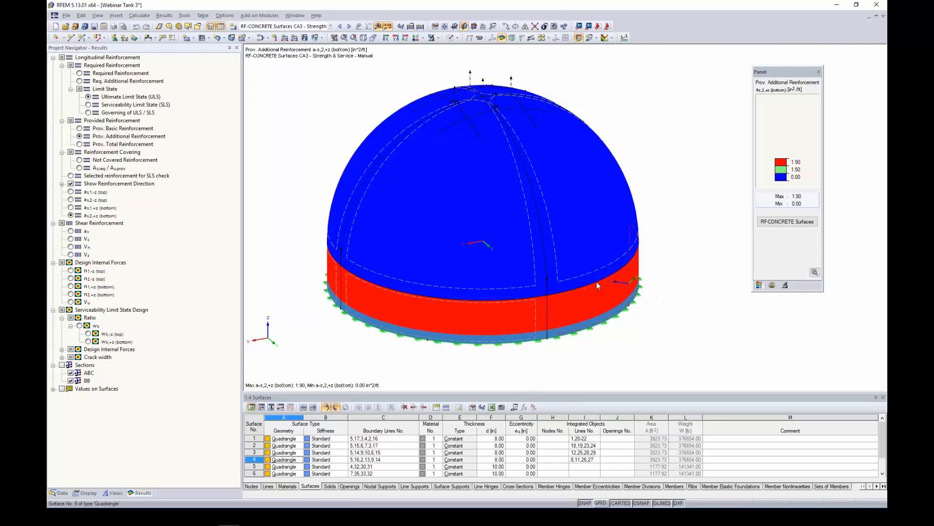
middle_click_drag(539, 305, 552, 289, "ctrl")
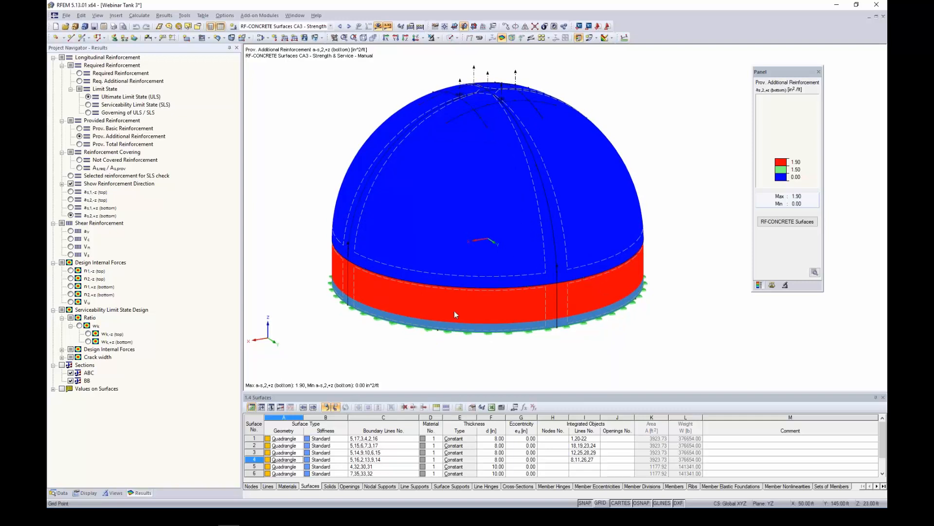
left_click(79, 144)
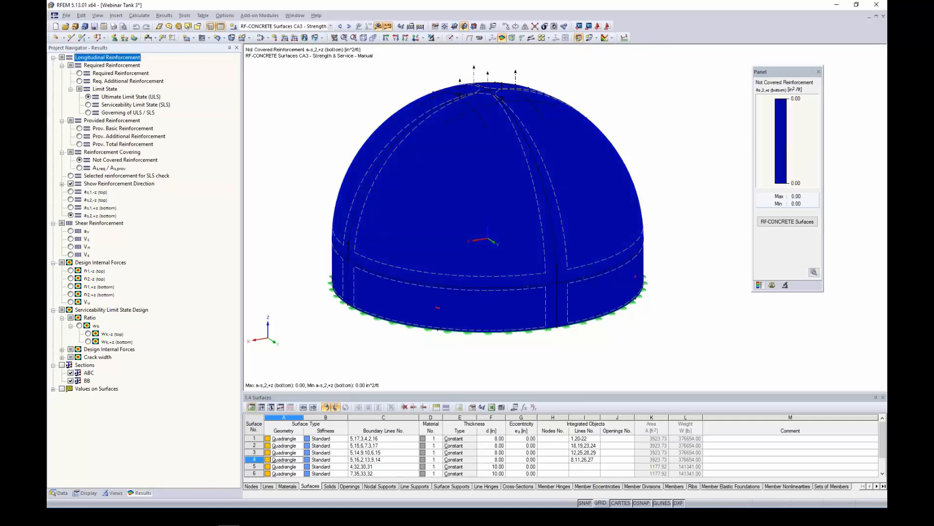
Check the not covered reinforcement for as,1 top, as,1 bottom and as,2 bottom
left_click(71, 192)
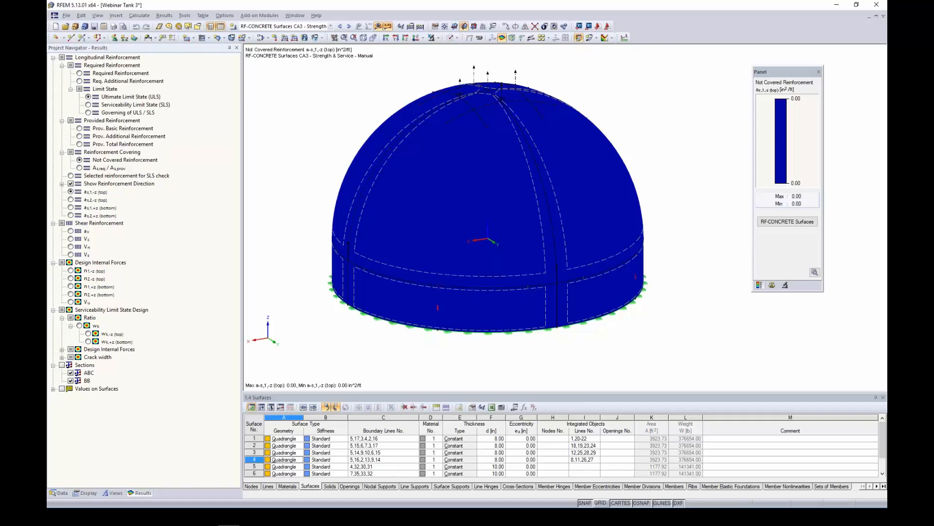
left_click(71, 207)
left_click(70, 215)
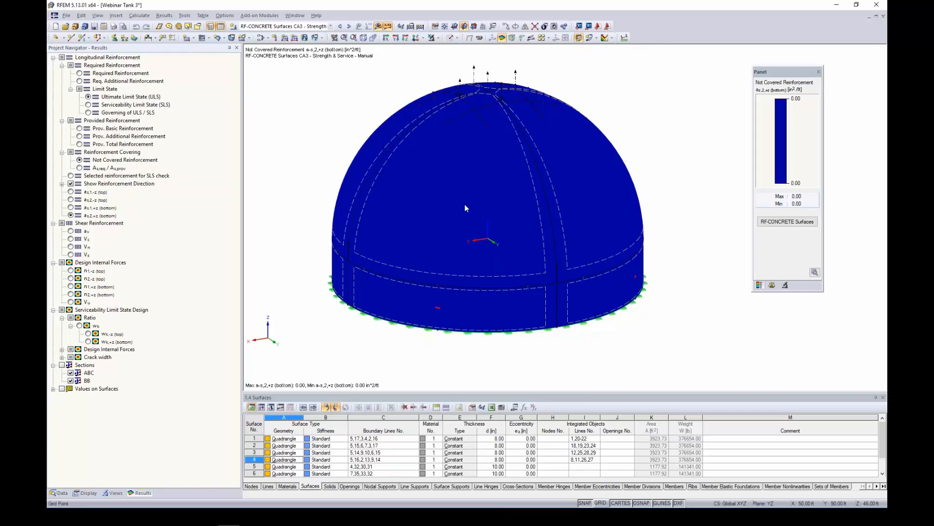
Review CA3's serviceability design by surface and display the crack width ratio wk on the model
left_click(787, 222)
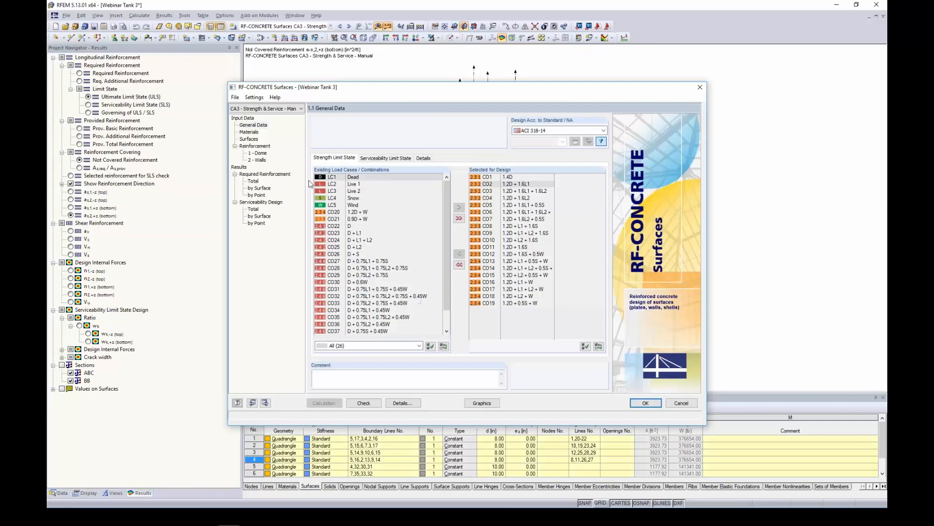
left_click(255, 216)
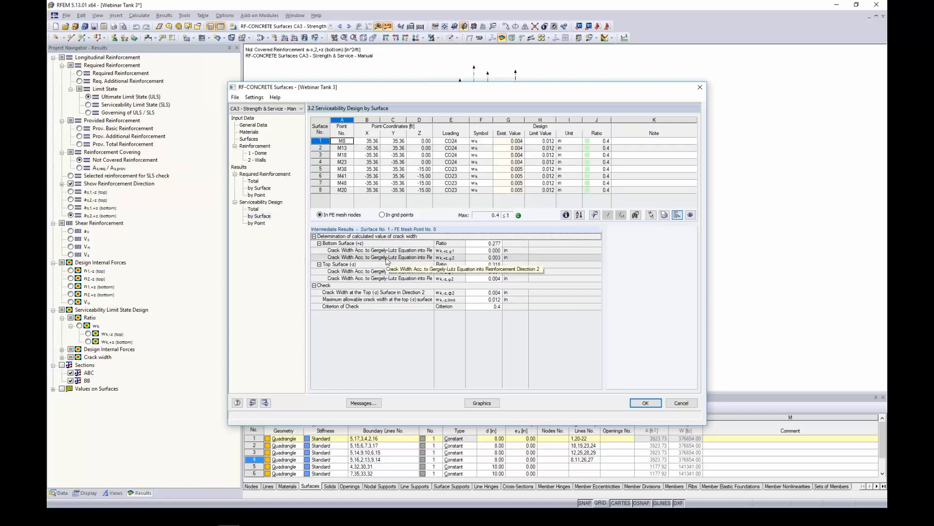
left_click(482, 402)
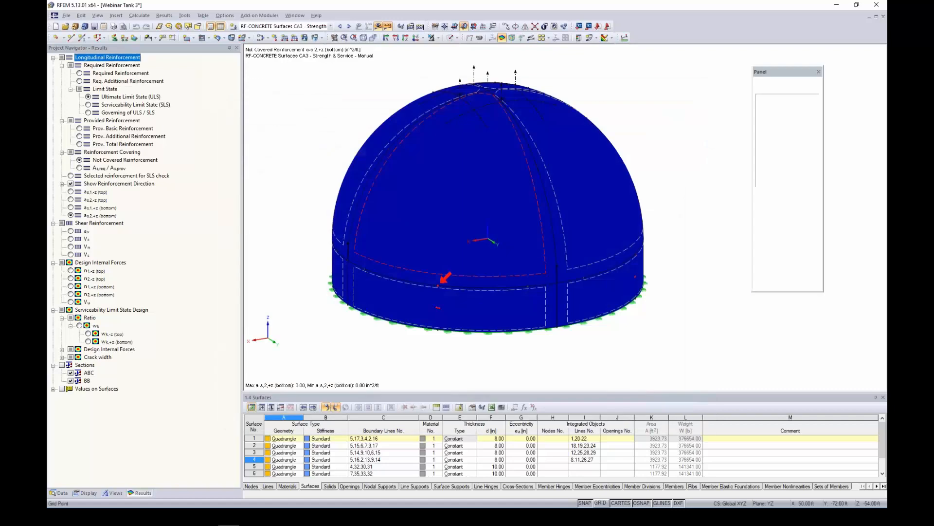
left_click(80, 326)
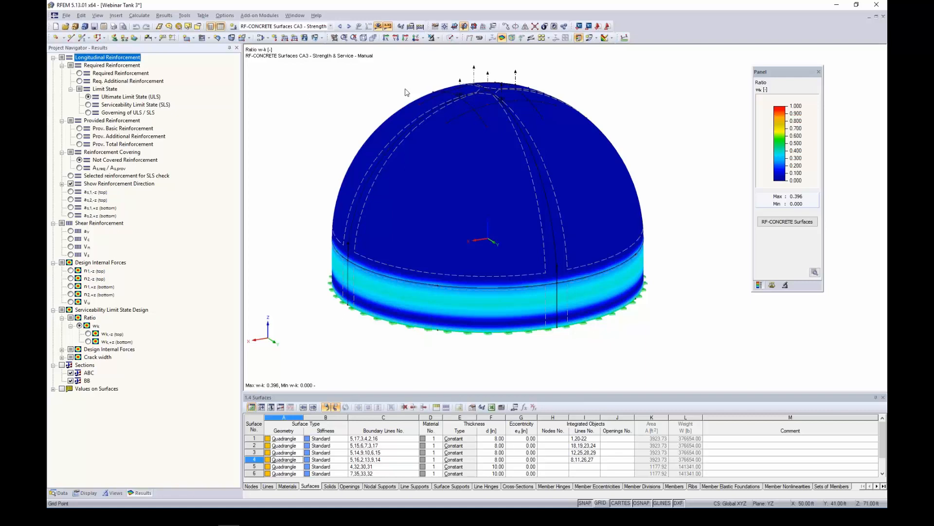
Return to the Webinar Dome-1 model and open its RF-CONCRETE Surfaces design
left_click(295, 15)
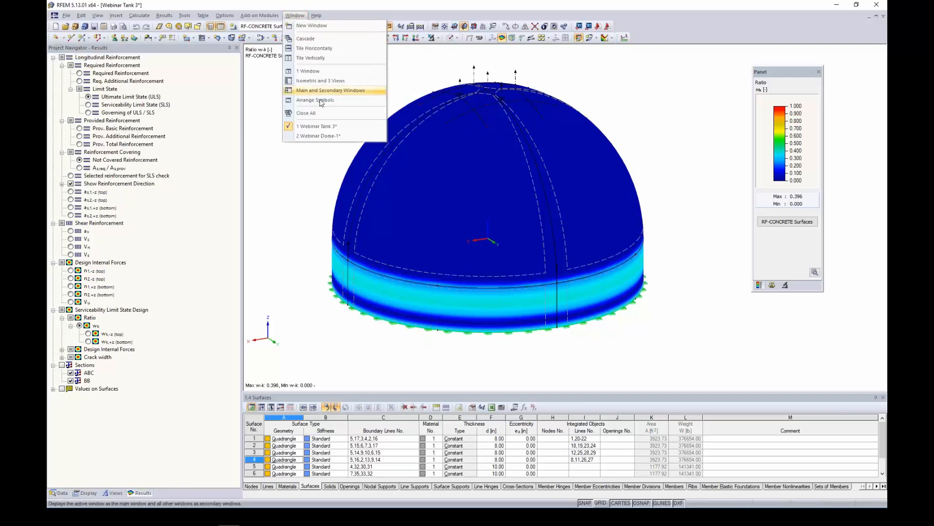
left_click(317, 136)
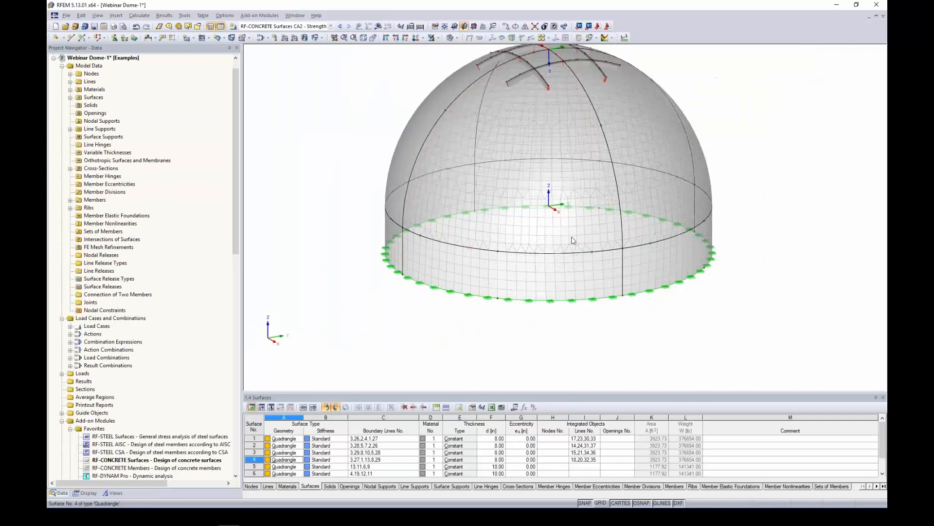
middle_click_drag(561, 111, 497, 135)
double_click(137, 460)
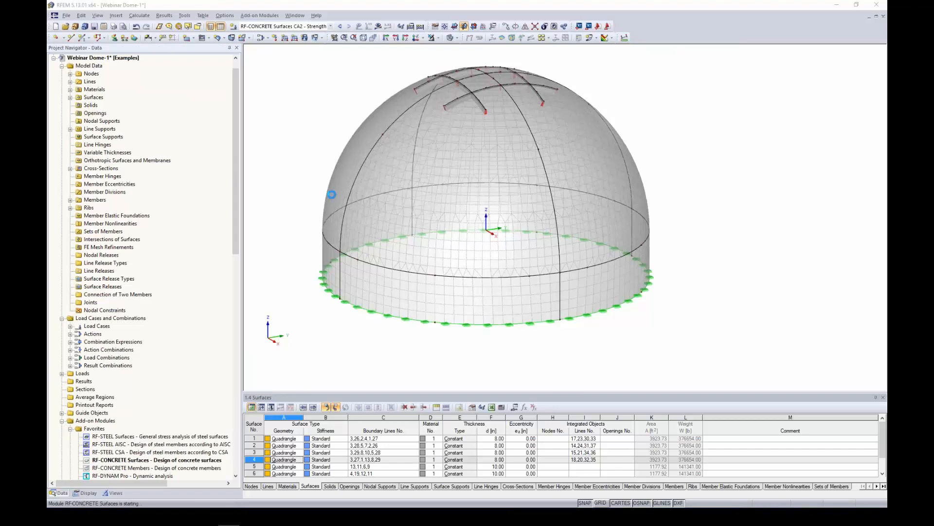
Copy case CA2 - Strength & Service - Manual to a new case 3 described as Deflection
left_click(236, 98)
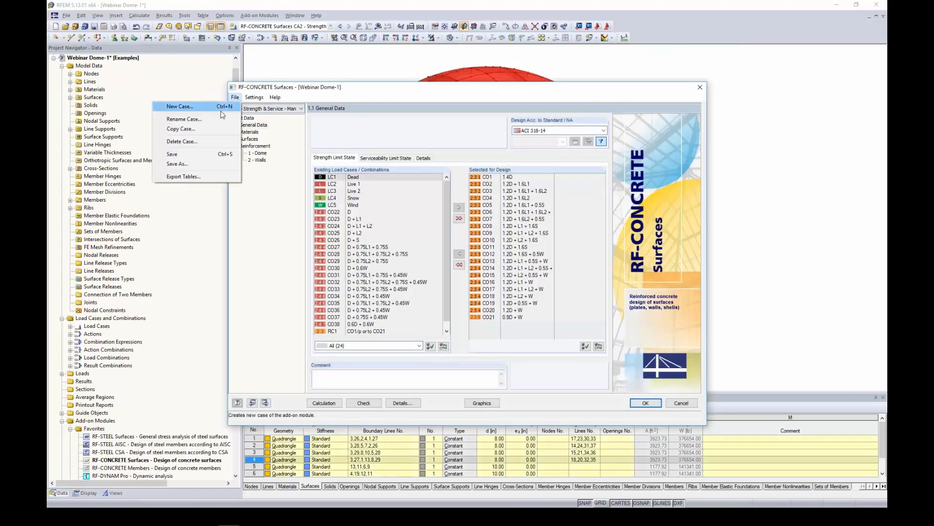
left_click(212, 131)
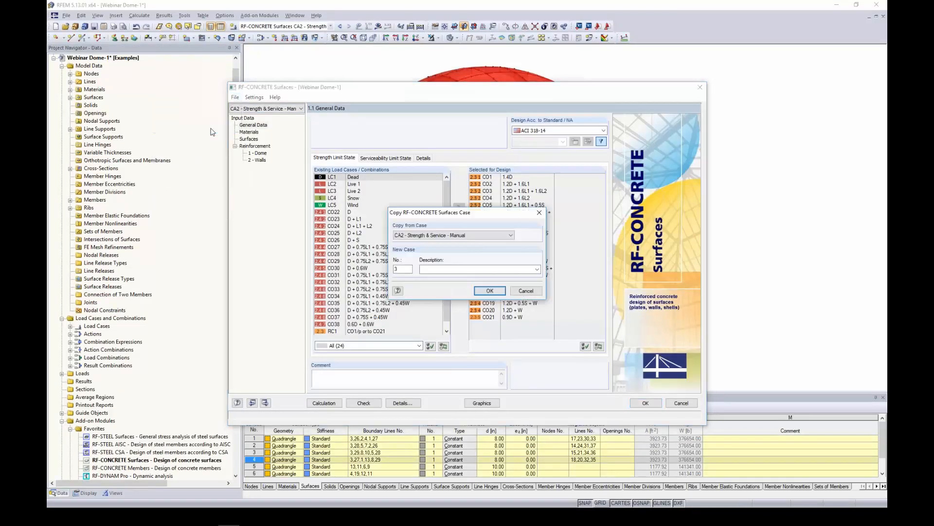
left_click(440, 269)
type("Deflection")
left_click(490, 290)
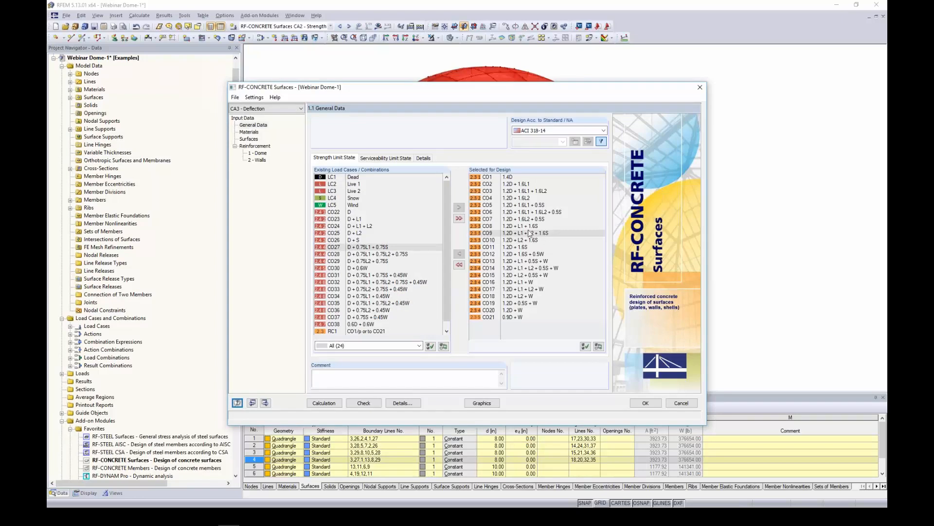
Enable deflection design with RF-CONCRETE Deflect in the analytical serviceability settings, with long-term deflection over 60 months, and apply the settings
left_click(390, 159)
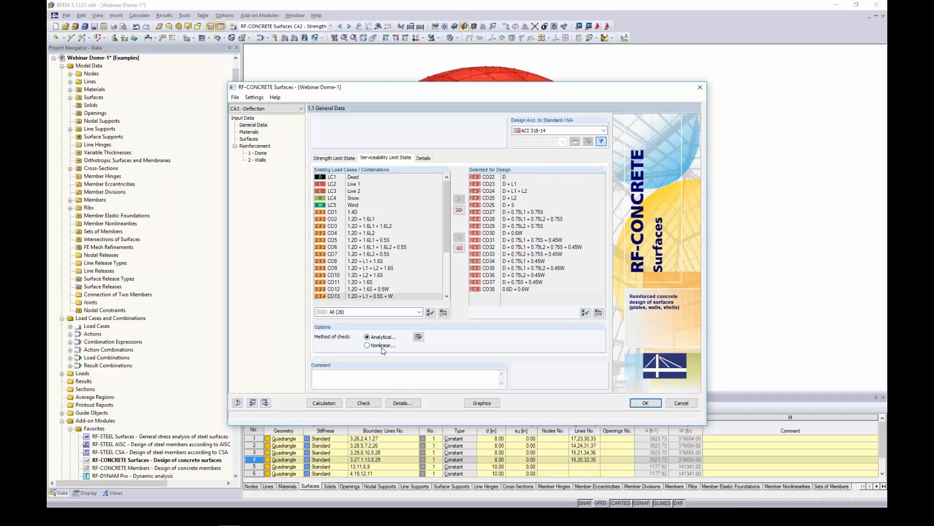
left_click(419, 337)
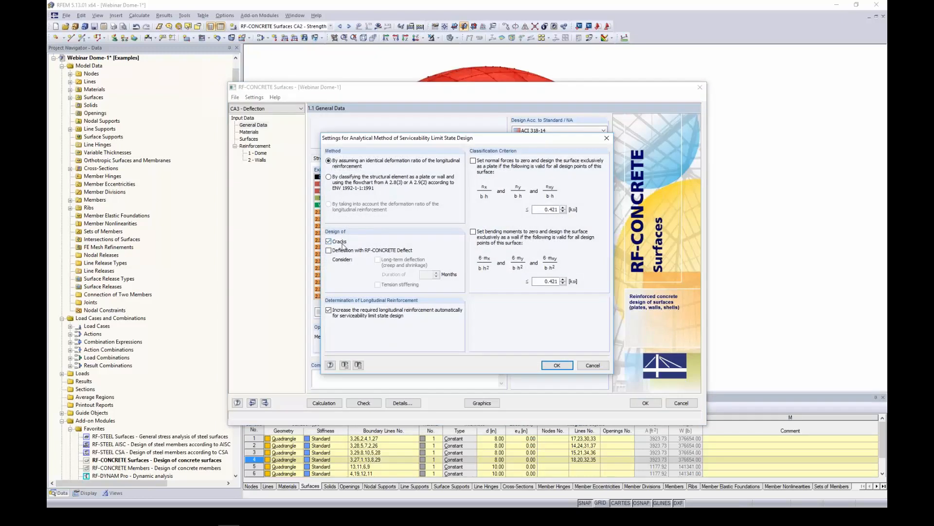
left_click(329, 250)
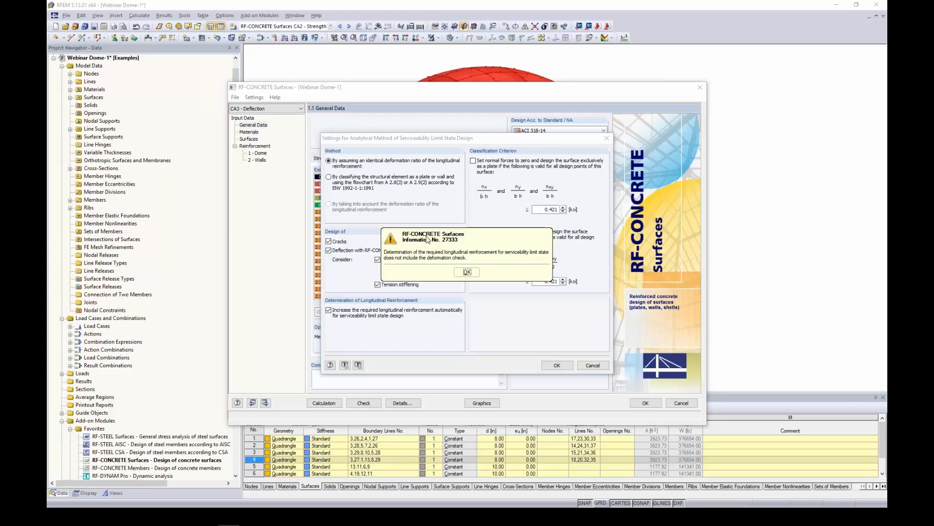
left_click_drag(427, 239, 454, 196)
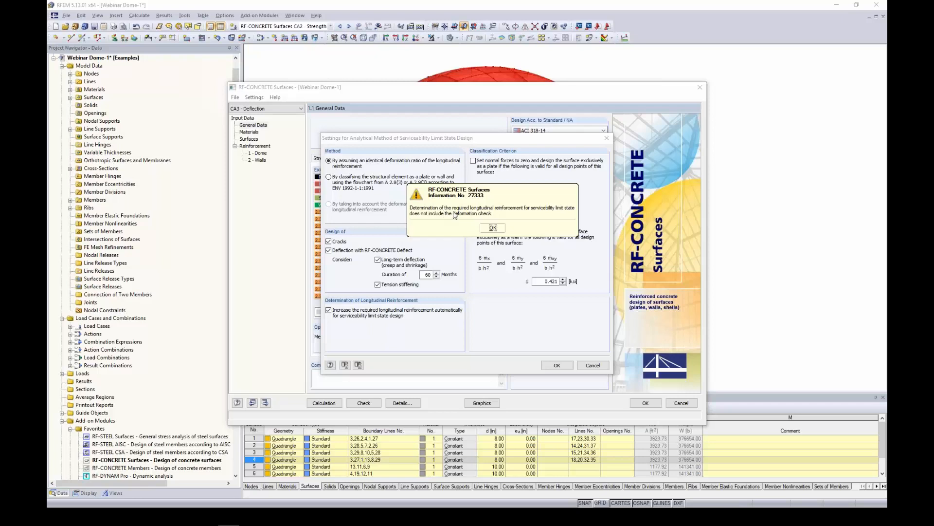
left_click(493, 228)
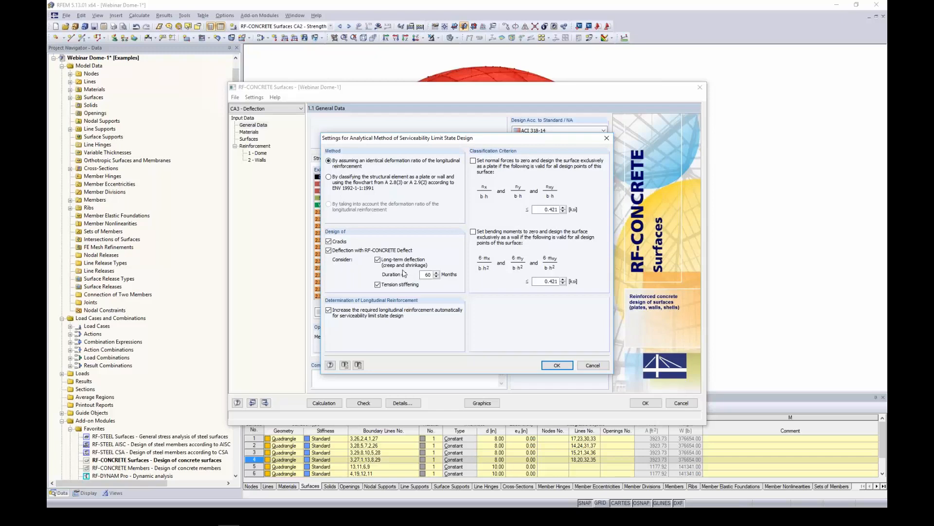
double_click(427, 274)
left_click(428, 275)
left_click(379, 285)
left_click(557, 365)
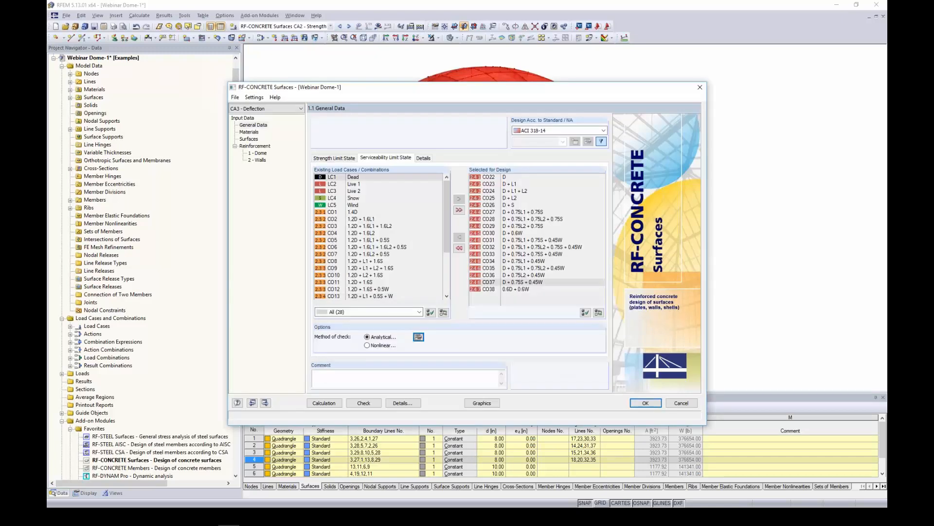
Open the surfaces' deformation analysis settings and examine the relative limit criteria and the illustration defining the reference boundary line
left_click(252, 140)
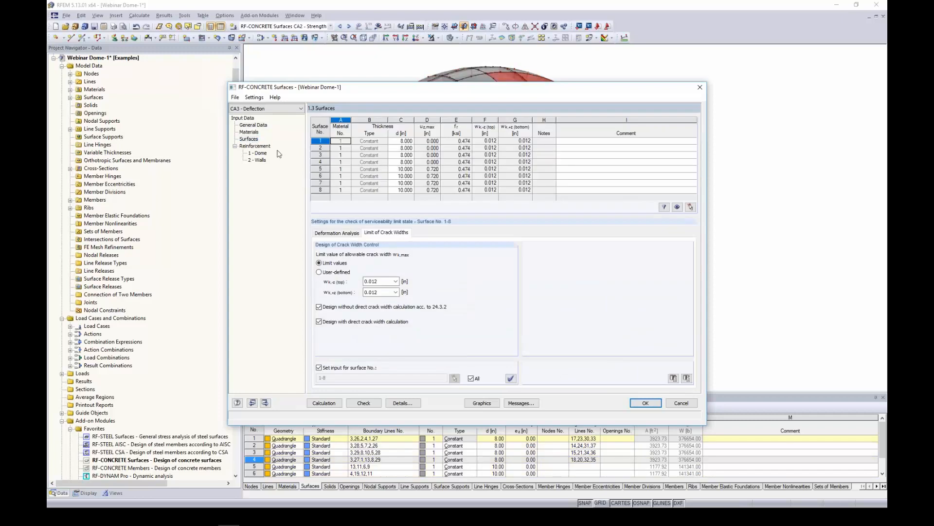
left_click(330, 235)
left_click(376, 236)
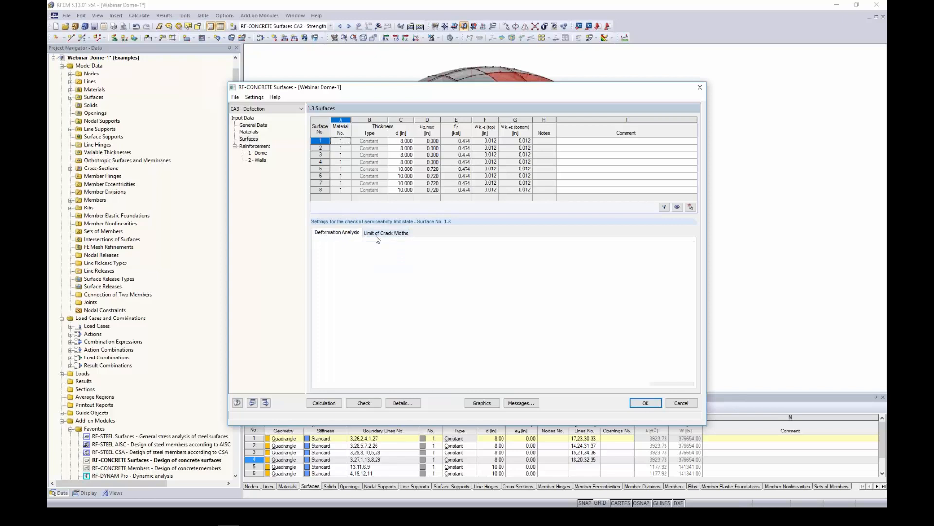
left_click(339, 234)
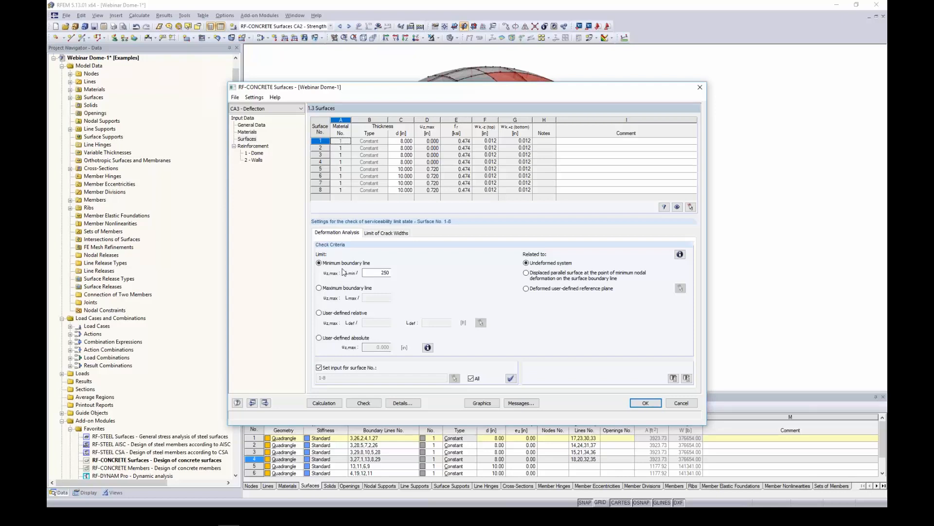
left_click(320, 288)
left_click(319, 313)
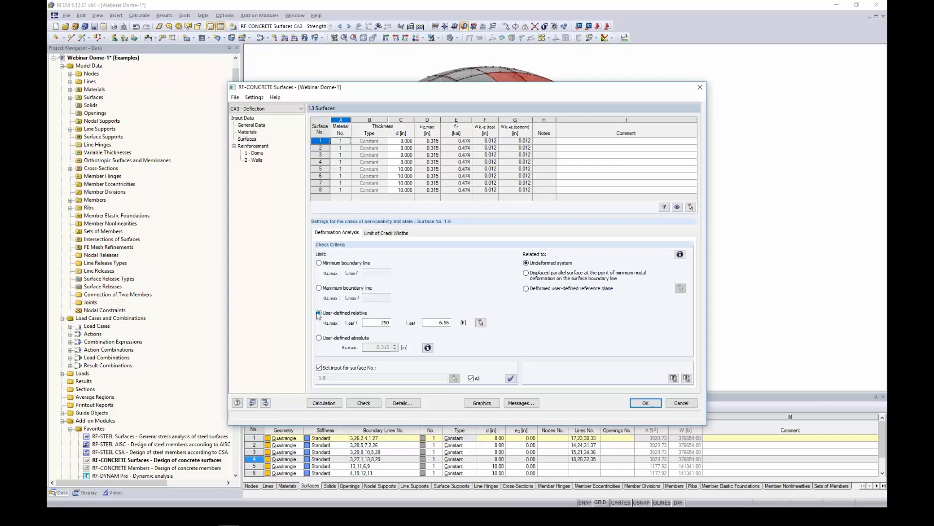
left_click(372, 321)
left_click(428, 347)
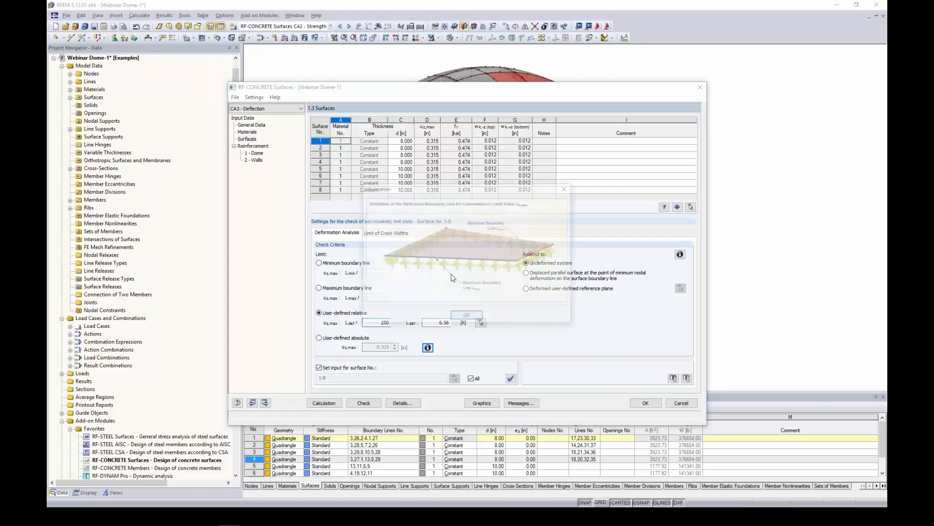
left_click_drag(460, 190, 500, 183)
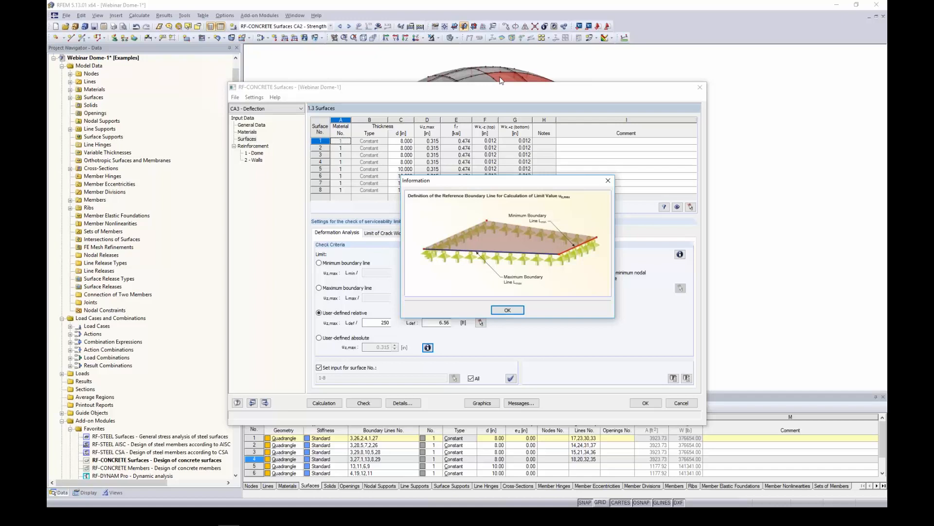
left_click(608, 181)
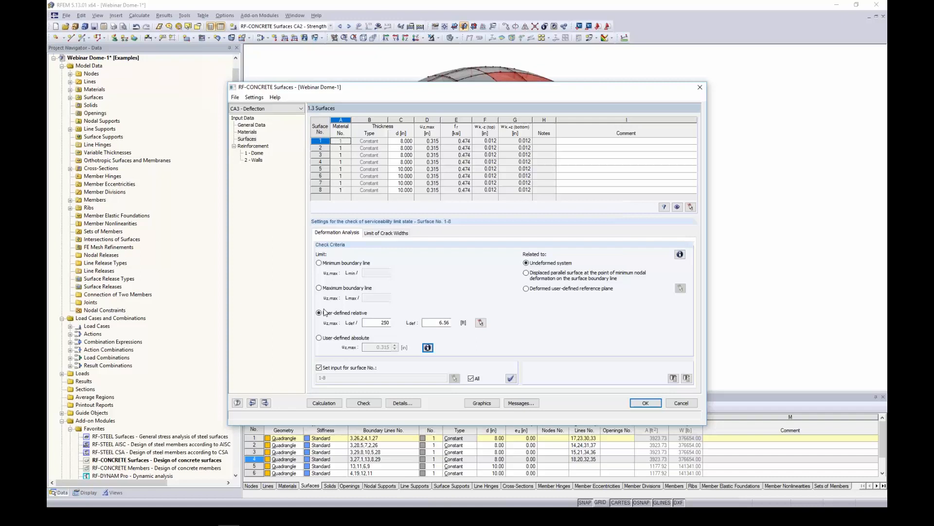
Set a user-defined absolute deformation limit uz,max of 1.0 in for all surfaces, related to the undeformed system, after viewing the reference illustration
left_click(319, 338)
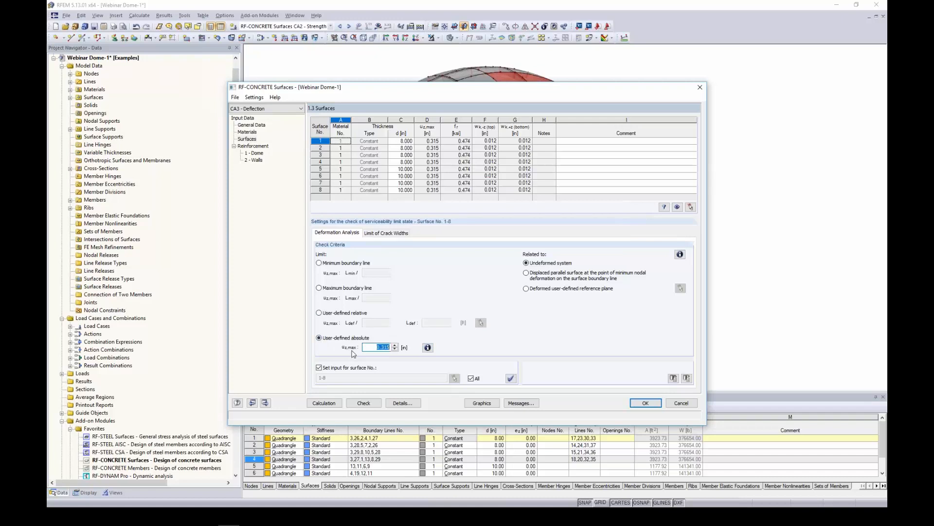
type("1.0")
left_click(527, 273)
left_click(680, 254)
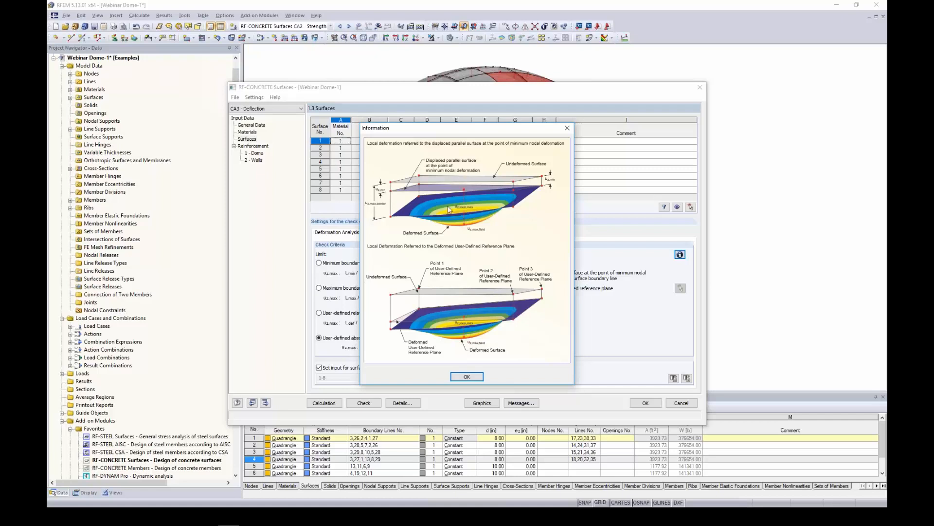
left_click(466, 377)
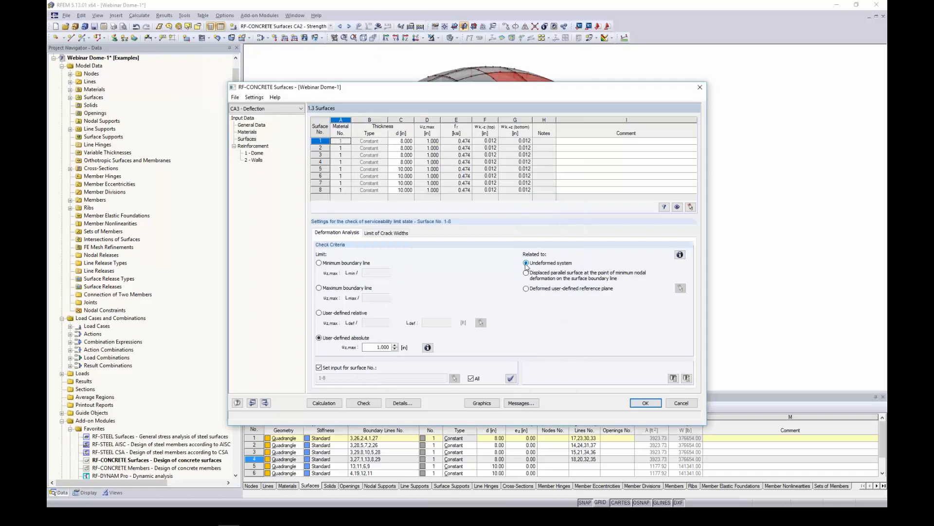
Check the Dome group's provided longitudinal reinforcement and close the concrete surface design, keeping the settings
left_click(258, 154)
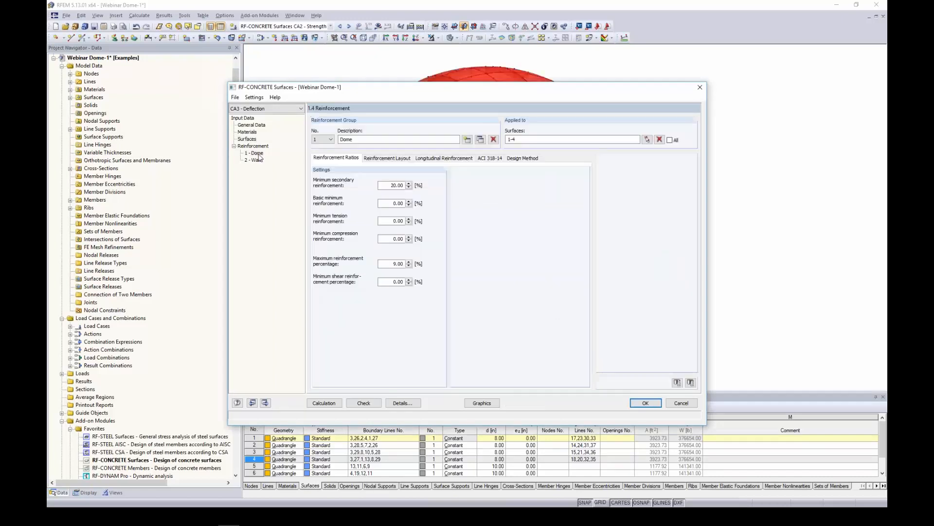
left_click(419, 159)
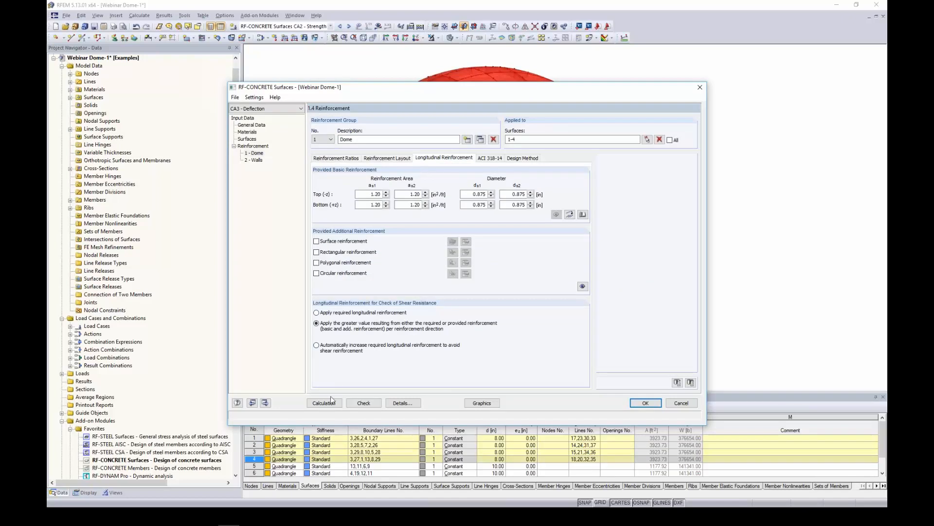
left_click(644, 403)
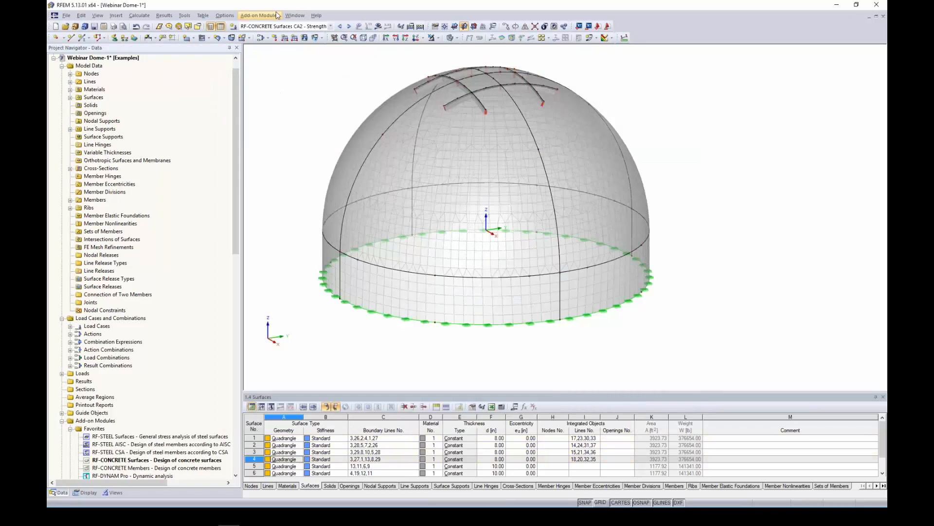
Switch to the Webinar Tank 3 model, activate the results of CA4 - Deflection and open its RF-CONCRETE Surfaces design
left_click(295, 15)
left_click(330, 128)
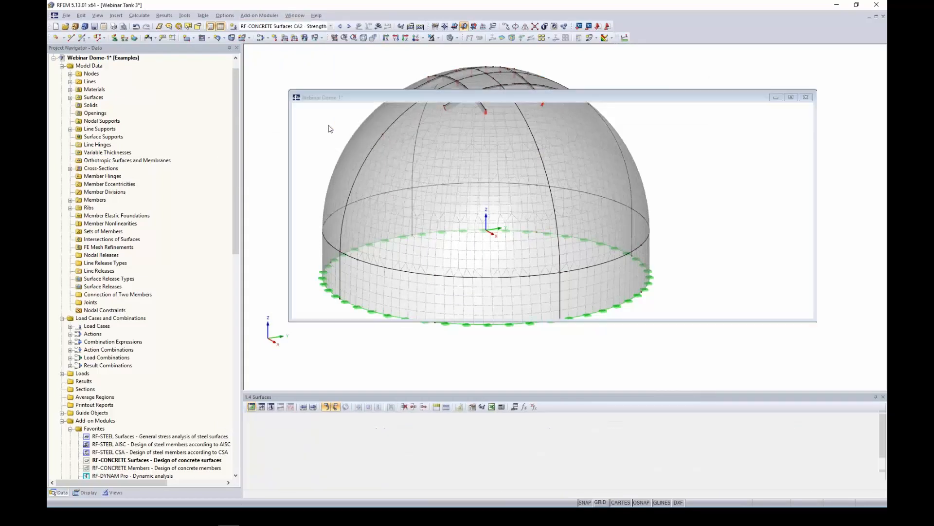
left_click(349, 27)
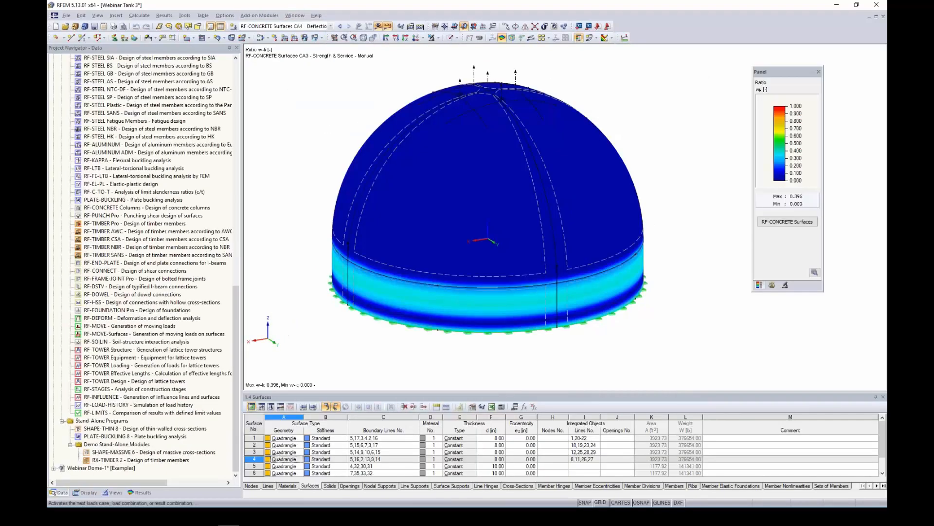
left_click(787, 221)
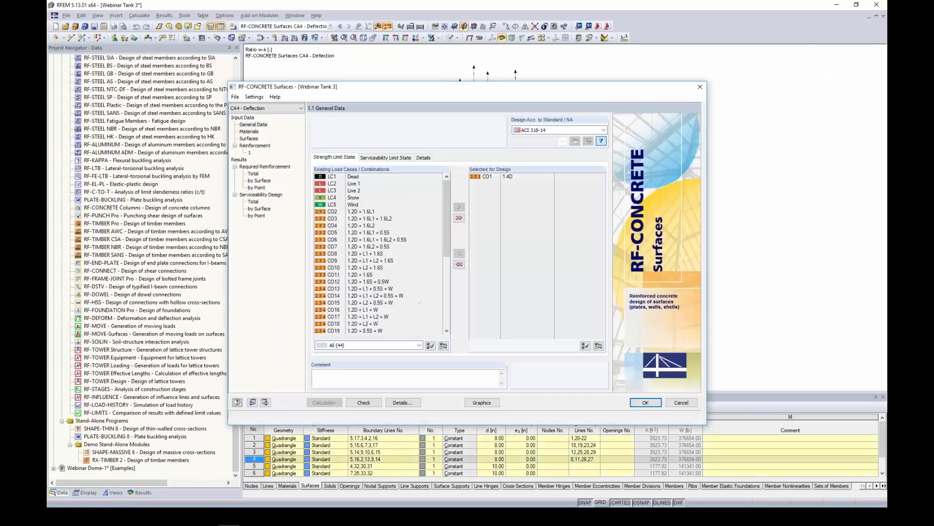
Review CA4's serviceability design by surface, going through the result rows from surface 1 onward with the dome in view
left_click(259, 209)
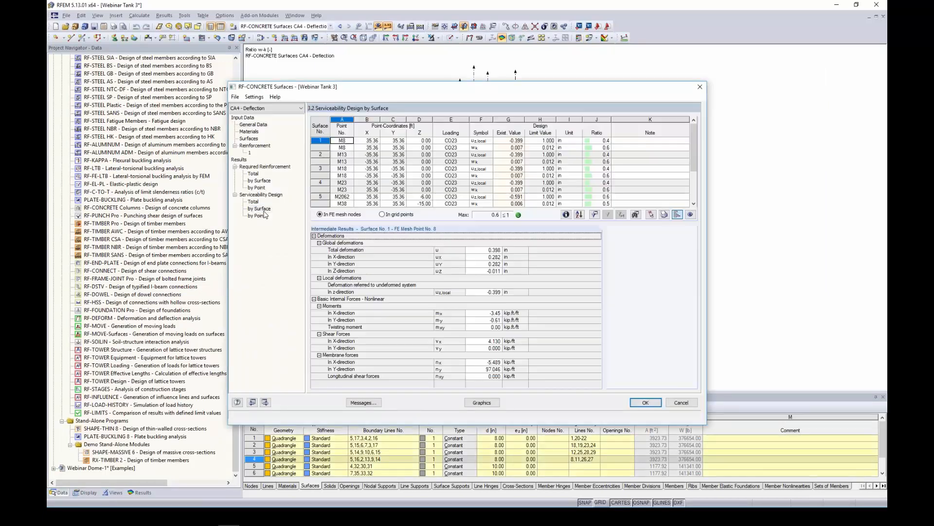
left_click(484, 141)
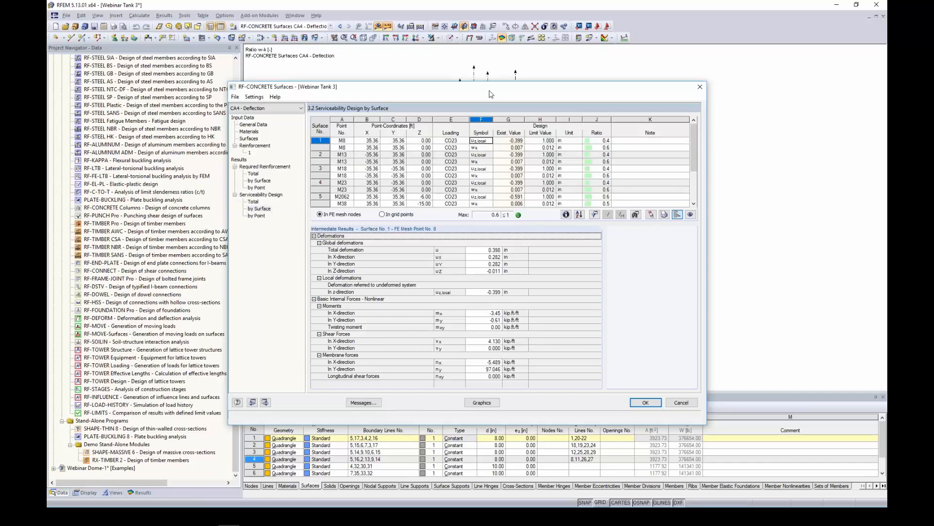
left_click_drag(490, 93, 481, 282)
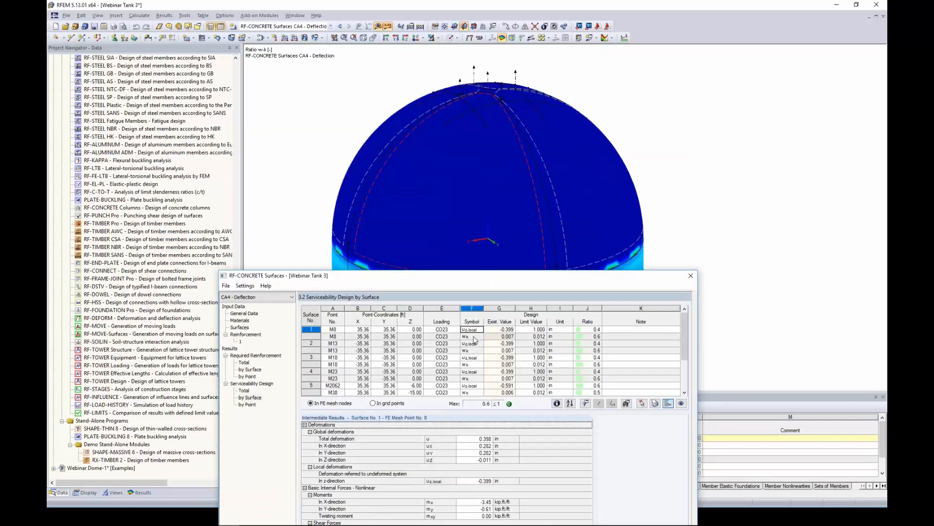
key("Down")
key("Down")
key("Down")
key("Down")
key("Down")
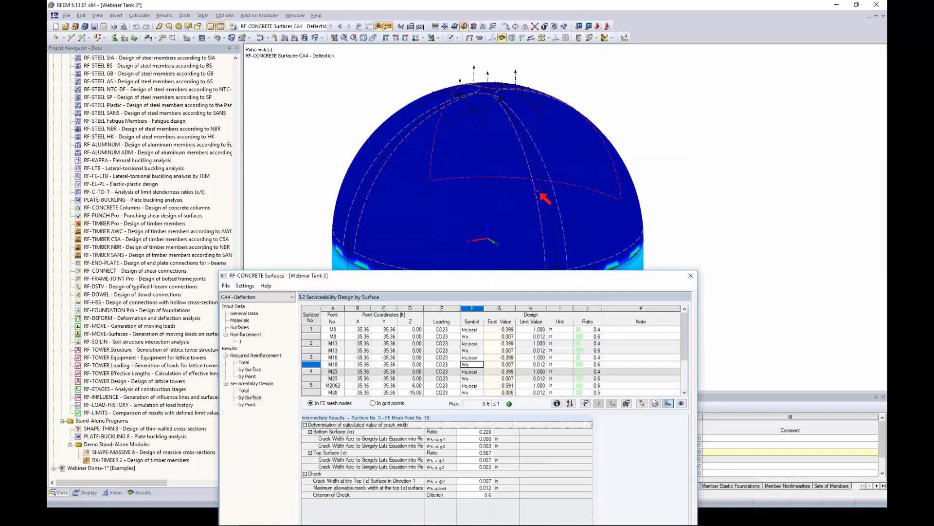
key("Down")
Compare surface 3's crack width and local deformation rows with the model, and inspect surface 1's deformation limit value
left_click_drag(473, 280, 477, 346)
left_click(473, 431)
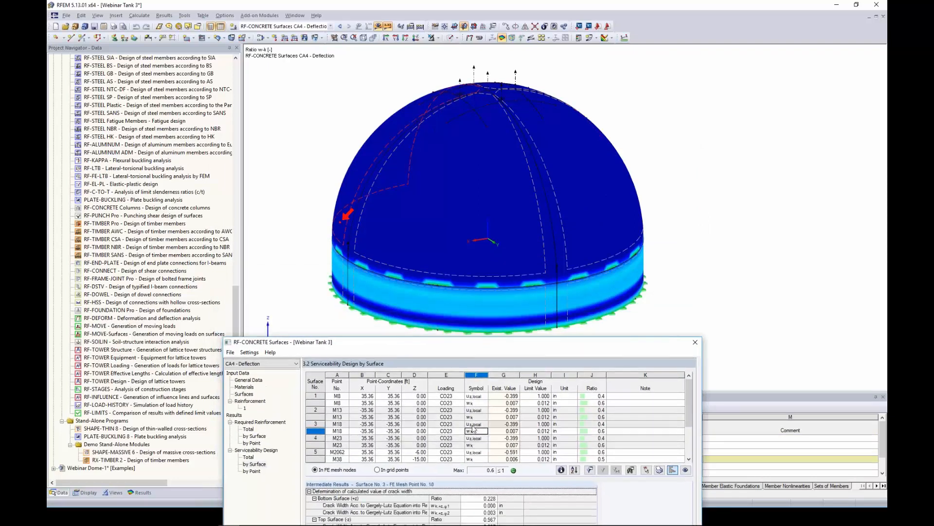
left_click(473, 425)
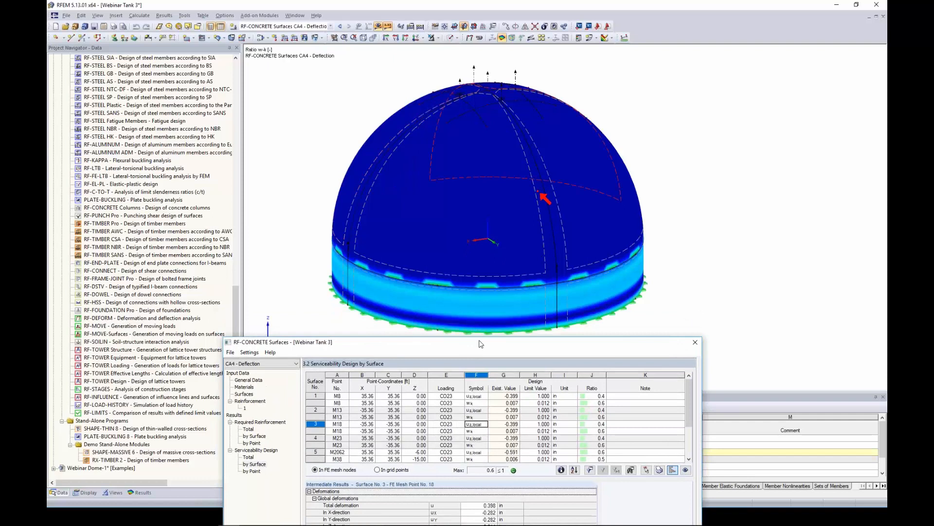
left_click_drag(481, 344, 485, 108)
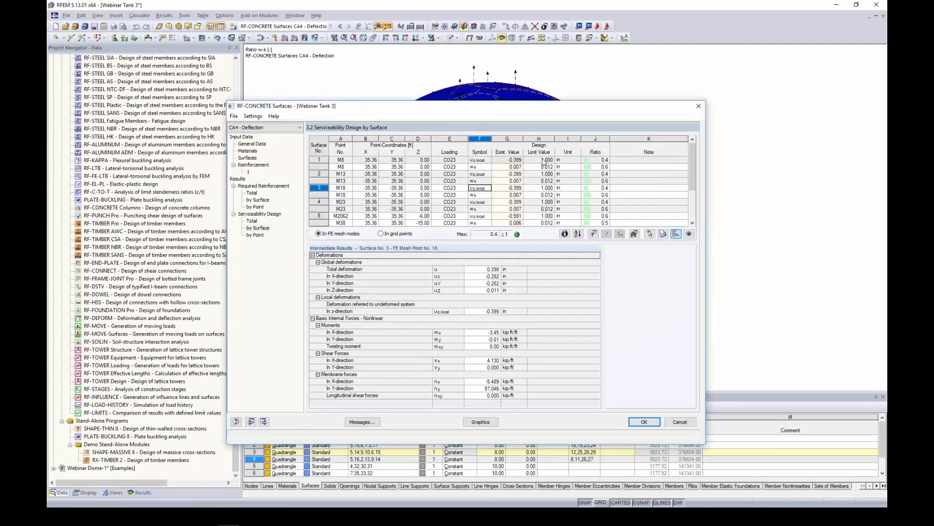
left_click(543, 160)
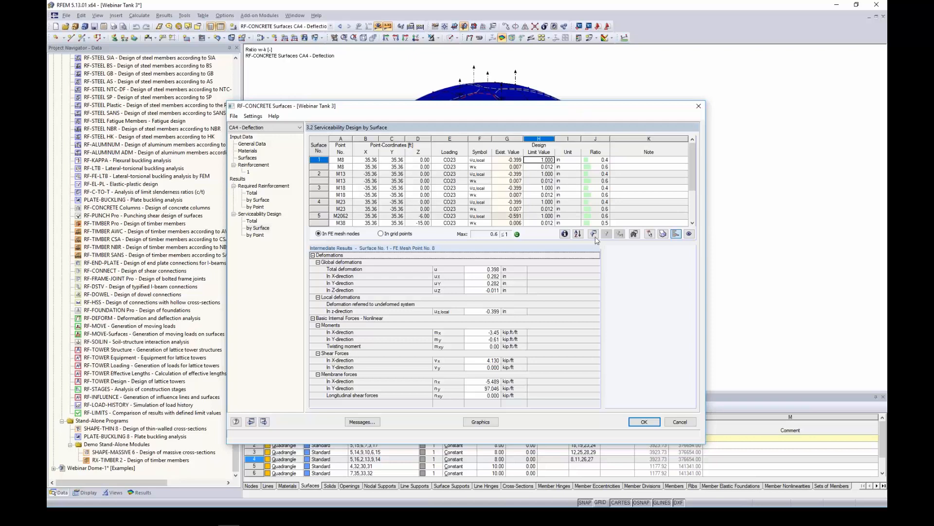
Display the CA4 serviceability ratio for local deformation uz,local graphically on the dome model
left_click(489, 423)
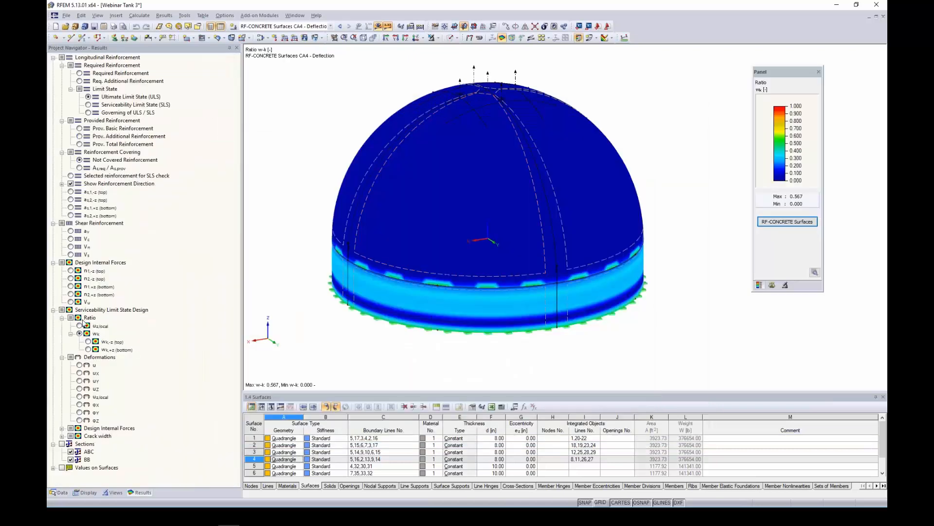
left_click(80, 326)
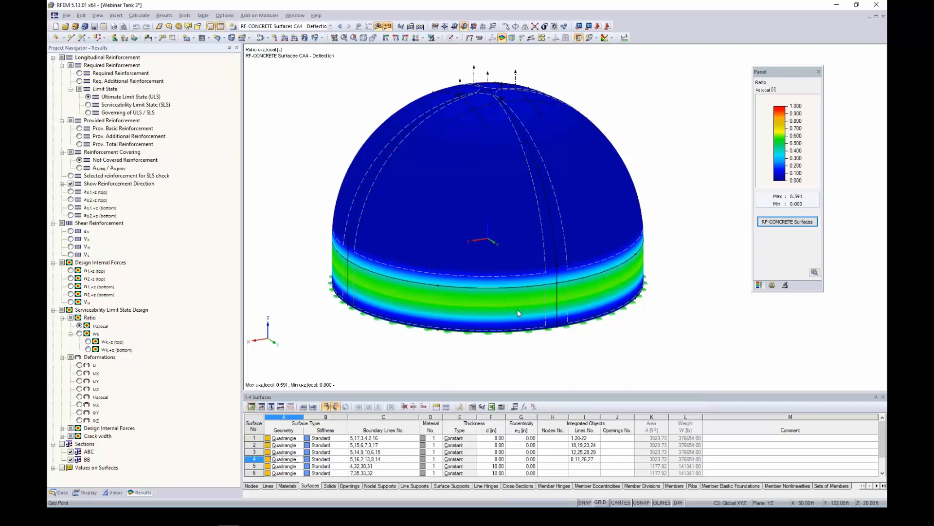
Switch to the Concrete Dome Webinar slide show in PowerPoint and advance to the More Information slide
key("super+Tab")
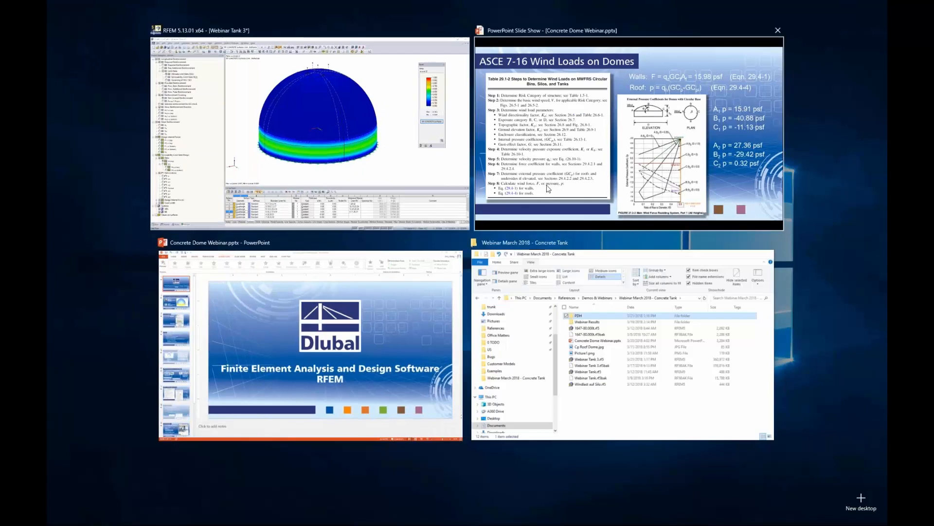
left_click(548, 189)
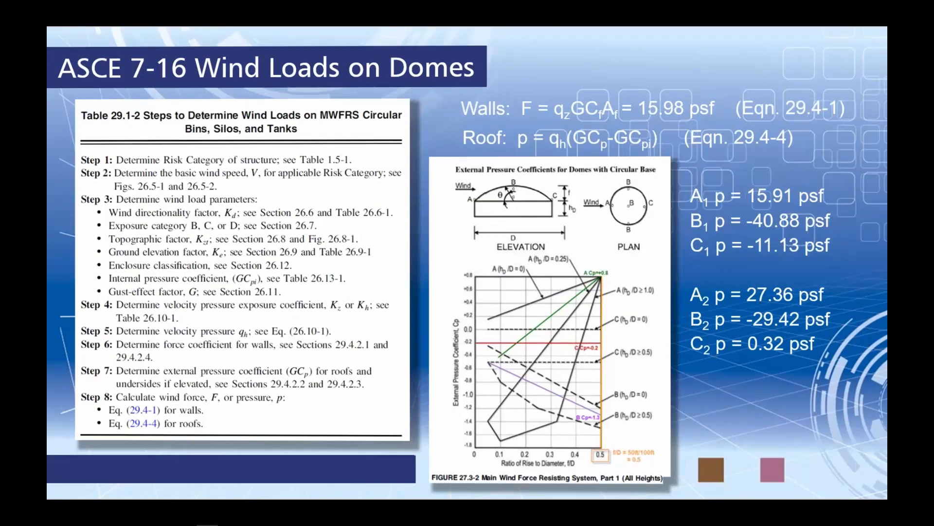
key("Right")
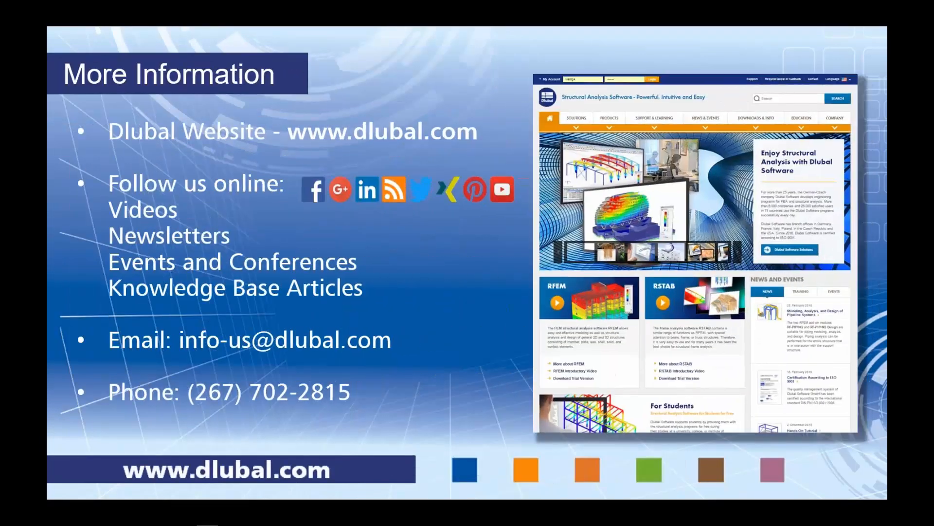